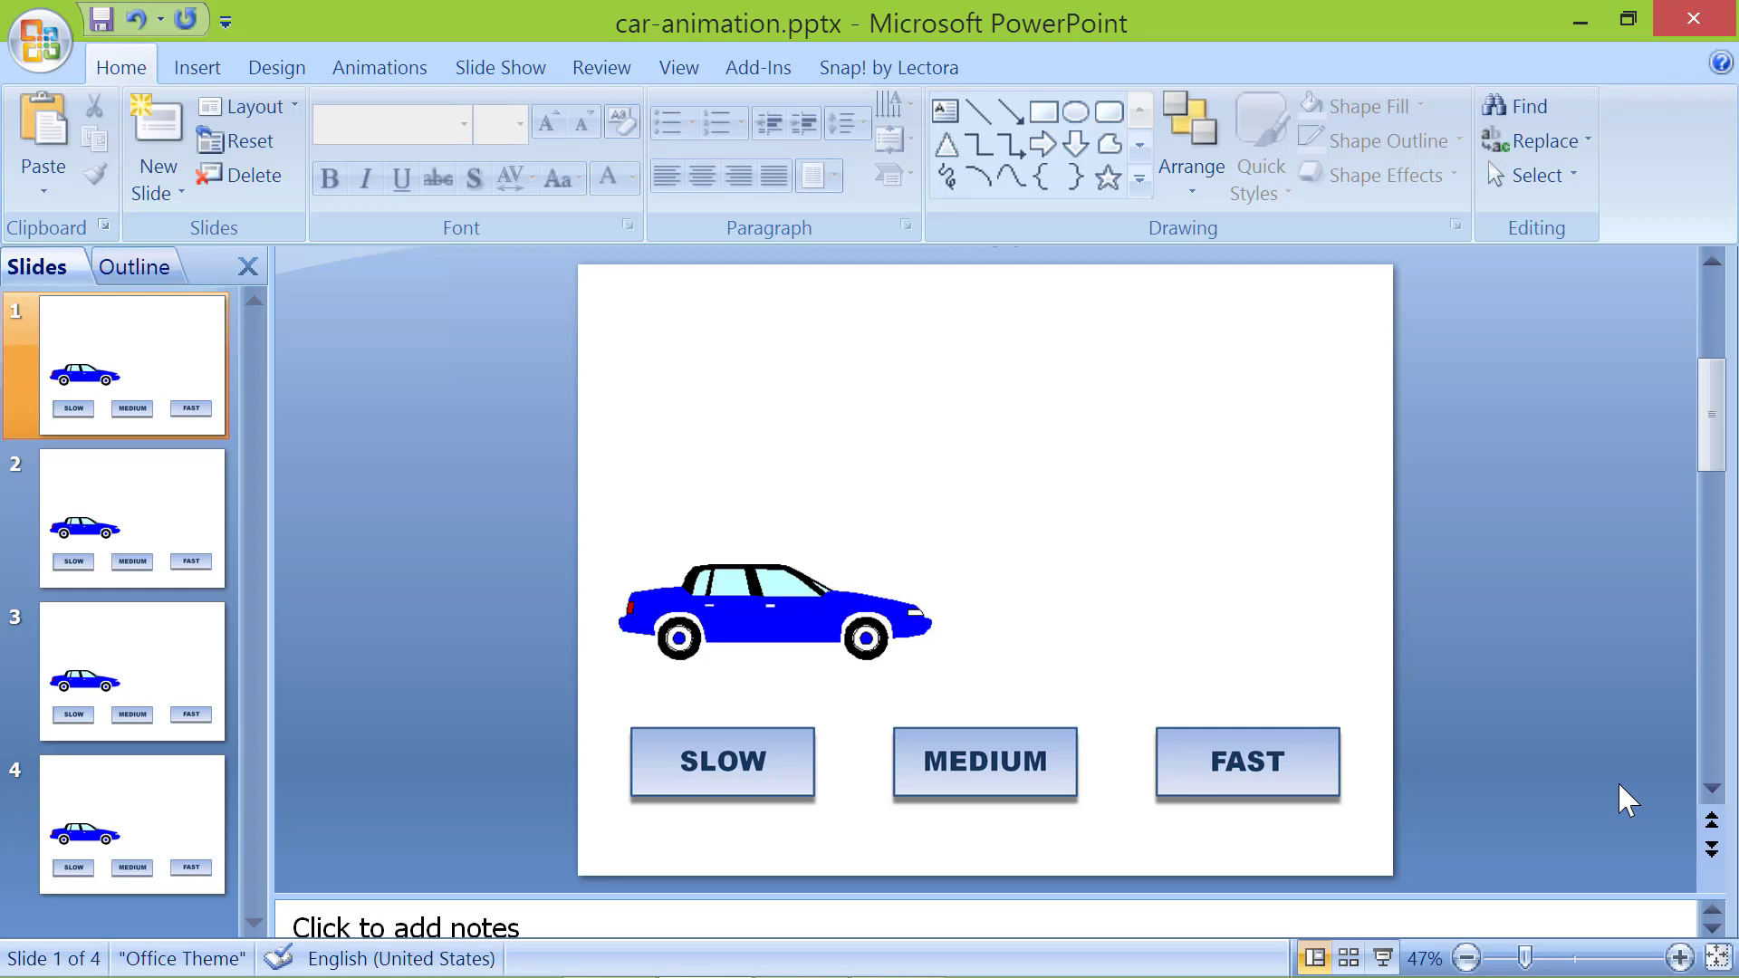
- Run the slide show, then start a new presentation and delete its title and subtitle placeholders
{"action": "key", "text": "F5"}
{"action": "key", "text": "ctrl+n"}
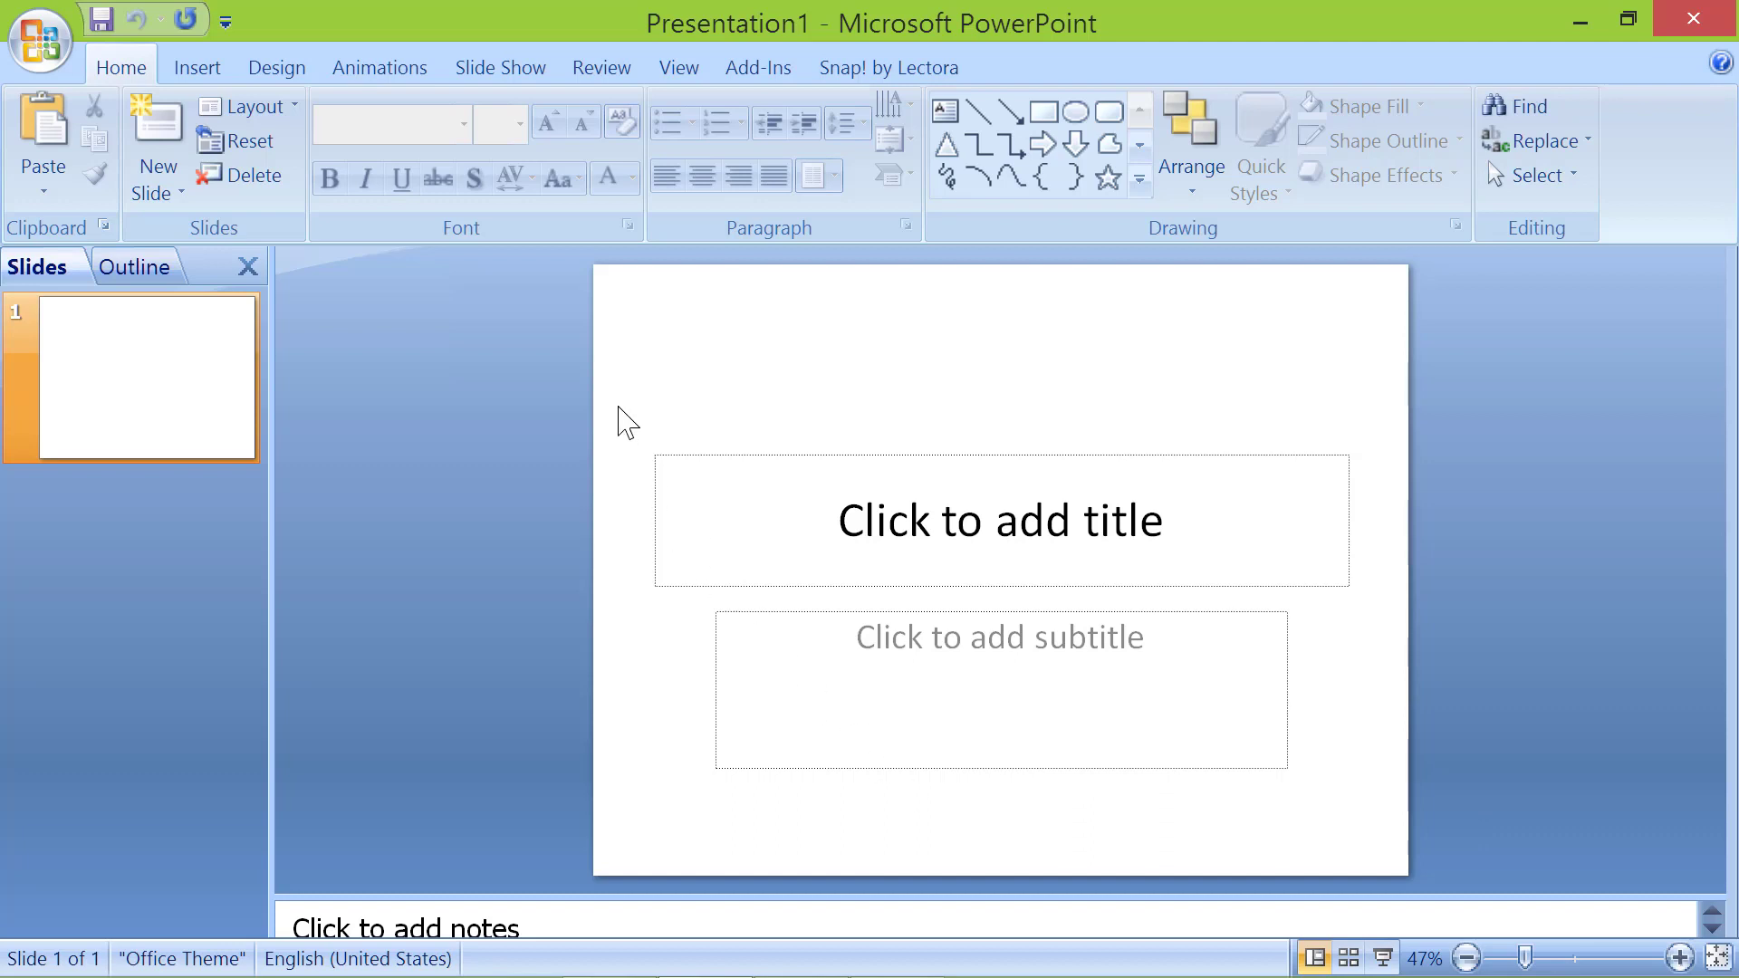
{"action": "left_click_drag", "start_coordinate": [617, 401], "coordinate": [1399, 856]}
{"action": "key", "text": "Delete"}
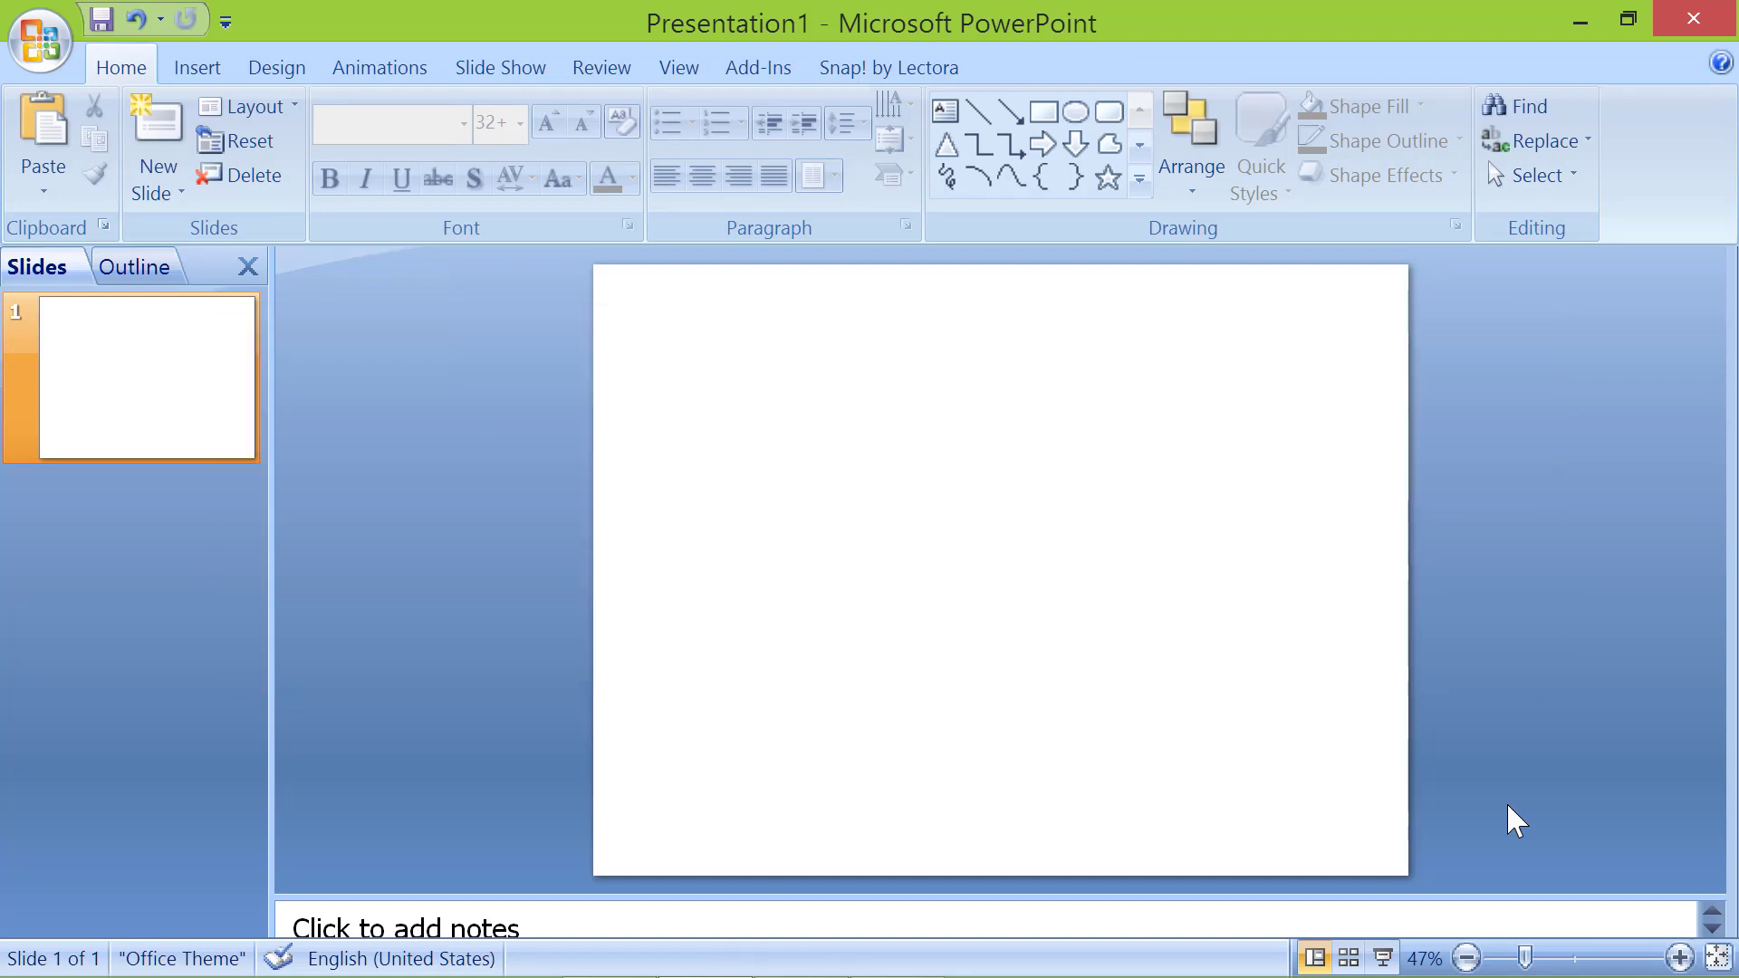
- Draw a wide rectangle at the lower left and give it a light-blue gradient Quick Style
{"action": "left_click", "coordinate": [1043, 111]}
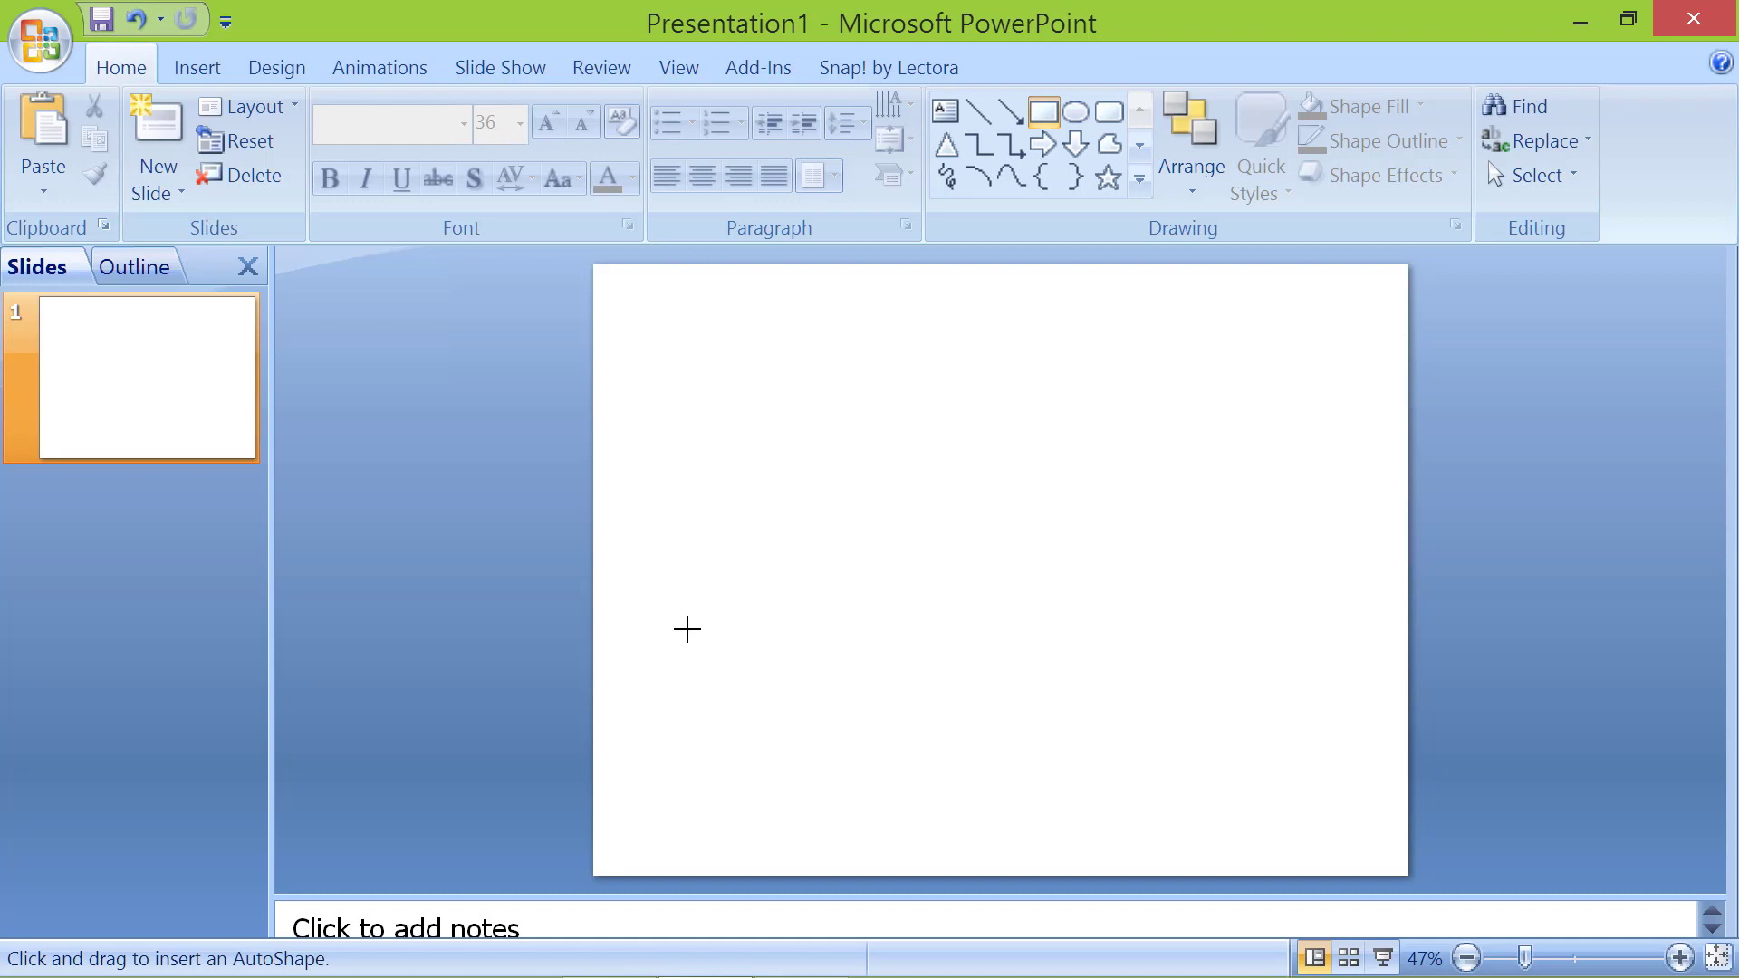
{"action": "mouse_move", "coordinate": [687, 631]}
{"action": "left_mouse_down"}
{"action": "mouse_move", "coordinate": [783, 682]}
{"action": "mouse_move", "coordinate": [885, 682]}
{"action": "left_mouse_up"}
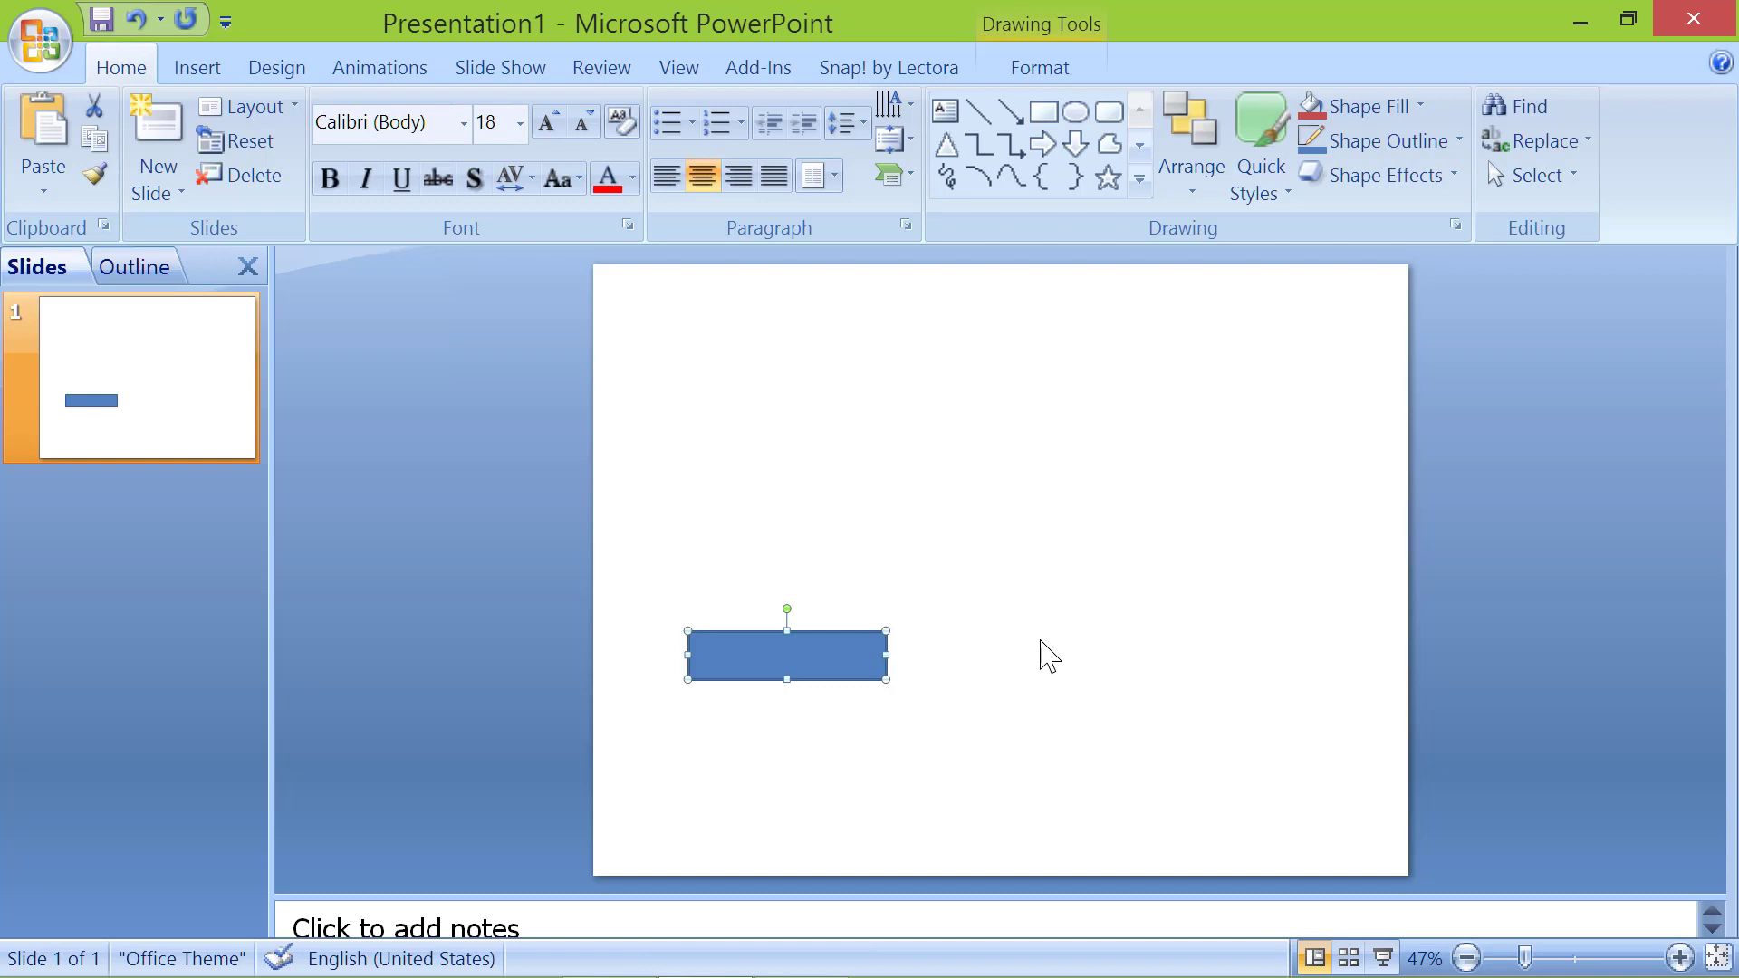
{"action": "left_click", "coordinate": [1262, 156]}
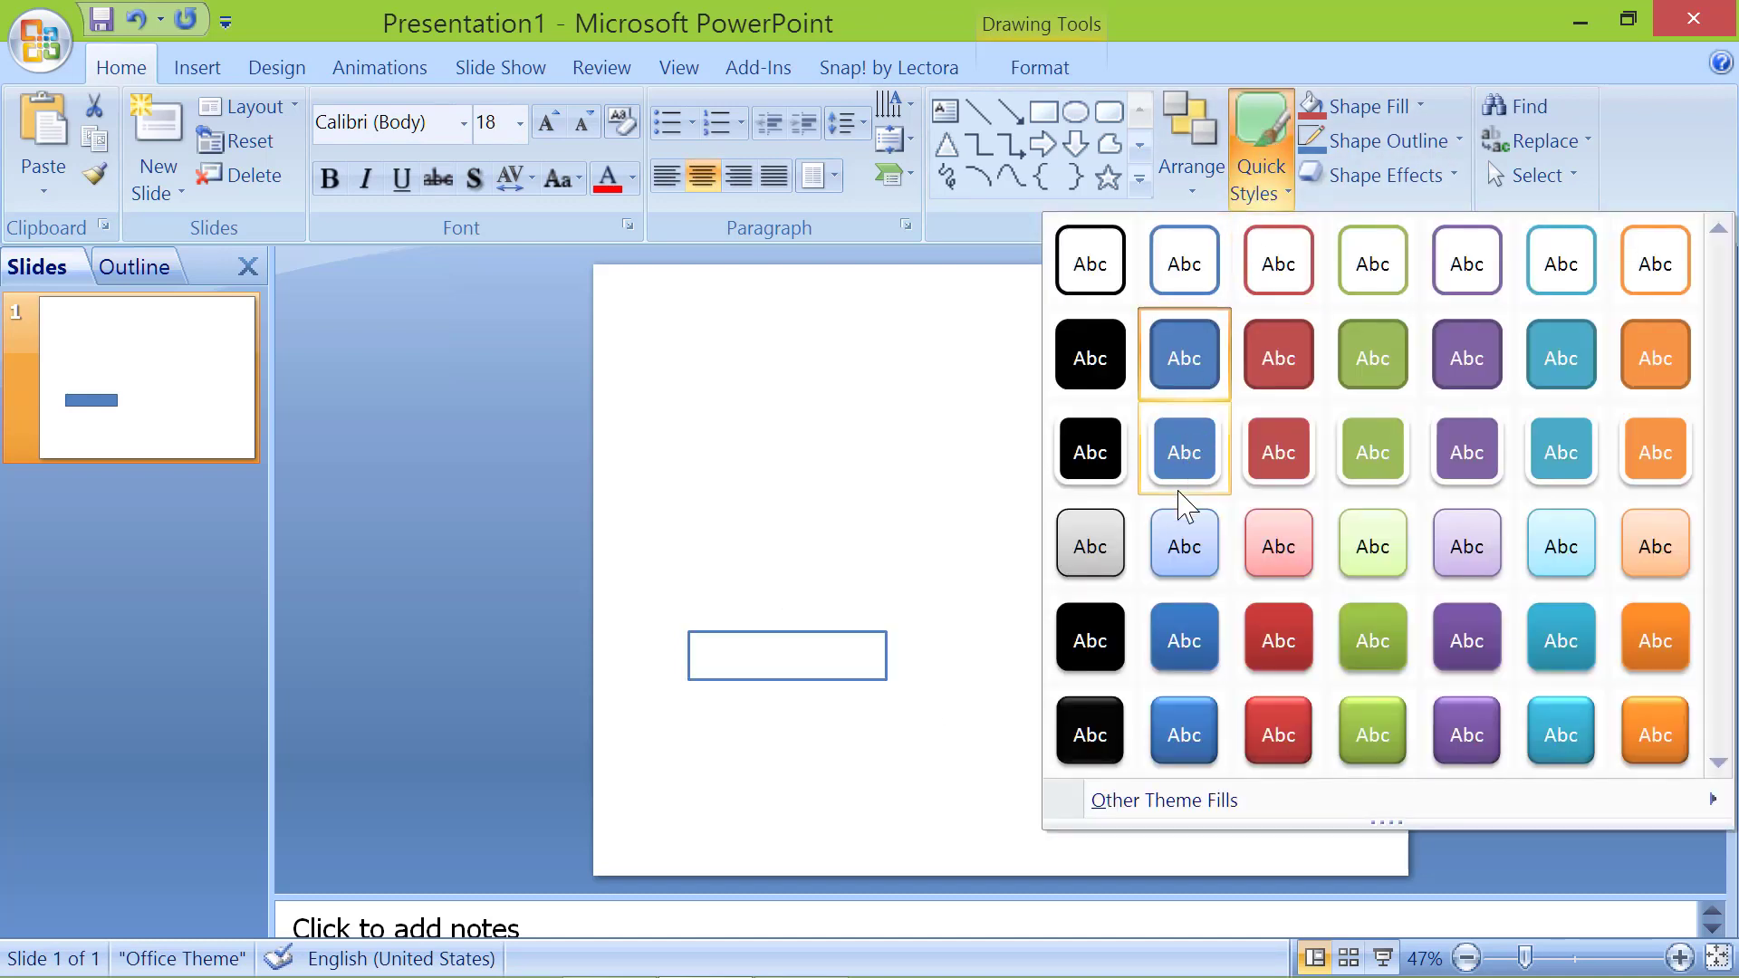
{"action": "left_click", "coordinate": [1184, 544]}
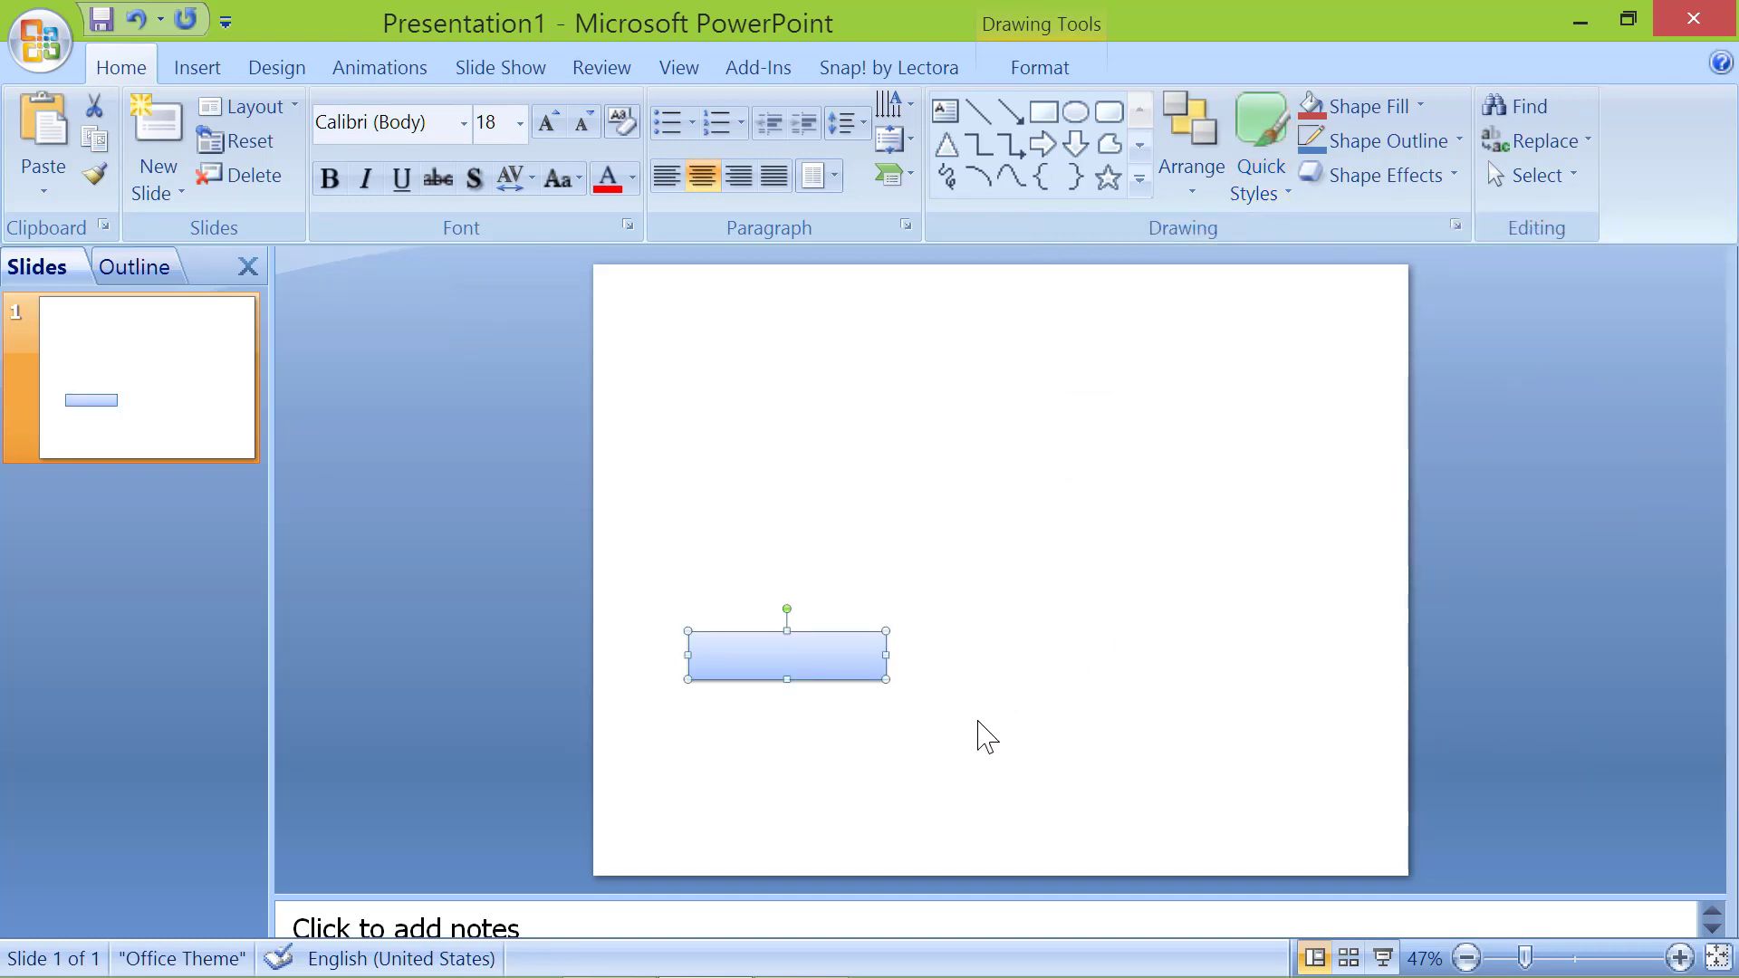
- Label the rectangle 'Slow' in bold 36-point text
{"action": "double_click", "coordinate": [812, 661]}
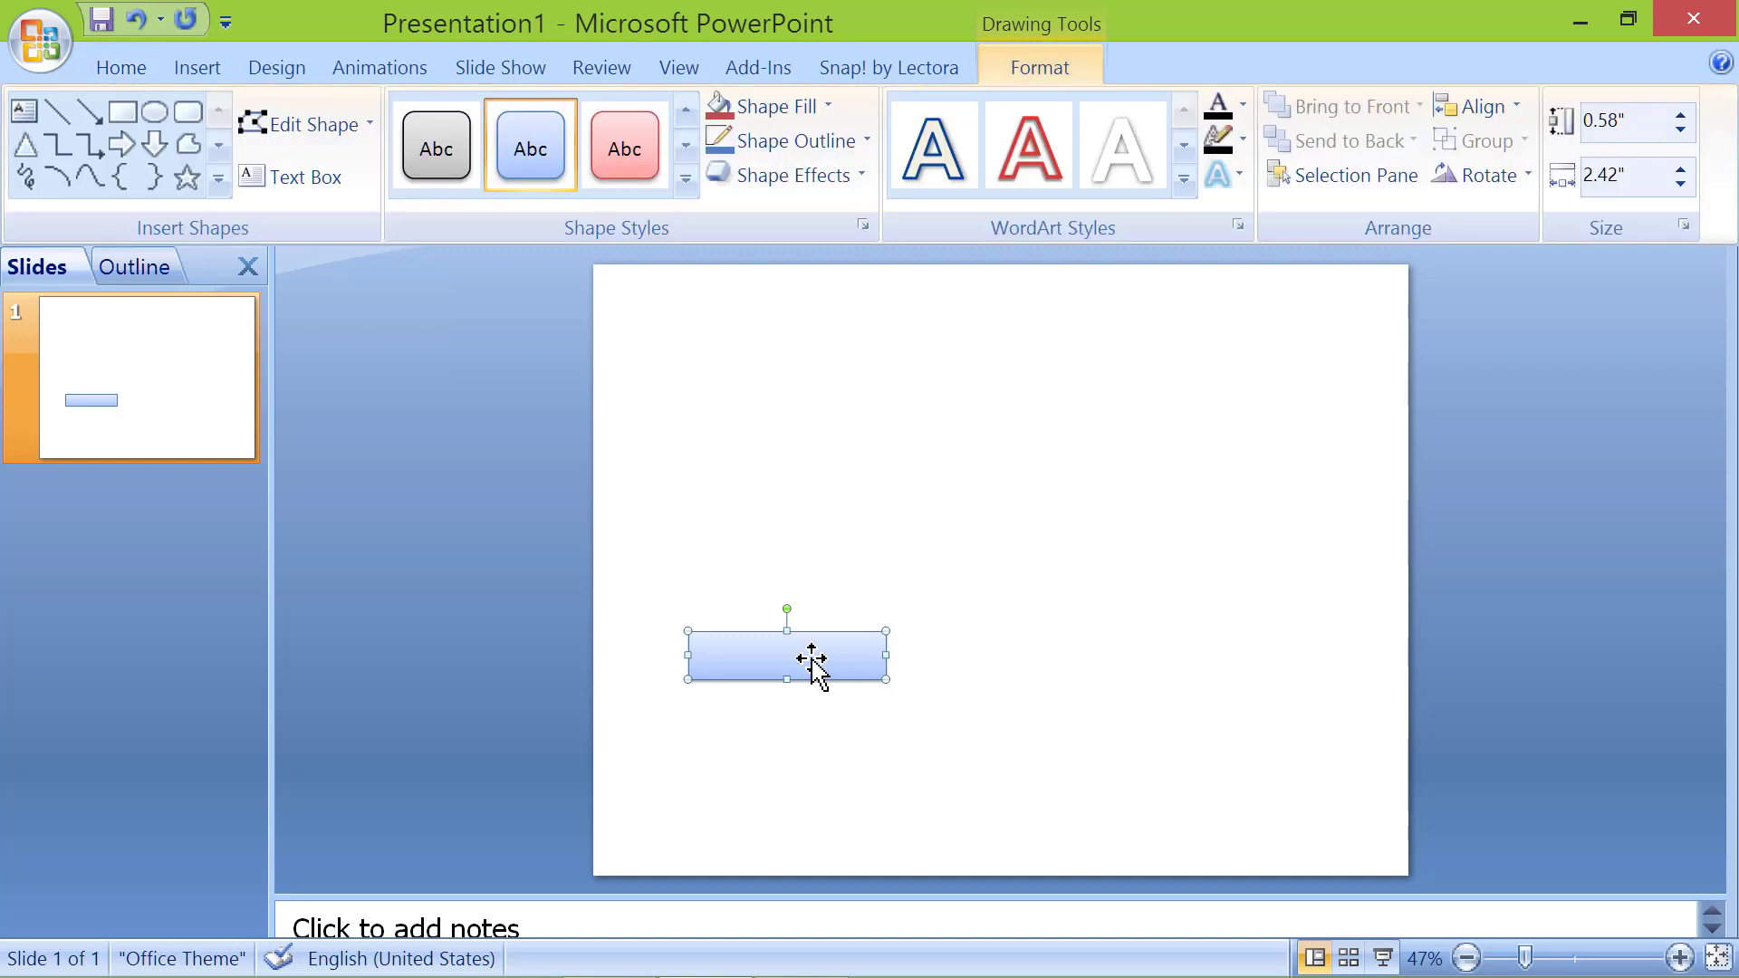
{"action": "type", "text": "Slow"}
{"action": "double_click", "coordinate": [780, 654]}
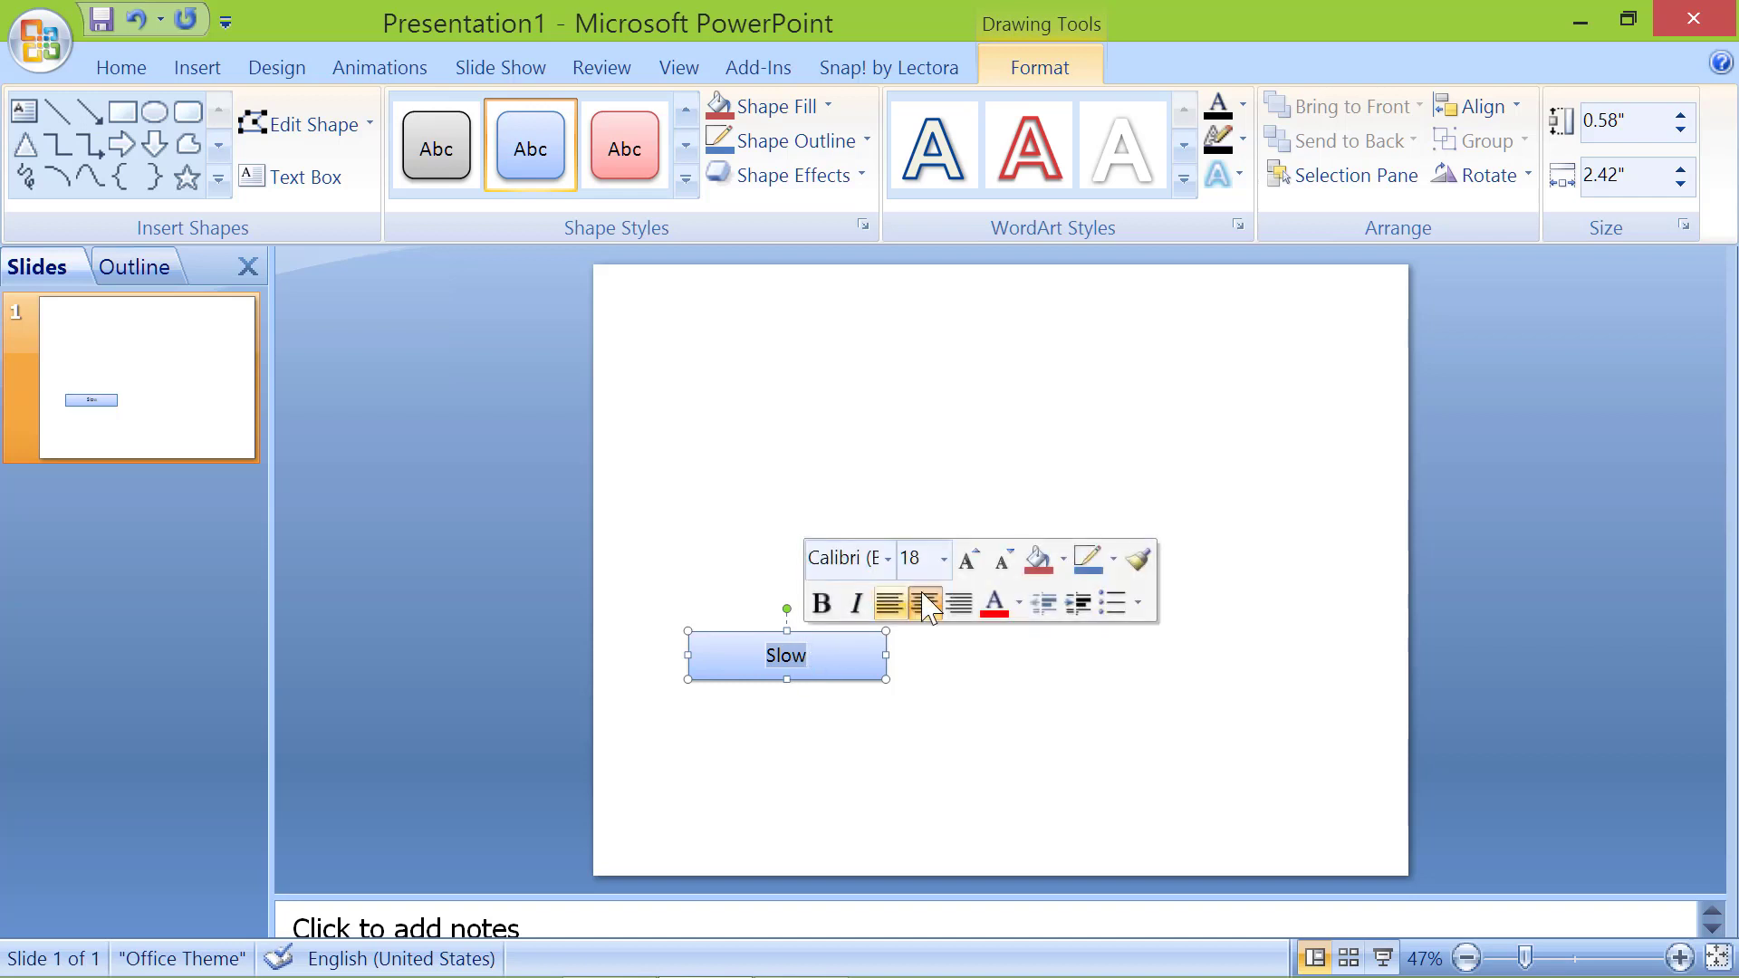
{"action": "left_click", "coordinate": [980, 569]}
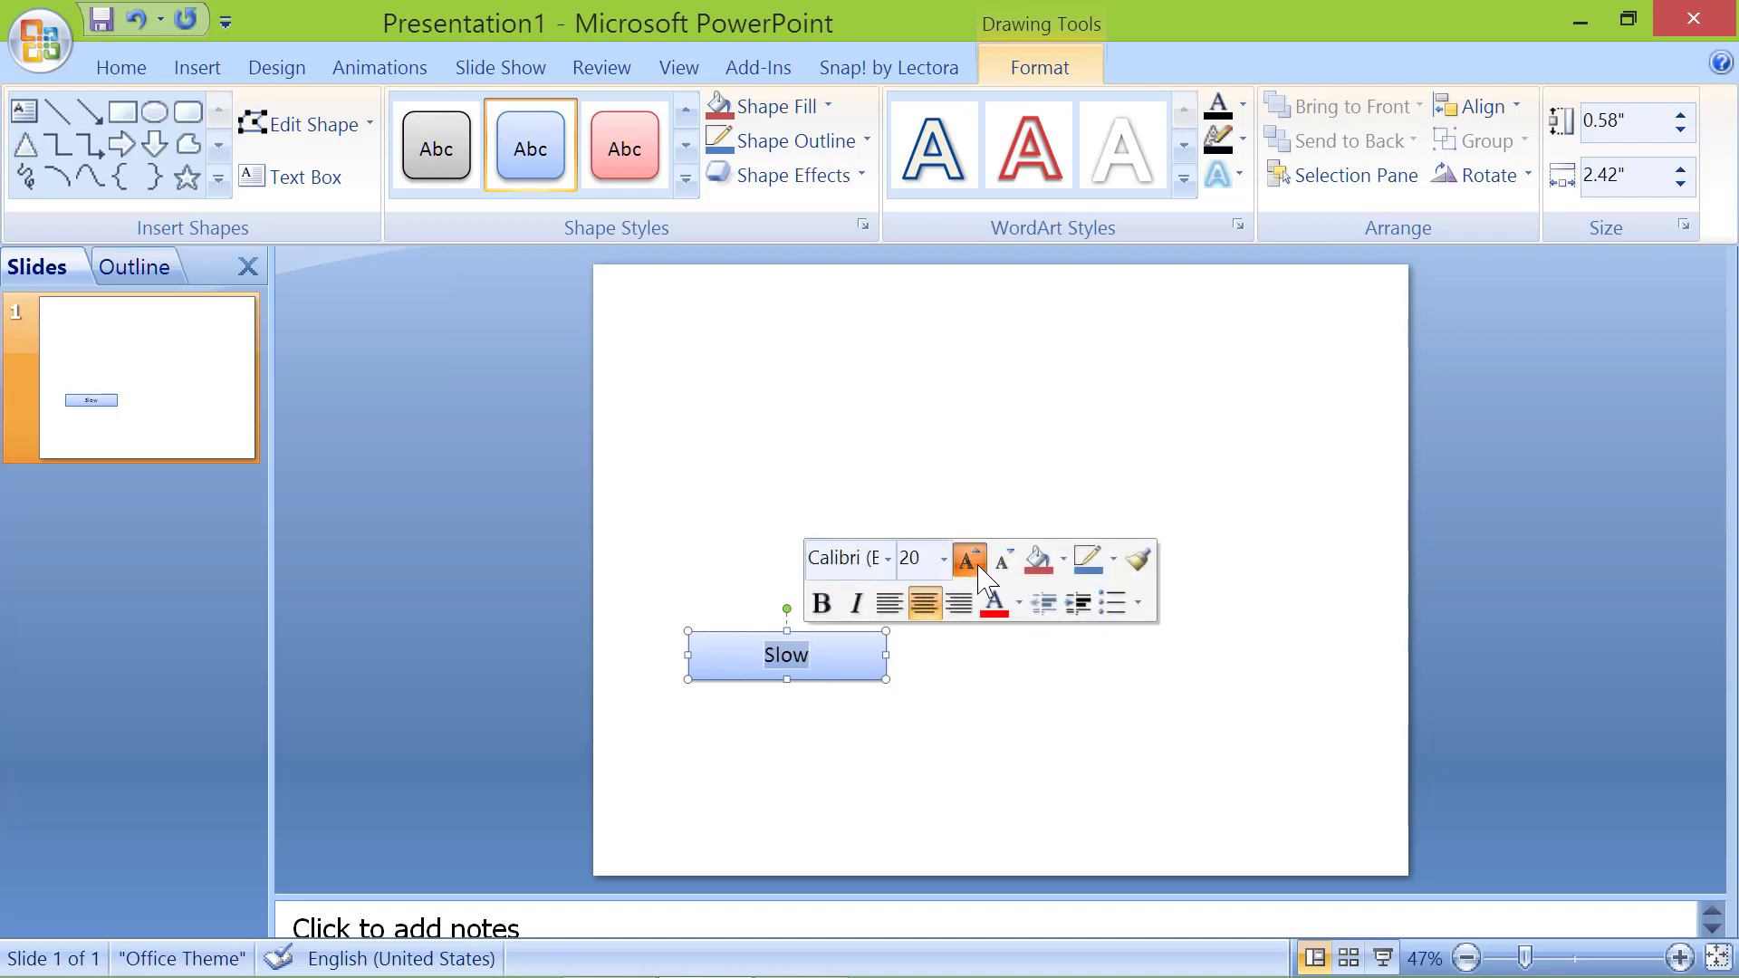
{"action": "left_click", "coordinate": [980, 569]}
{"action": "left_click", "coordinate": [980, 568]}
{"action": "left_click", "coordinate": [980, 569]}
{"action": "left_click", "coordinate": [980, 569]}
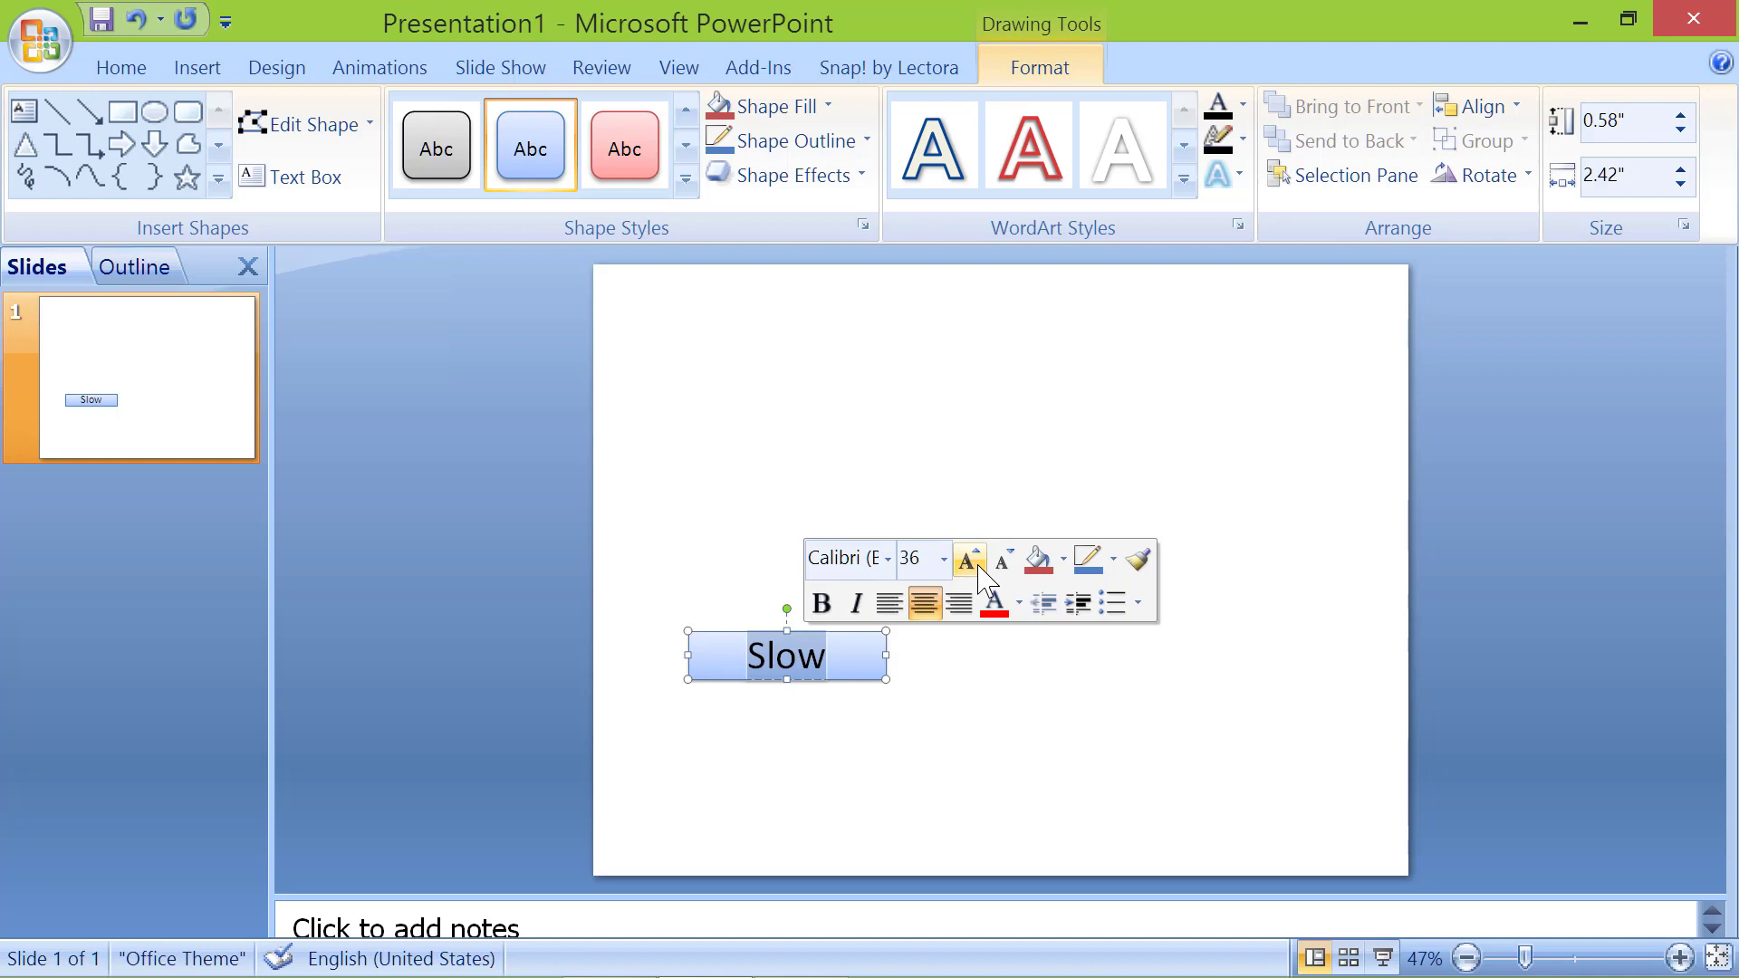
{"action": "left_click", "coordinate": [822, 603]}
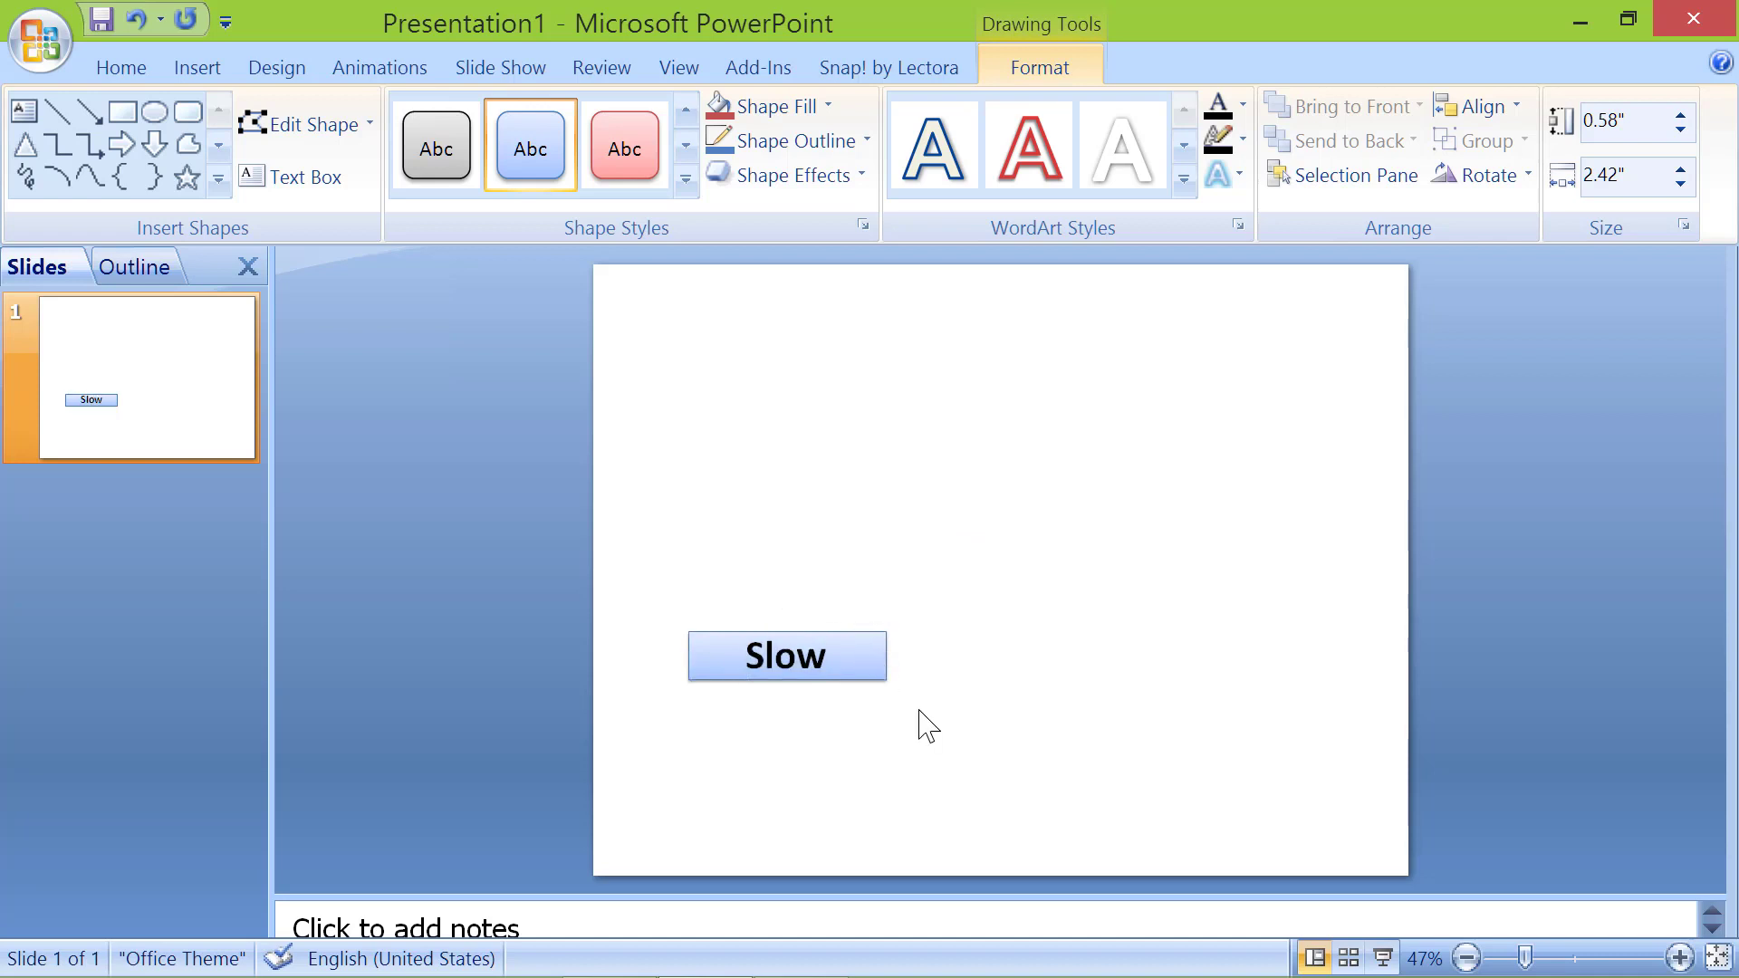
{"action": "left_click", "coordinate": [921, 724]}
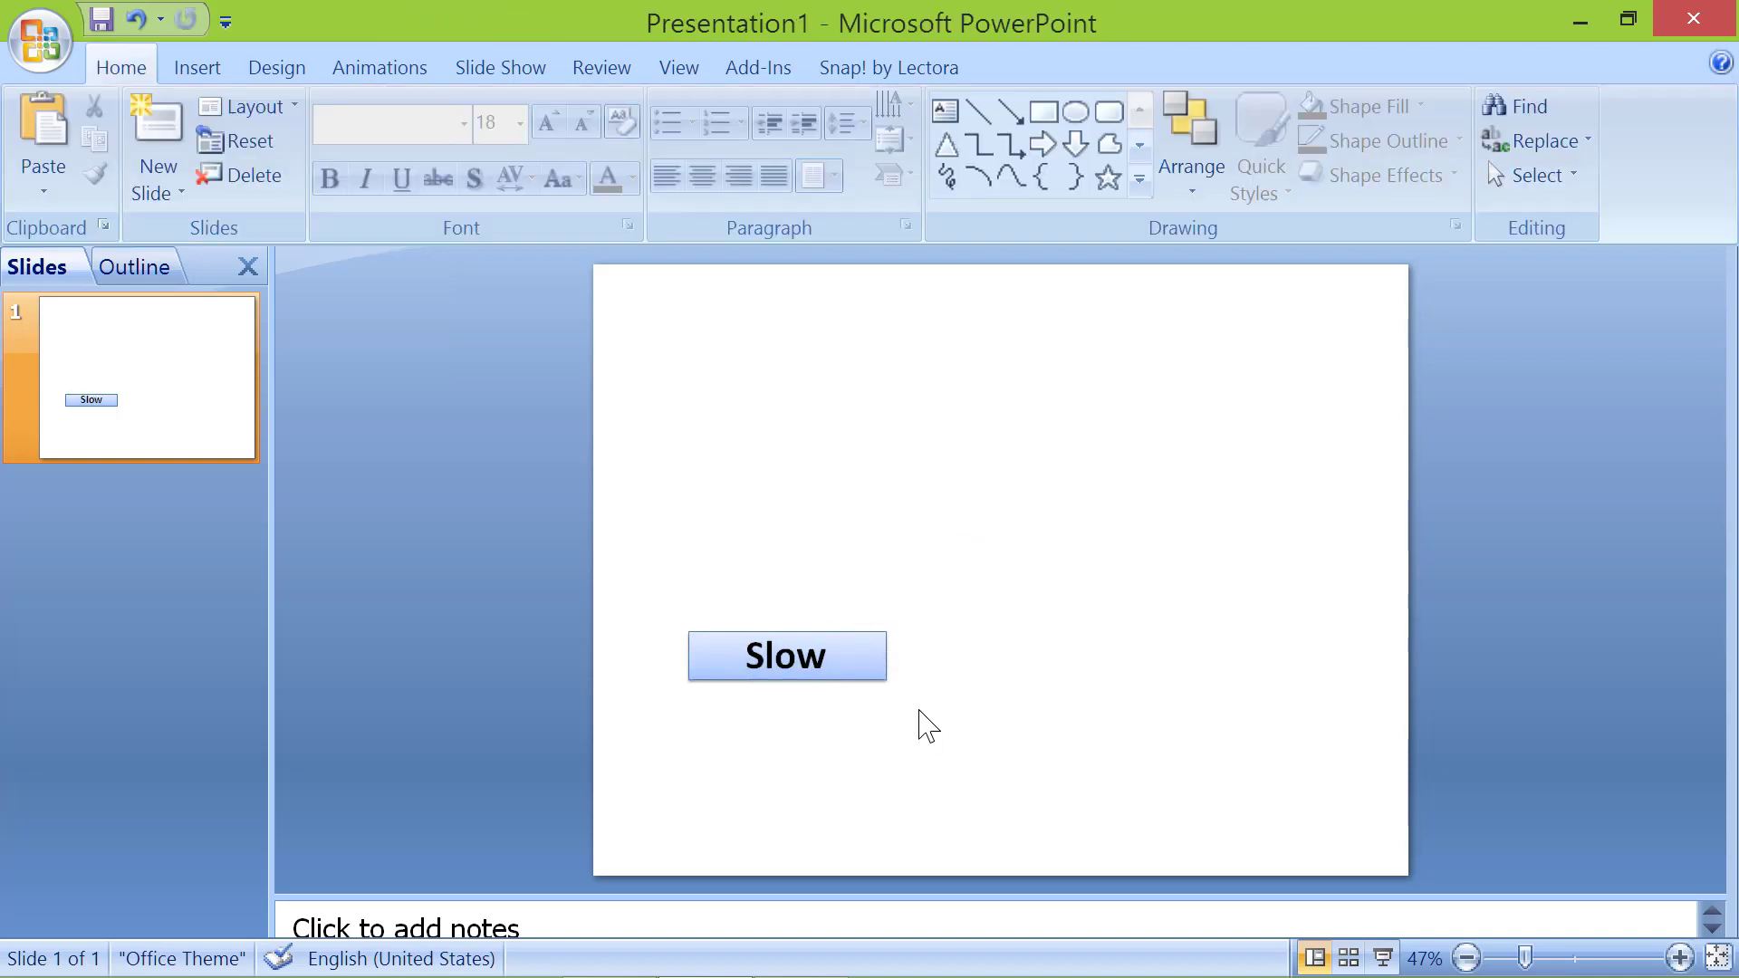
- Copy and paste the Slow button twice, arranging the copies in a row beside it
{"action": "right_click", "coordinate": [889, 676]}
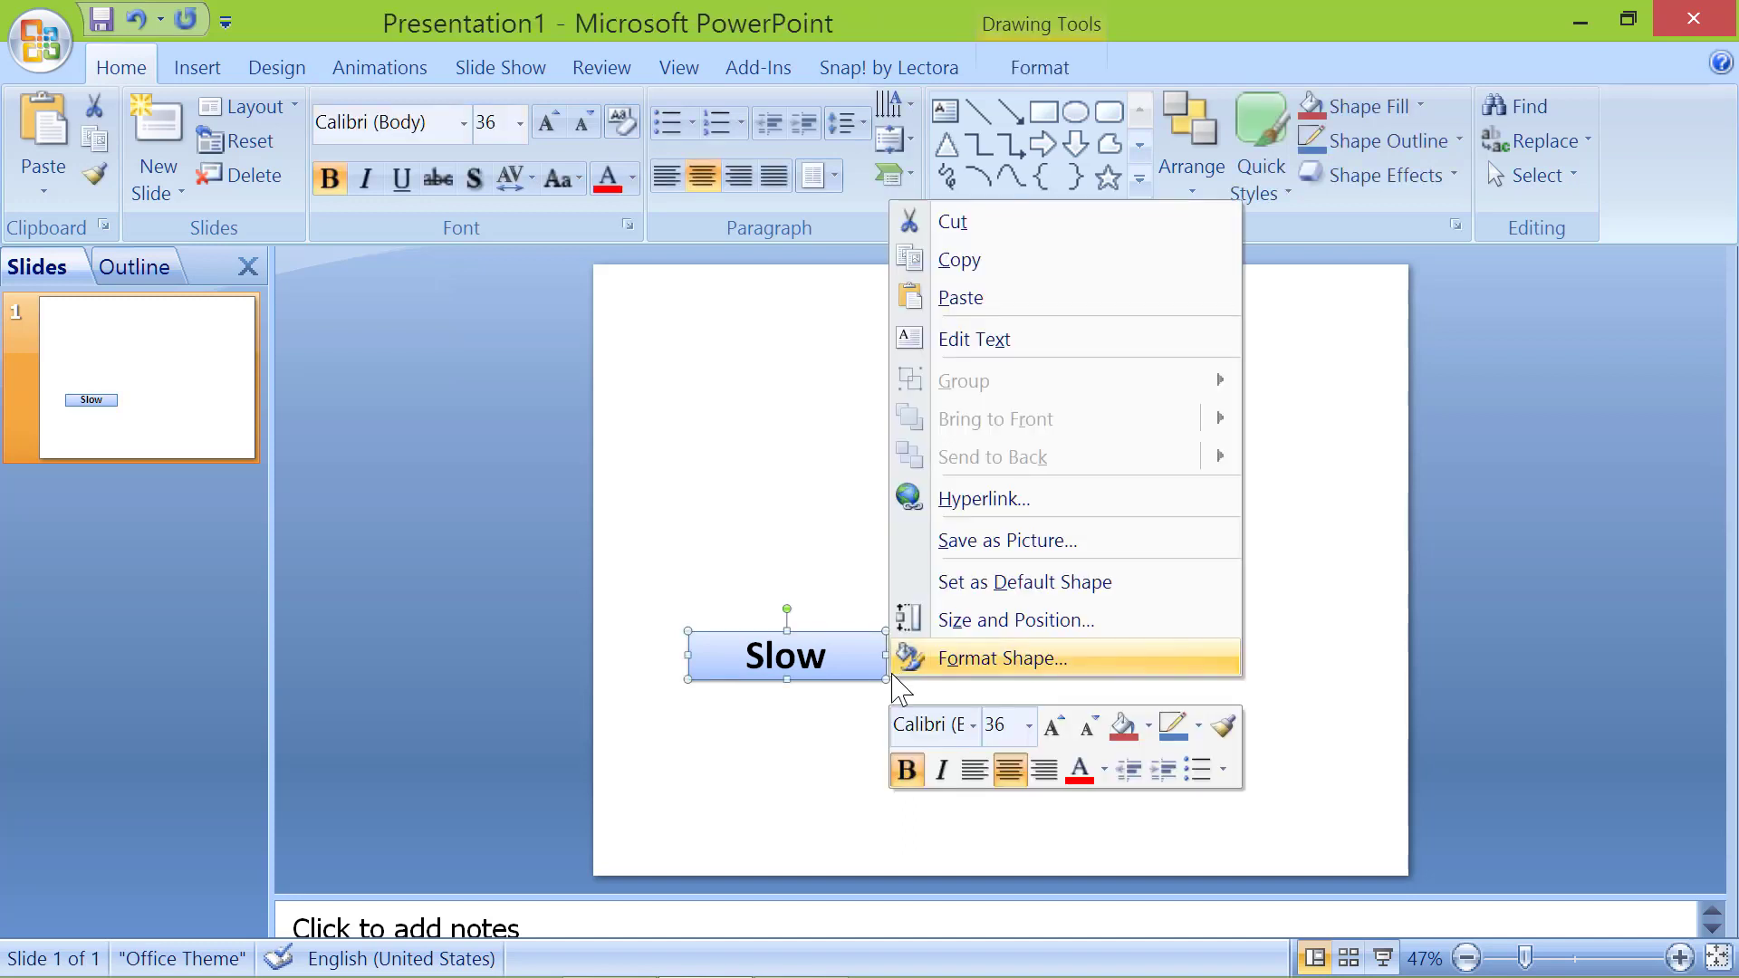
{"action": "left_click", "coordinate": [972, 262]}
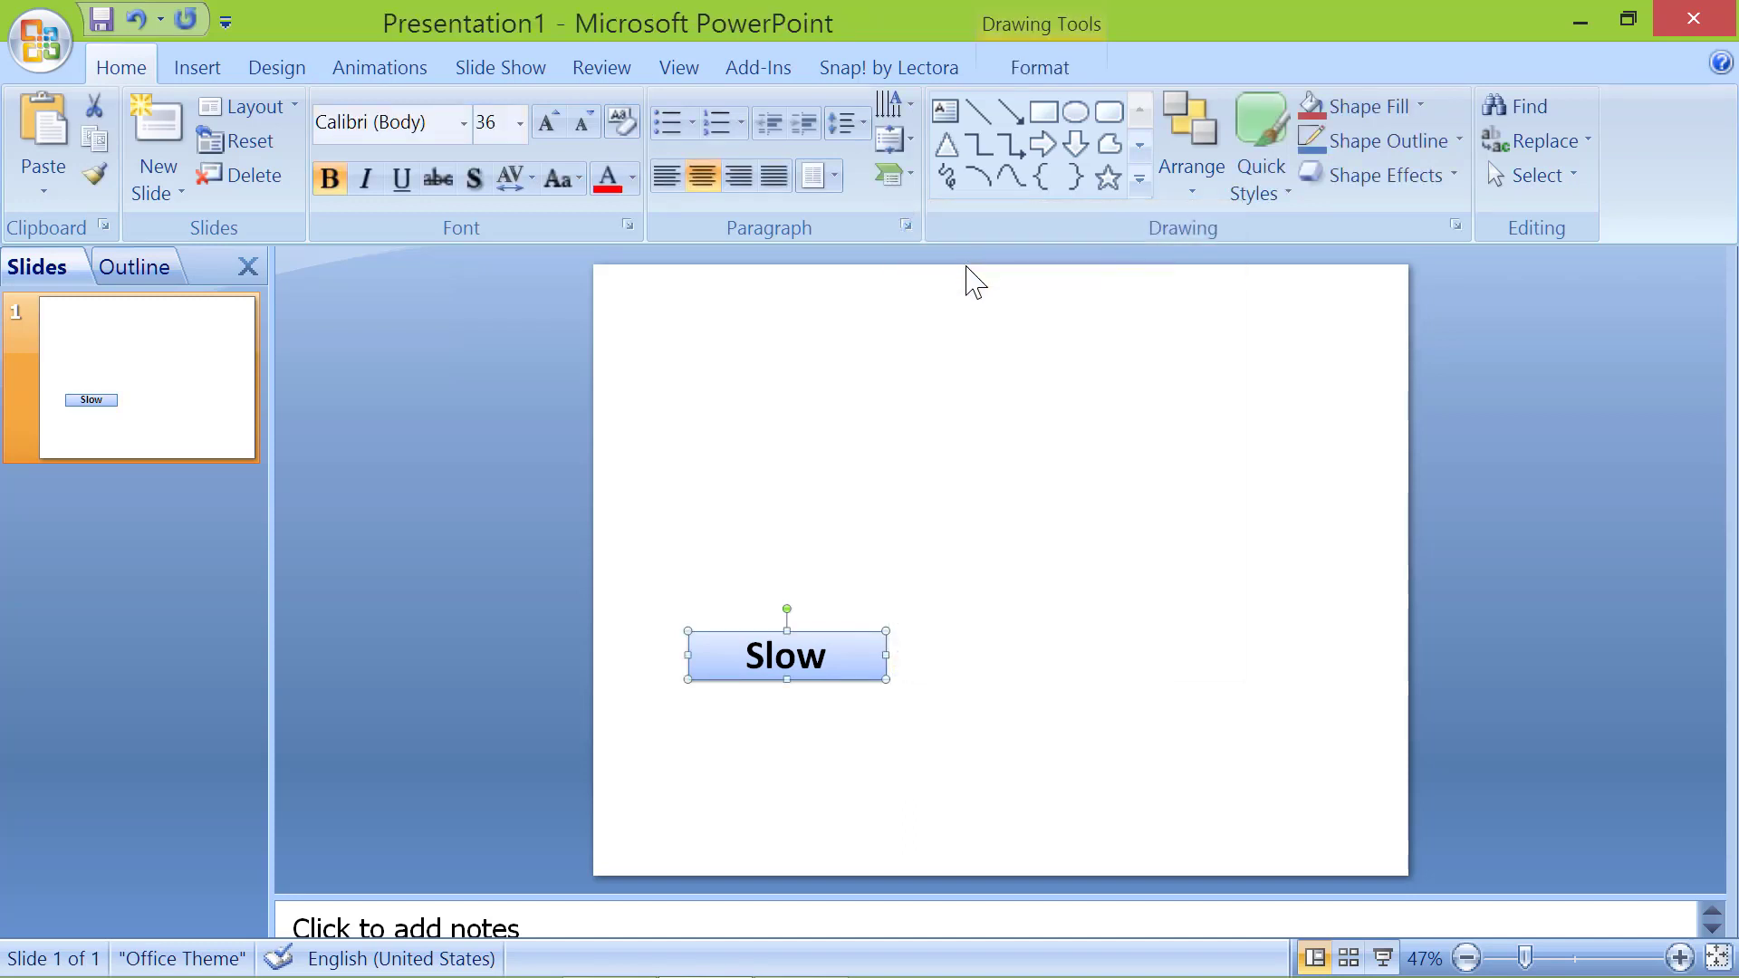
{"action": "right_click", "coordinate": [934, 644]}
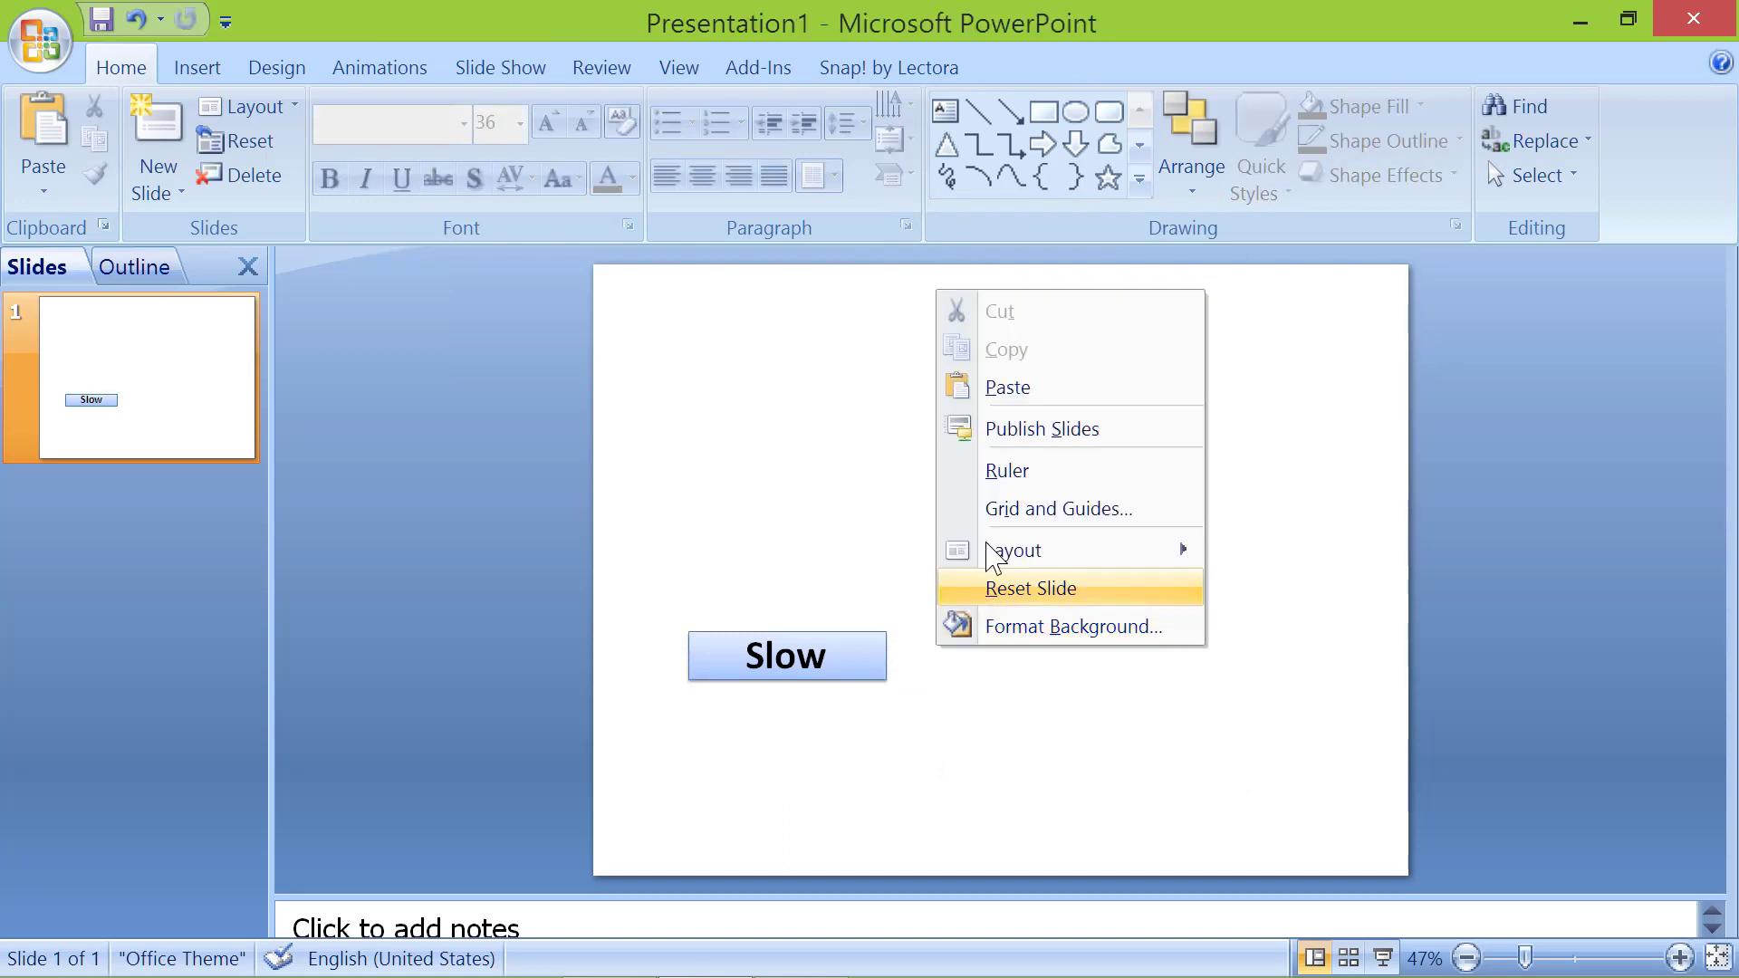
{"action": "left_click", "coordinate": [1028, 391]}
{"action": "right_click", "coordinate": [1048, 680]}
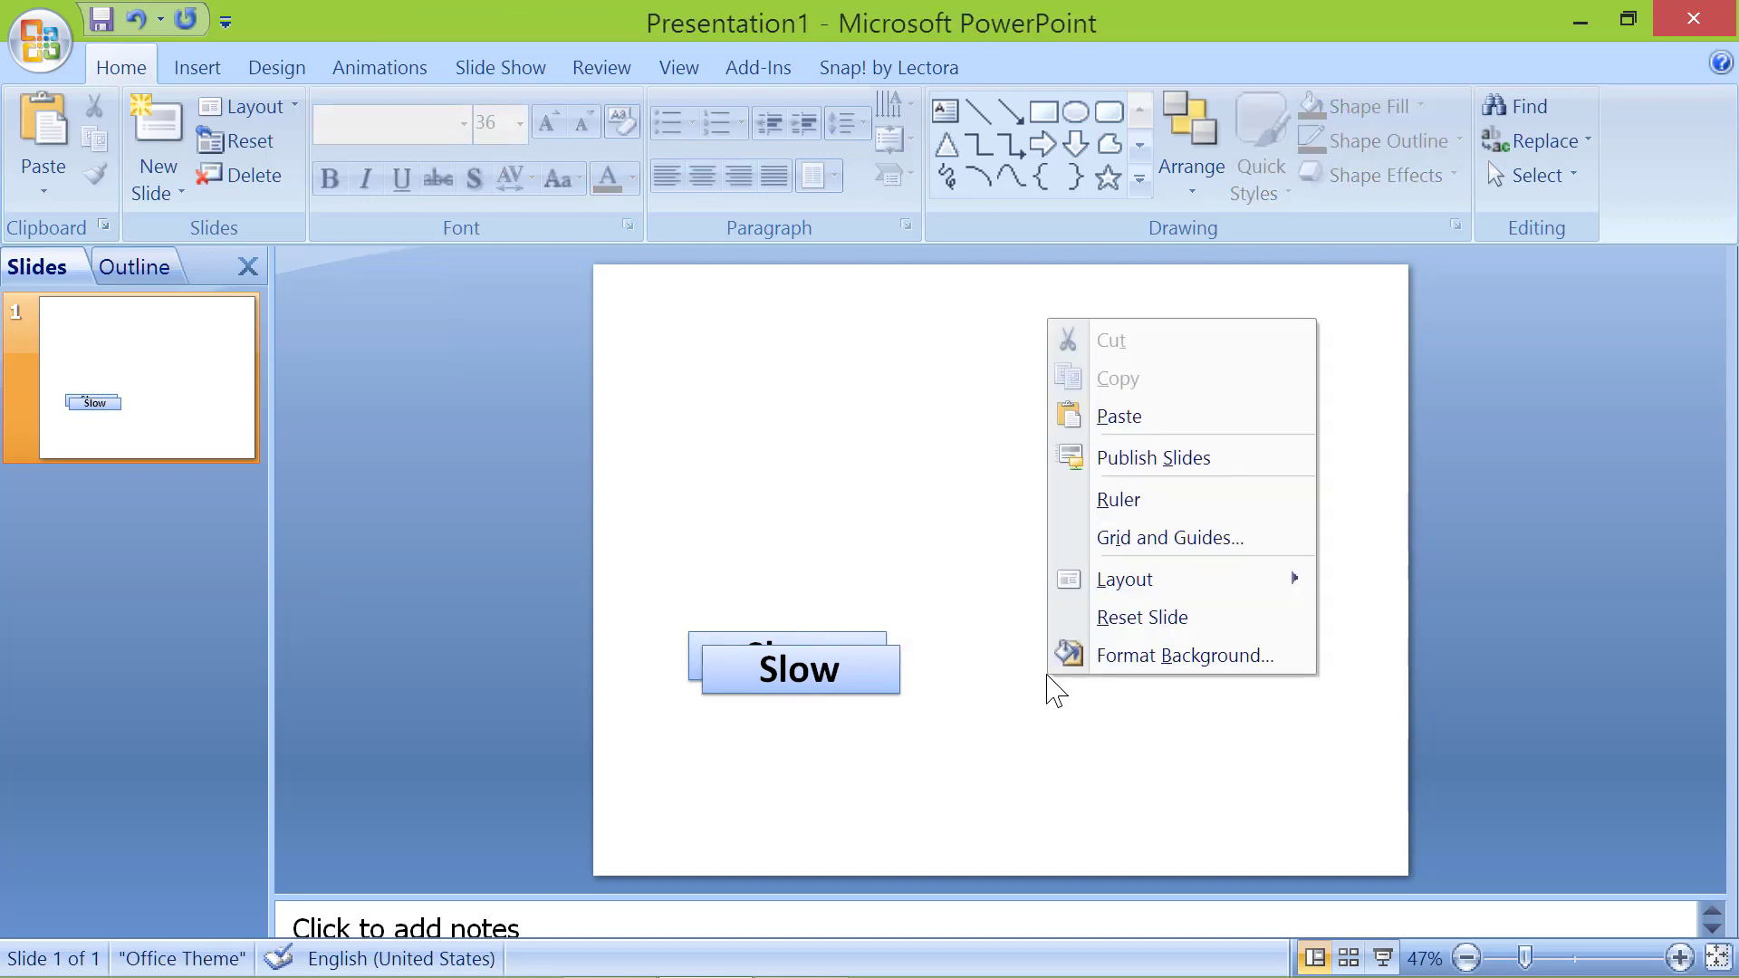
{"action": "left_click", "coordinate": [1128, 418]}
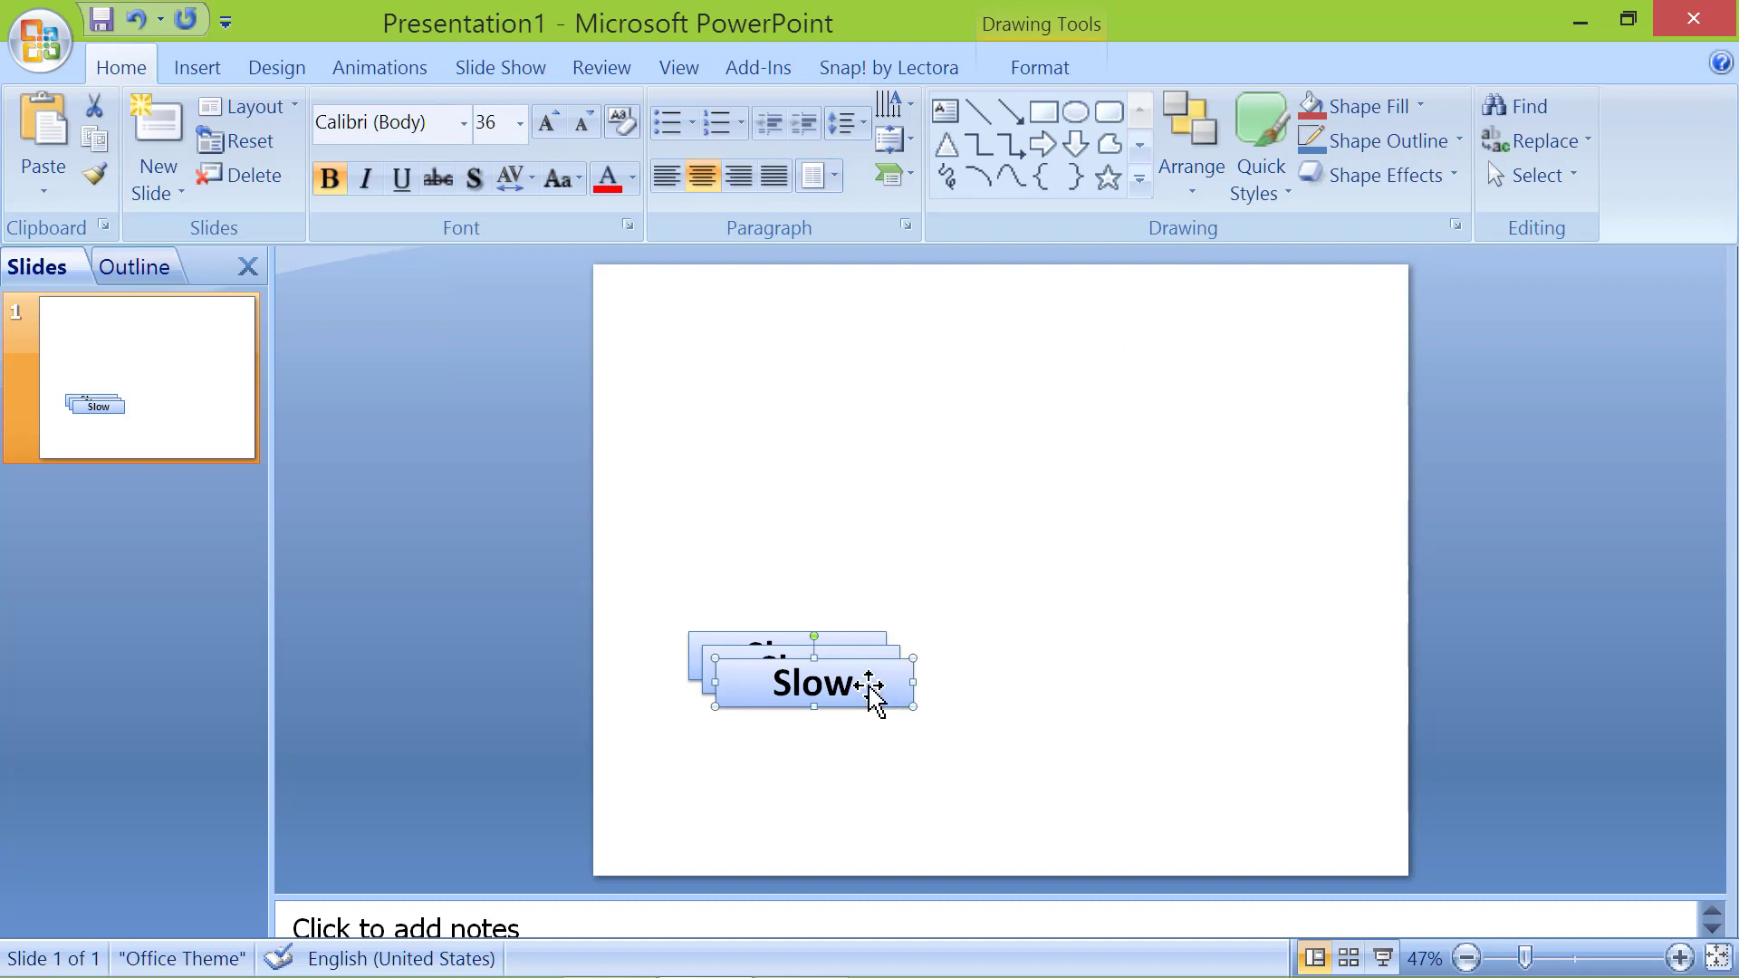
{"action": "left_click_drag", "start_coordinate": [892, 685], "coordinate": [1261, 666]}
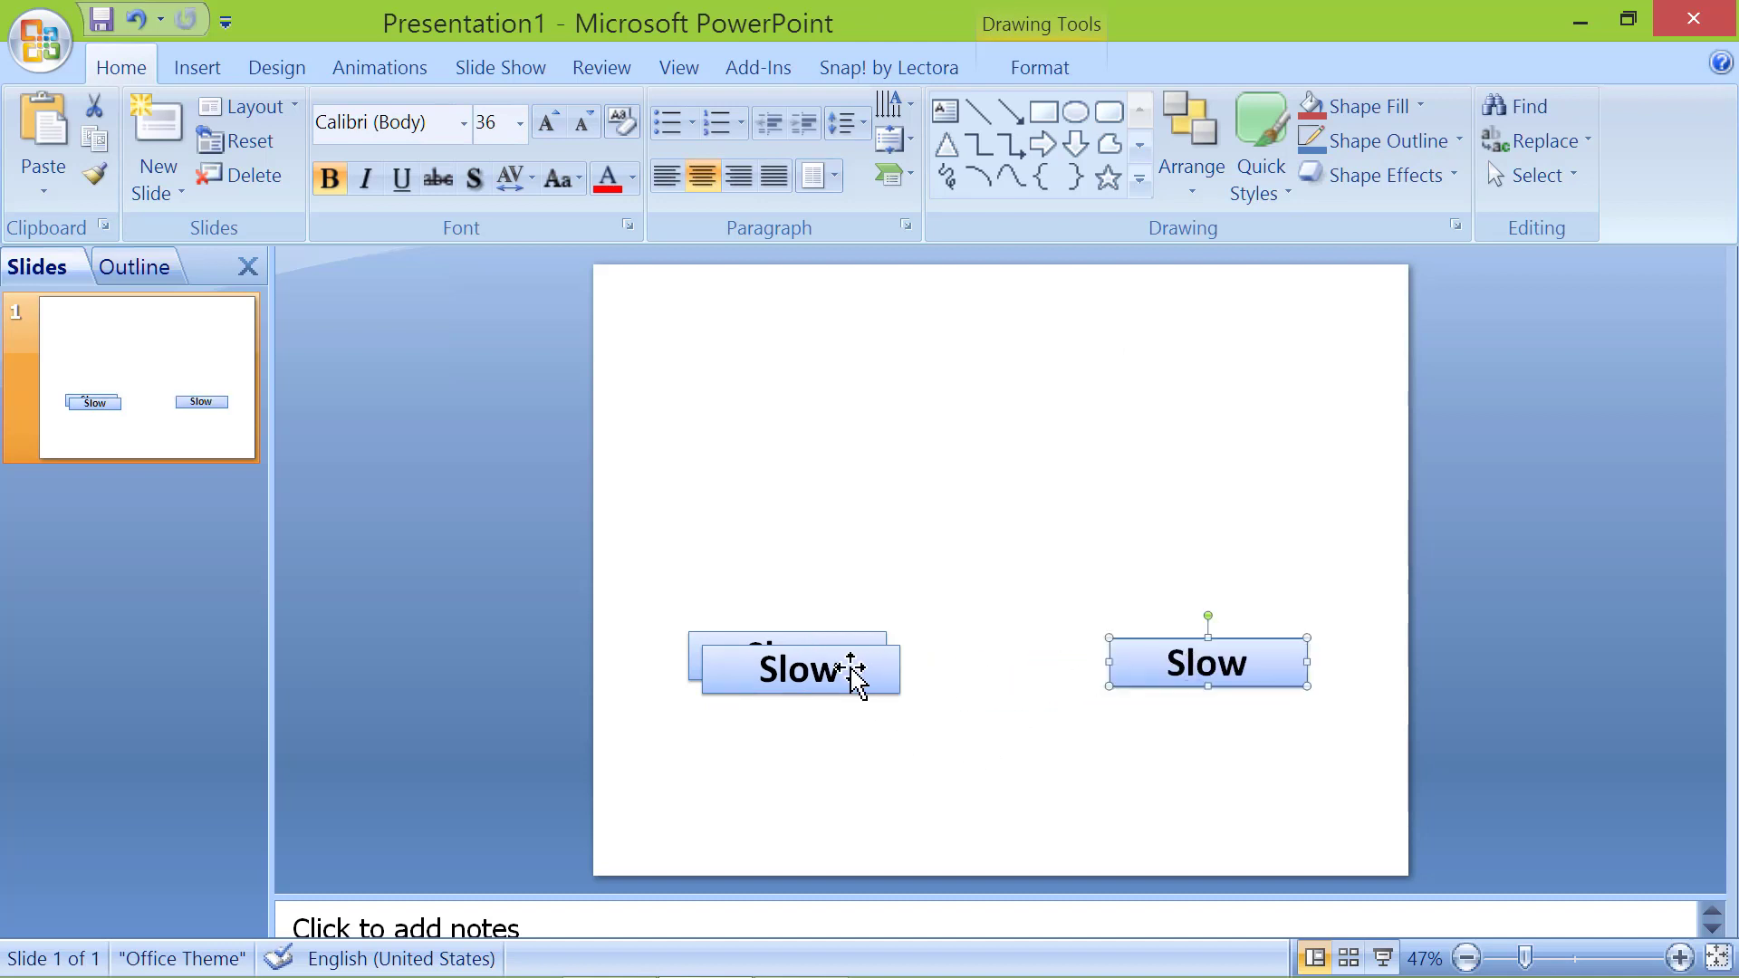
{"action": "left_click_drag", "start_coordinate": [857, 671], "coordinate": [1060, 660]}
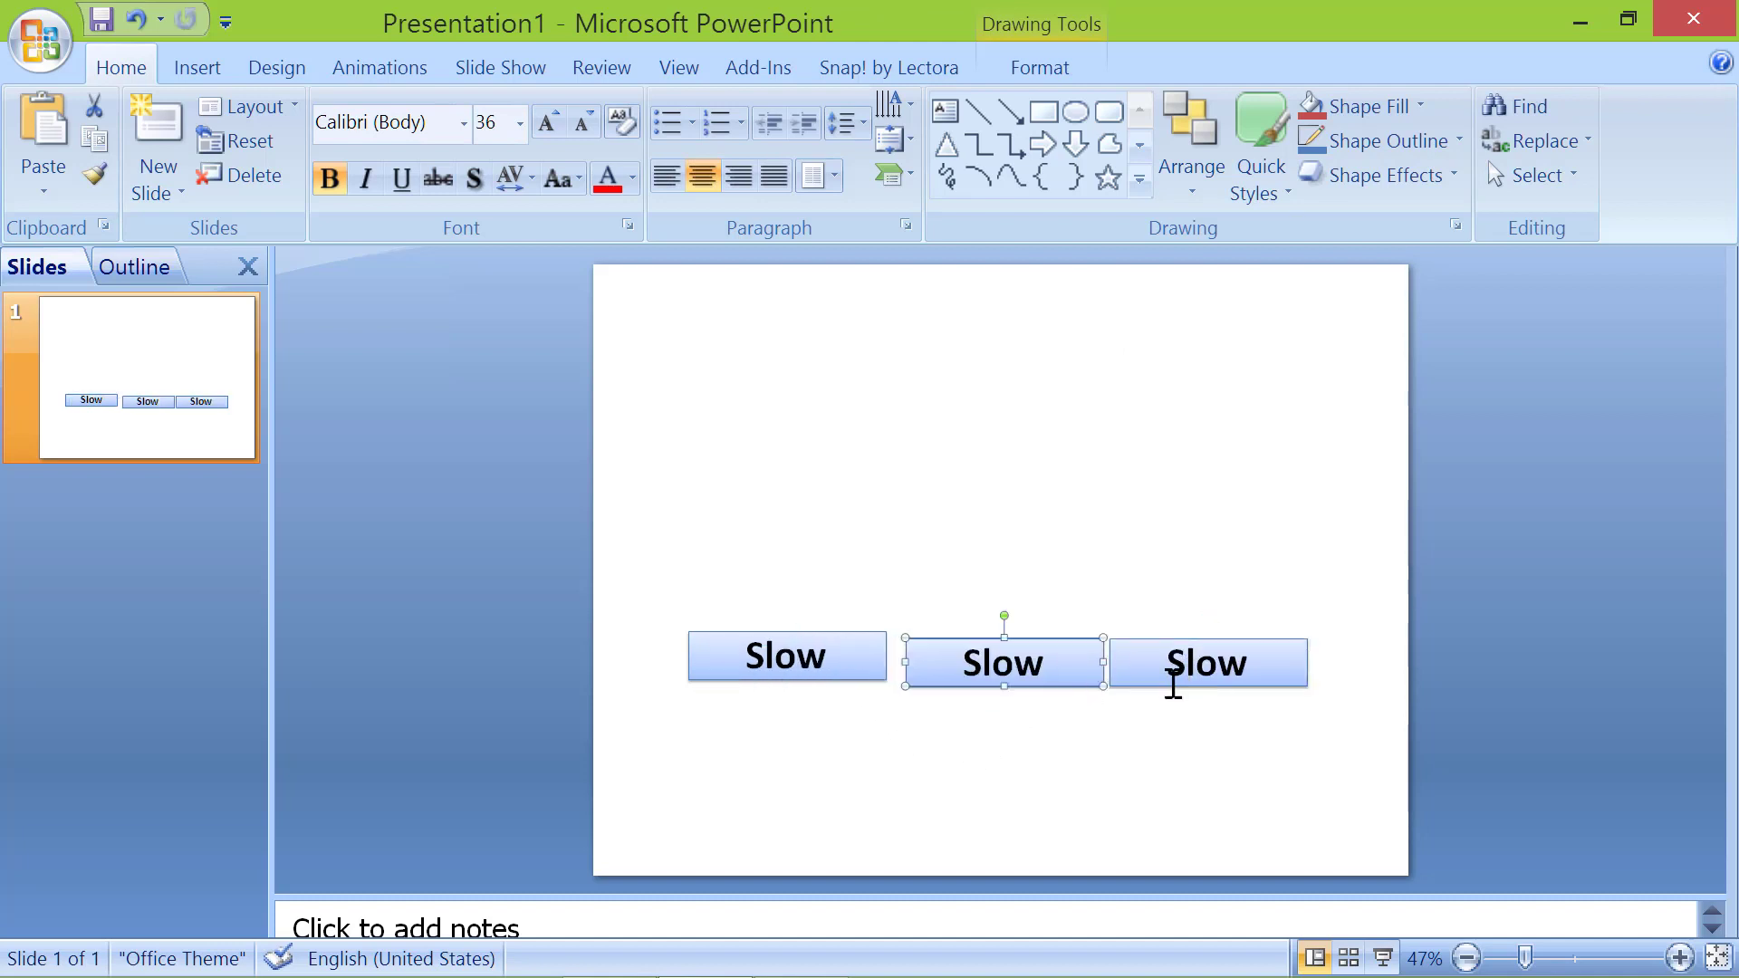
{"action": "left_click_drag", "start_coordinate": [1169, 693], "coordinate": [1208, 693]}
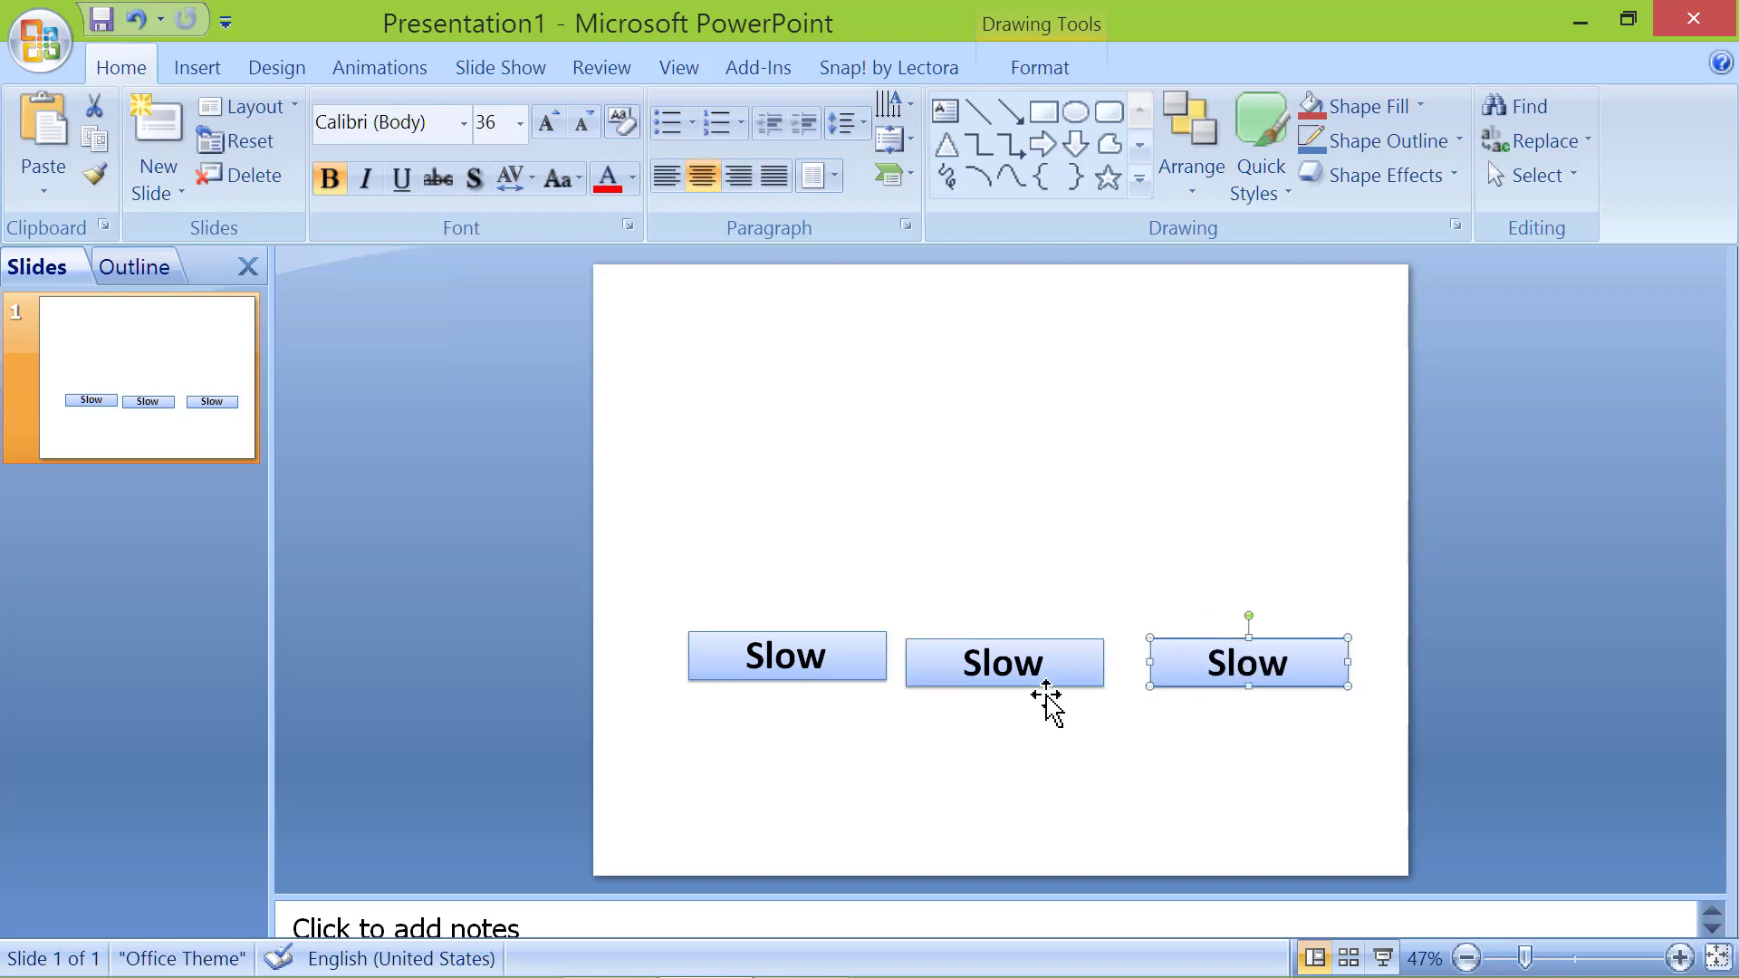
- Relabel the middle copy 'Medium' and the right copy 'Fast'
{"action": "double_click", "coordinate": [1001, 664]}
{"action": "type", "text": "Medium"}
{"action": "left_click", "coordinate": [1005, 788]}
{"action": "double_click", "coordinate": [1226, 666]}
{"action": "type", "text": "Fast"}
{"action": "left_click", "coordinate": [1220, 779]}
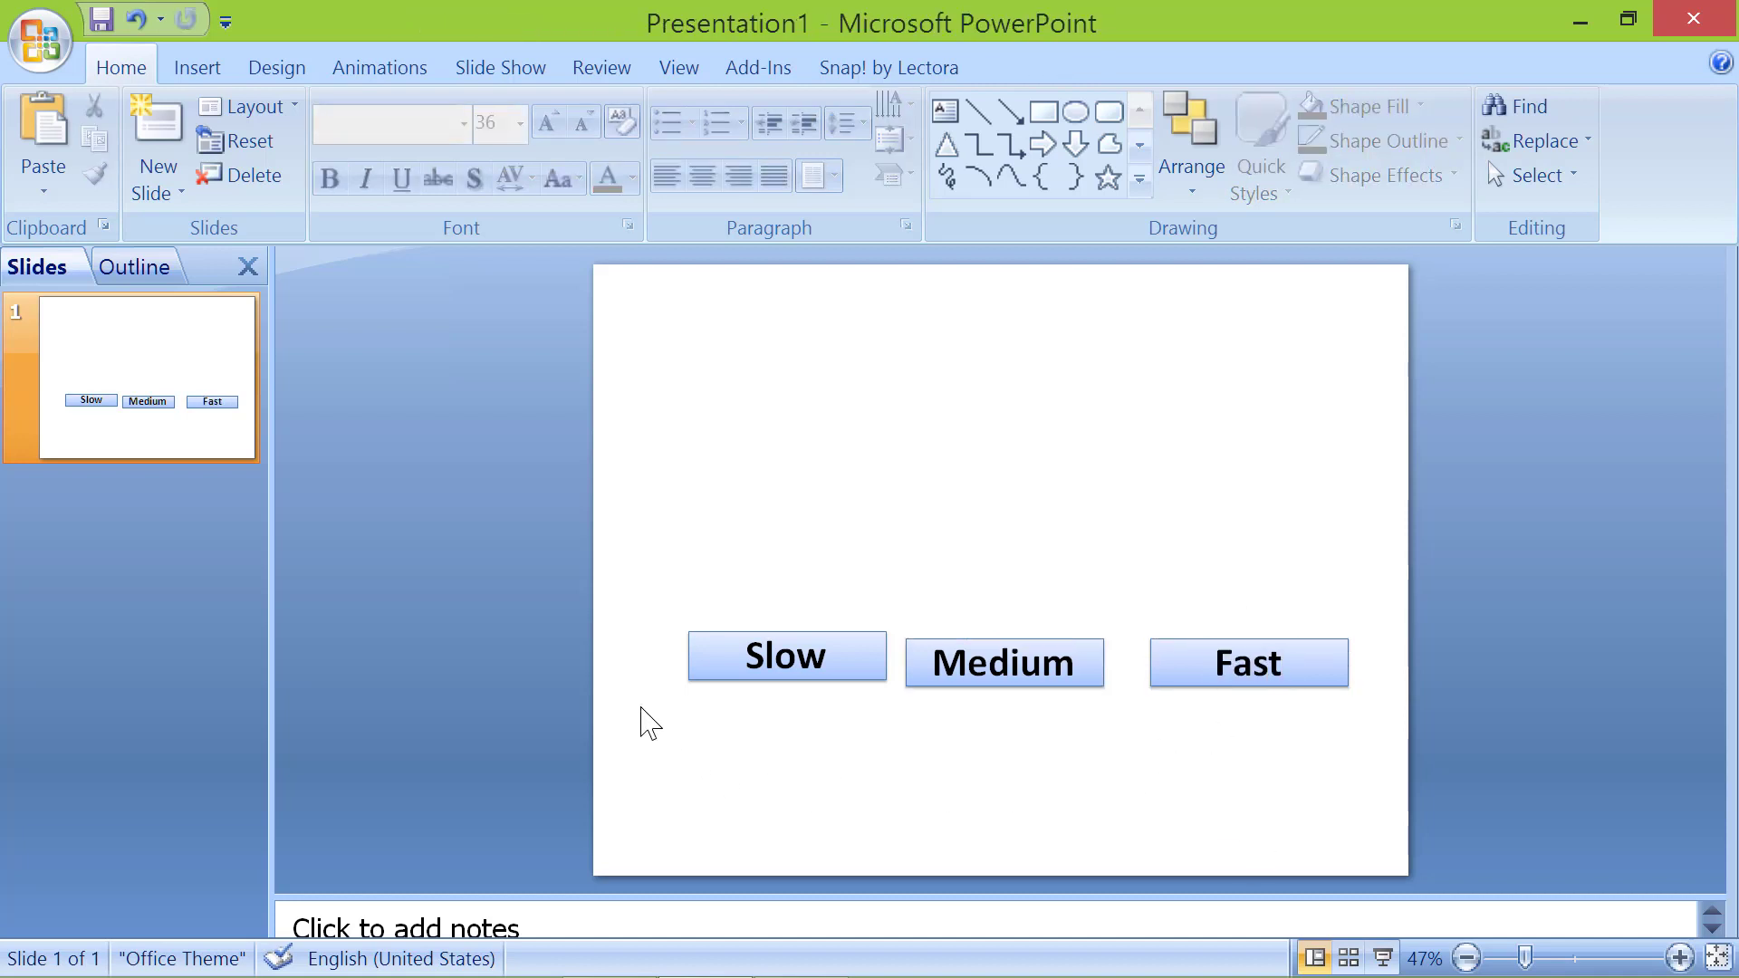
- Align the tops of the three speed buttons and distribute them evenly horizontally
{"action": "mouse_move", "coordinate": [640, 707]}
{"action": "left_mouse_down"}
{"action": "mouse_move", "coordinate": [1032, 606]}
{"action": "mouse_move", "coordinate": [1379, 611]}
{"action": "mouse_move", "coordinate": [1375, 634]}
{"action": "left_mouse_up"}
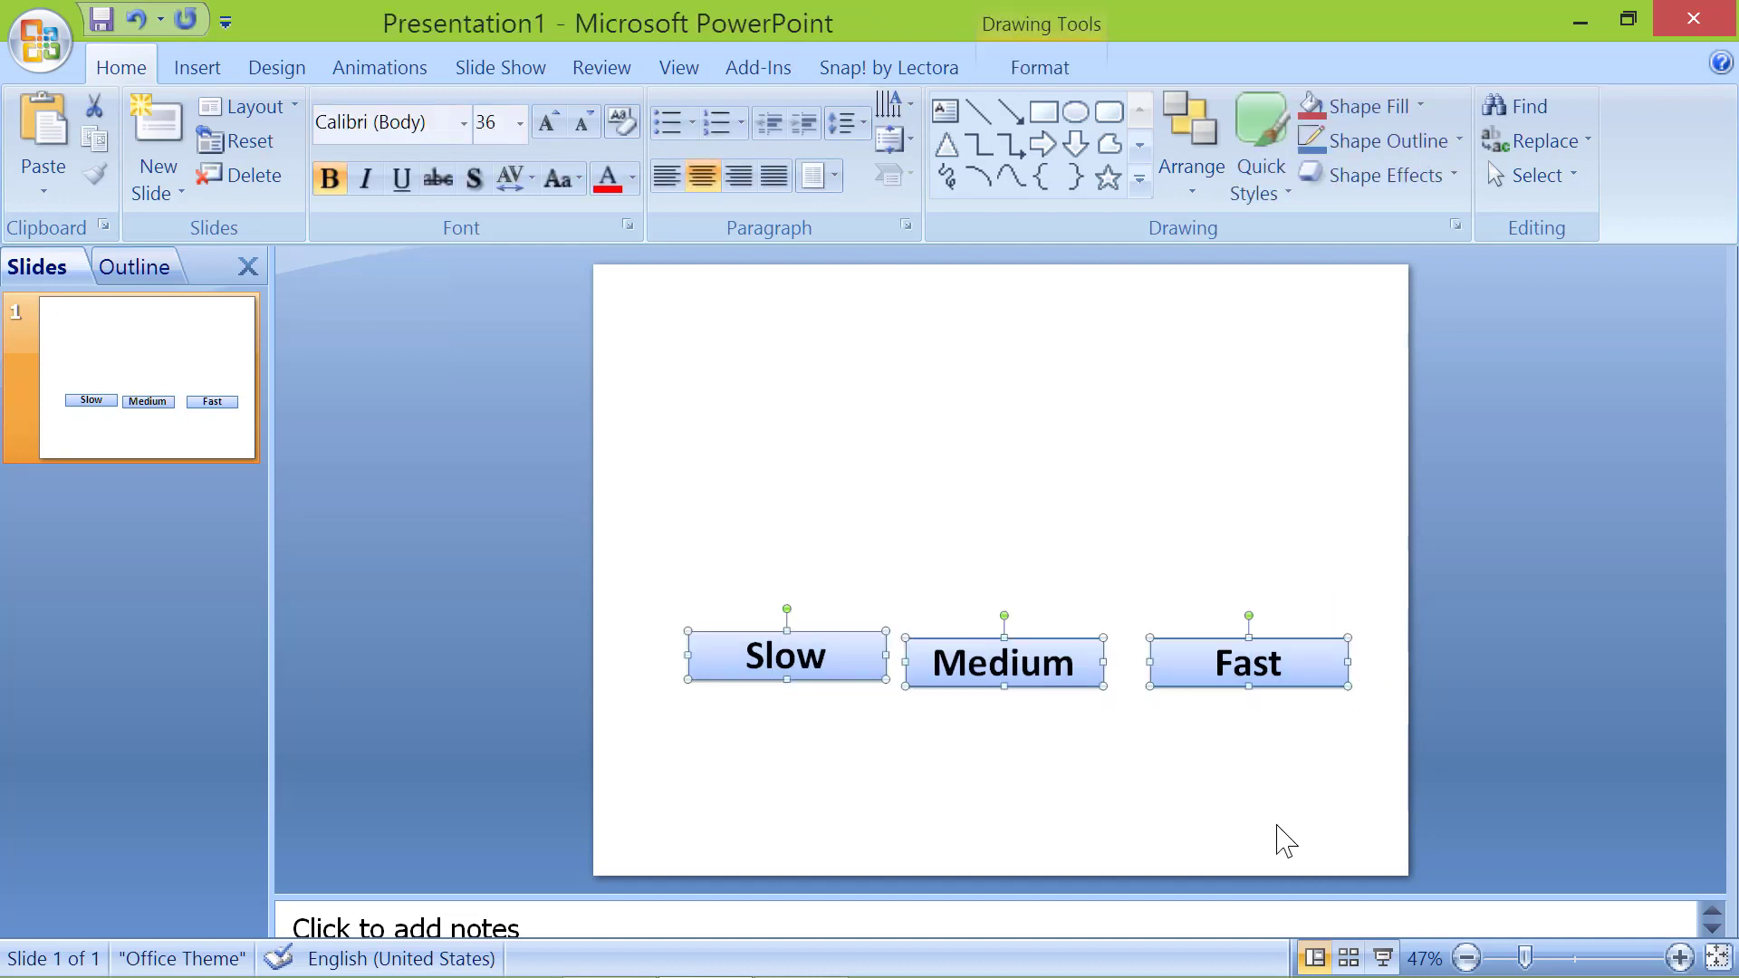
{"action": "left_click", "coordinate": [1200, 184]}
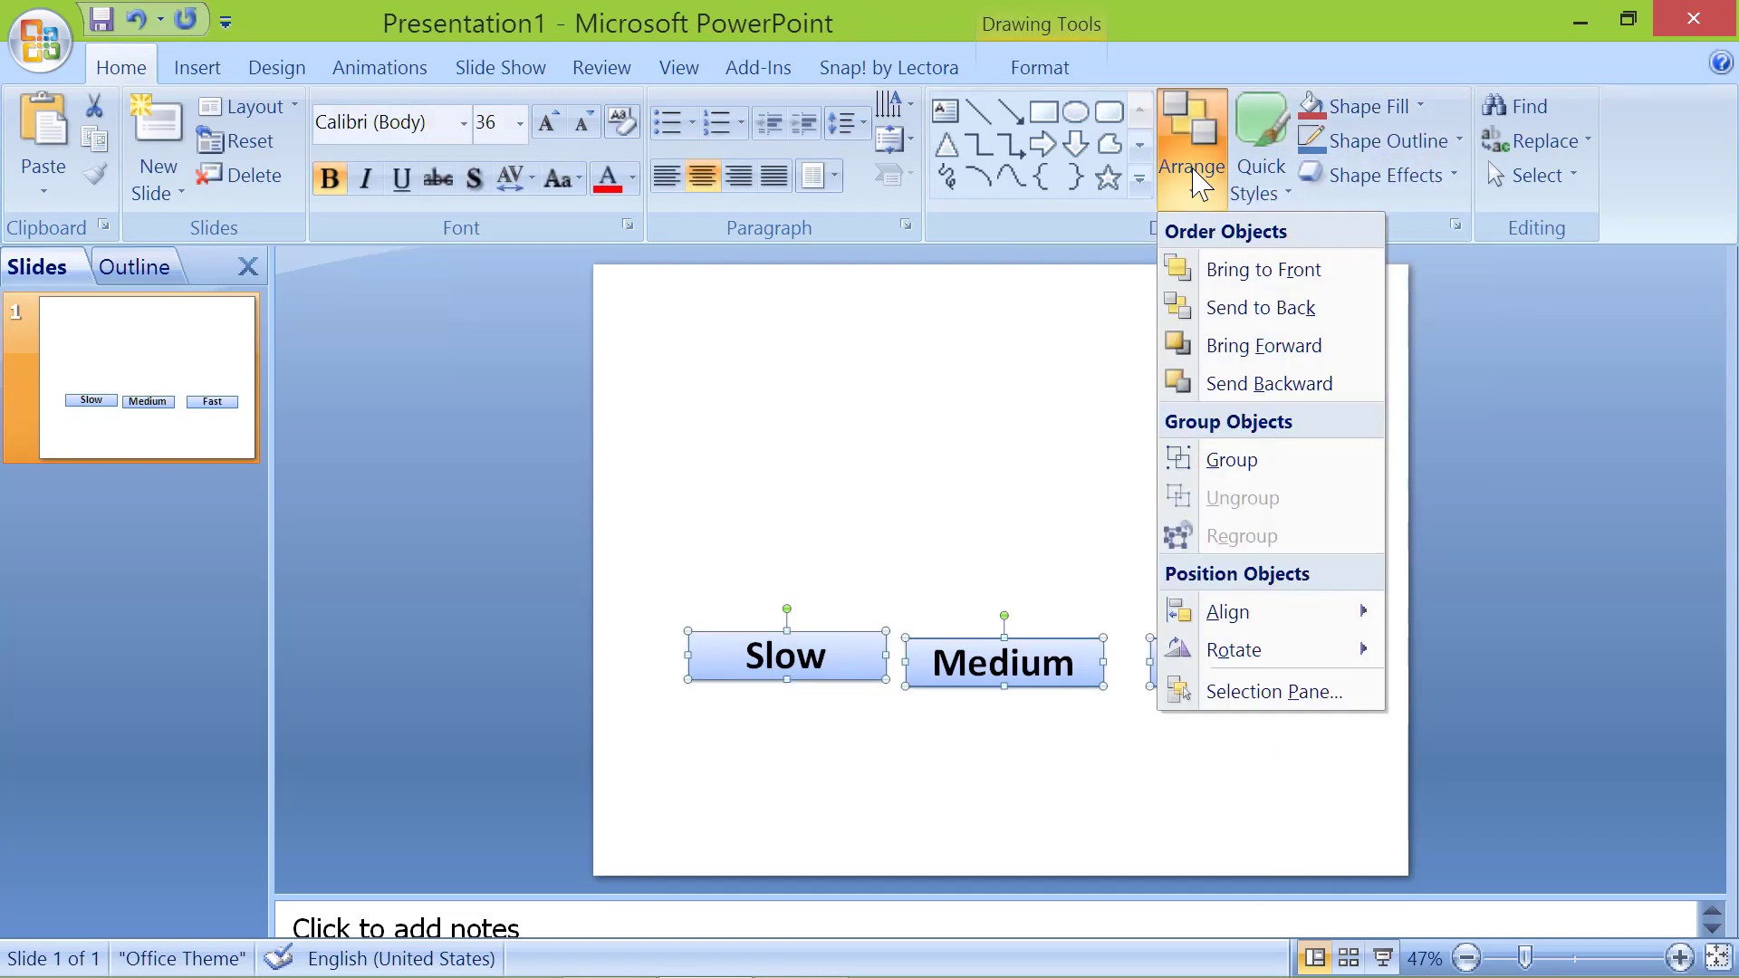
{"action": "mouse_move", "coordinate": [1248, 621]}
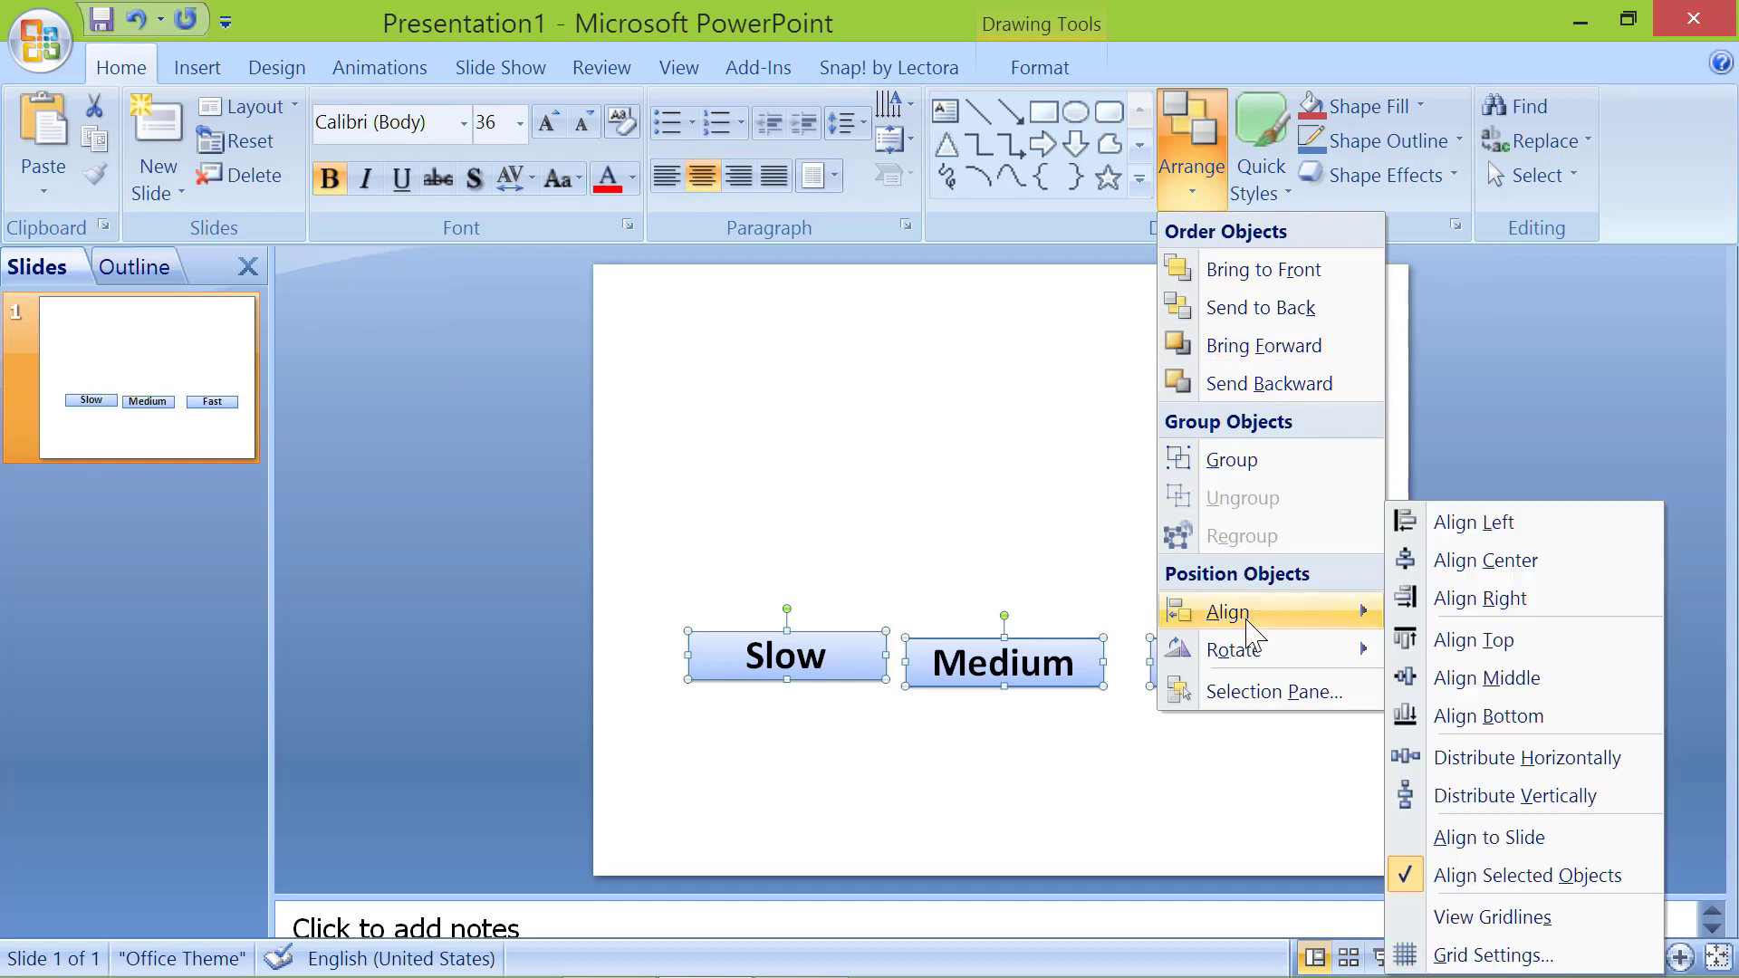
{"action": "left_click", "coordinate": [1483, 649]}
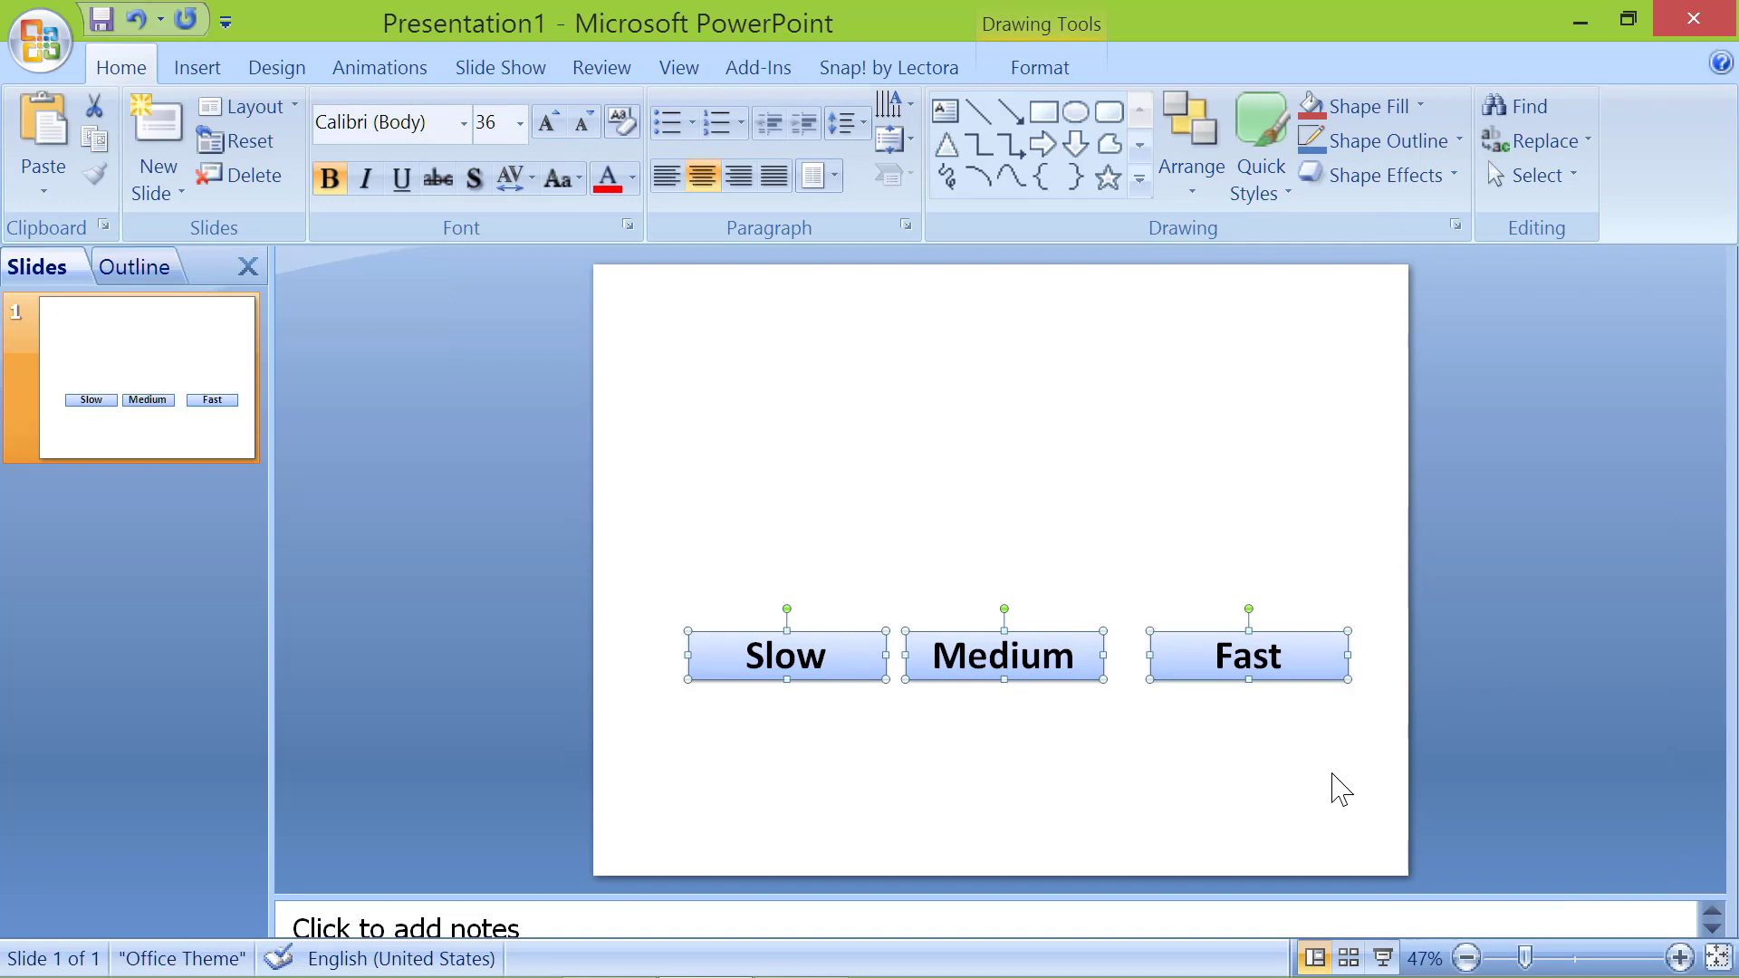
{"action": "left_click", "coordinate": [1203, 168]}
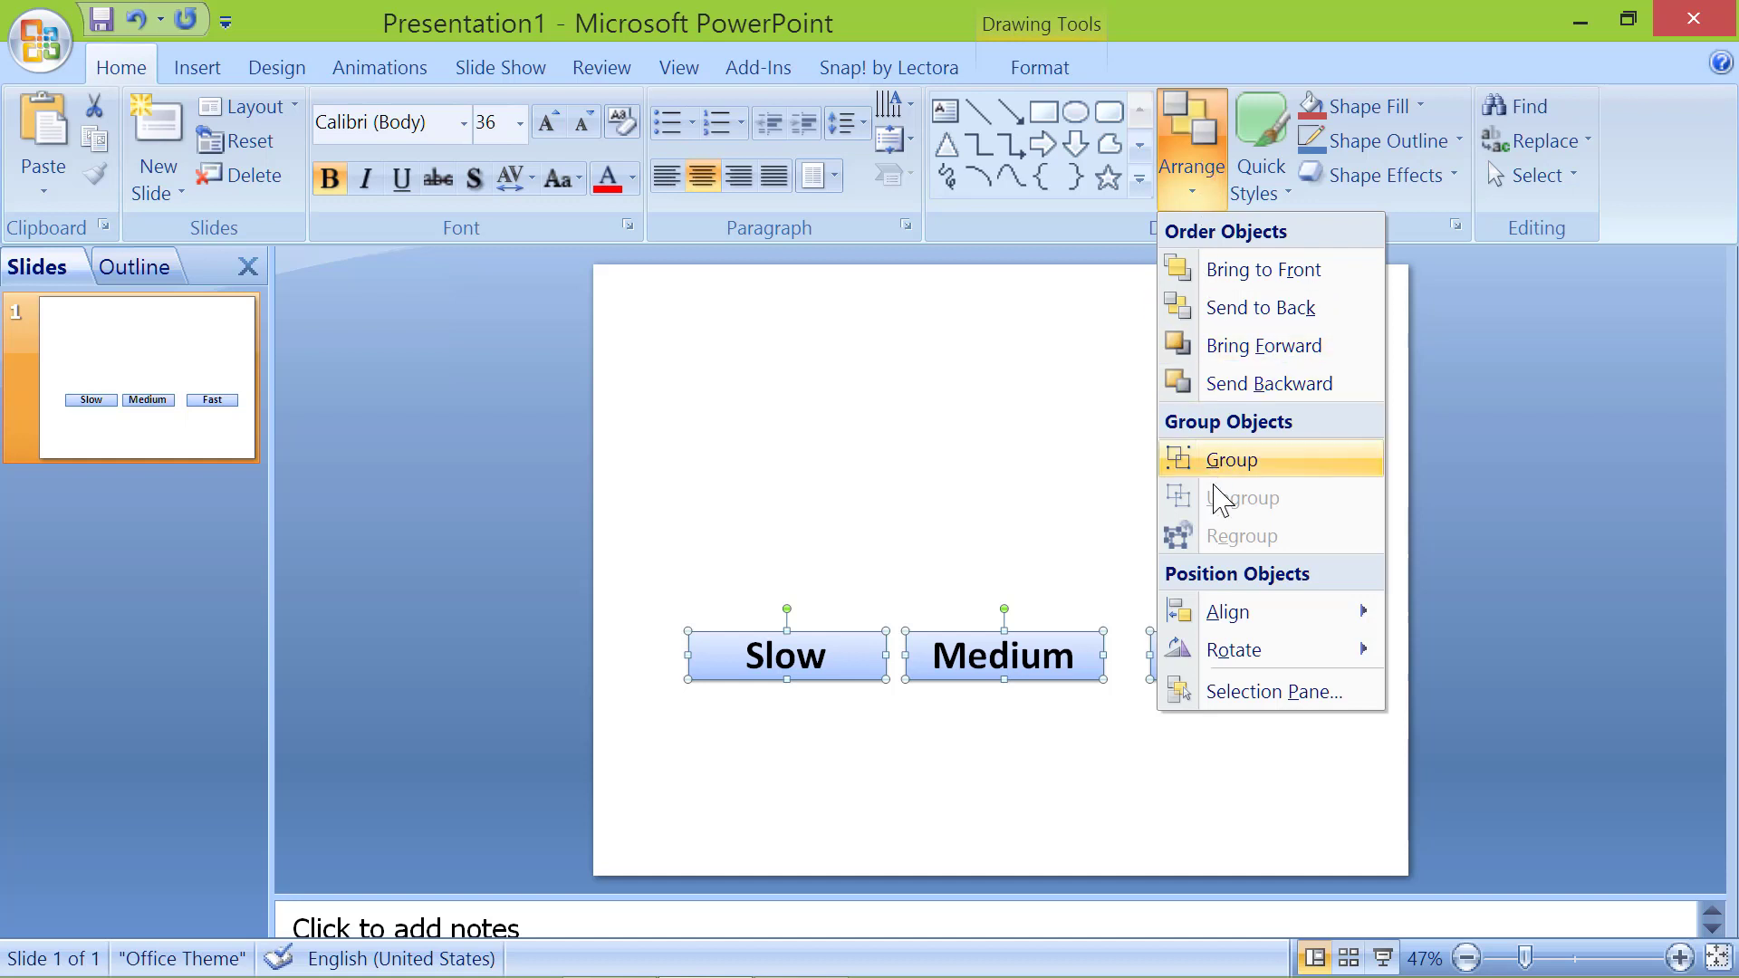
{"action": "mouse_move", "coordinate": [1232, 616]}
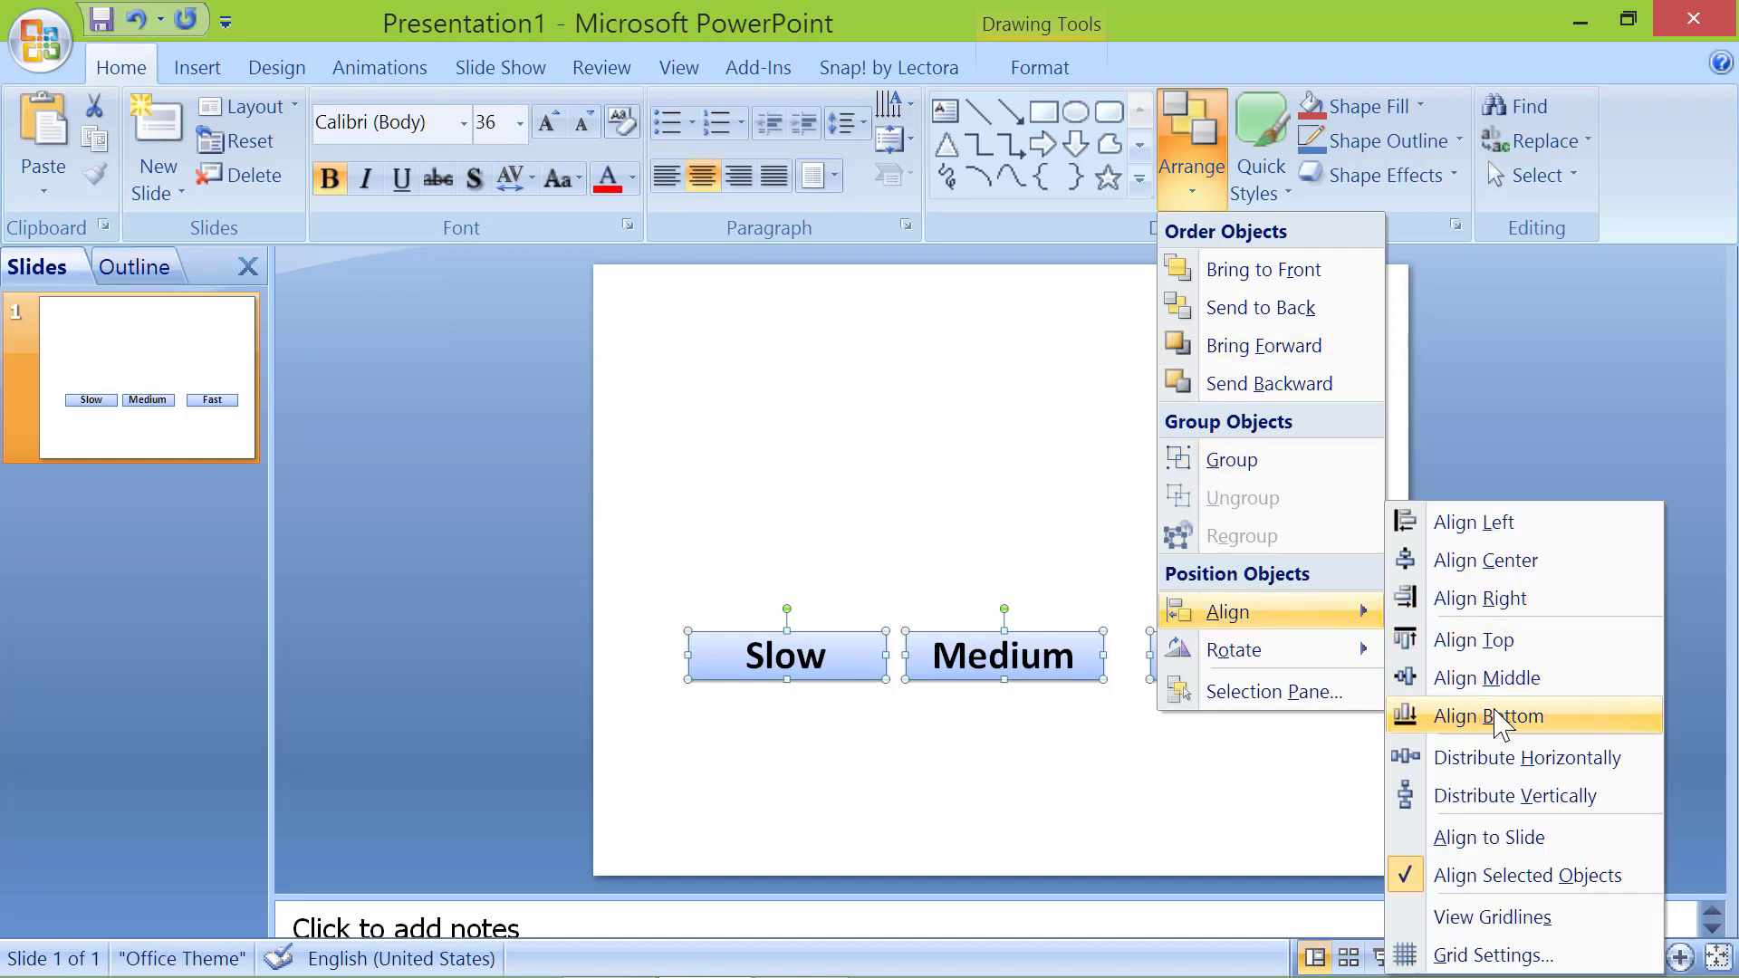
{"action": "left_click", "coordinate": [1502, 761]}
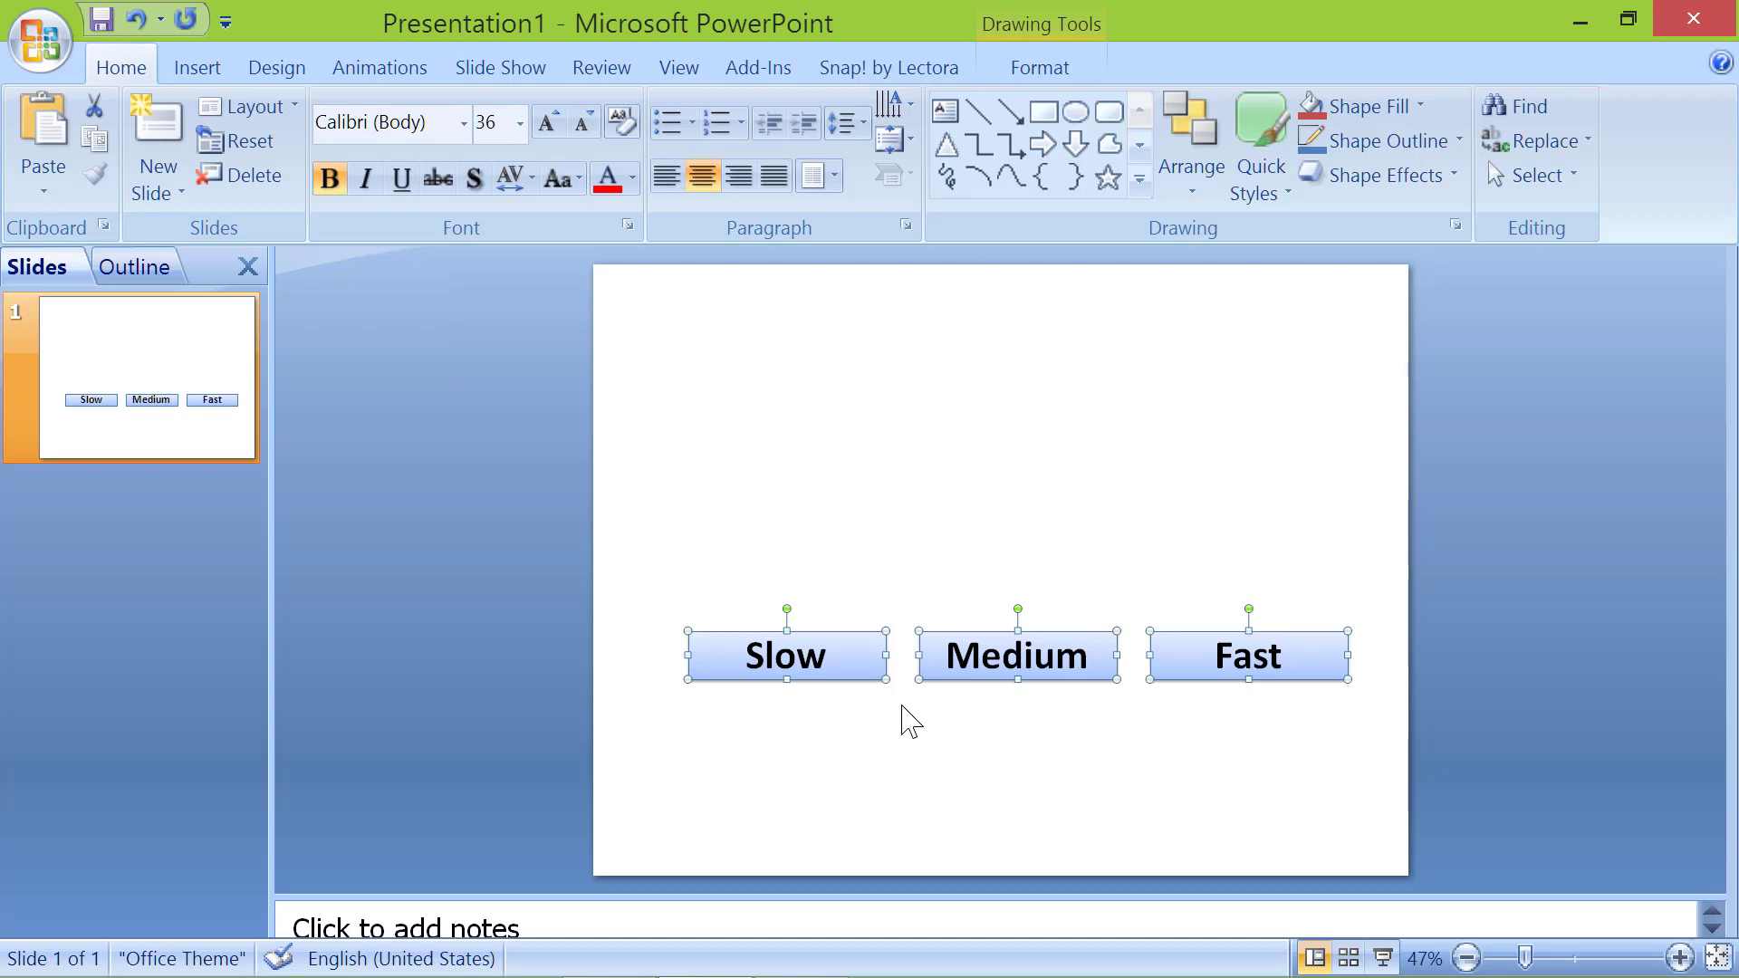
- Drag the three-button row lower on the slide and deselect
{"action": "left_click_drag", "start_coordinate": [840, 678], "coordinate": [838, 768]}
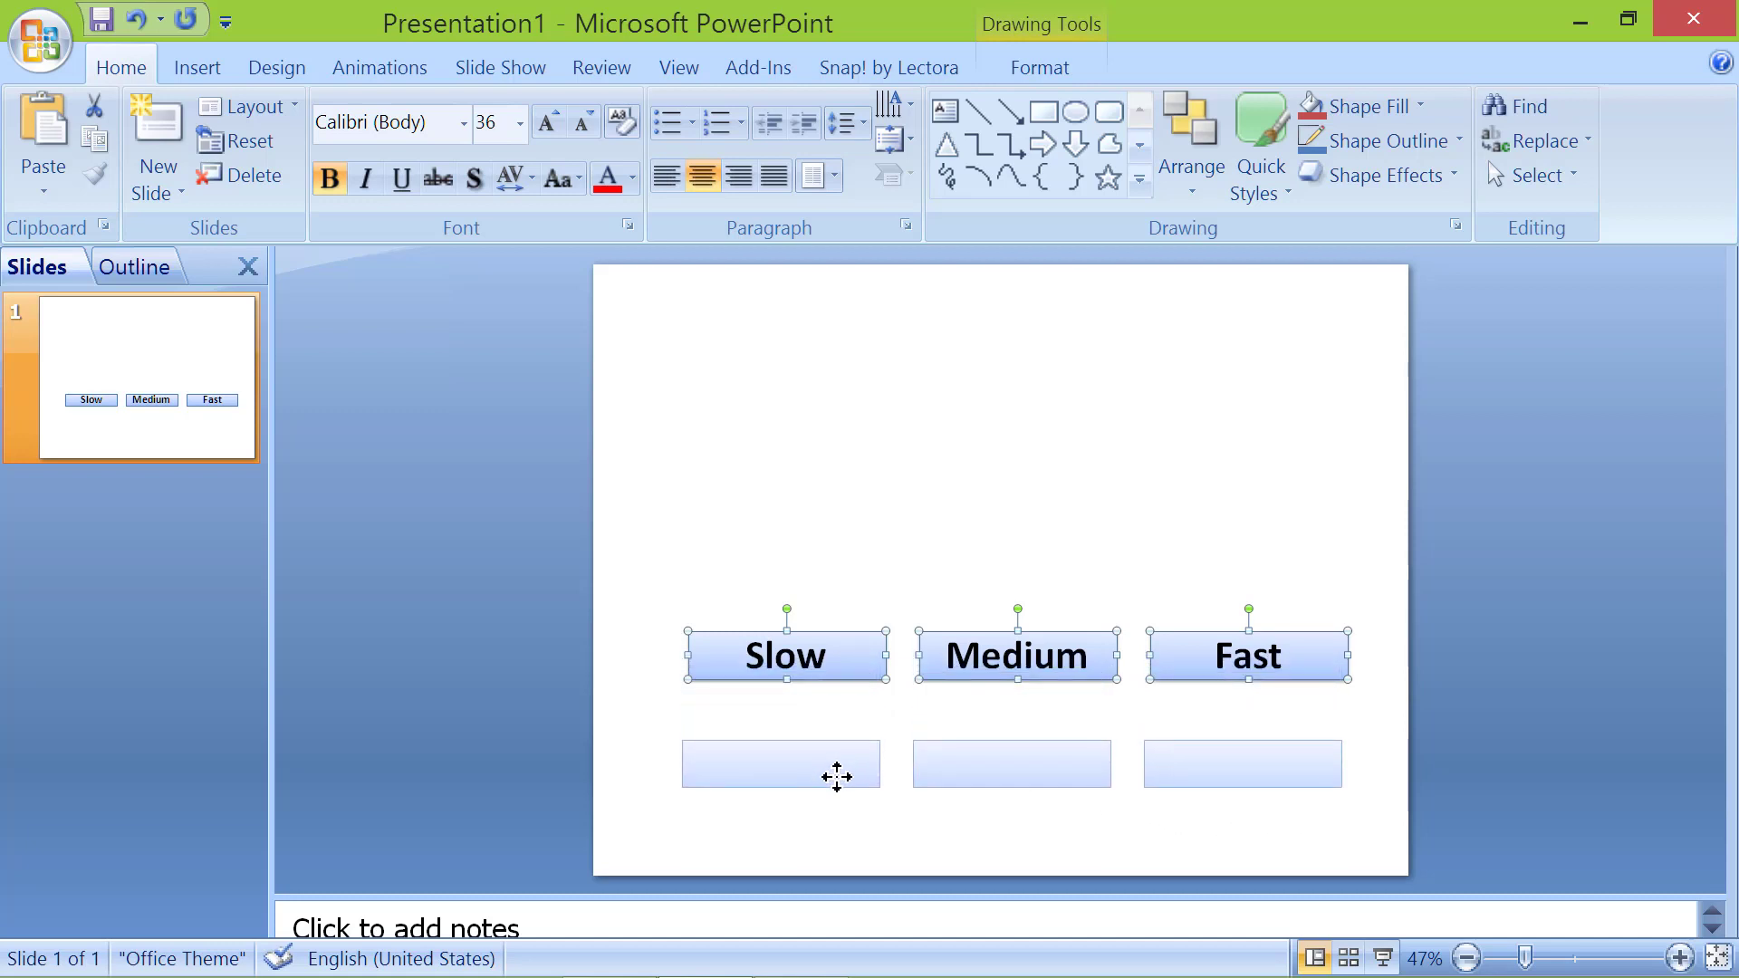
{"action": "left_click_drag", "start_coordinate": [837, 776], "coordinate": [822, 776]}
{"action": "left_click", "coordinate": [826, 836]}
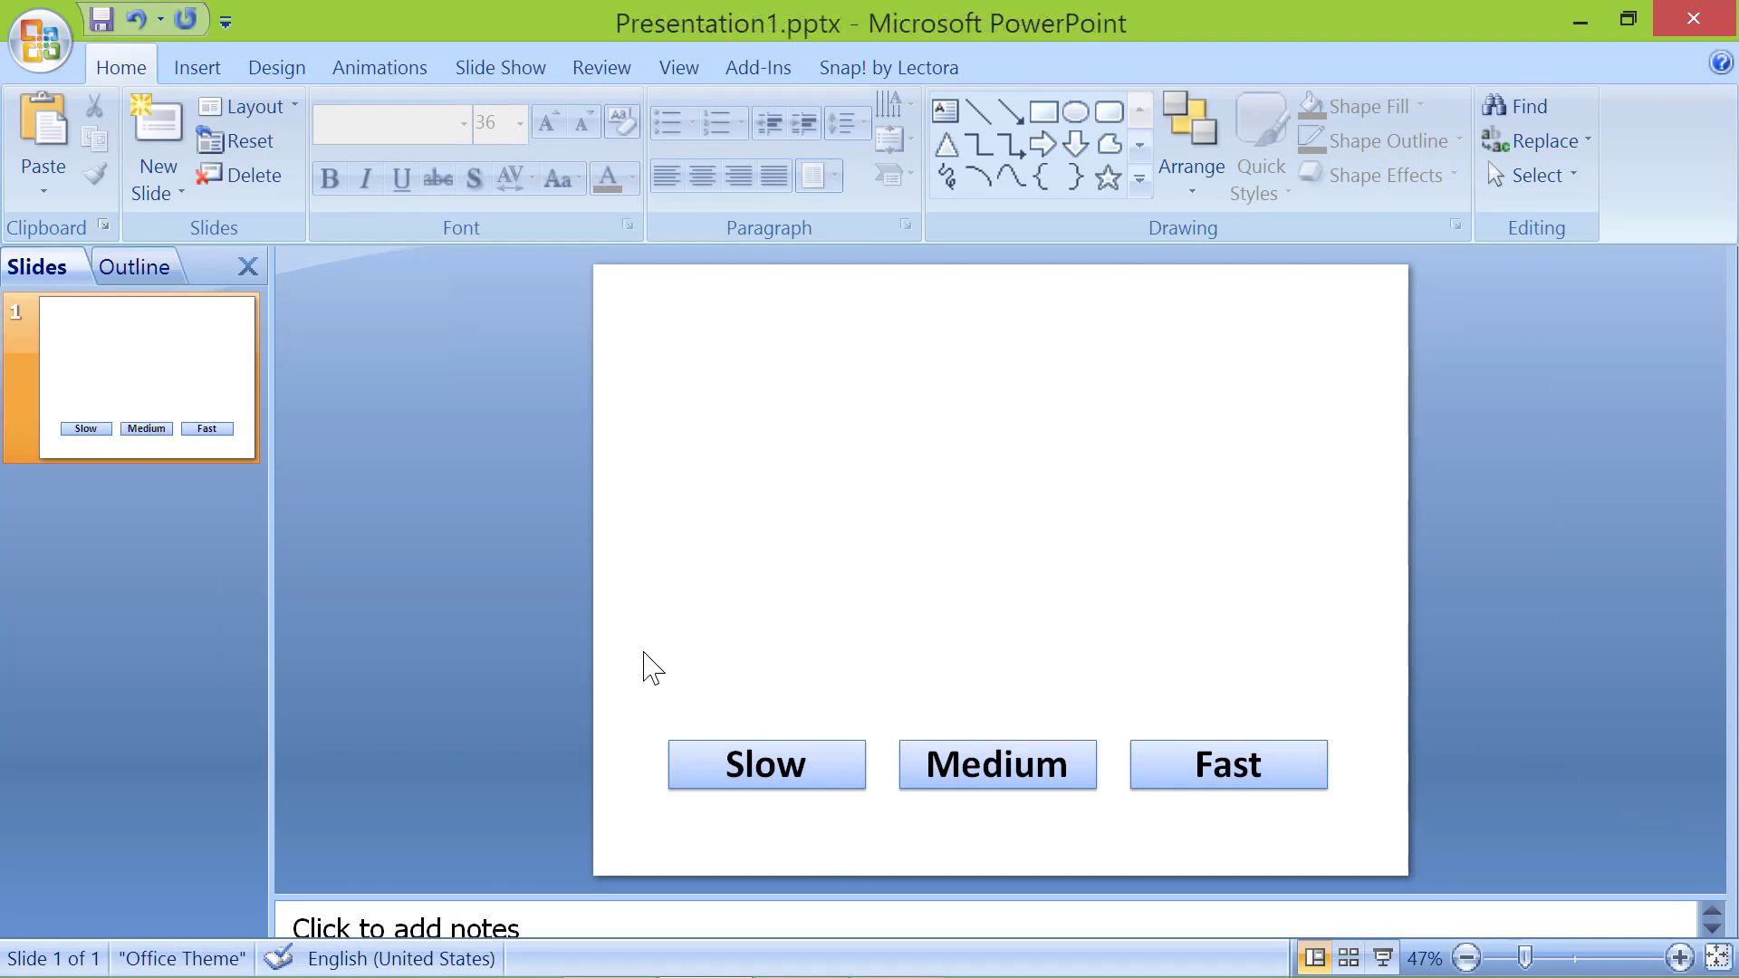
- Cut the Slow, Medium and Fast buttons from the slide
{"action": "mouse_move", "coordinate": [630, 686]}
{"action": "left_mouse_down"}
{"action": "mouse_move", "coordinate": [710, 811]}
{"action": "mouse_move", "coordinate": [1296, 862]}
{"action": "mouse_move", "coordinate": [1366, 851]}
{"action": "left_mouse_up"}
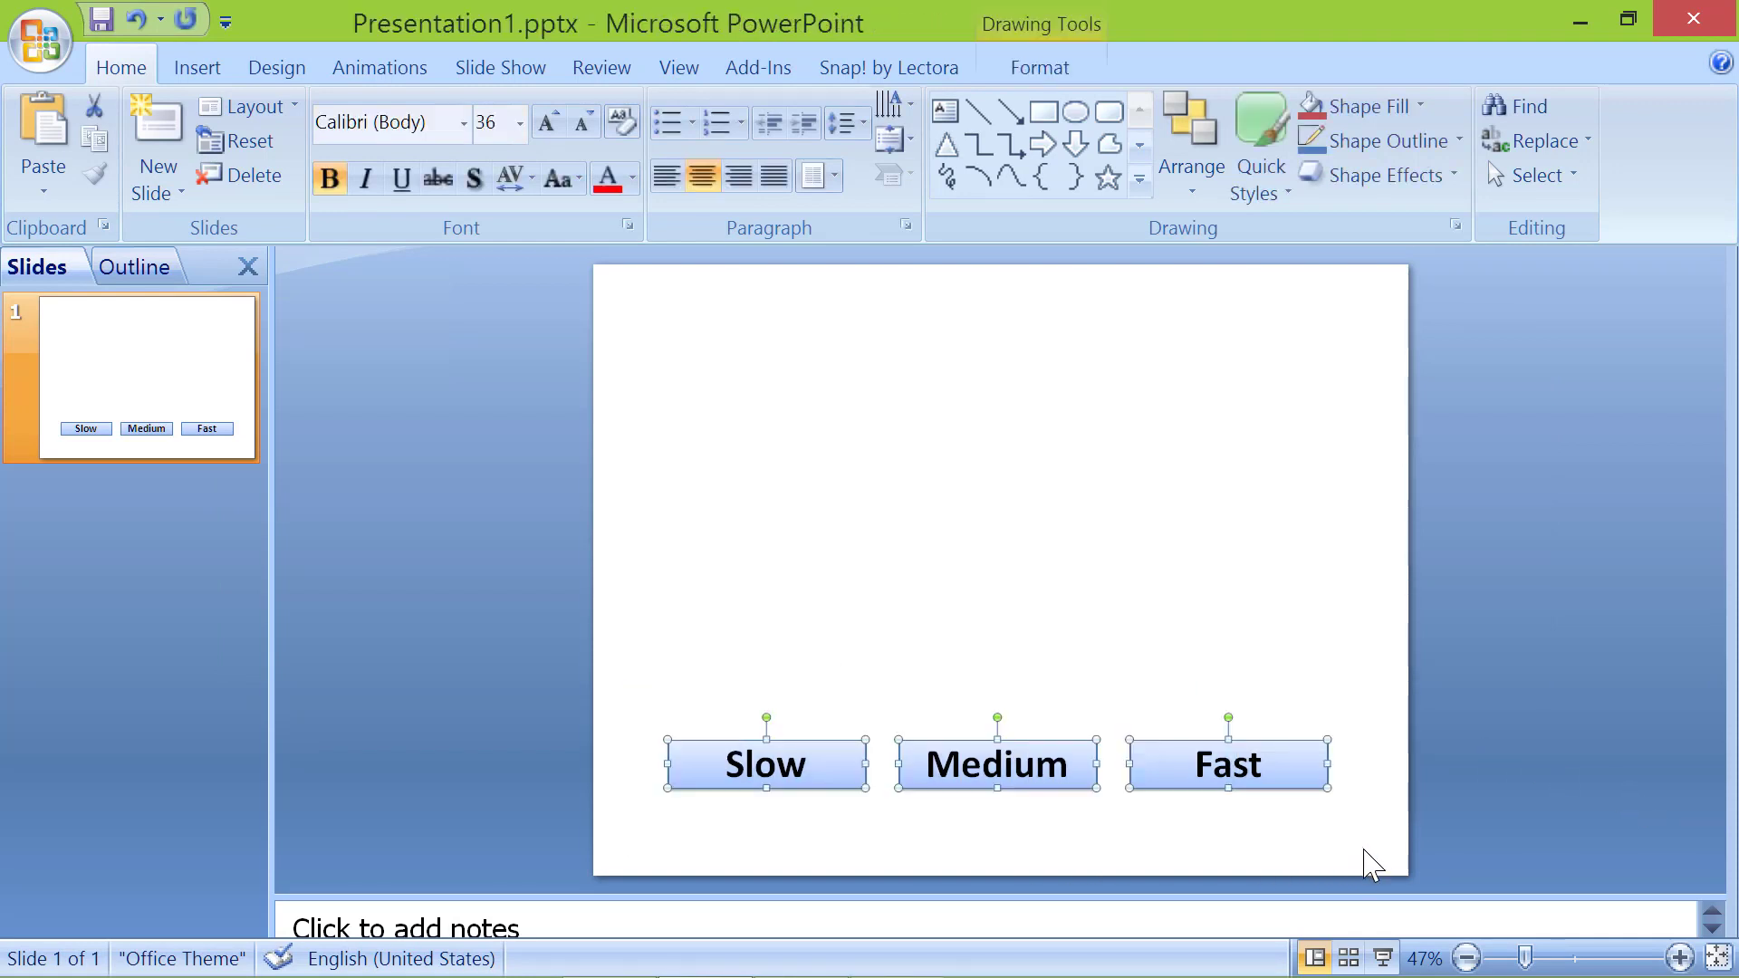
{"action": "right_click", "coordinate": [1289, 779]}
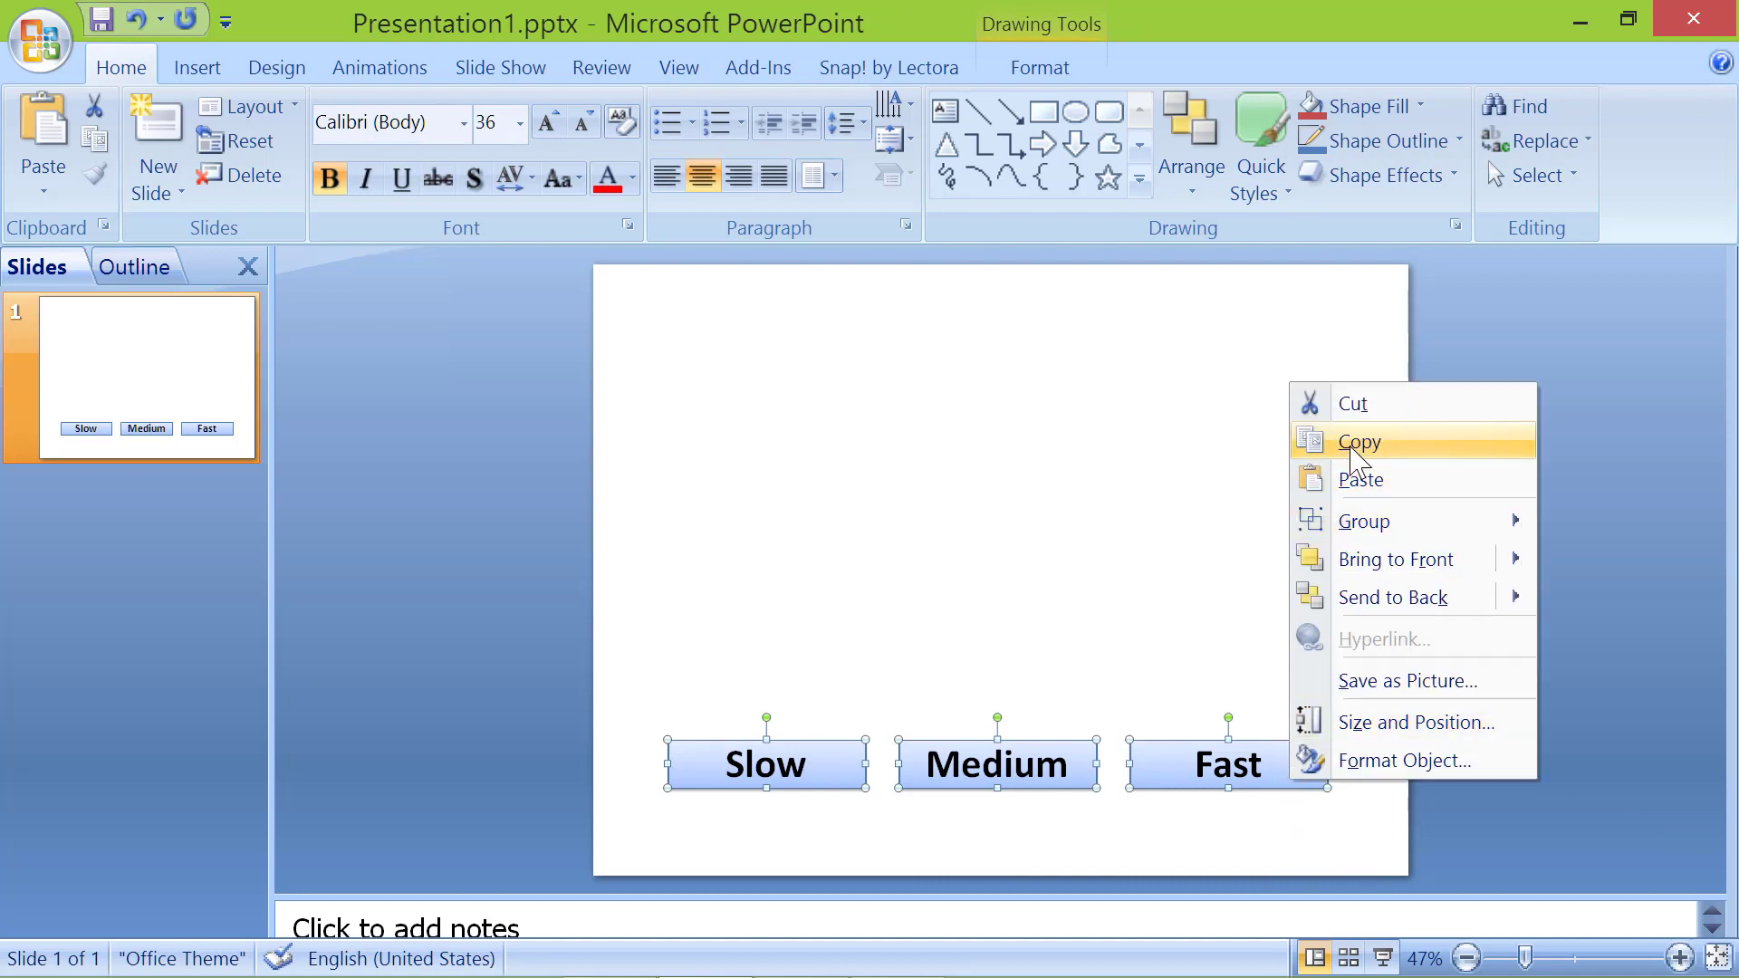
{"action": "left_click", "coordinate": [1317, 404]}
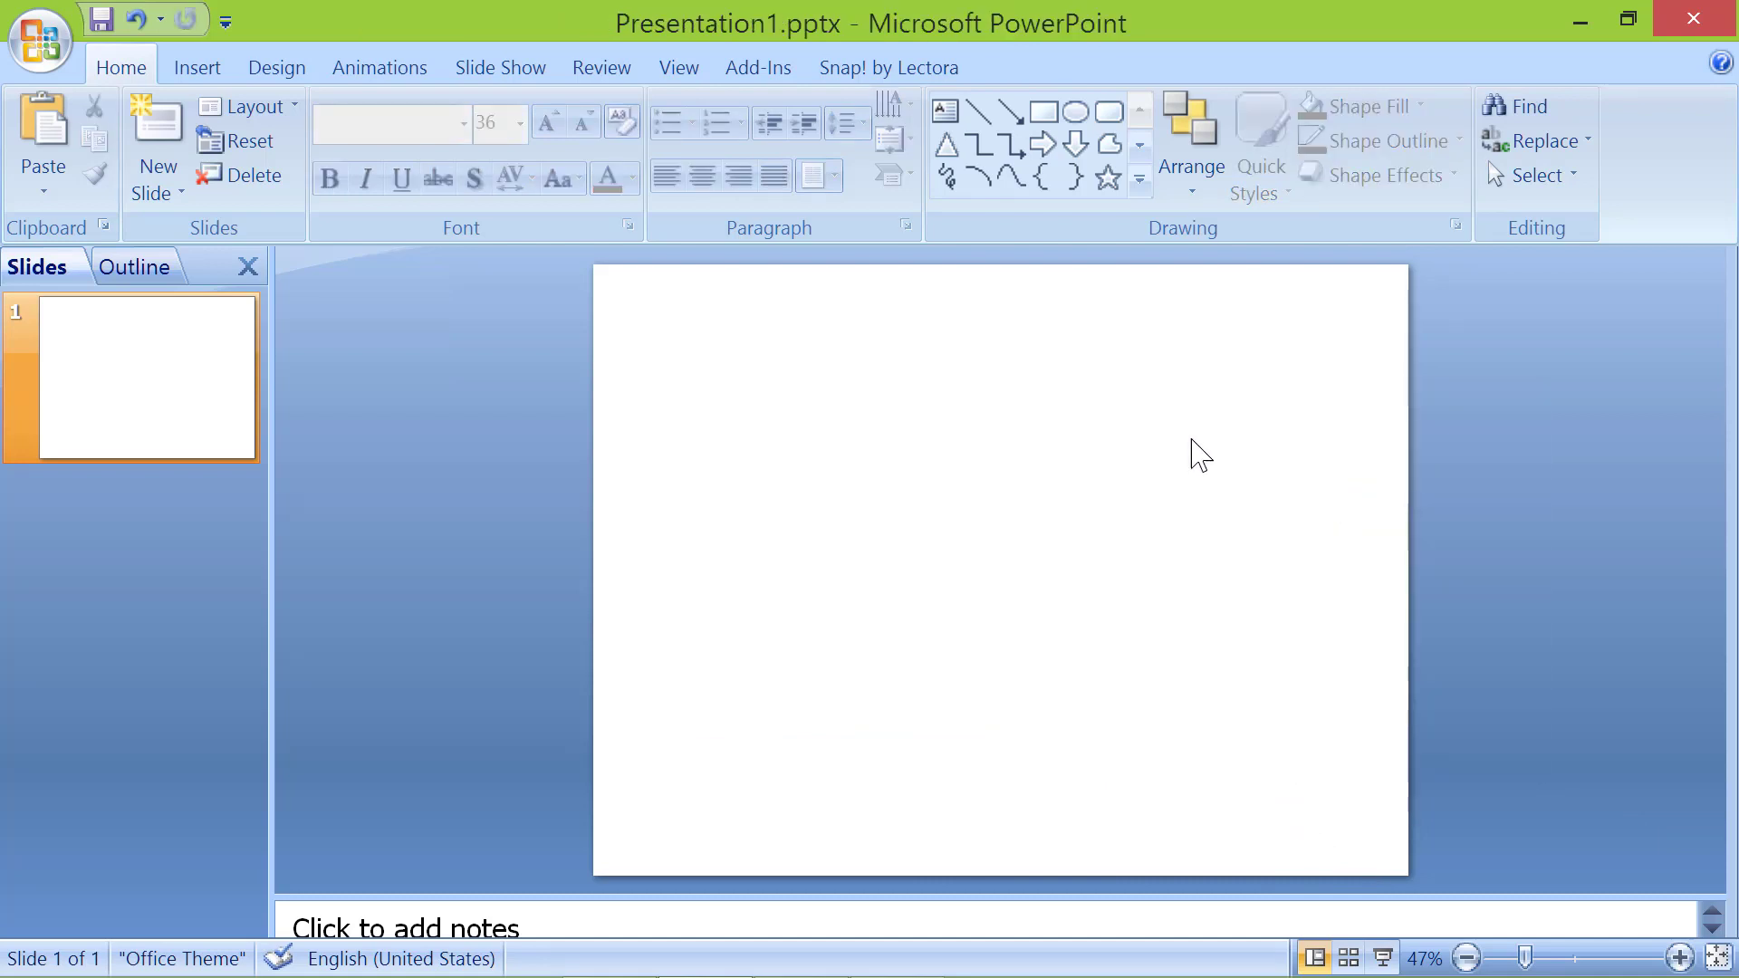
- In Slide Master view, delete all placeholders from the top-level master
{"action": "left_click", "coordinate": [675, 70]}
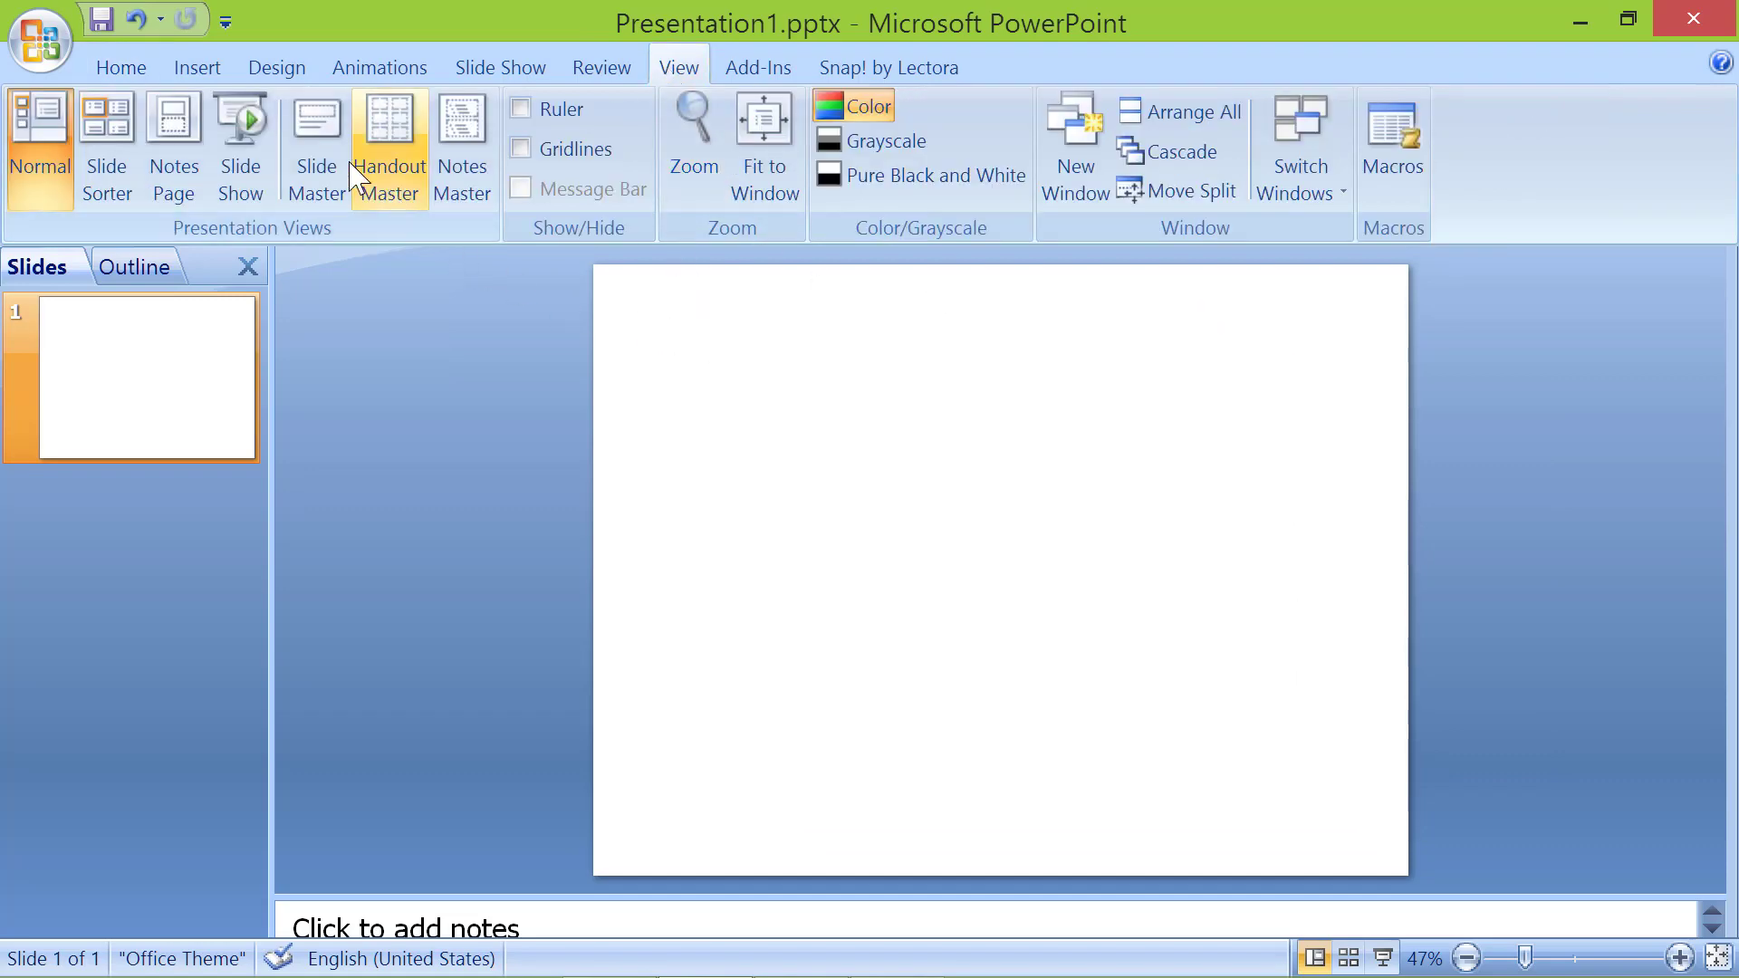
{"action": "left_click", "coordinate": [319, 172]}
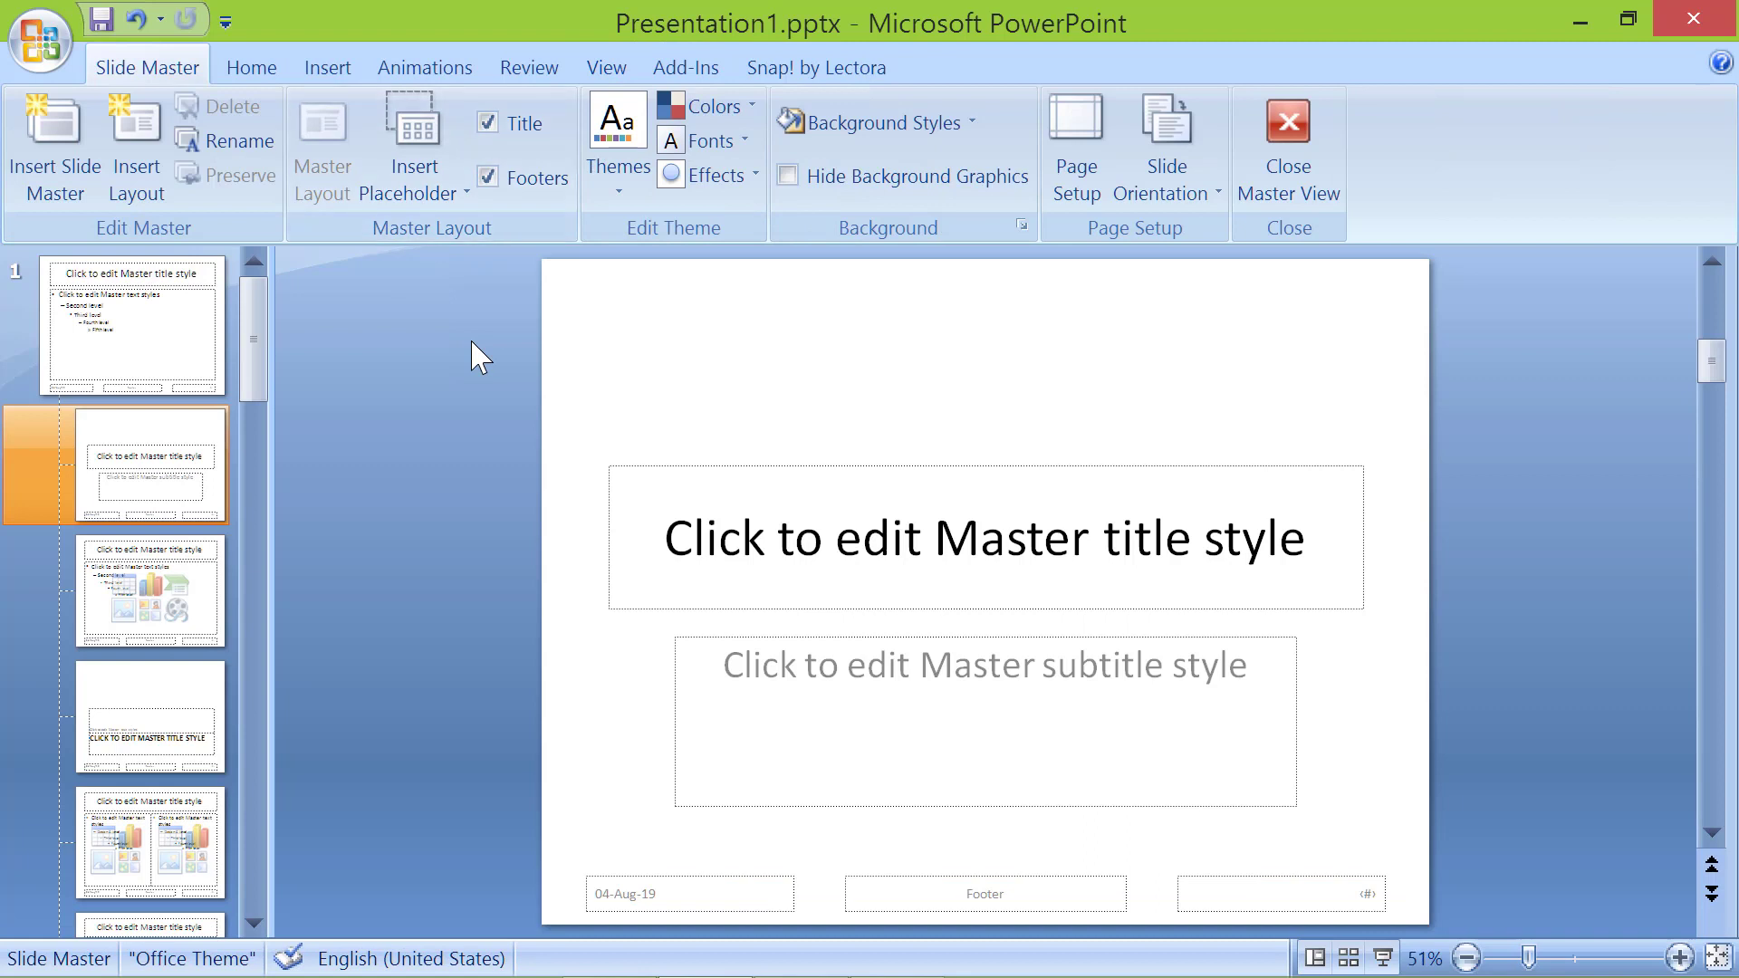
{"action": "left_click", "coordinate": [175, 330]}
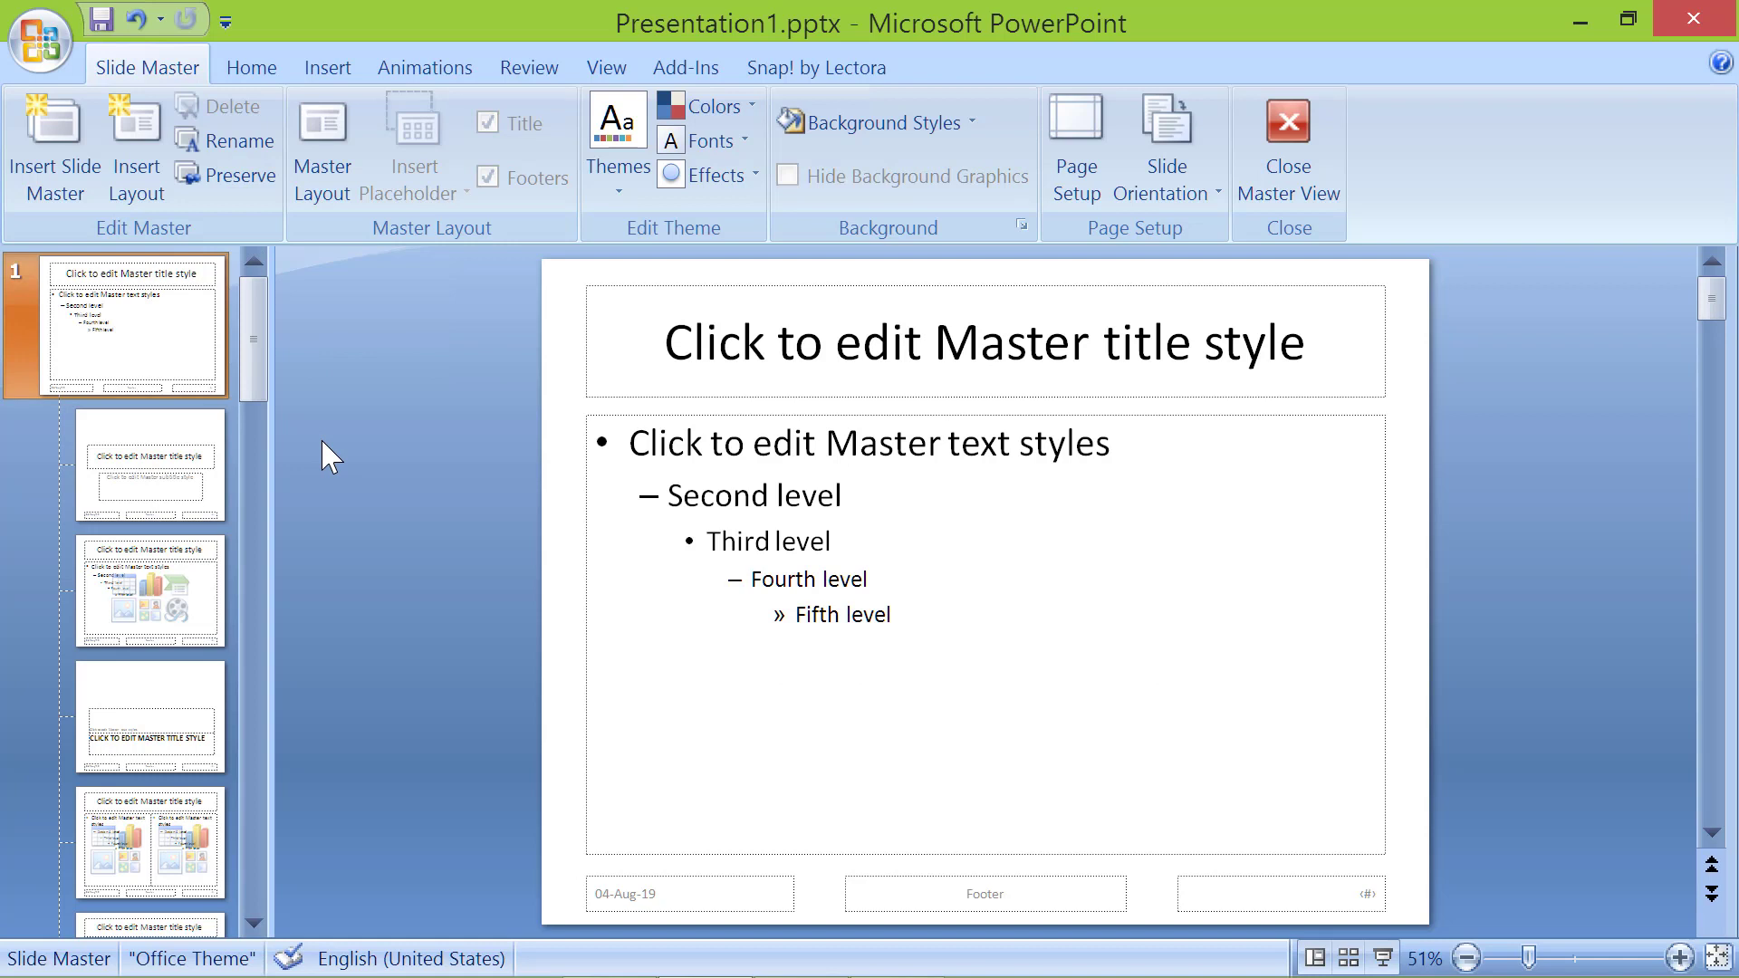
{"action": "mouse_move", "coordinate": [562, 273]}
{"action": "left_mouse_down"}
{"action": "mouse_move", "coordinate": [586, 356]}
{"action": "mouse_move", "coordinate": [1221, 848]}
{"action": "mouse_move", "coordinate": [1427, 942]}
{"action": "left_mouse_up"}
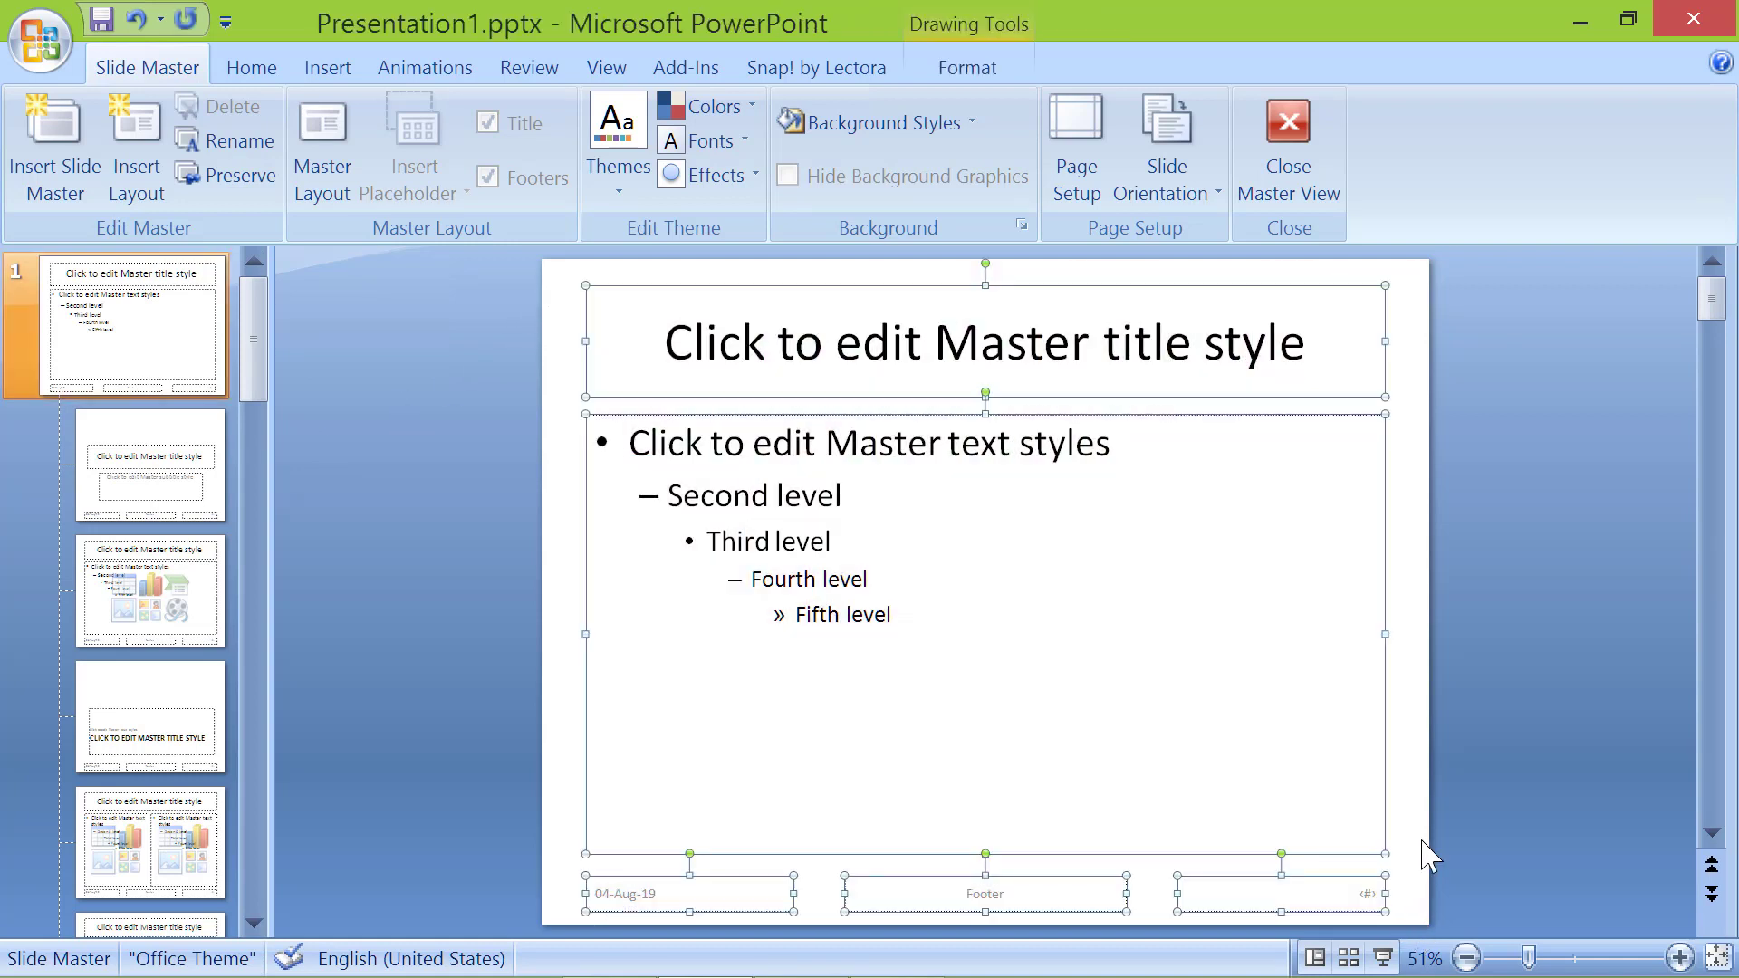
{"action": "key", "text": "Delete"}
- Paste the three buttons onto the blank master and close Master View
{"action": "right_click", "coordinate": [1232, 789]}
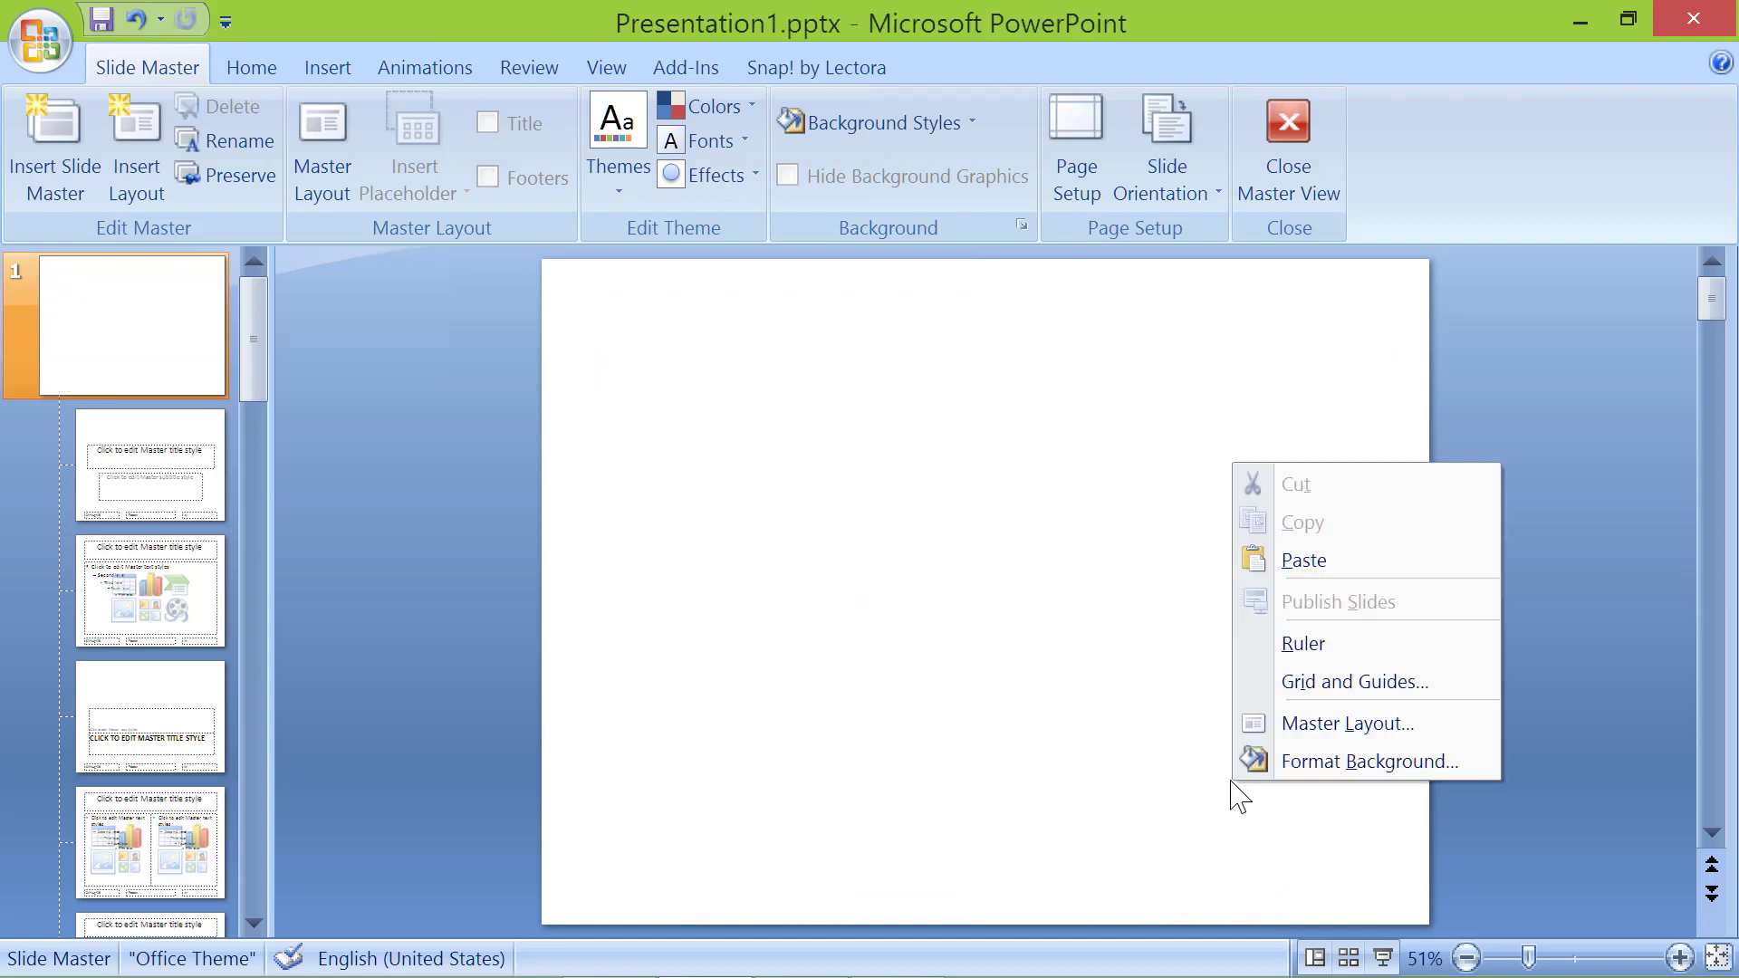
{"action": "left_click", "coordinate": [1313, 567]}
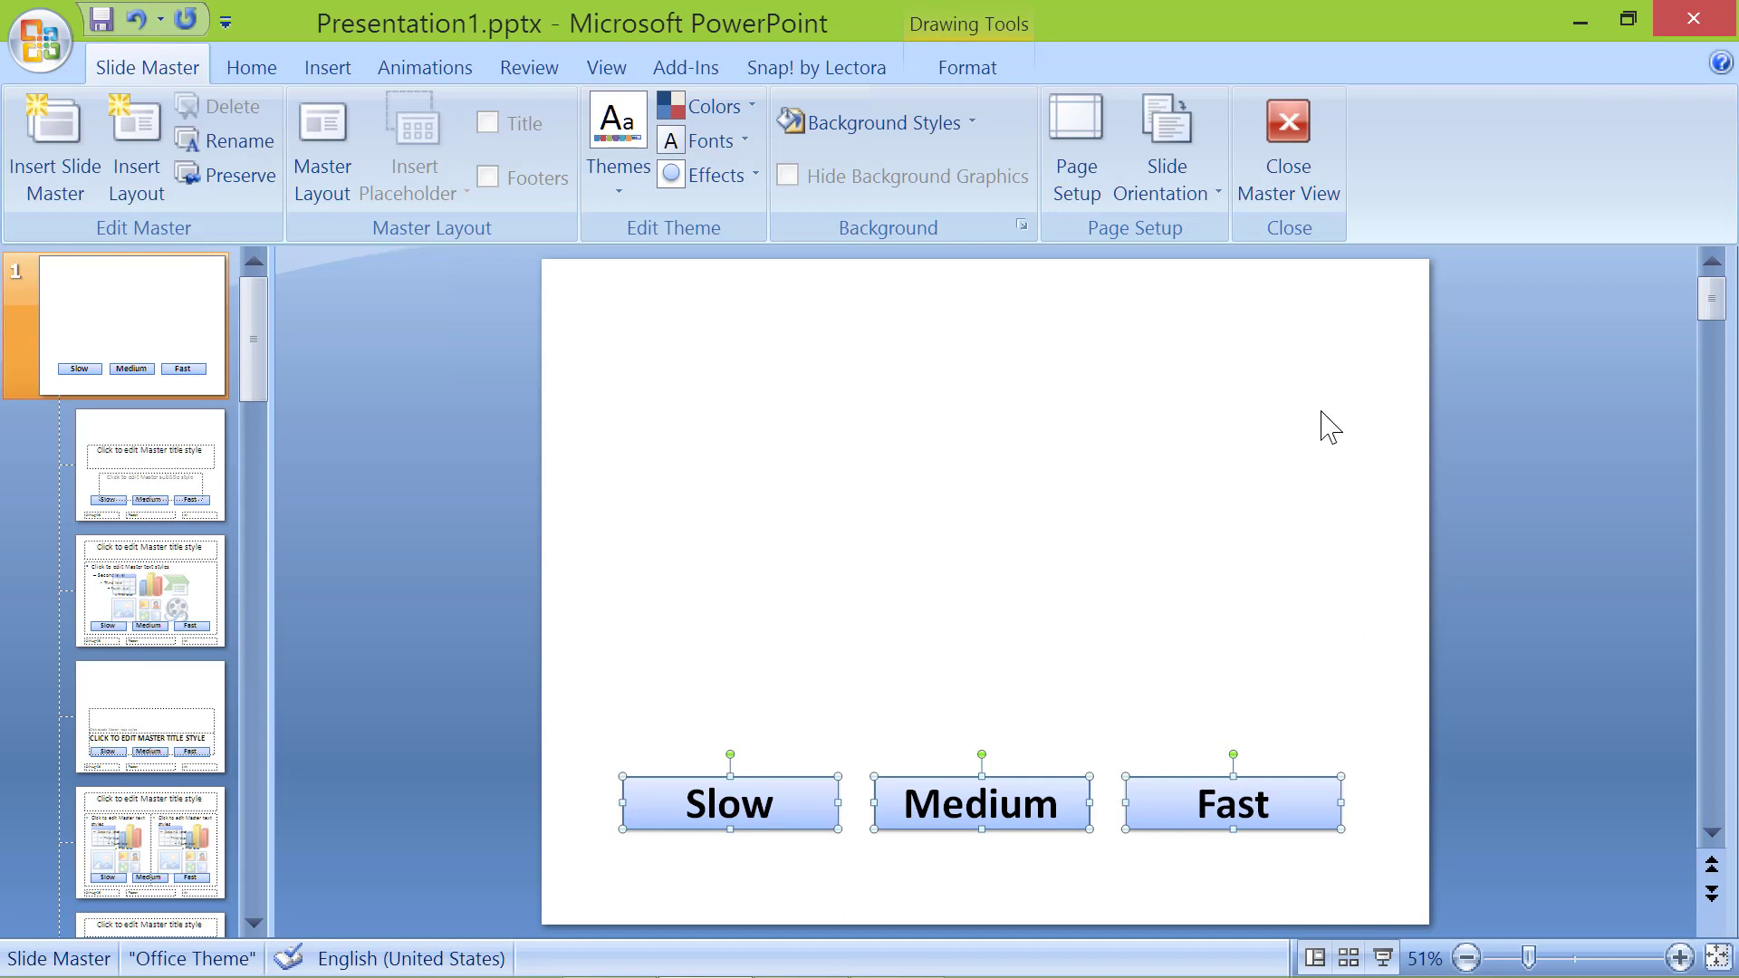
{"action": "left_click", "coordinate": [1288, 168]}
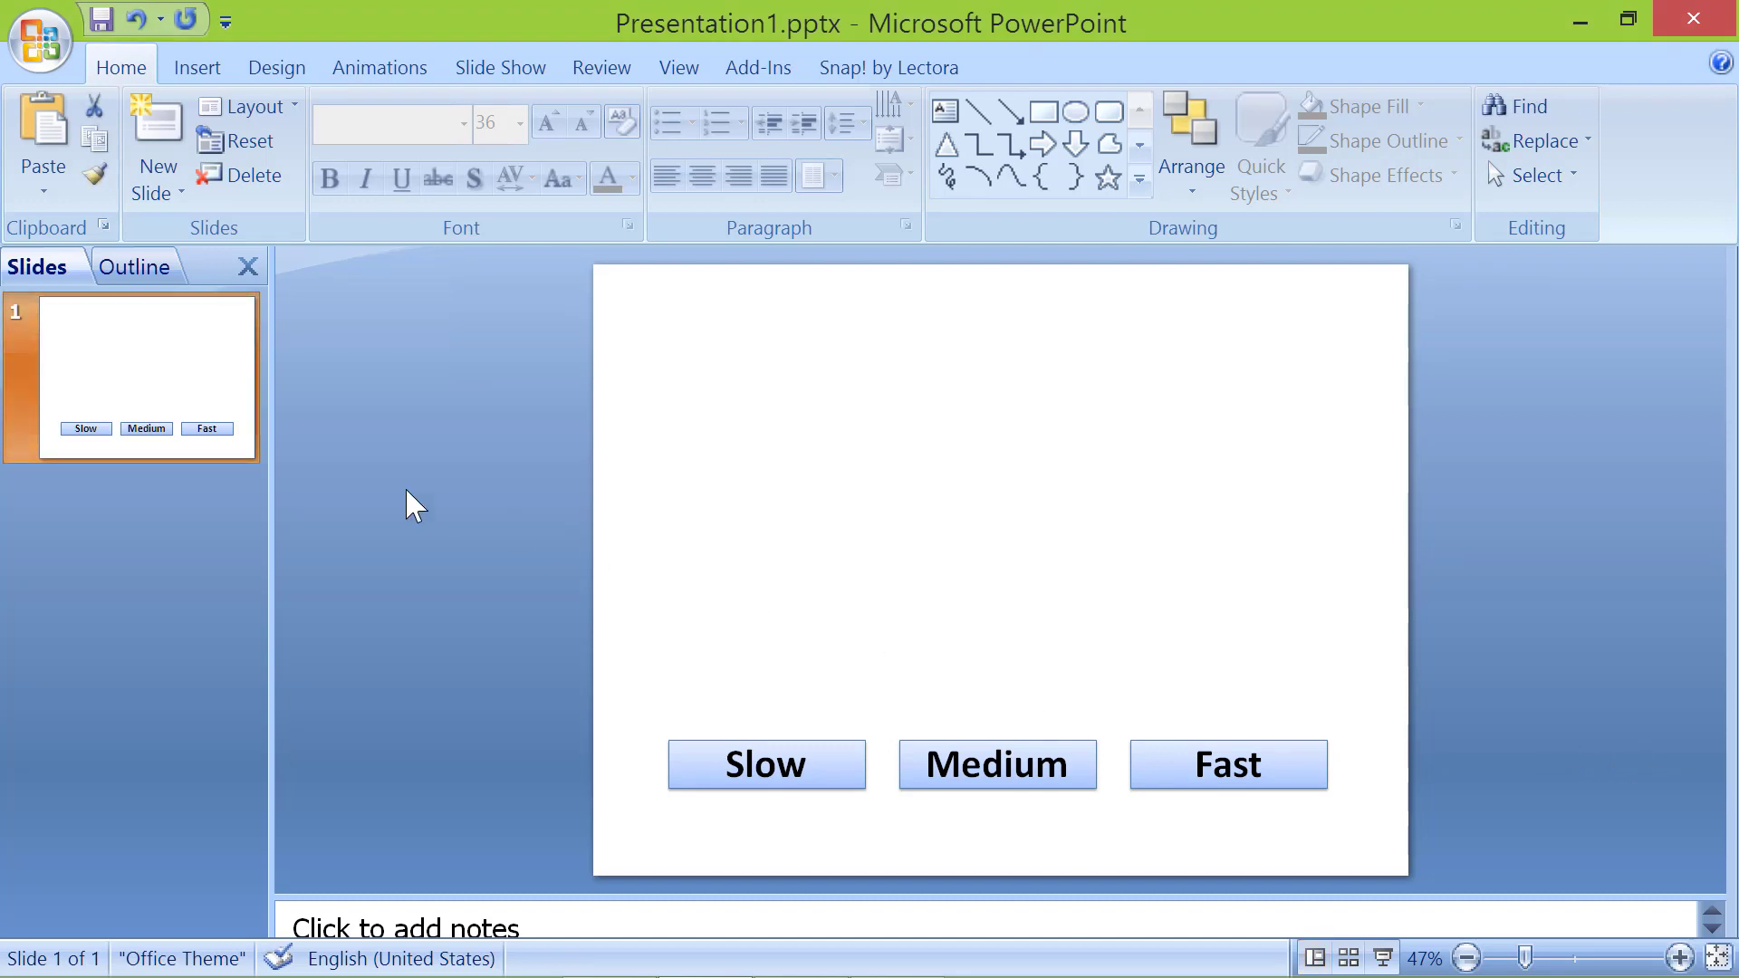
- Duplicate the slide three times to create slides 2, 3 and 4
{"action": "right_click", "coordinate": [173, 393]}
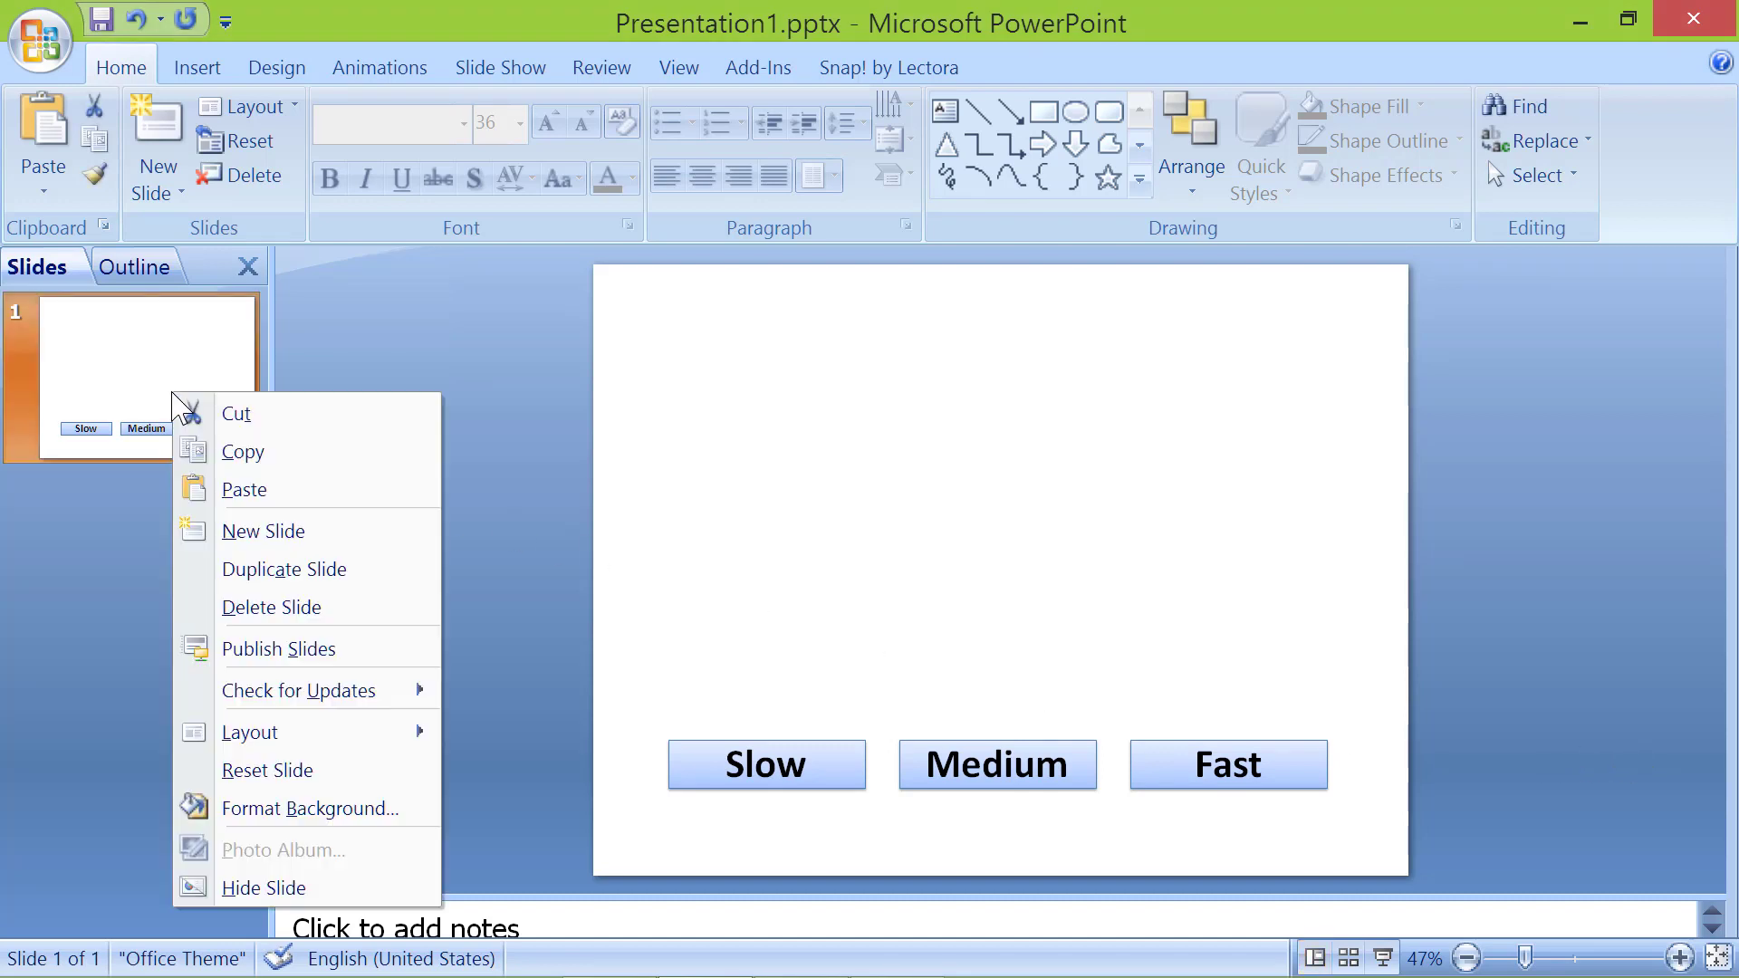
{"action": "left_click", "coordinate": [232, 571]}
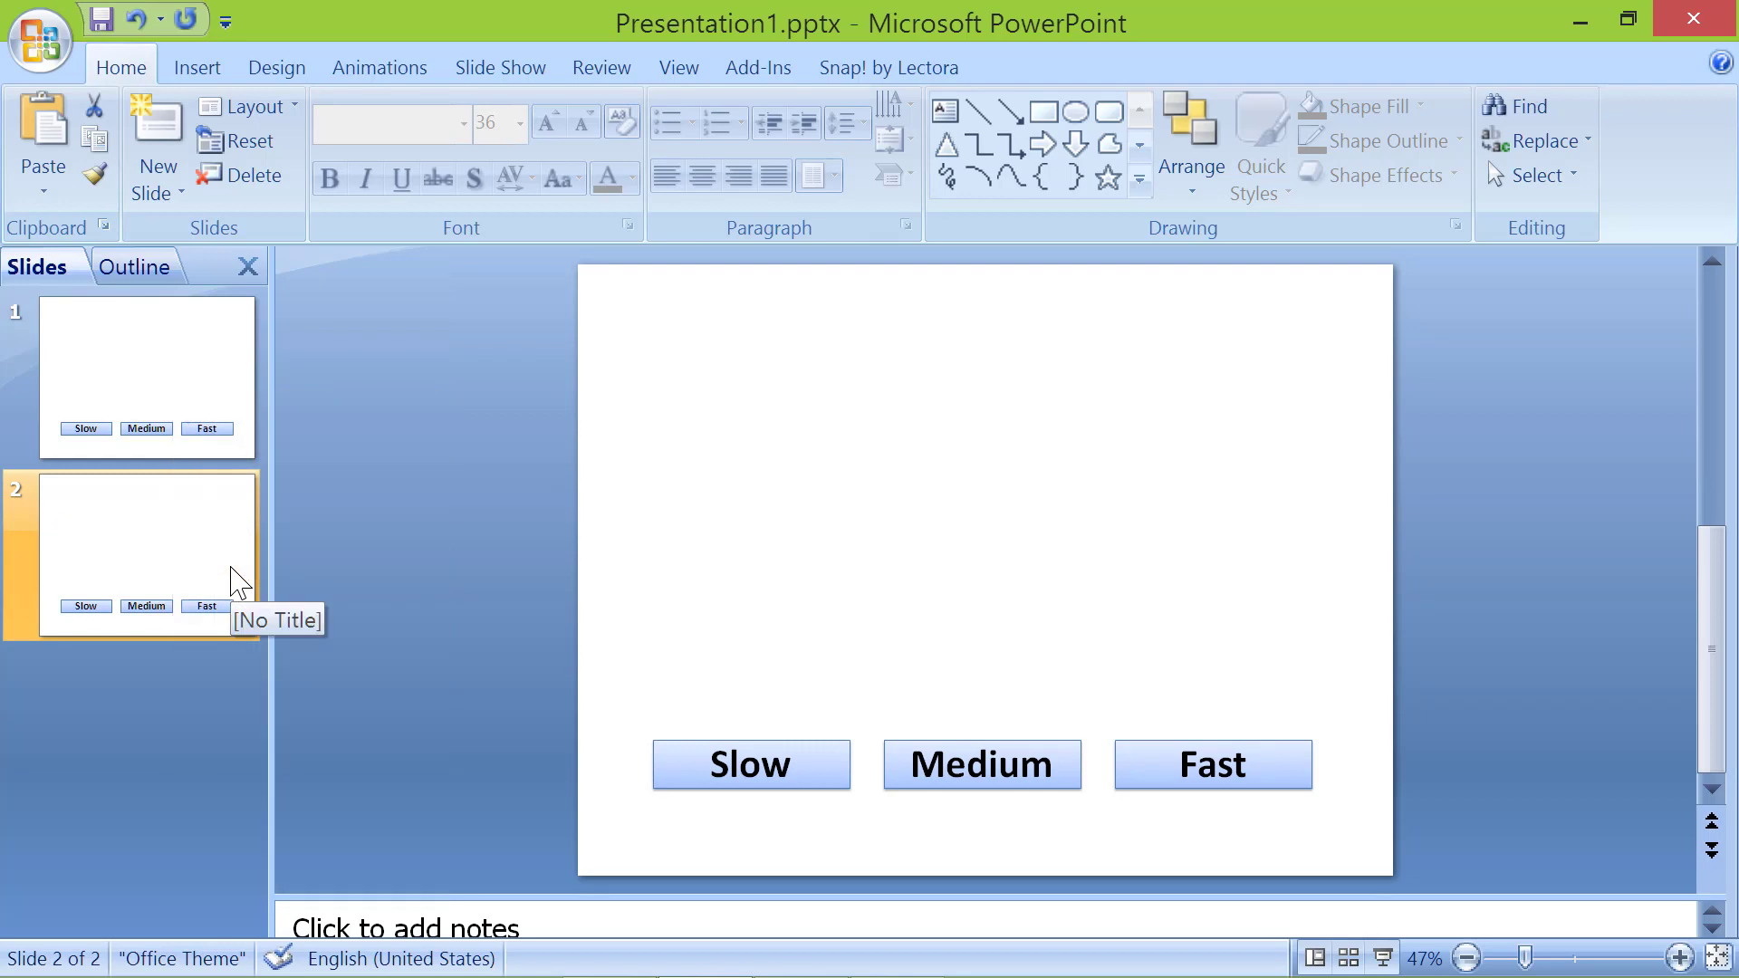
{"action": "right_click", "coordinate": [232, 580]}
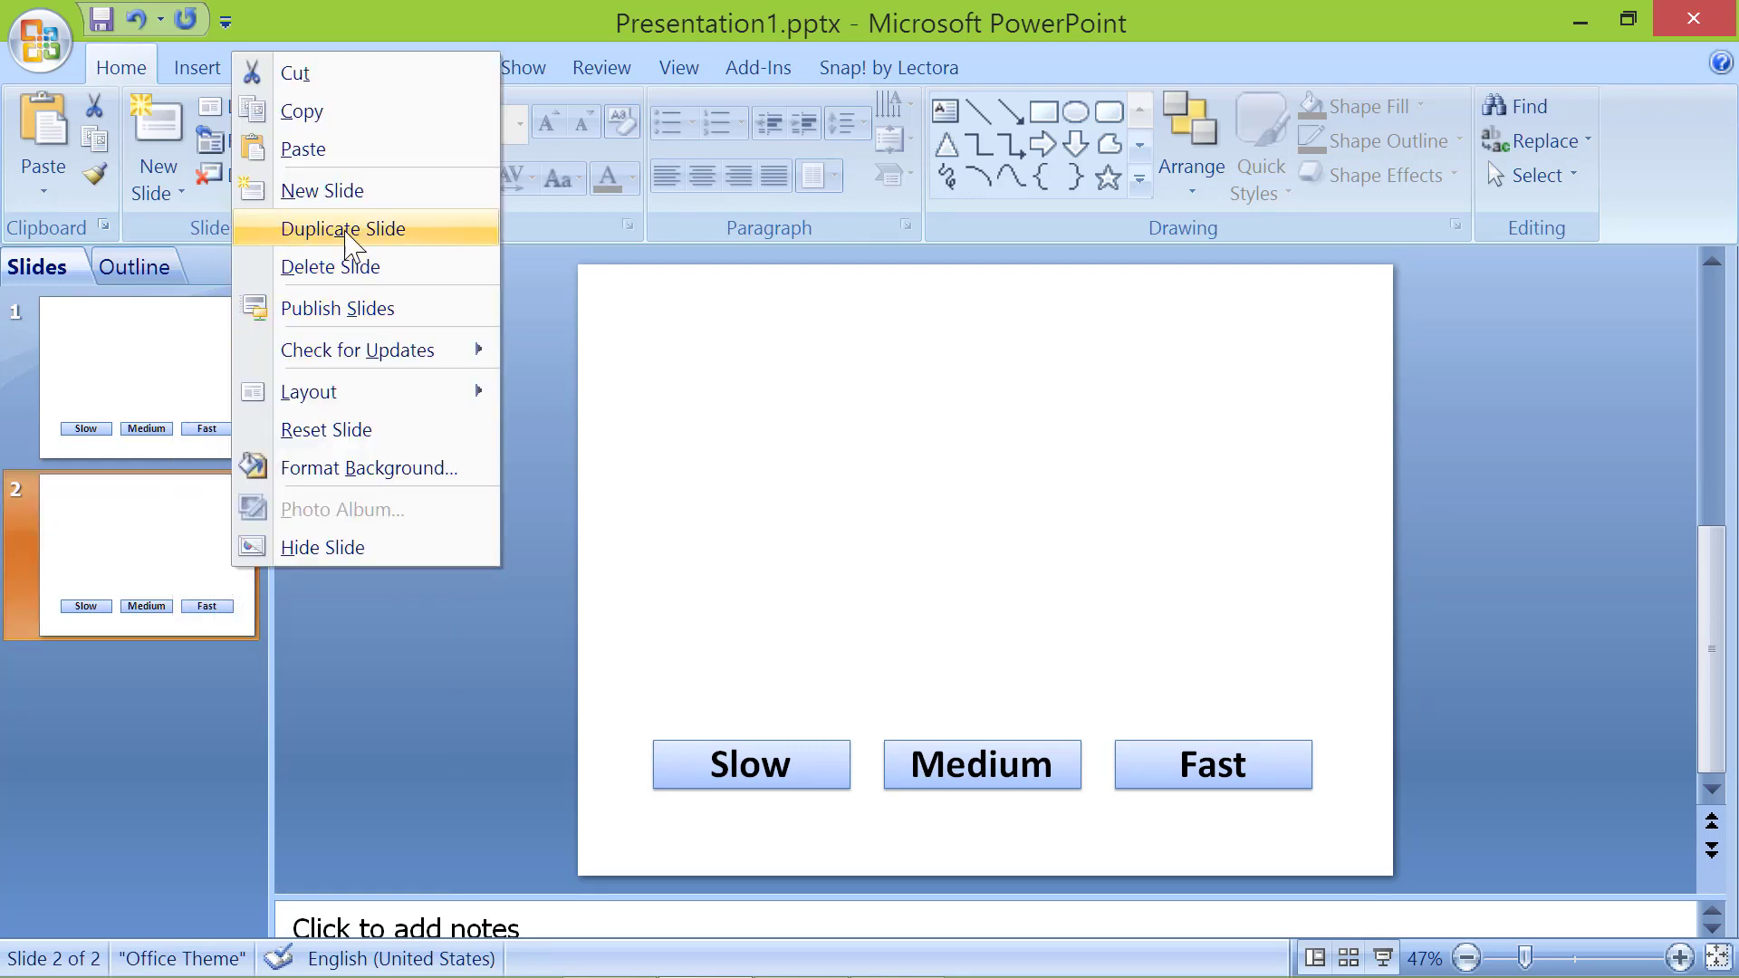
{"action": "left_click", "coordinate": [290, 228]}
{"action": "right_click", "coordinate": [230, 711]}
{"action": "left_click", "coordinate": [335, 353]}
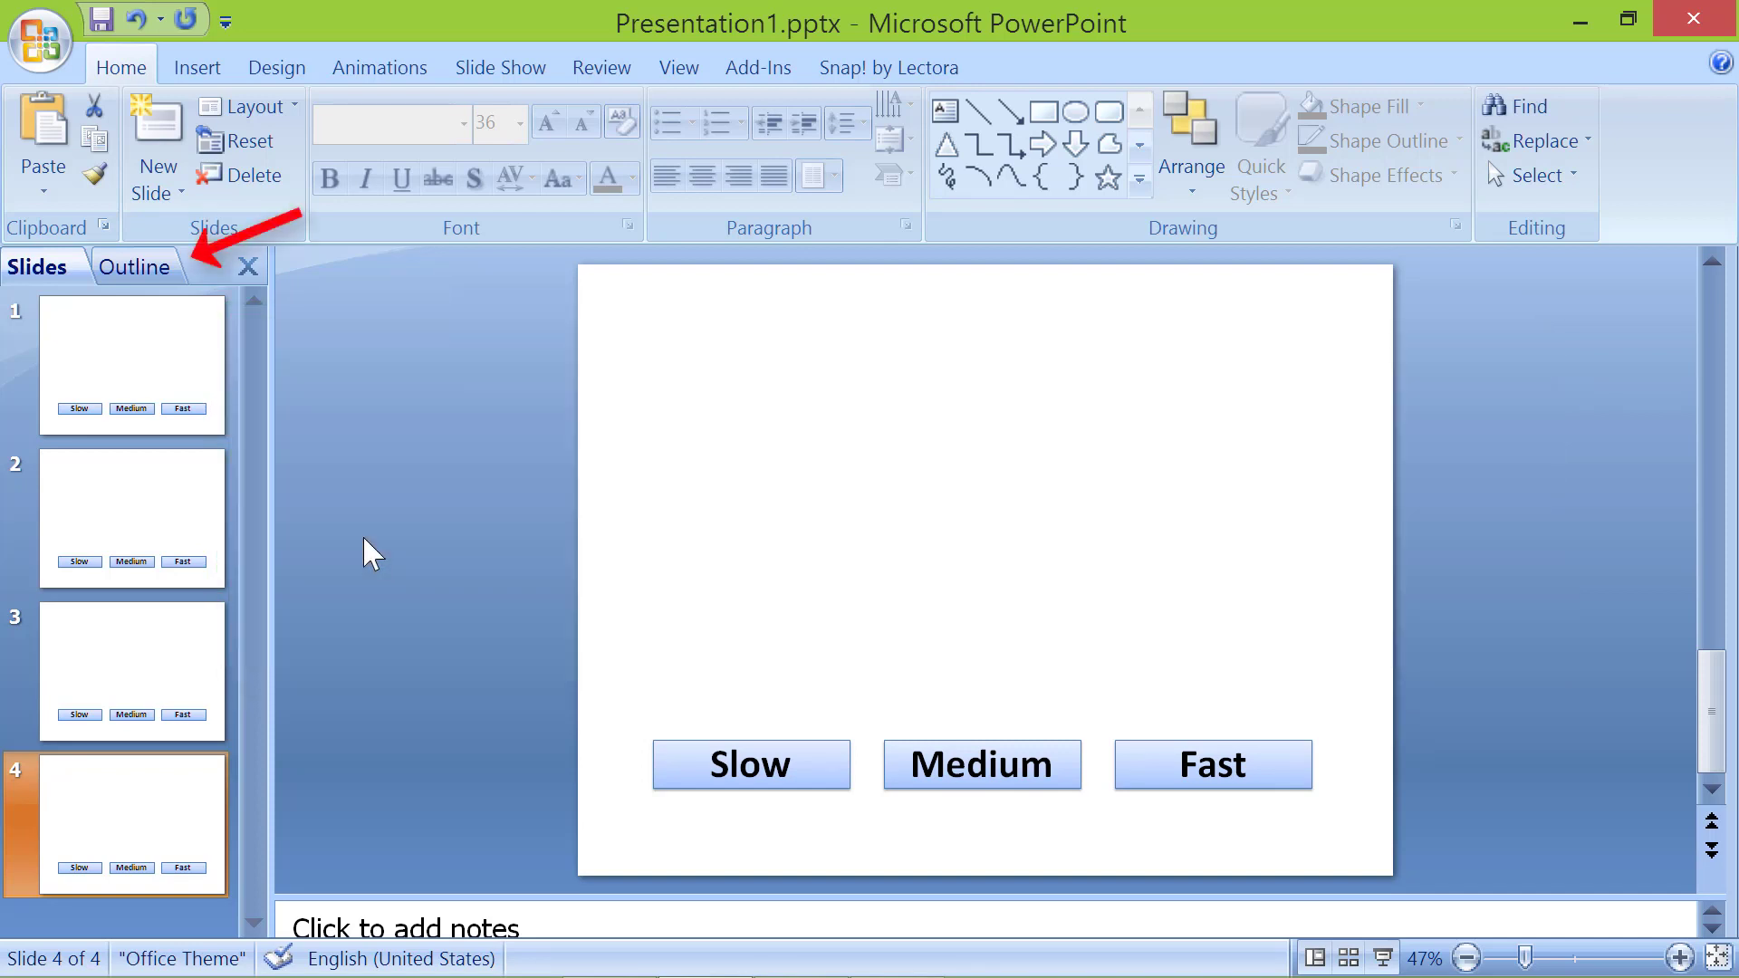
- In the outline, title slides 1 and 2 'Start' and 'Slow', dragging each title above the slide
{"action": "left_click", "coordinate": [140, 268]}
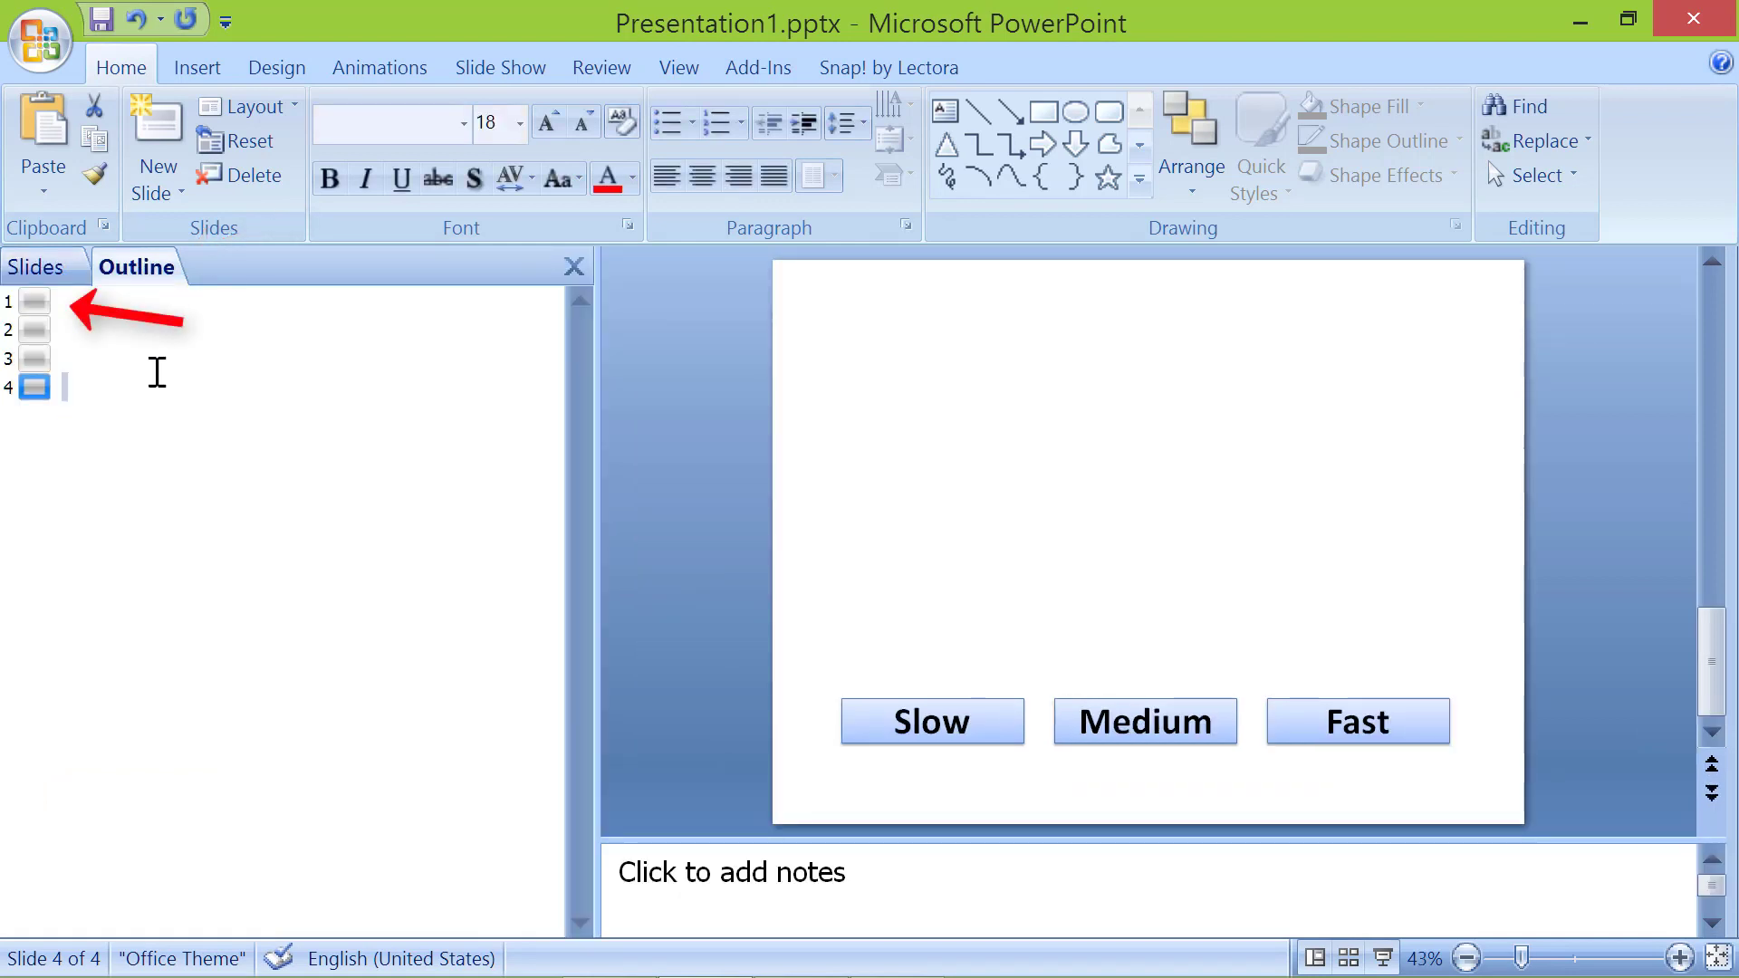
{"action": "left_click", "coordinate": [68, 302]}
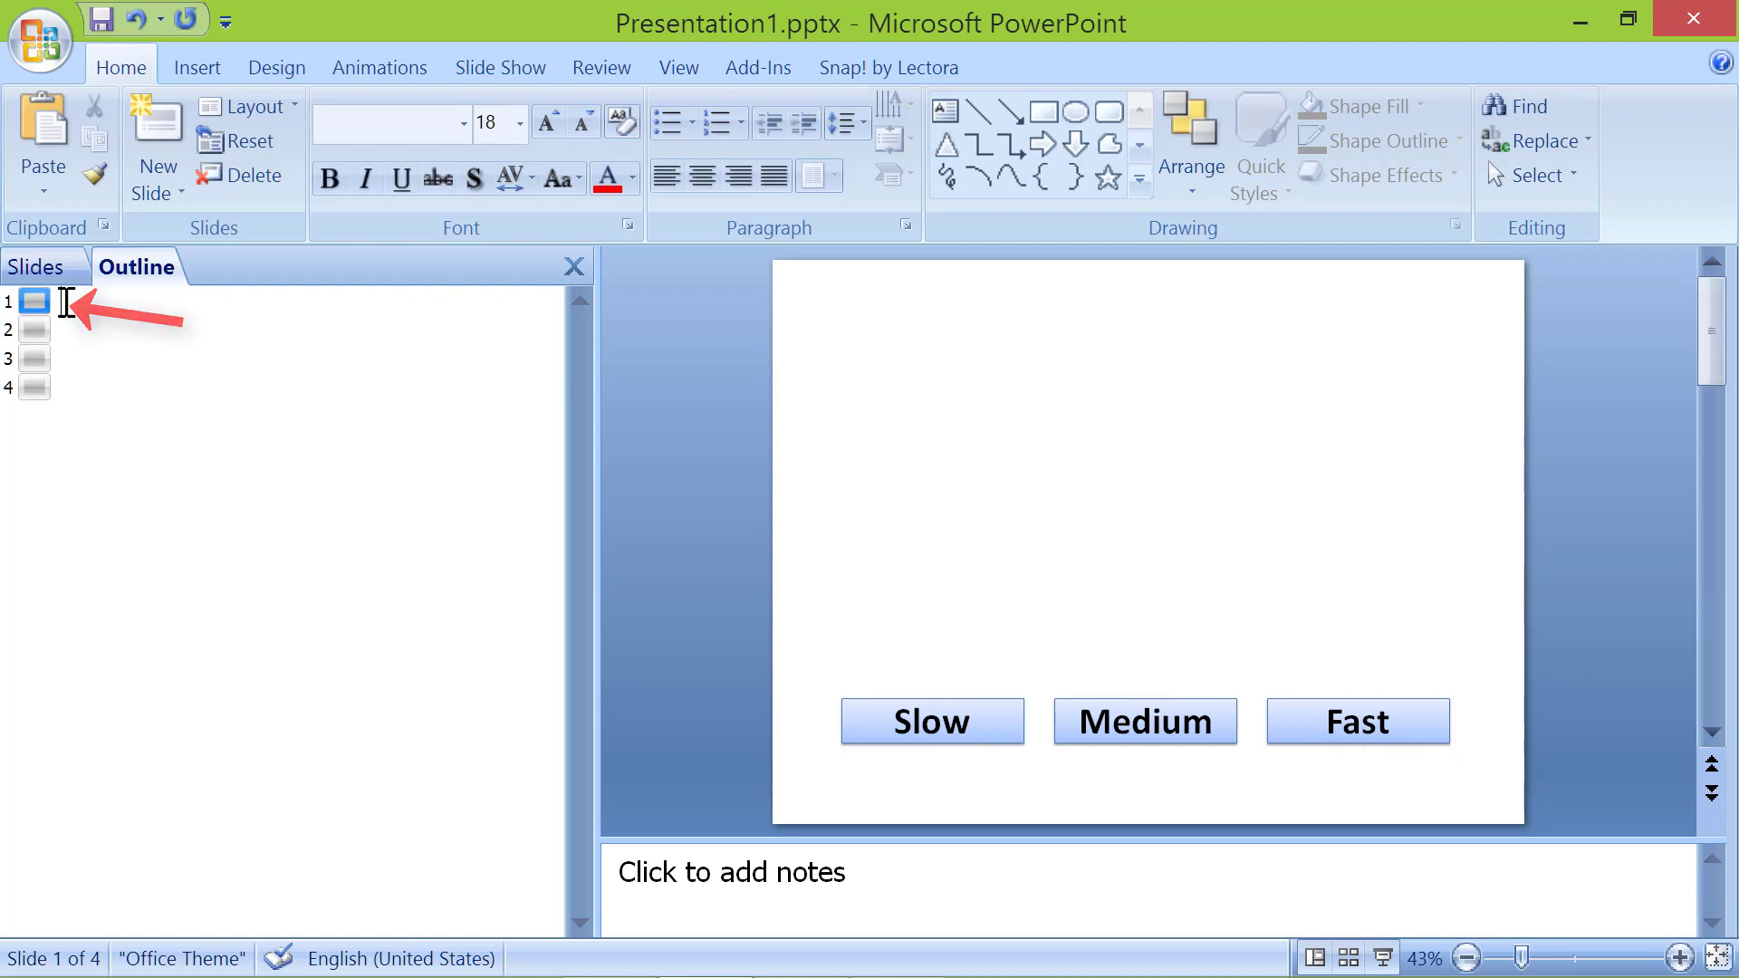
{"action": "type", "text": "Start"}
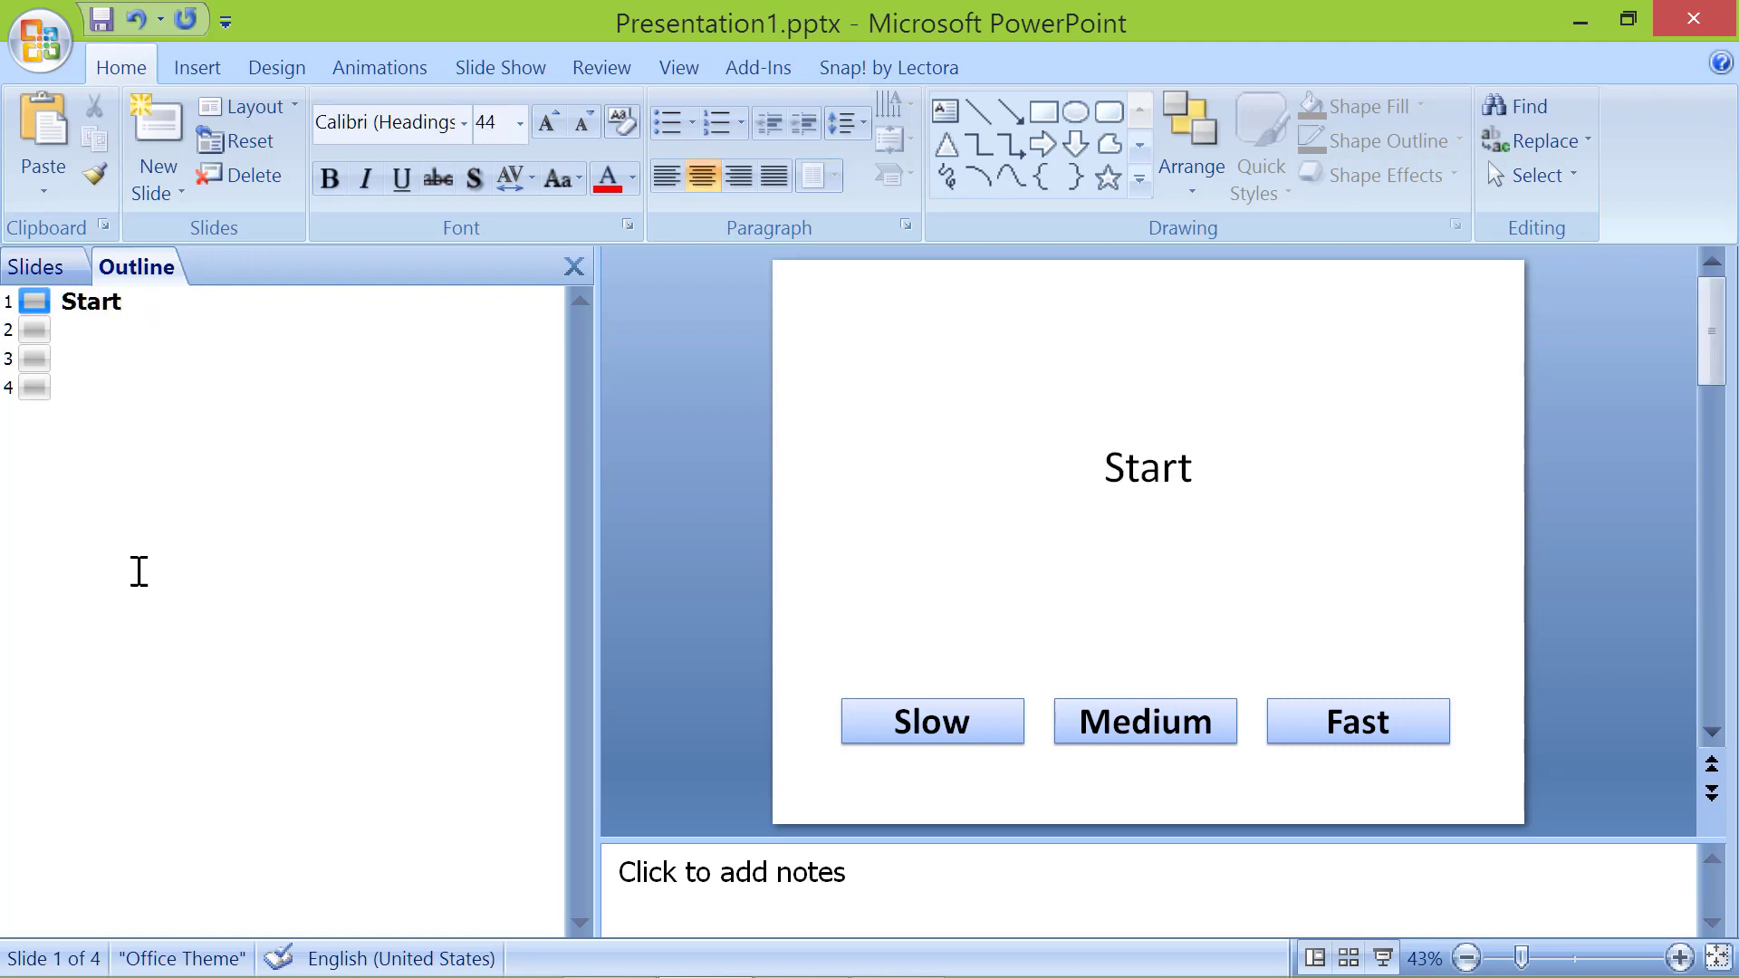
{"action": "left_click", "coordinate": [1123, 473]}
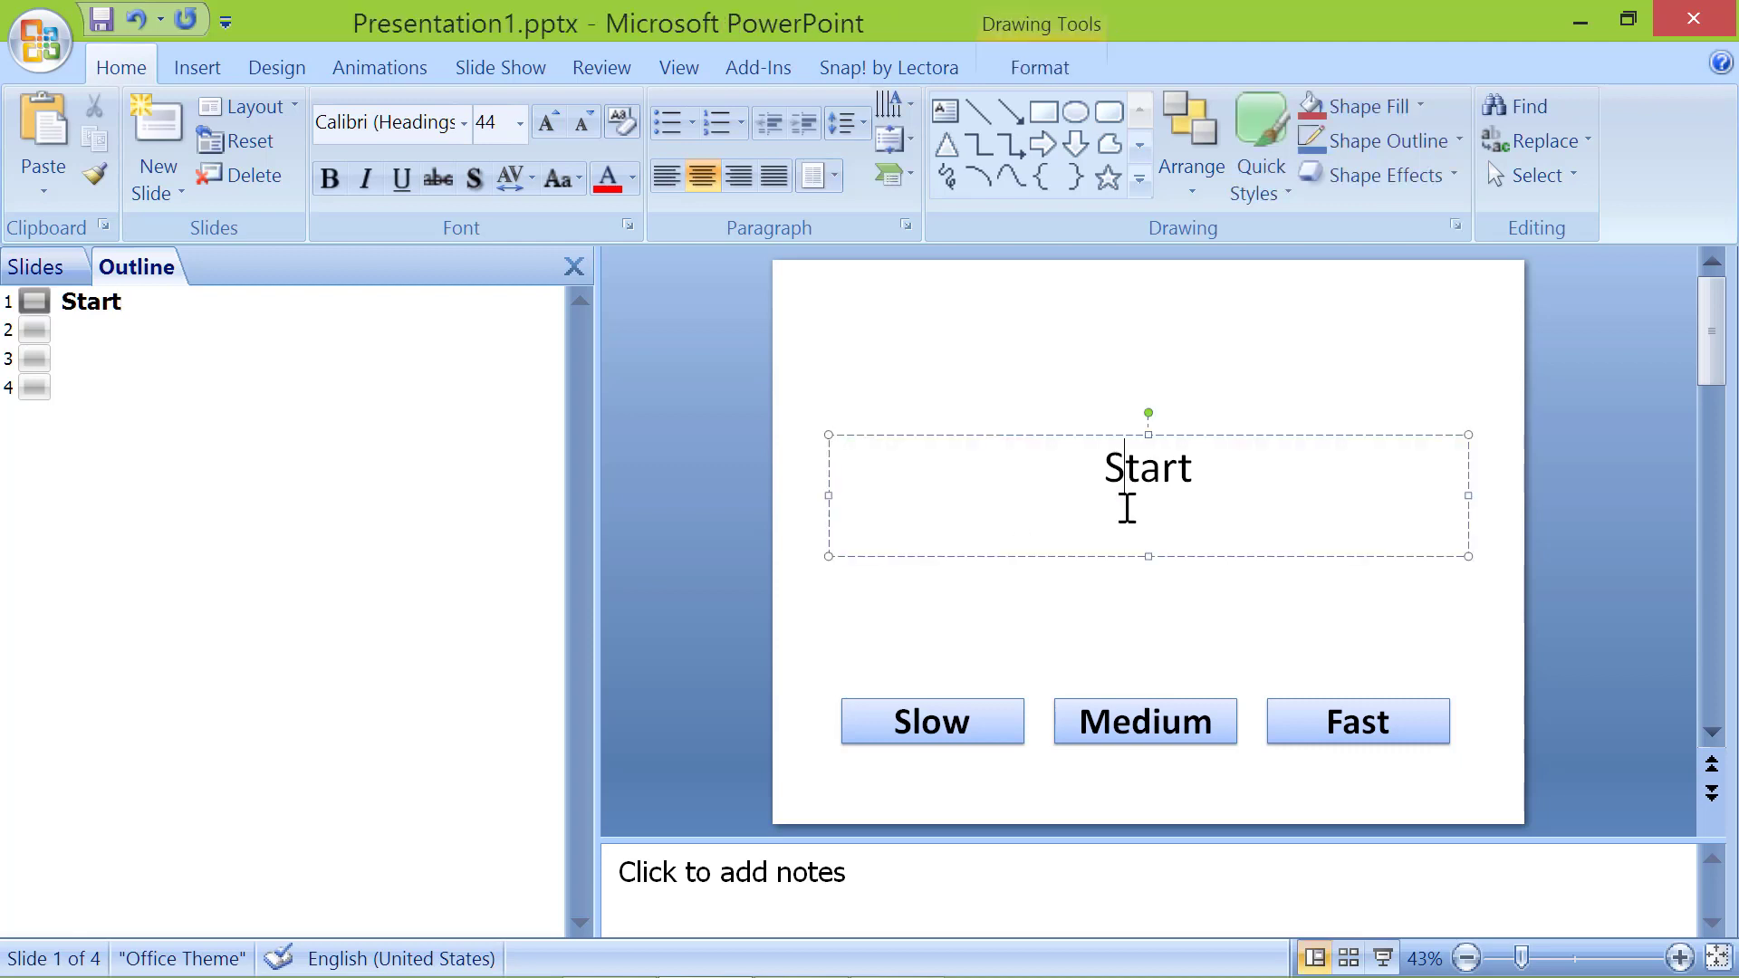
{"action": "left_click_drag", "start_coordinate": [1149, 556], "coordinate": [1149, 260]}
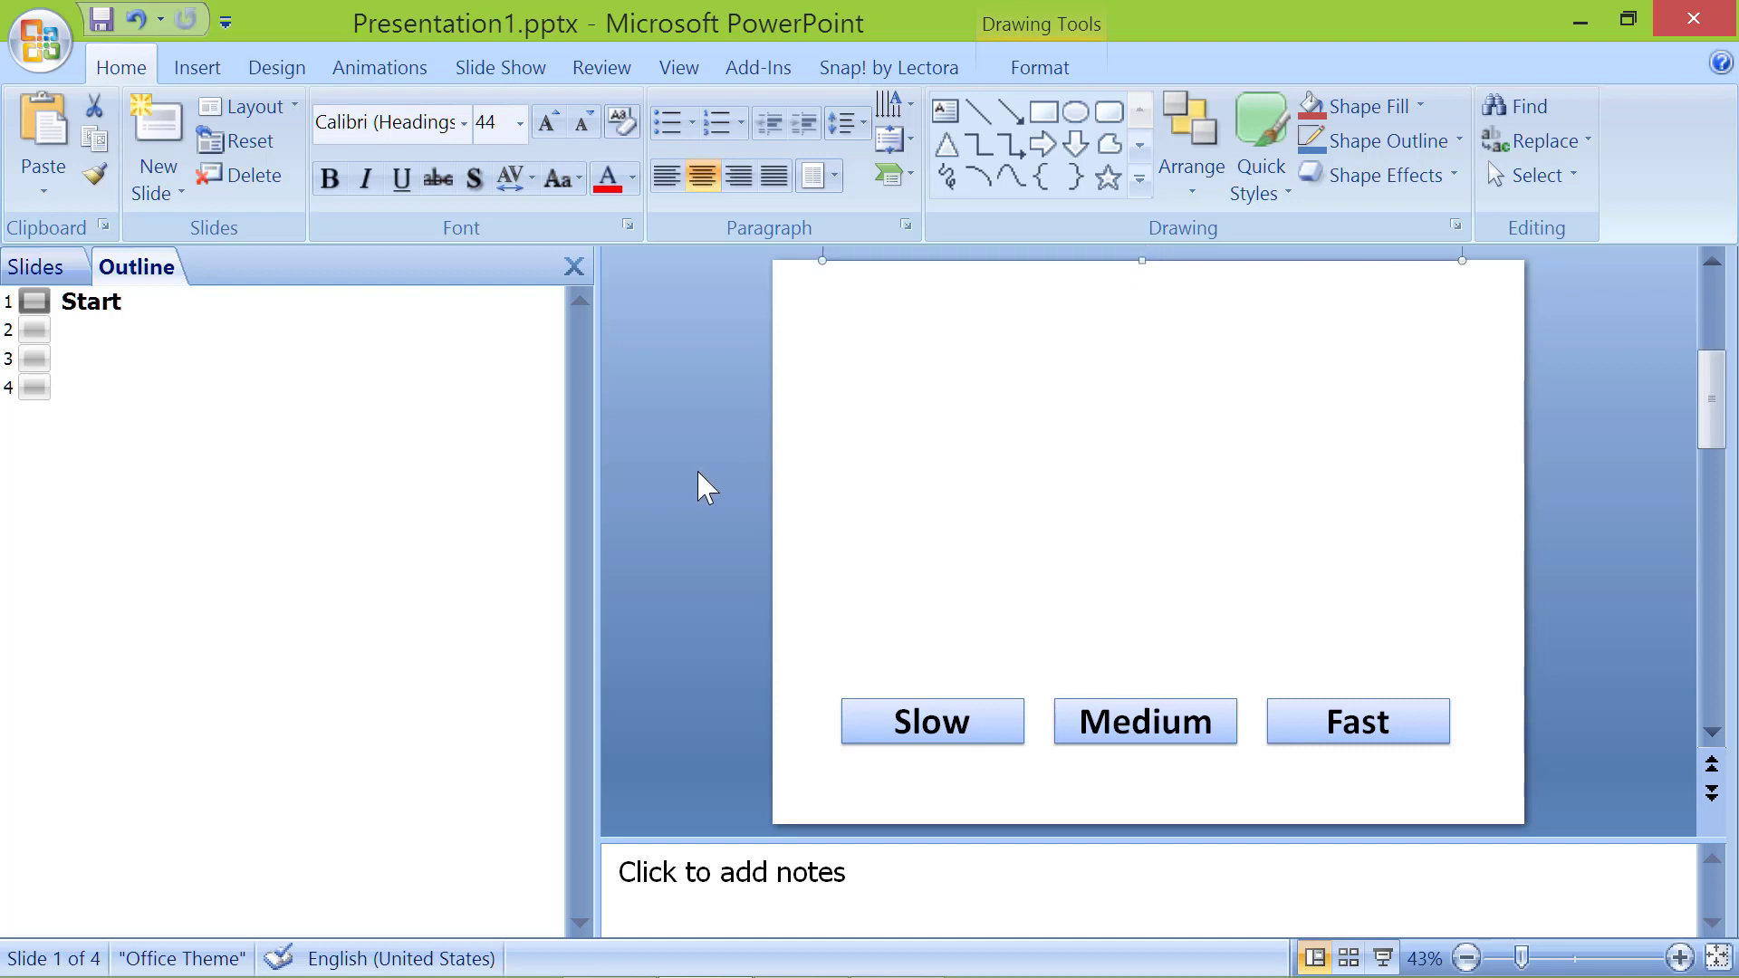
{"action": "left_click", "coordinate": [66, 329]}
{"action": "type", "text": "Slow"}
{"action": "left_click", "coordinate": [1153, 528]}
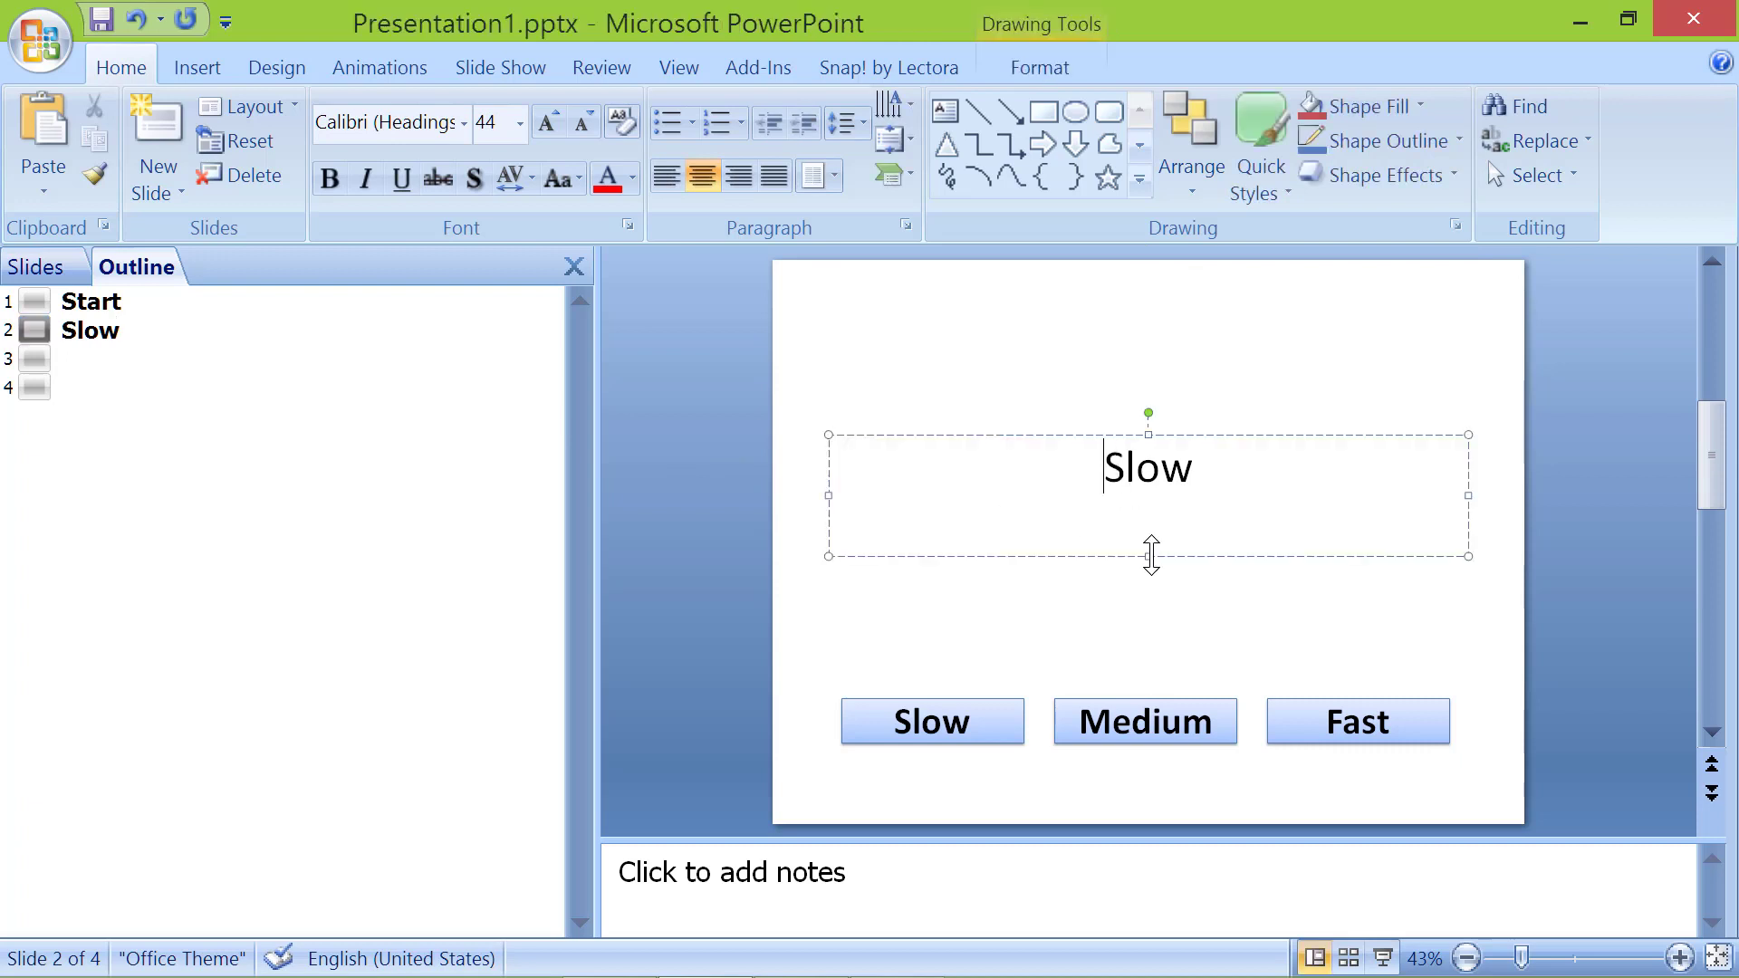
{"action": "left_click_drag", "start_coordinate": [1164, 505], "coordinate": [1169, 267]}
- Title slides 3 and 4 'Medium' and 'Fast', moving both titles above the slide
{"action": "left_click", "coordinate": [467, 483]}
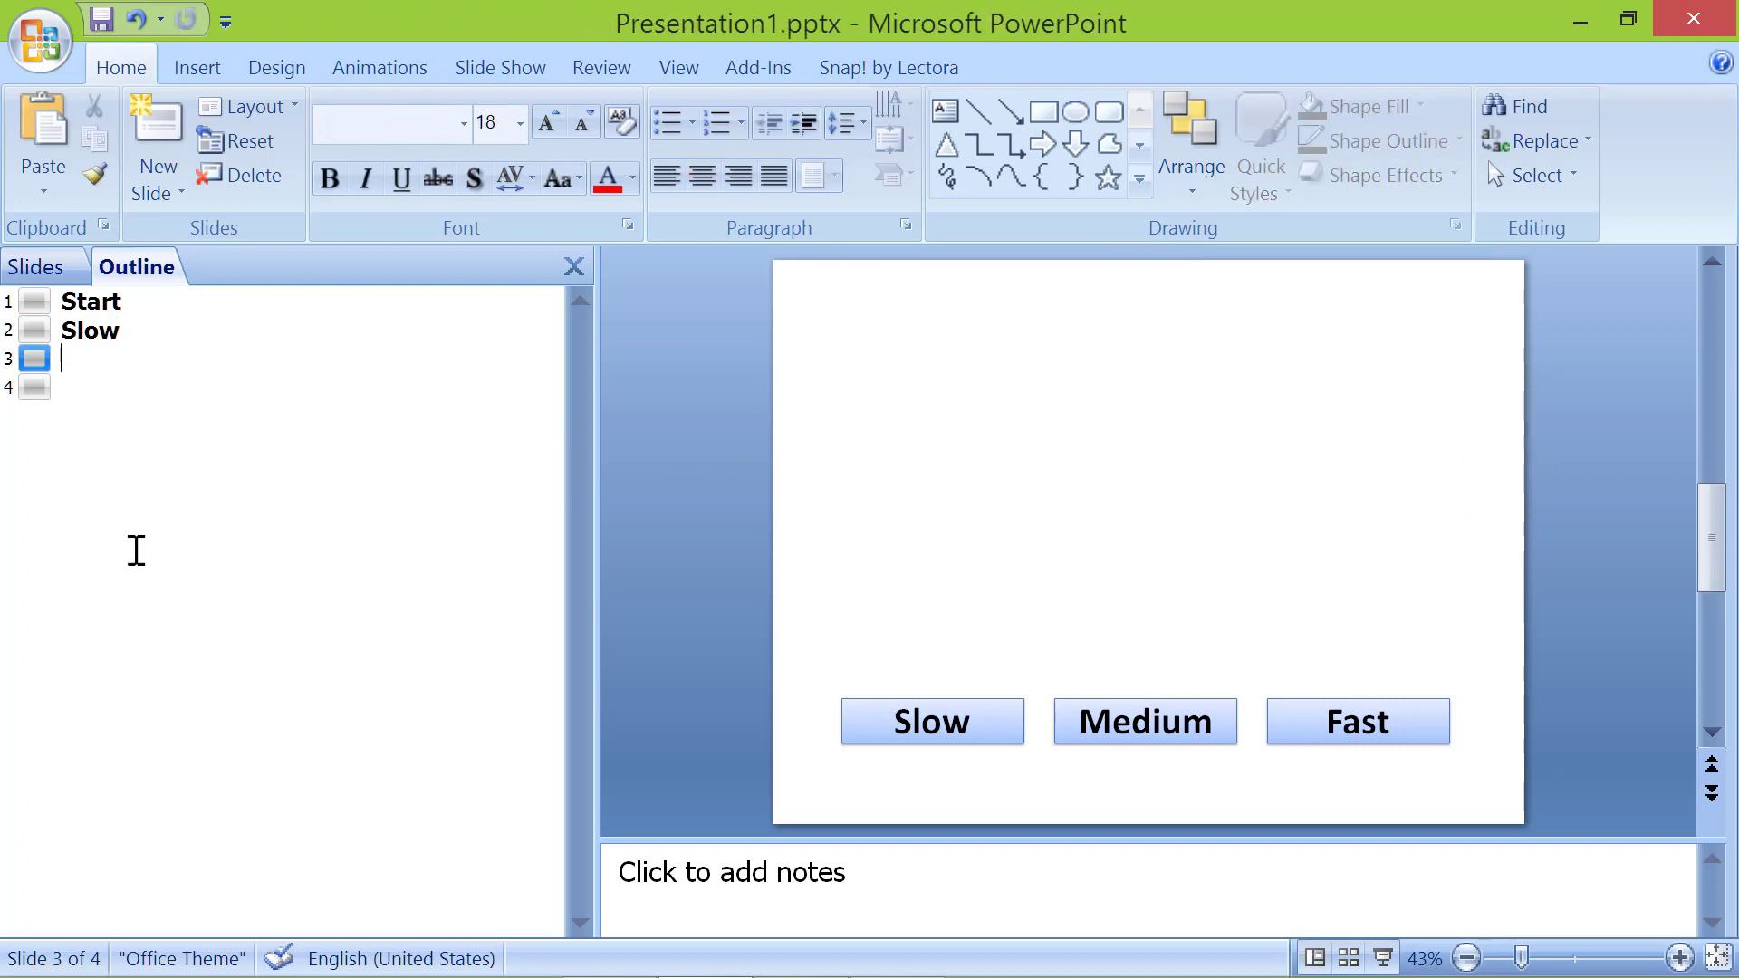
{"action": "type", "text": "Medium"}
{"action": "left_click", "coordinate": [1148, 532]}
{"action": "key", "text": "Escape"}
{"action": "left_click_drag", "start_coordinate": [1153, 485], "coordinate": [1165, 253]}
{"action": "left_click", "coordinate": [72, 563]}
{"action": "type", "text": "Fast"}
{"action": "left_click", "coordinate": [1143, 479]}
{"action": "left_click_drag", "start_coordinate": [1153, 498], "coordinate": [1164, 258]}
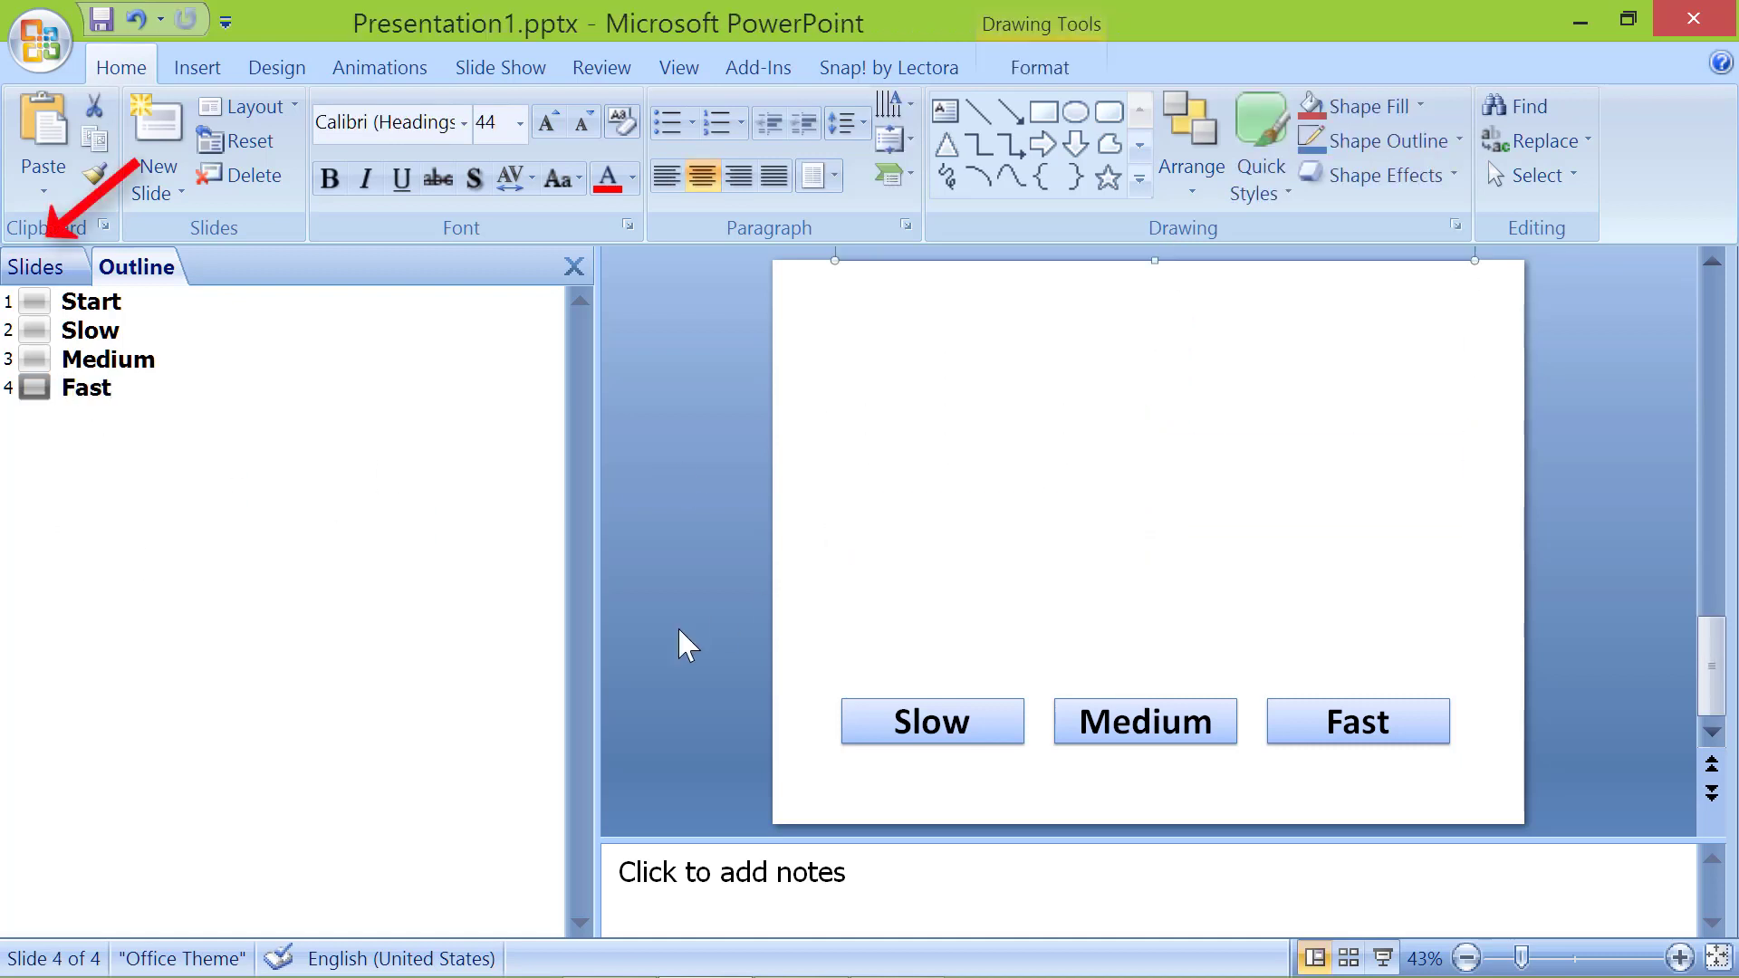
- Return to the Slides thumbnail pane, deselect the title, and select slide 1
{"action": "left_click", "coordinate": [68, 266]}
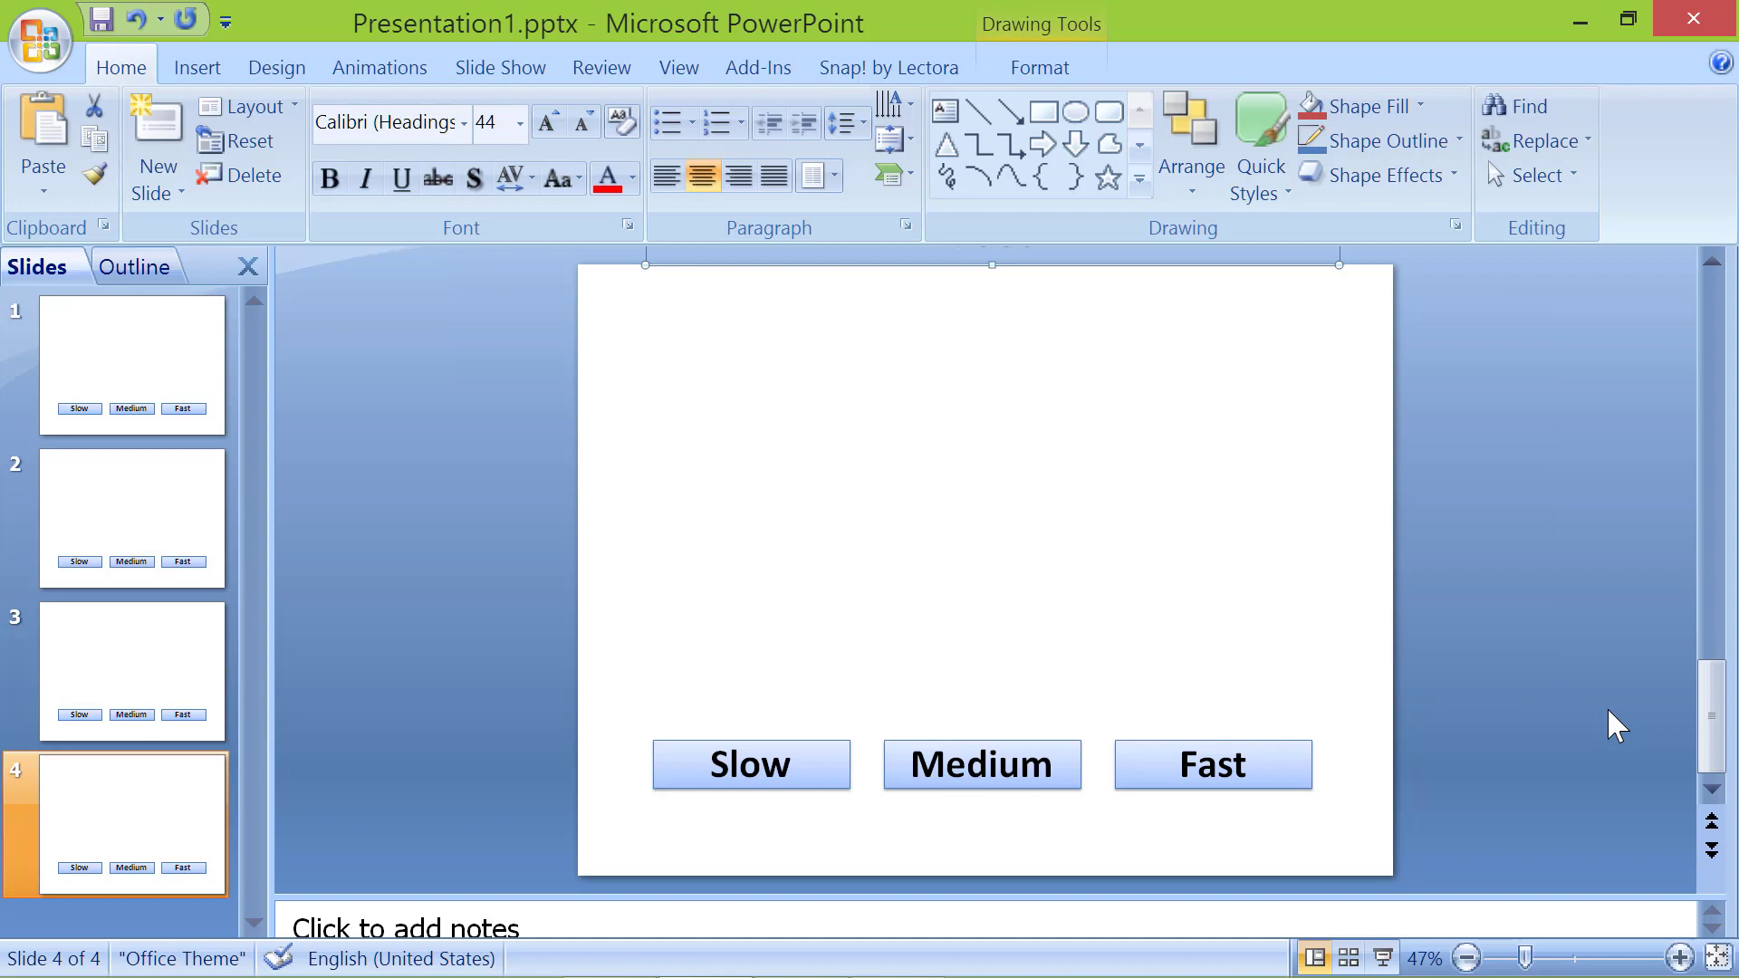
{"action": "left_click", "coordinate": [1609, 711]}
{"action": "left_click", "coordinate": [149, 367]}
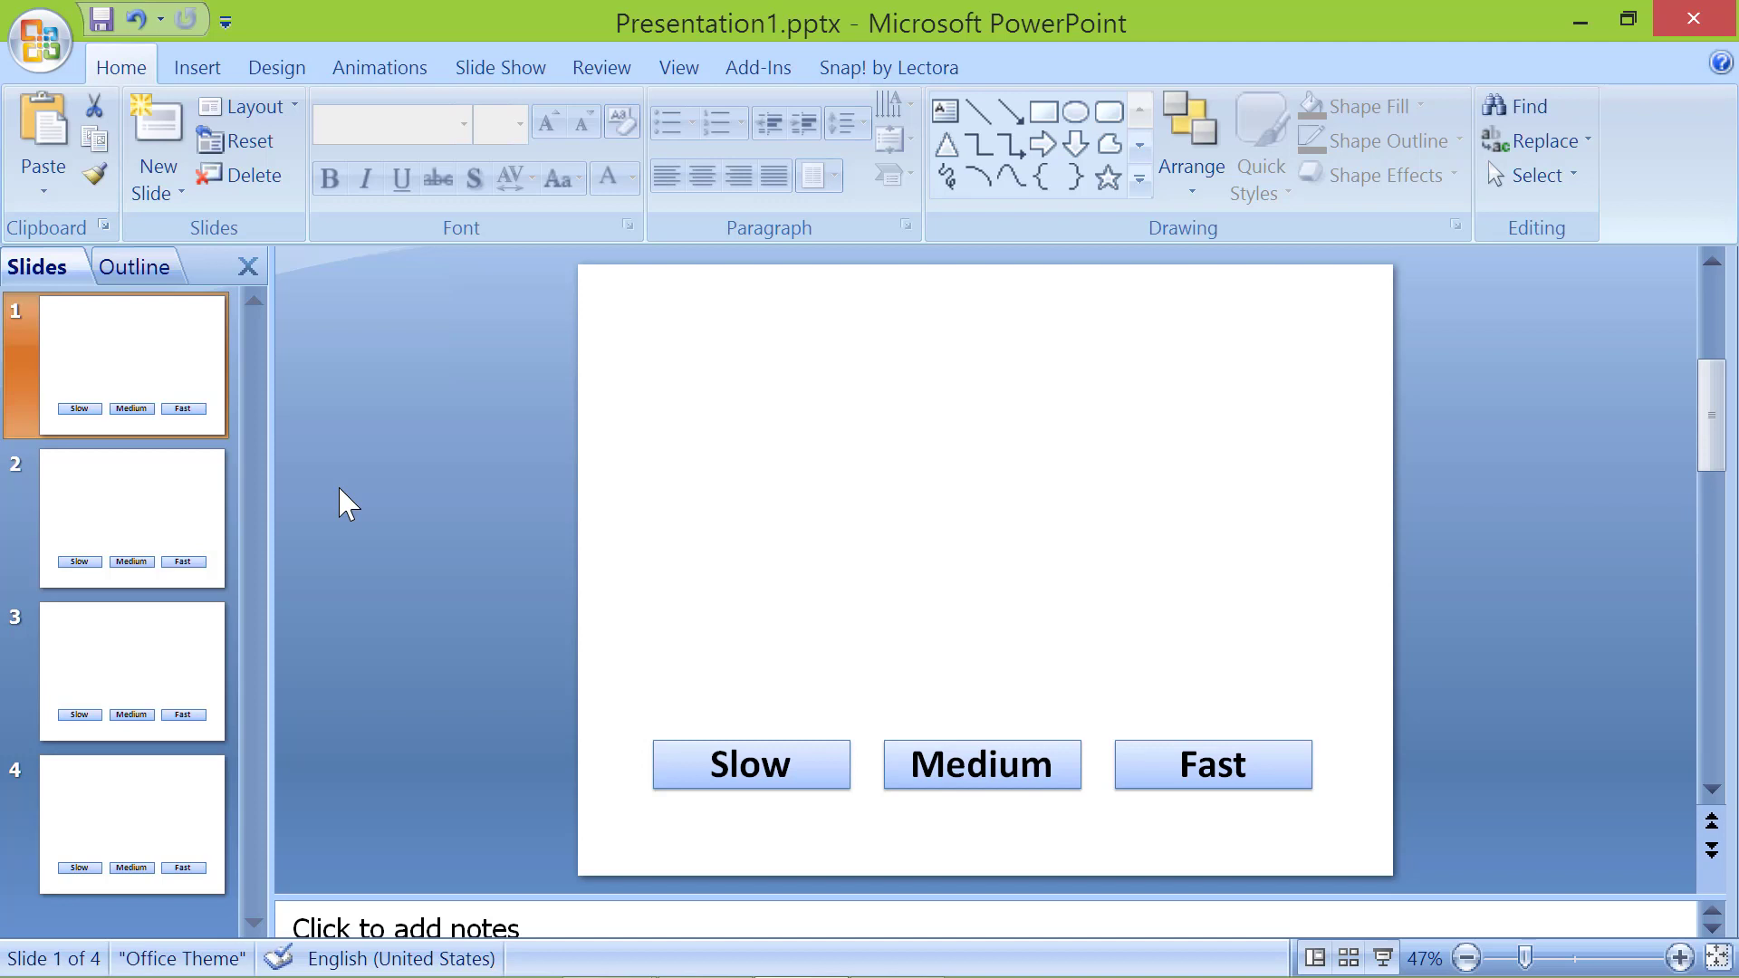
- Insert CARBLUE.TIF on slide 1, enlarge it to 1" by 3.23", and move it left above Slow
{"action": "left_click", "coordinate": [195, 68]}
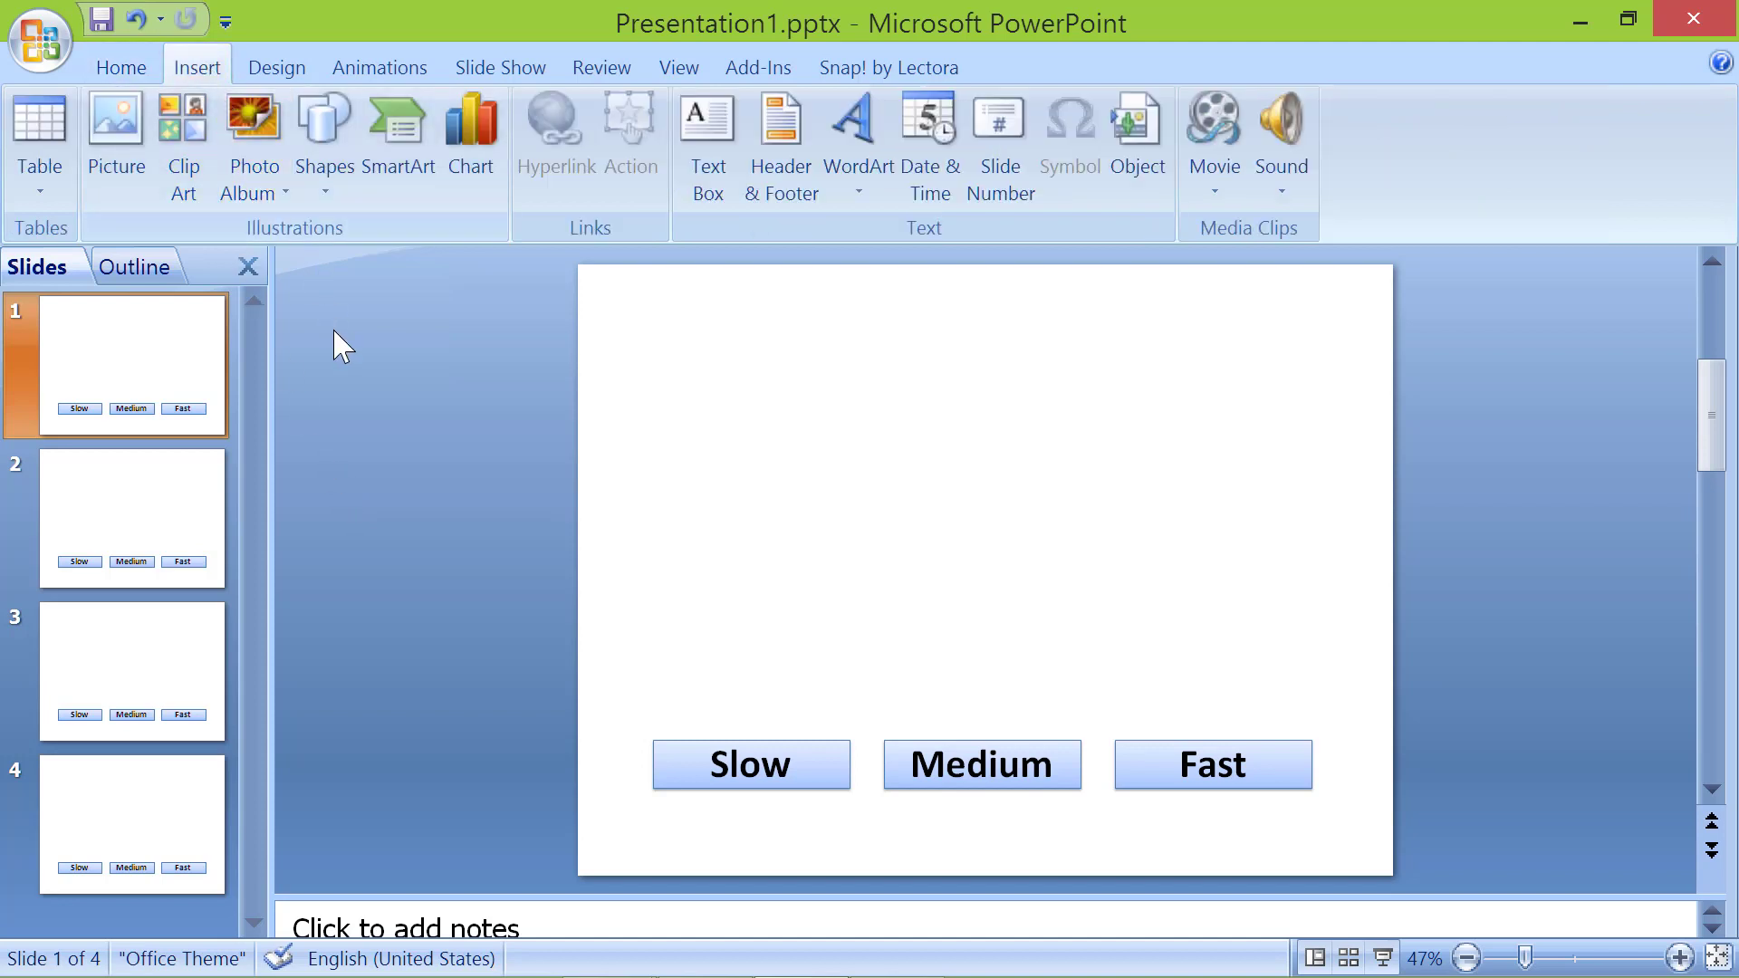
{"action": "left_click", "coordinate": [115, 140]}
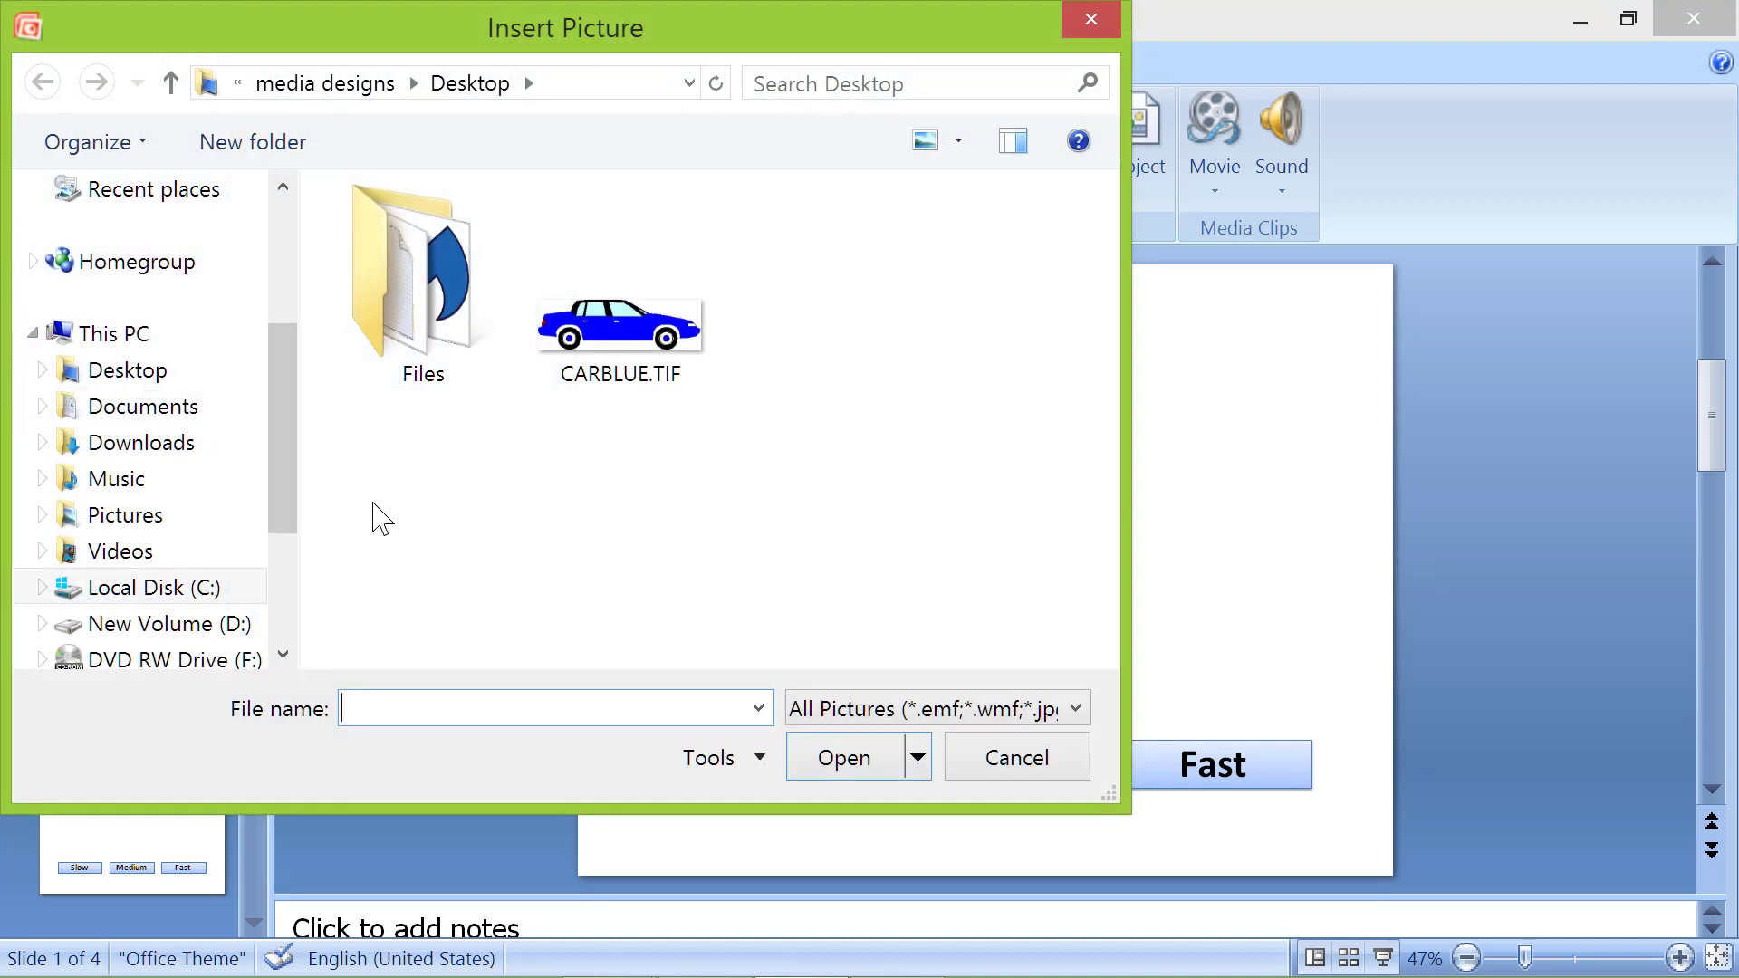
{"action": "double_click", "coordinate": [563, 367]}
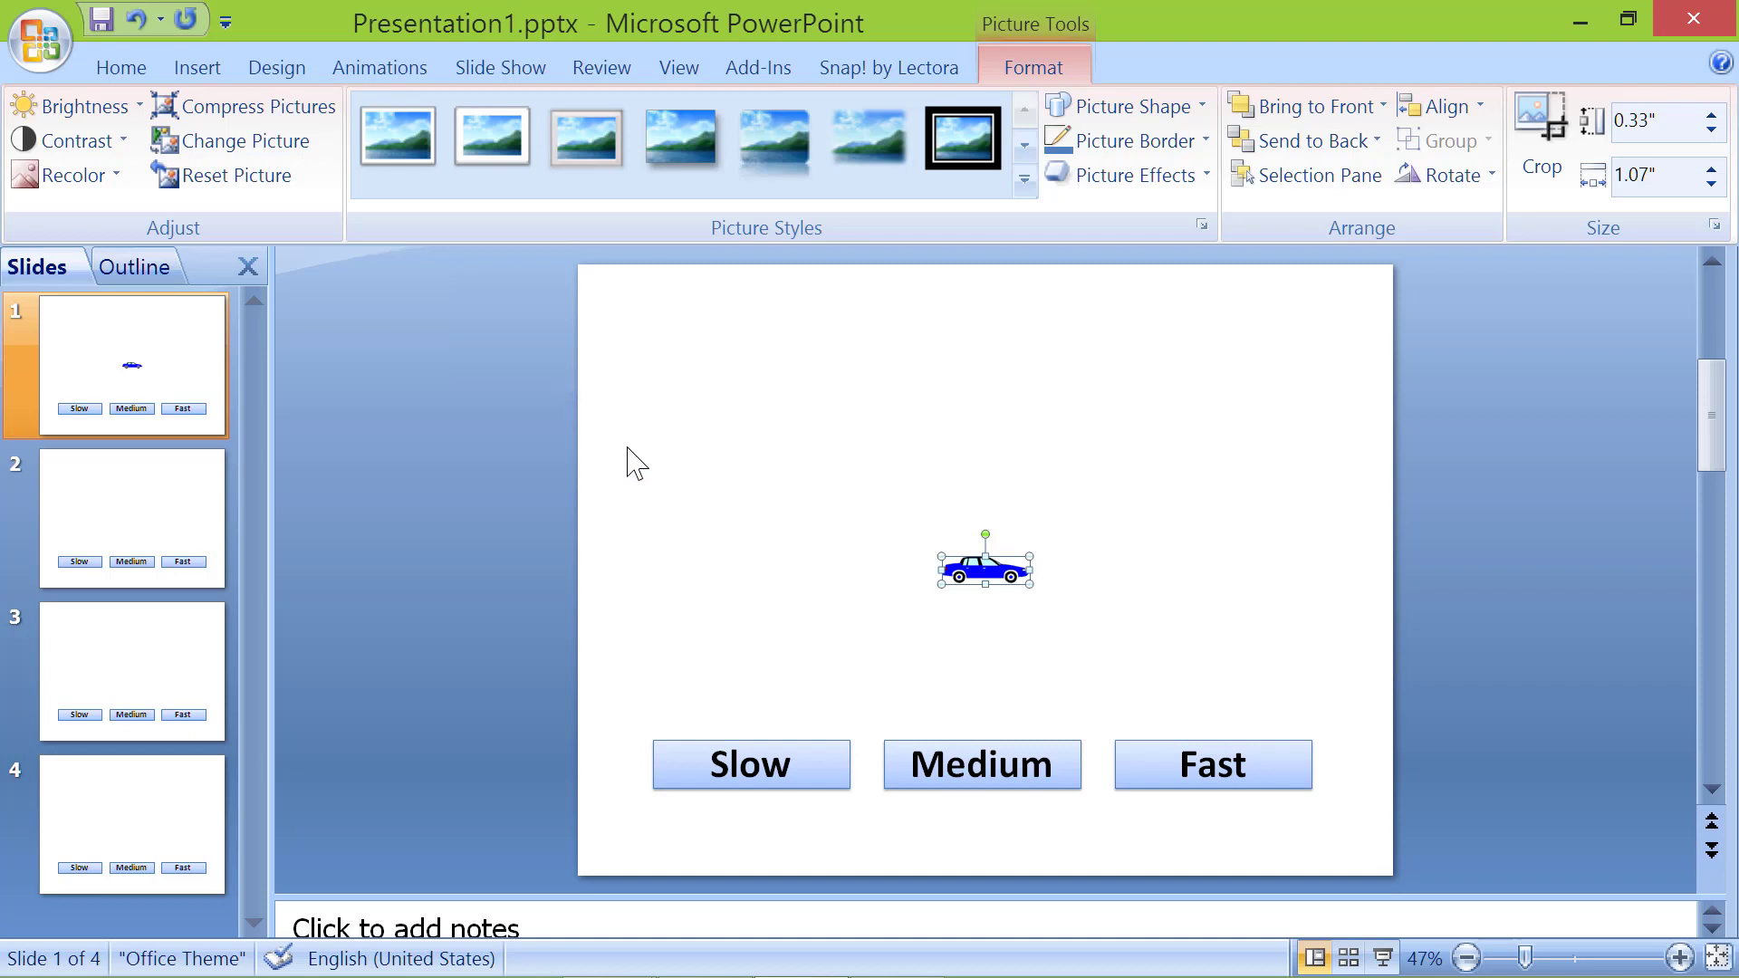
{"action": "left_click_drag", "start_coordinate": [938, 587], "coordinate": [810, 640]}
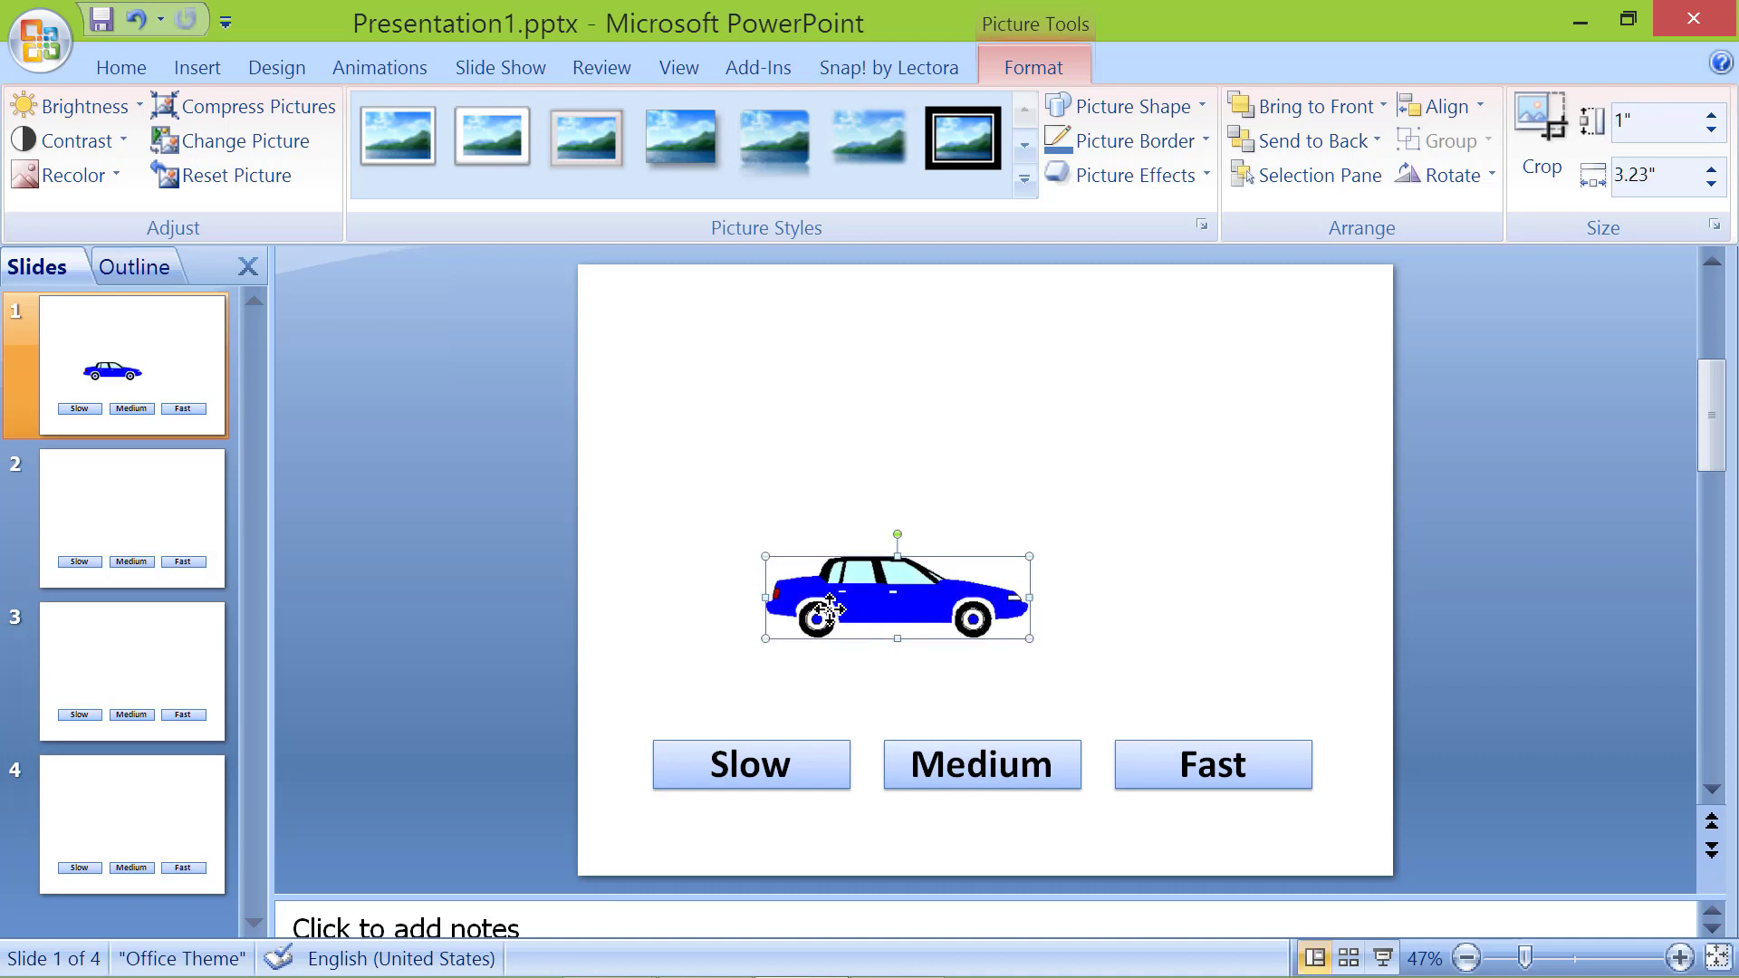
{"action": "left_click_drag", "start_coordinate": [841, 610], "coordinate": [743, 560]}
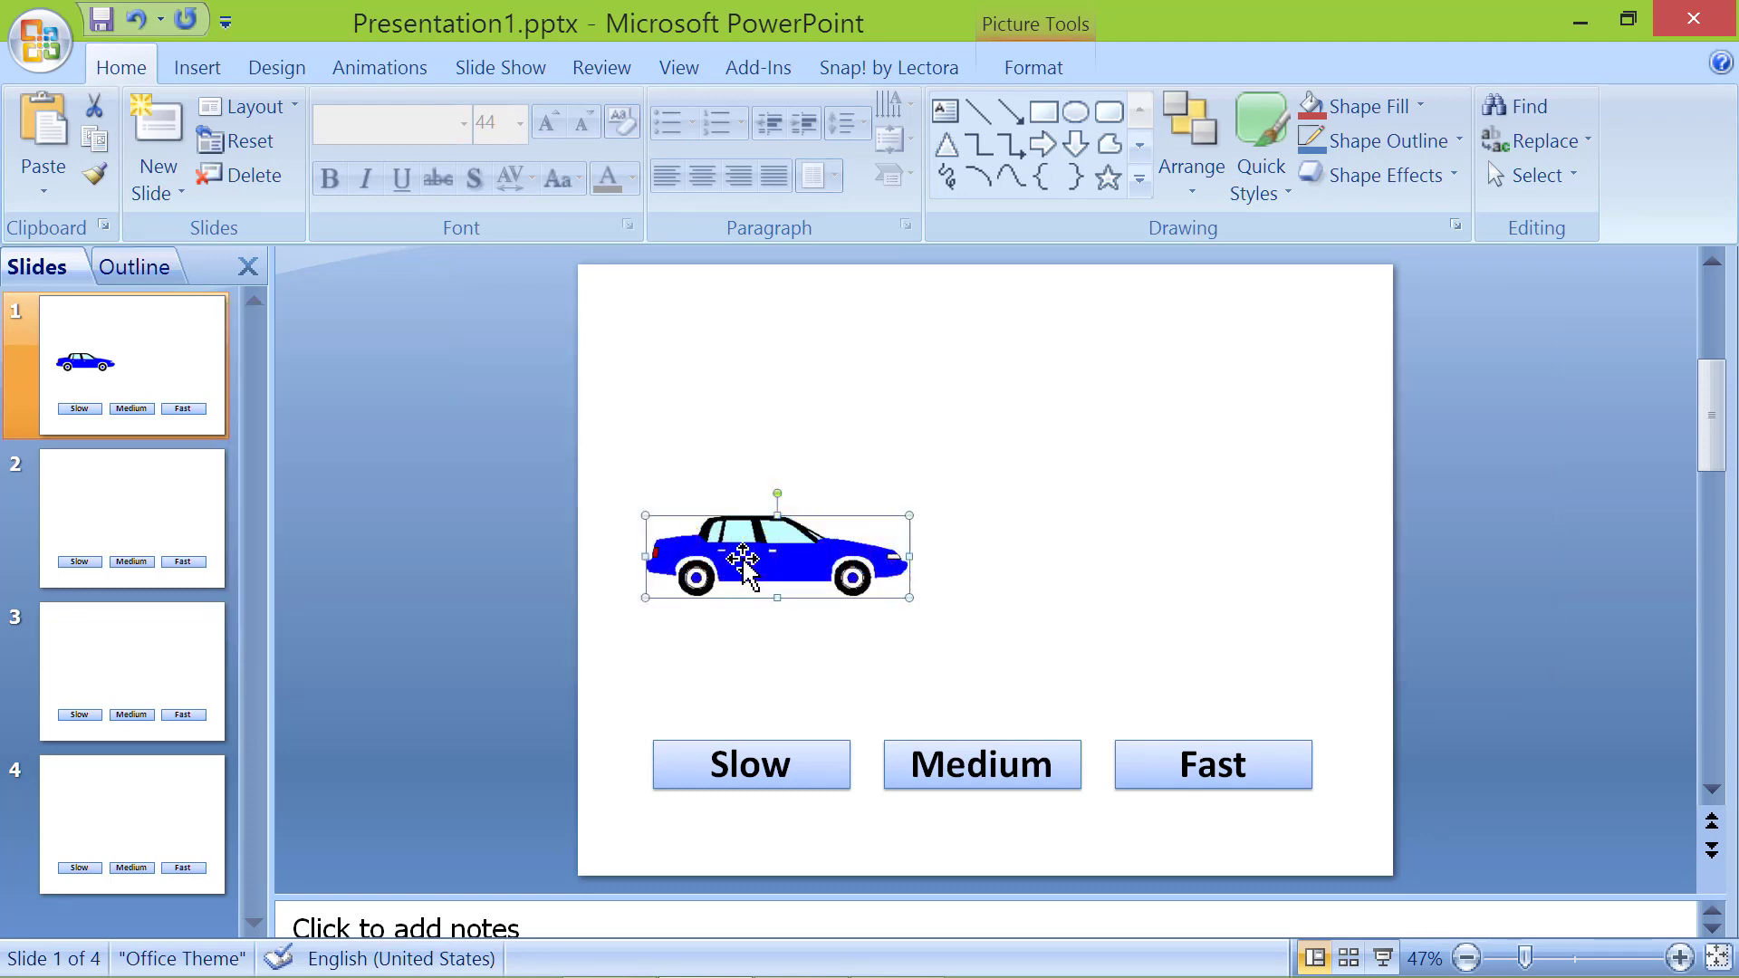
- Copy the blue car onto slide 2 at the same position, then show the Animations tools
{"action": "right_click", "coordinate": [743, 561]}
{"action": "left_click", "coordinate": [817, 181]}
{"action": "left_click", "coordinate": [154, 523]}
{"action": "right_click", "coordinate": [643, 576]}
{"action": "left_click", "coordinate": [699, 670]}
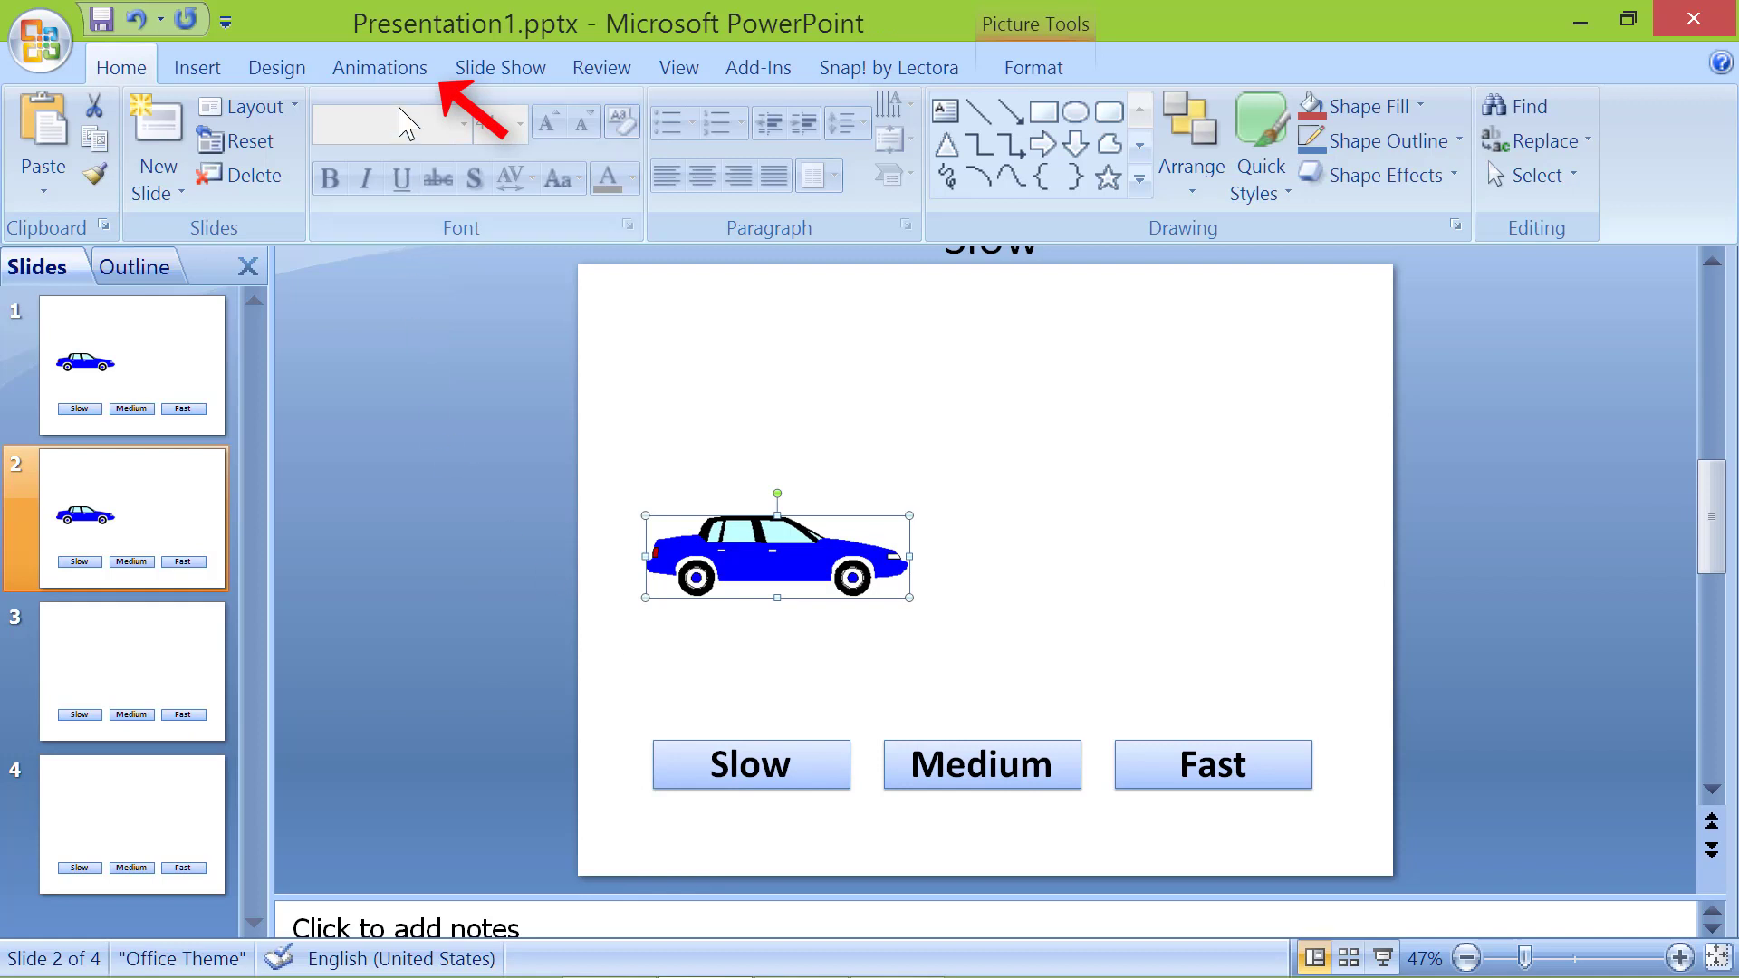
{"action": "left_click", "coordinate": [404, 75]}
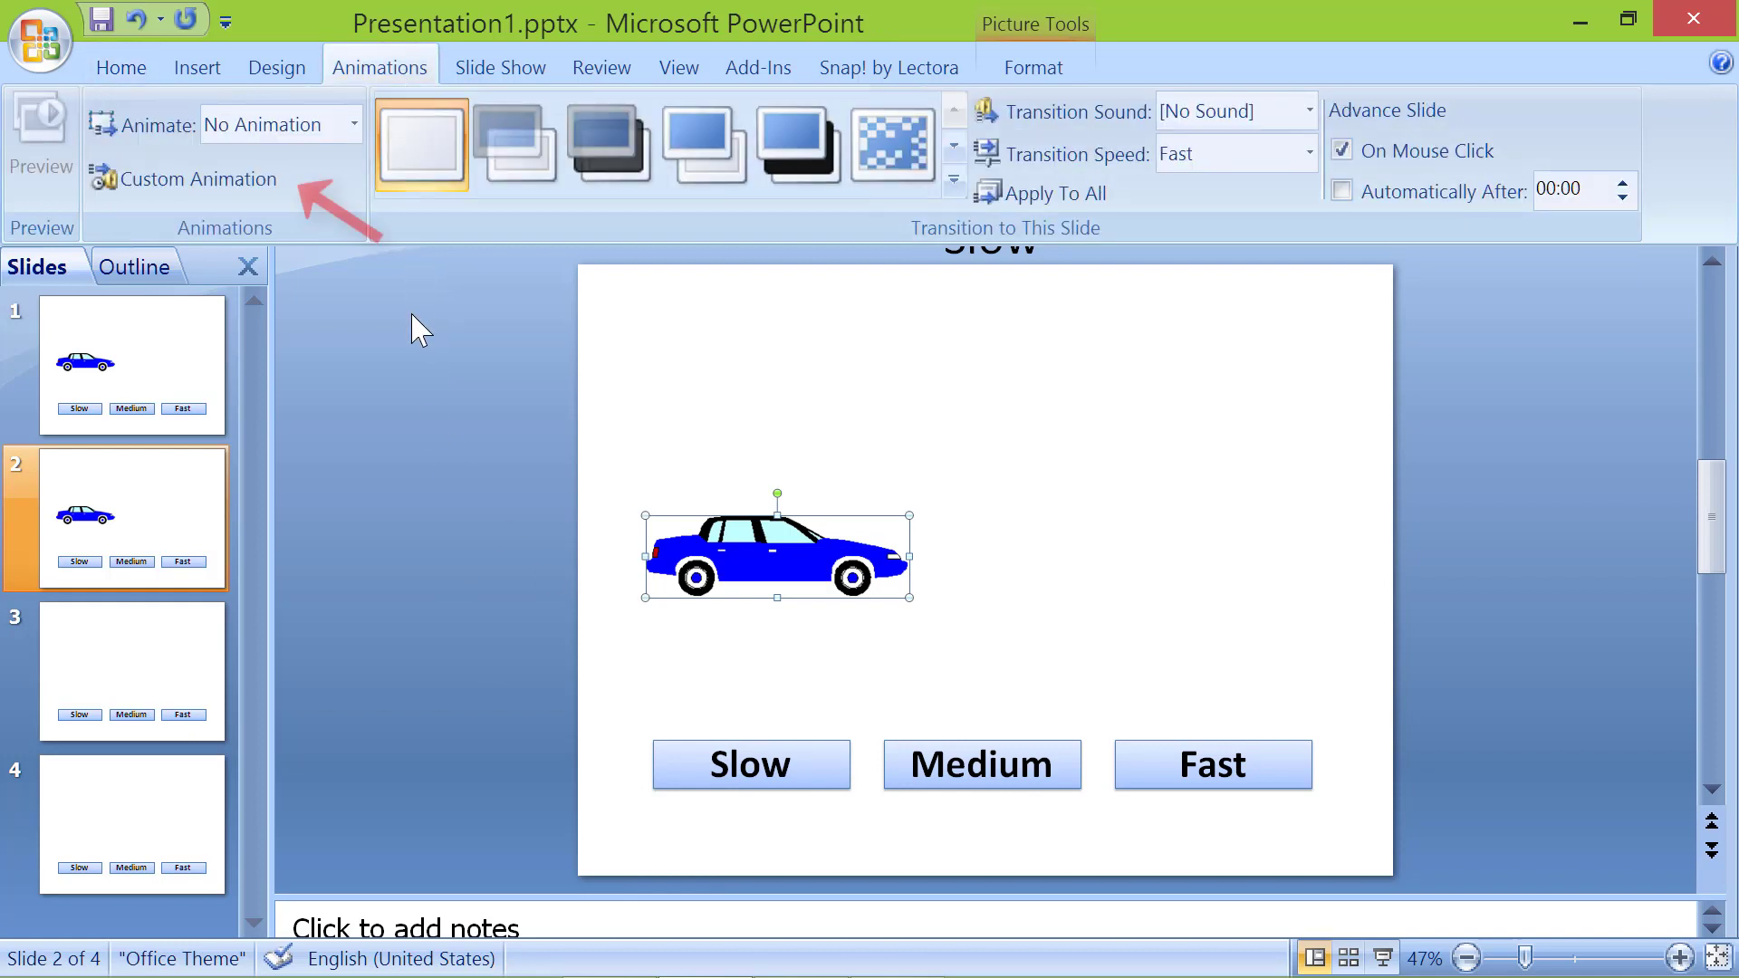
- Add a Right motion path to slide 2's car and stretch it past the slide's right edge
{"action": "left_click", "coordinate": [238, 182]}
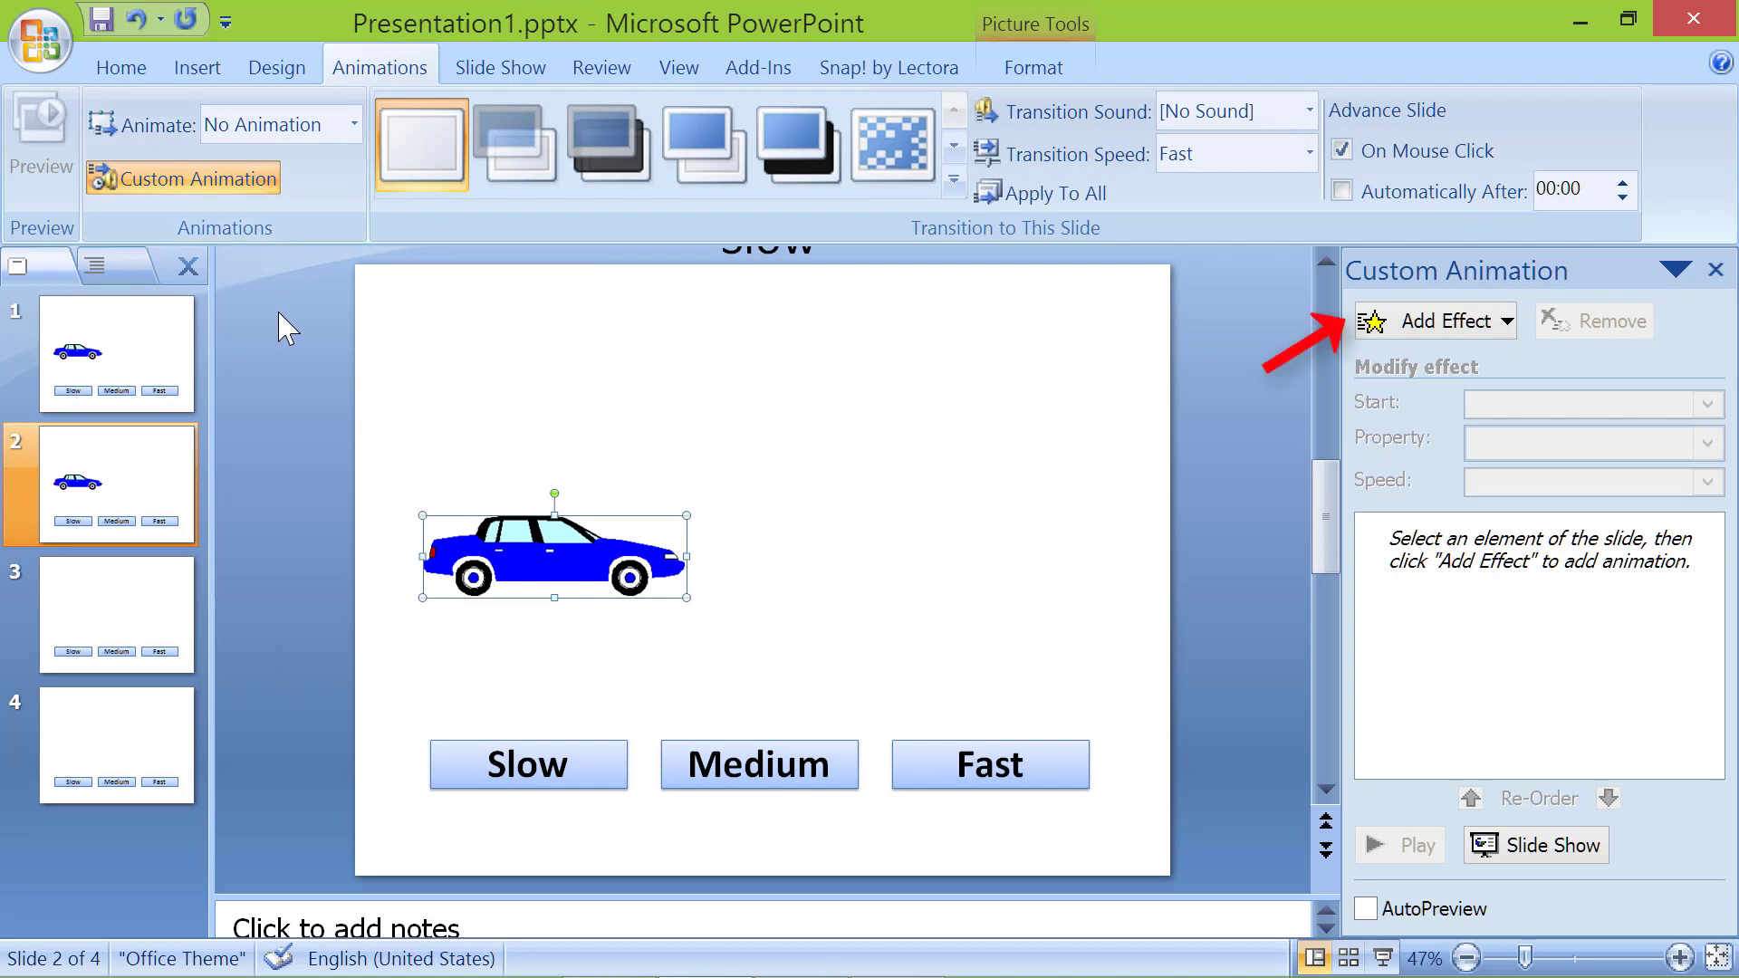
{"action": "left_click", "coordinate": [1448, 326]}
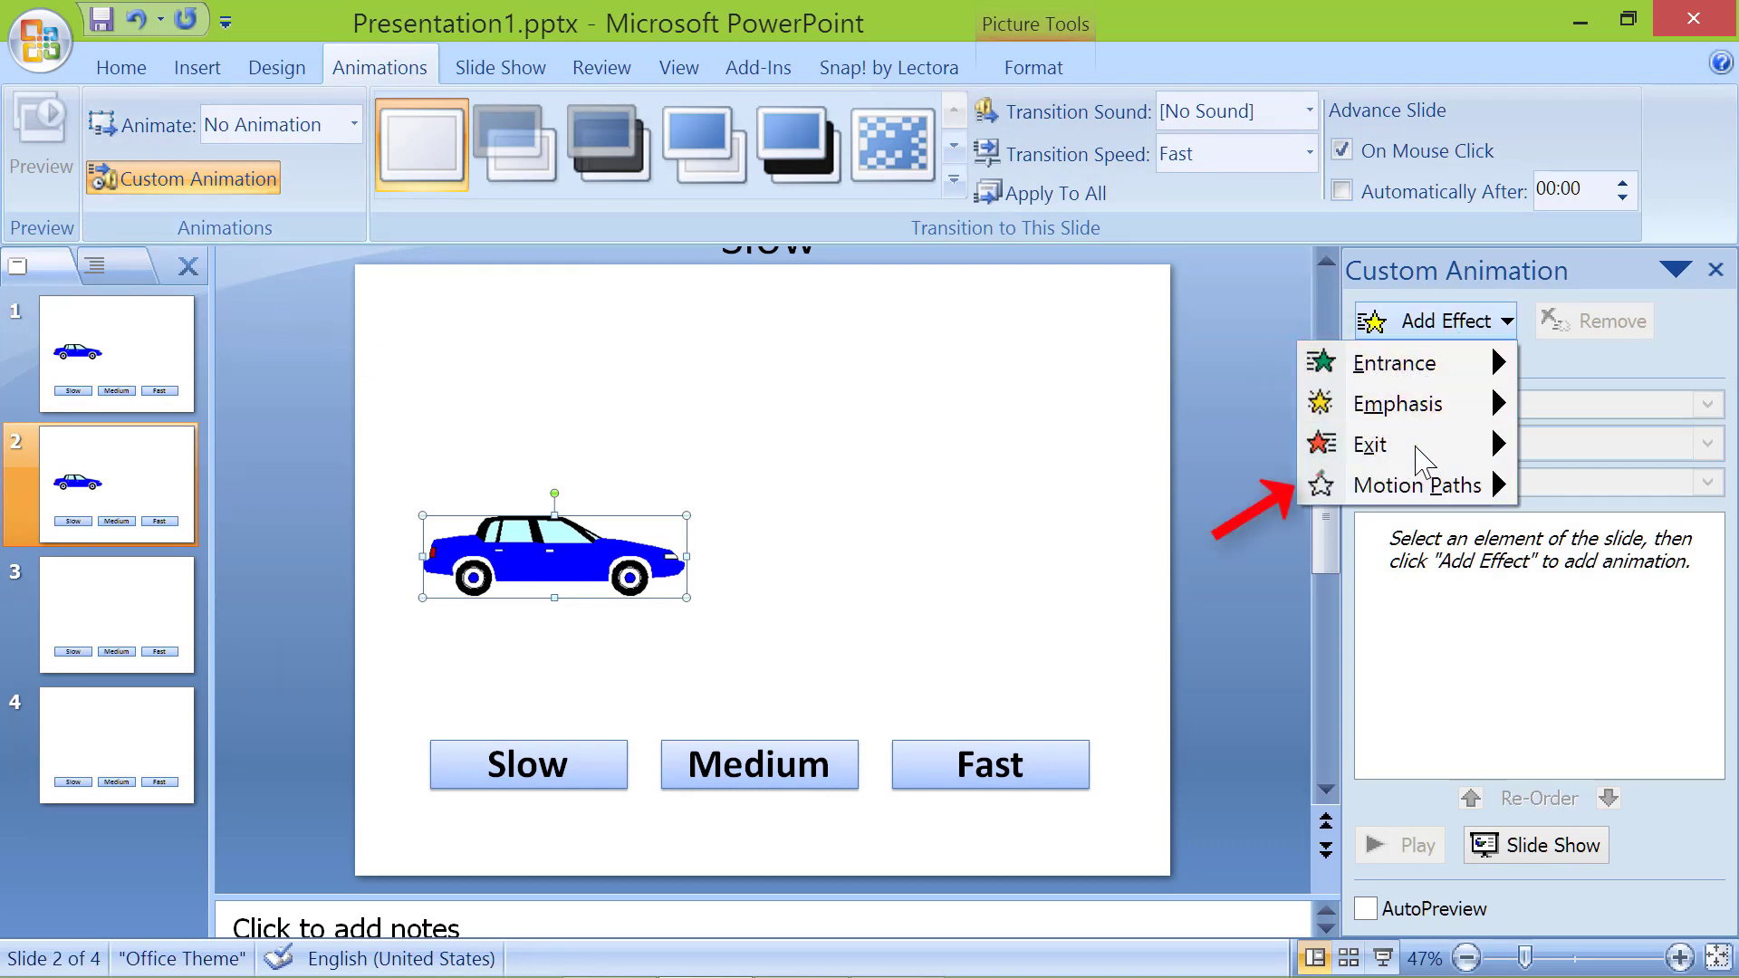
{"action": "mouse_move", "coordinate": [1418, 489]}
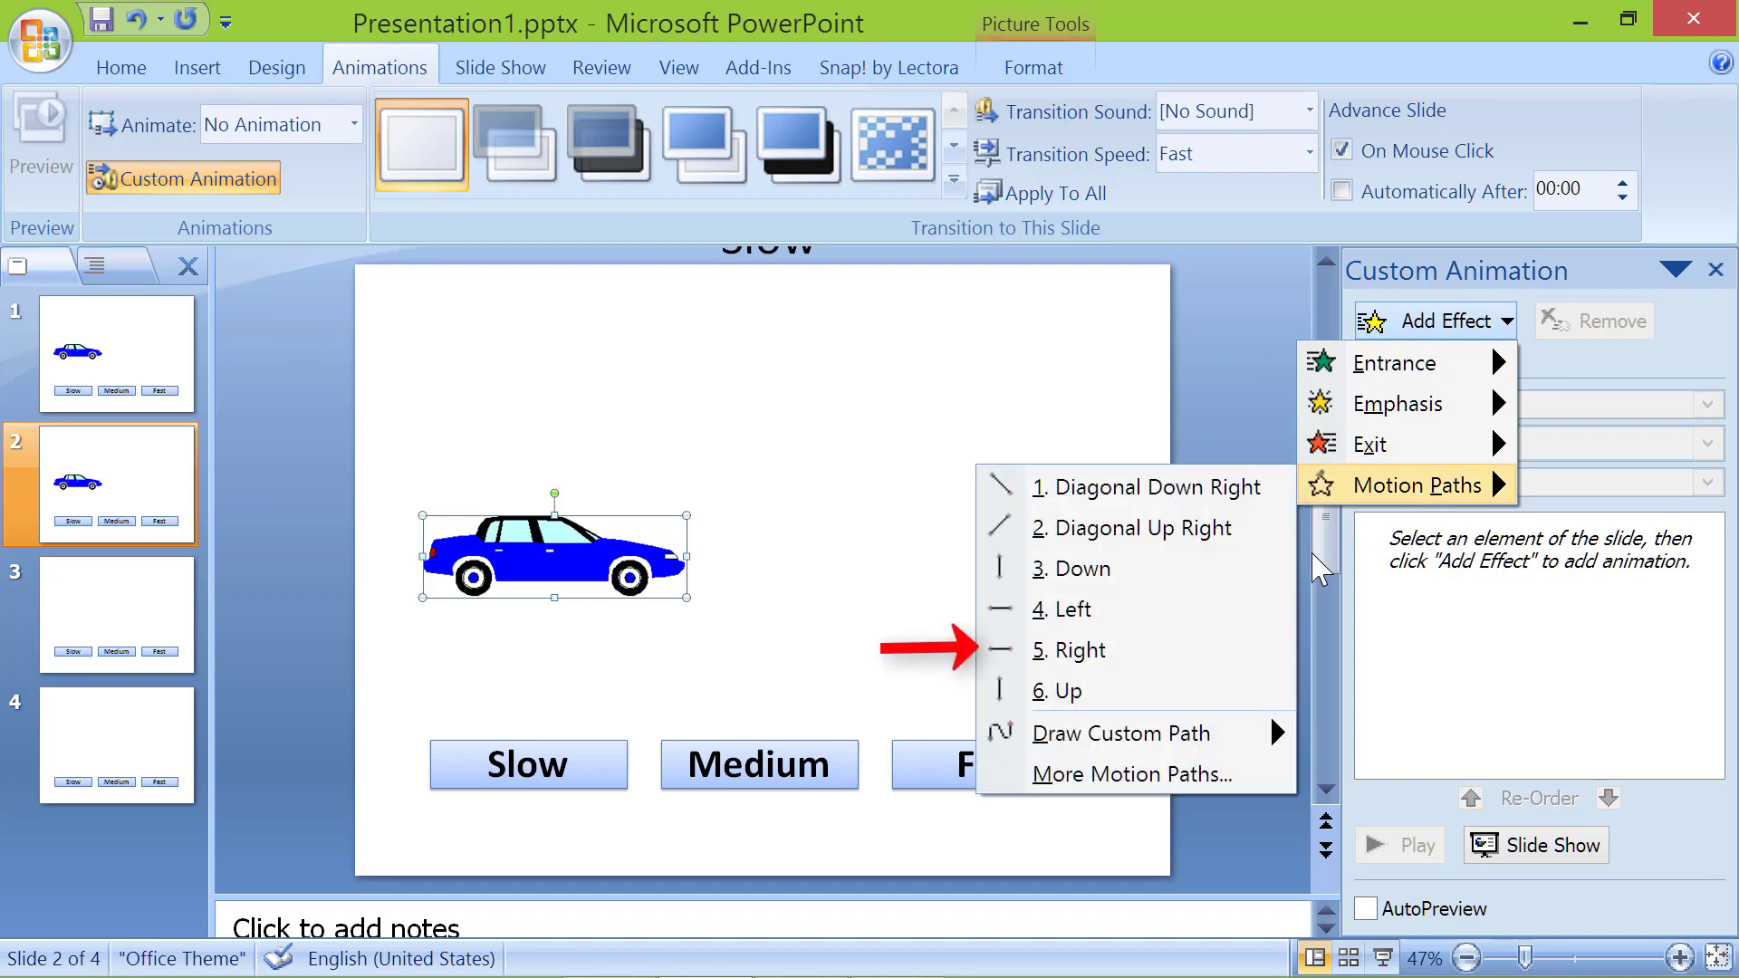
{"action": "left_click", "coordinate": [1142, 651]}
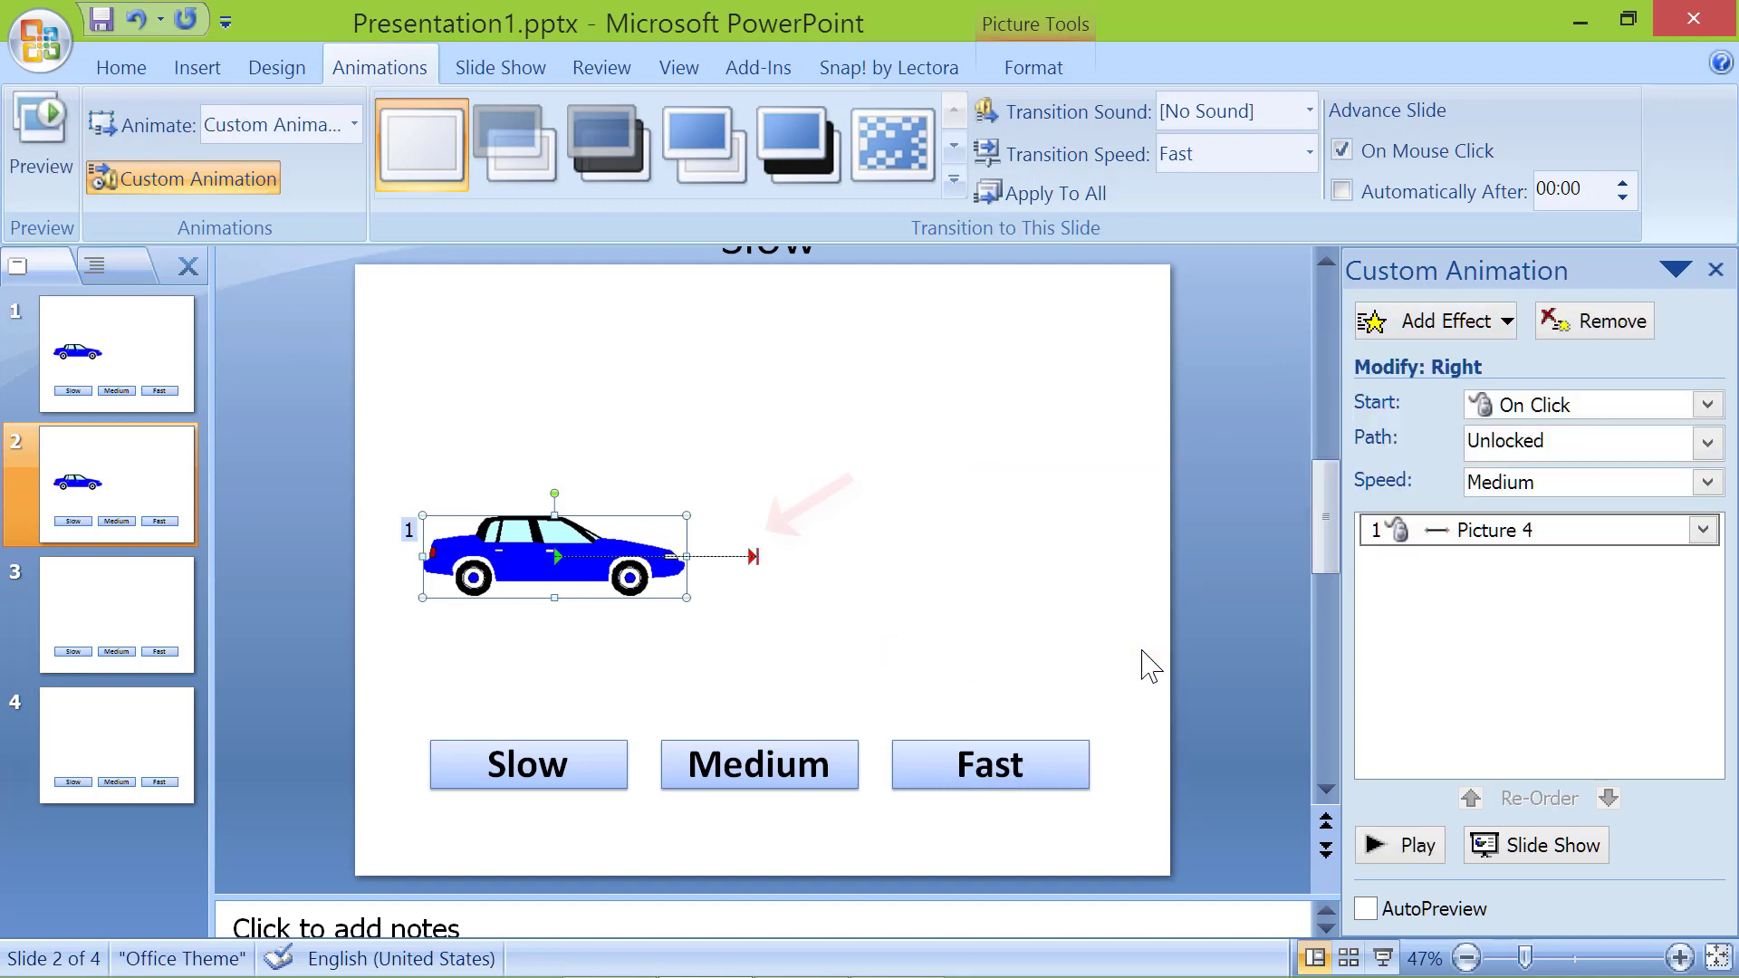
{"action": "left_click", "coordinate": [755, 557]}
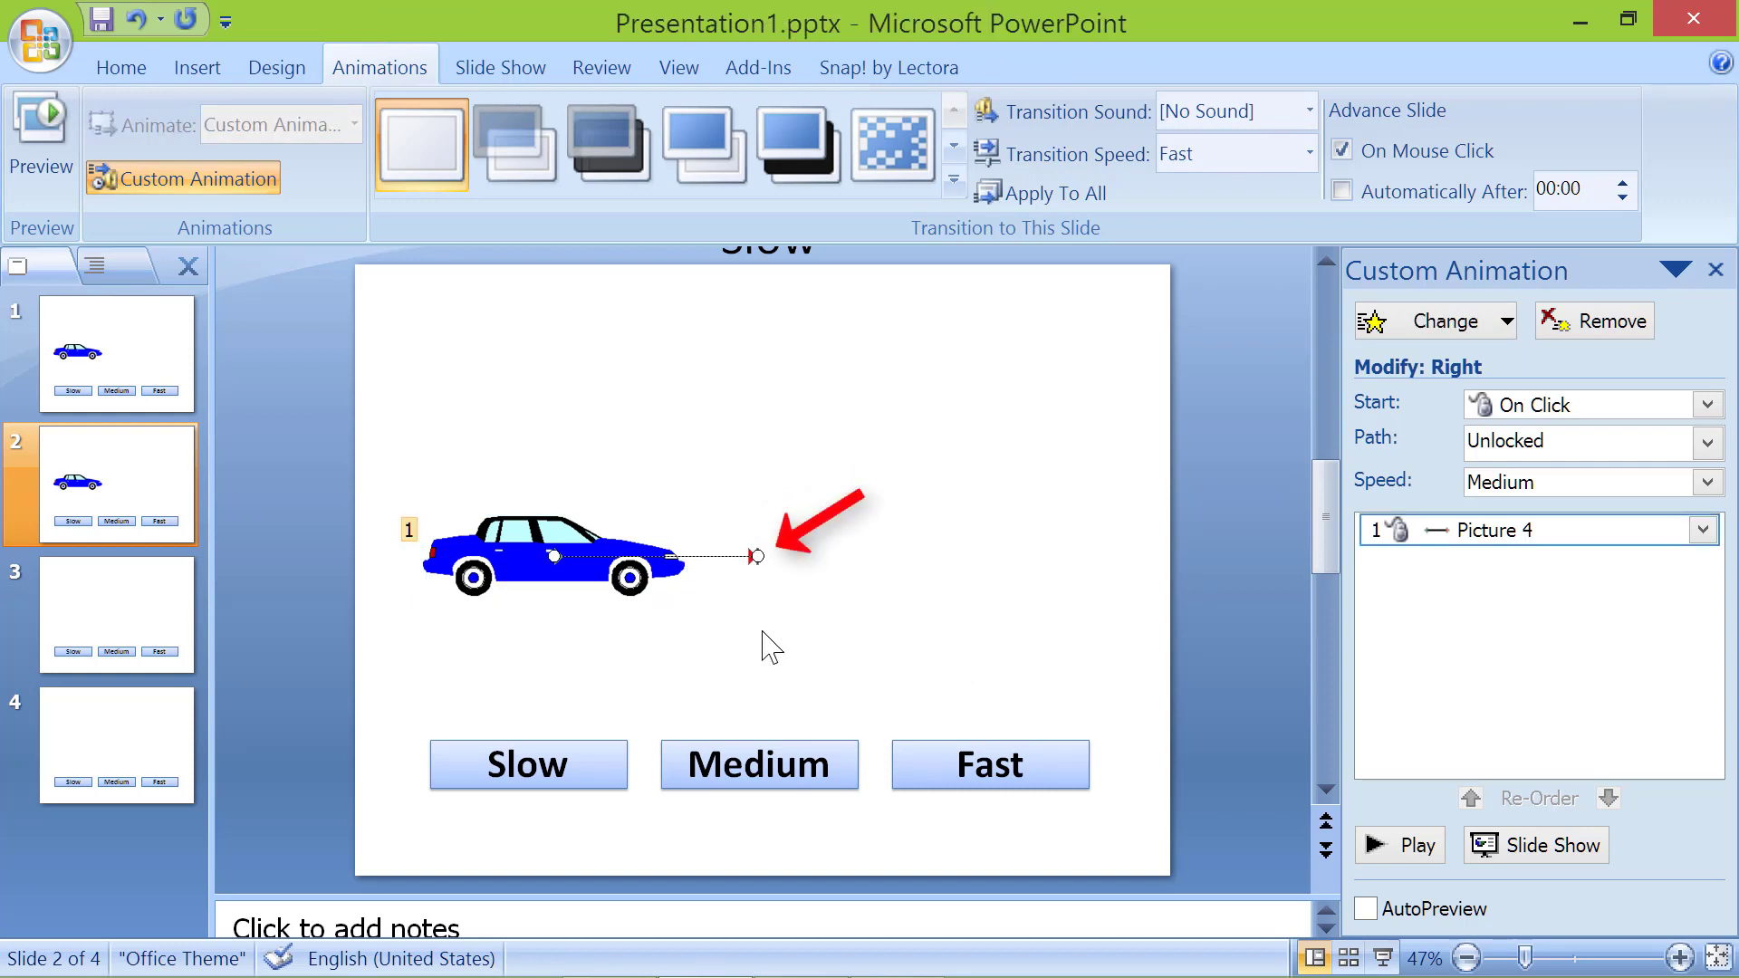
{"action": "left_click_drag", "start_coordinate": [758, 556], "coordinate": [1540, 566]}
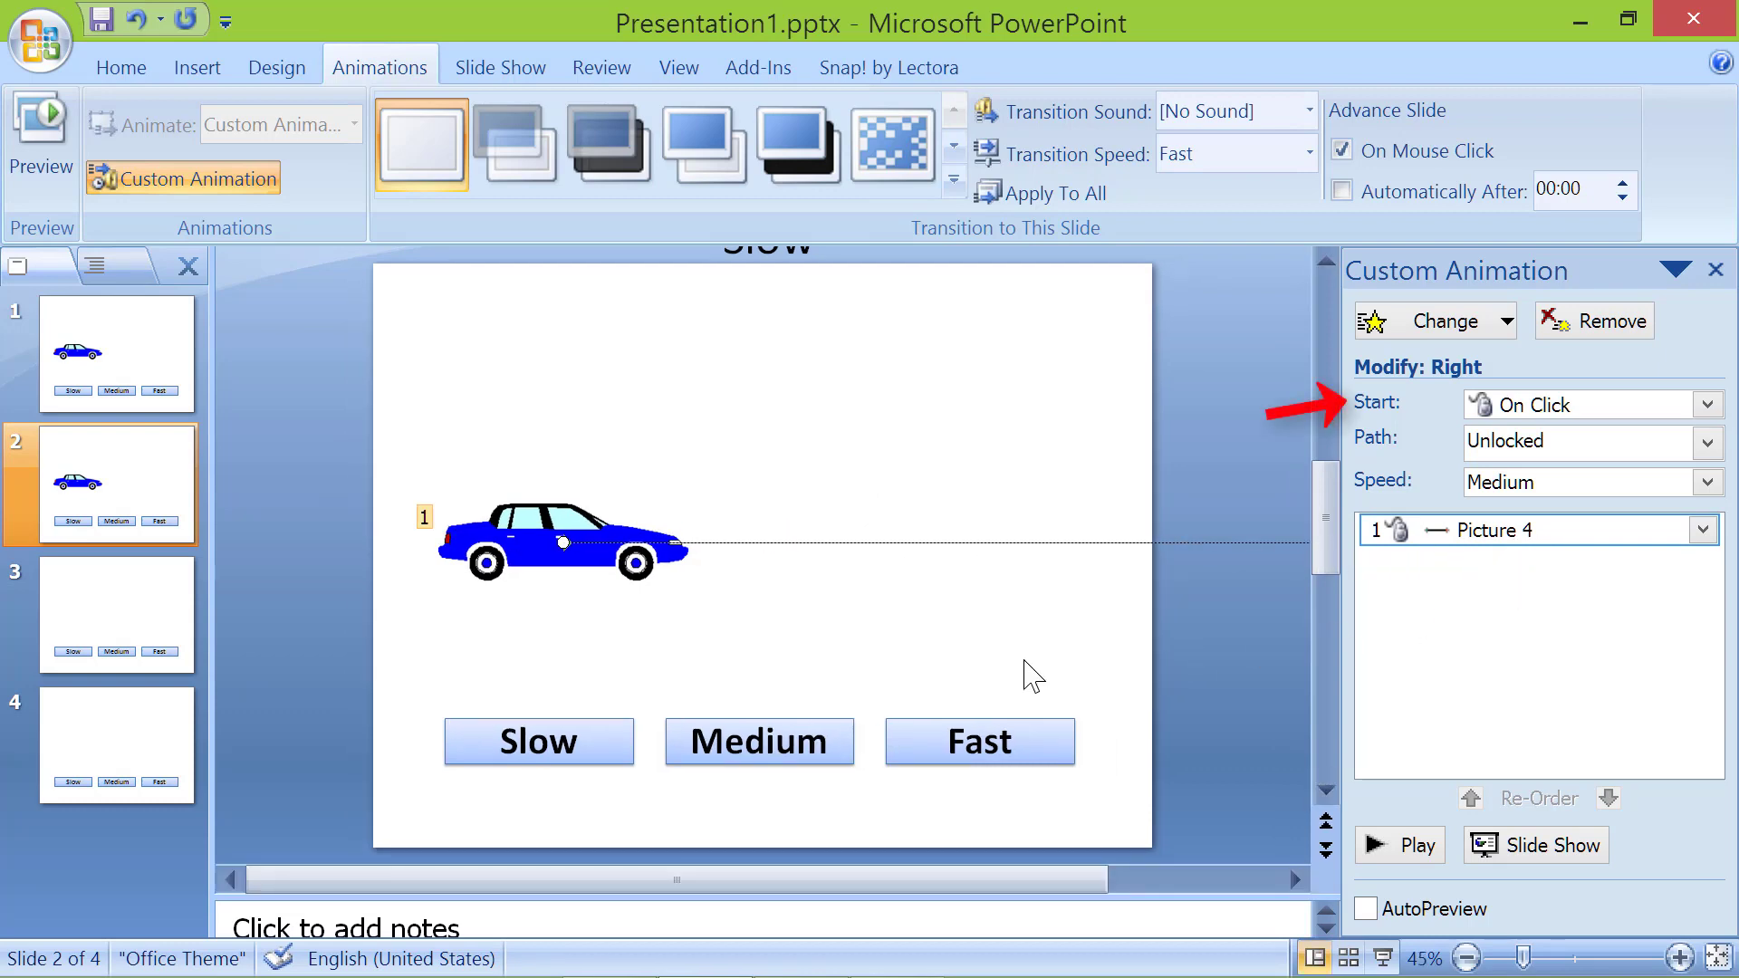
- Set the car animation to start With Previous at Slow speed
{"action": "left_click", "coordinate": [1707, 405]}
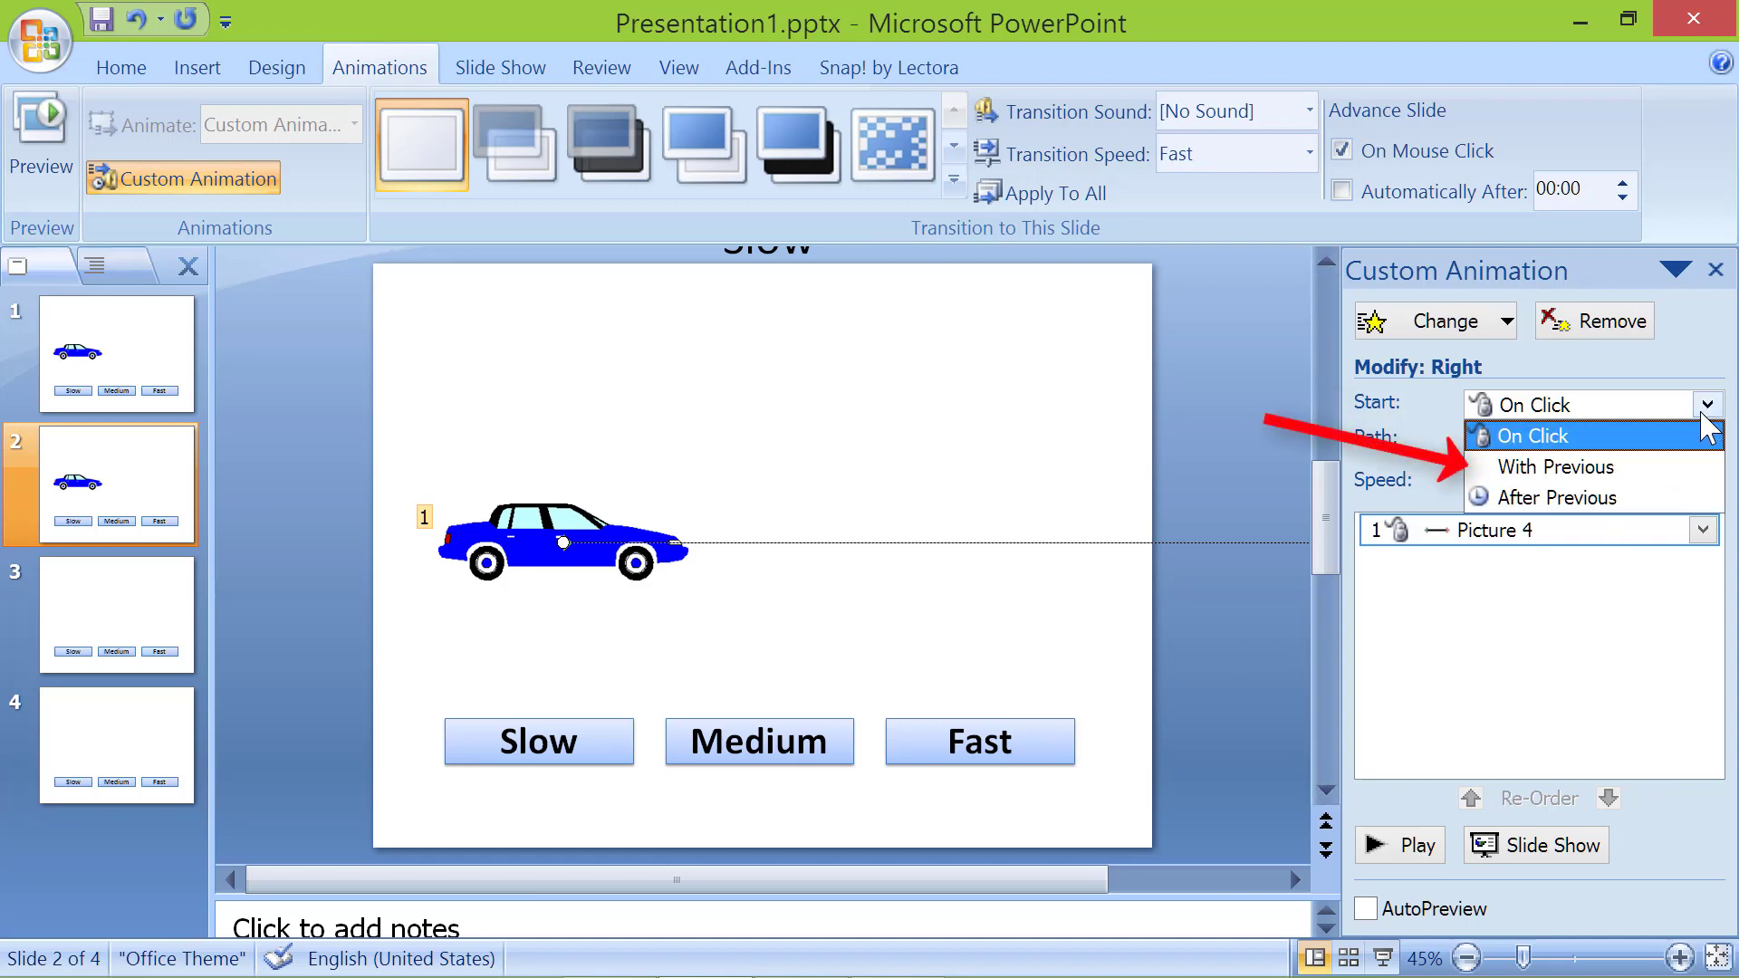
{"action": "left_click", "coordinate": [1662, 469]}
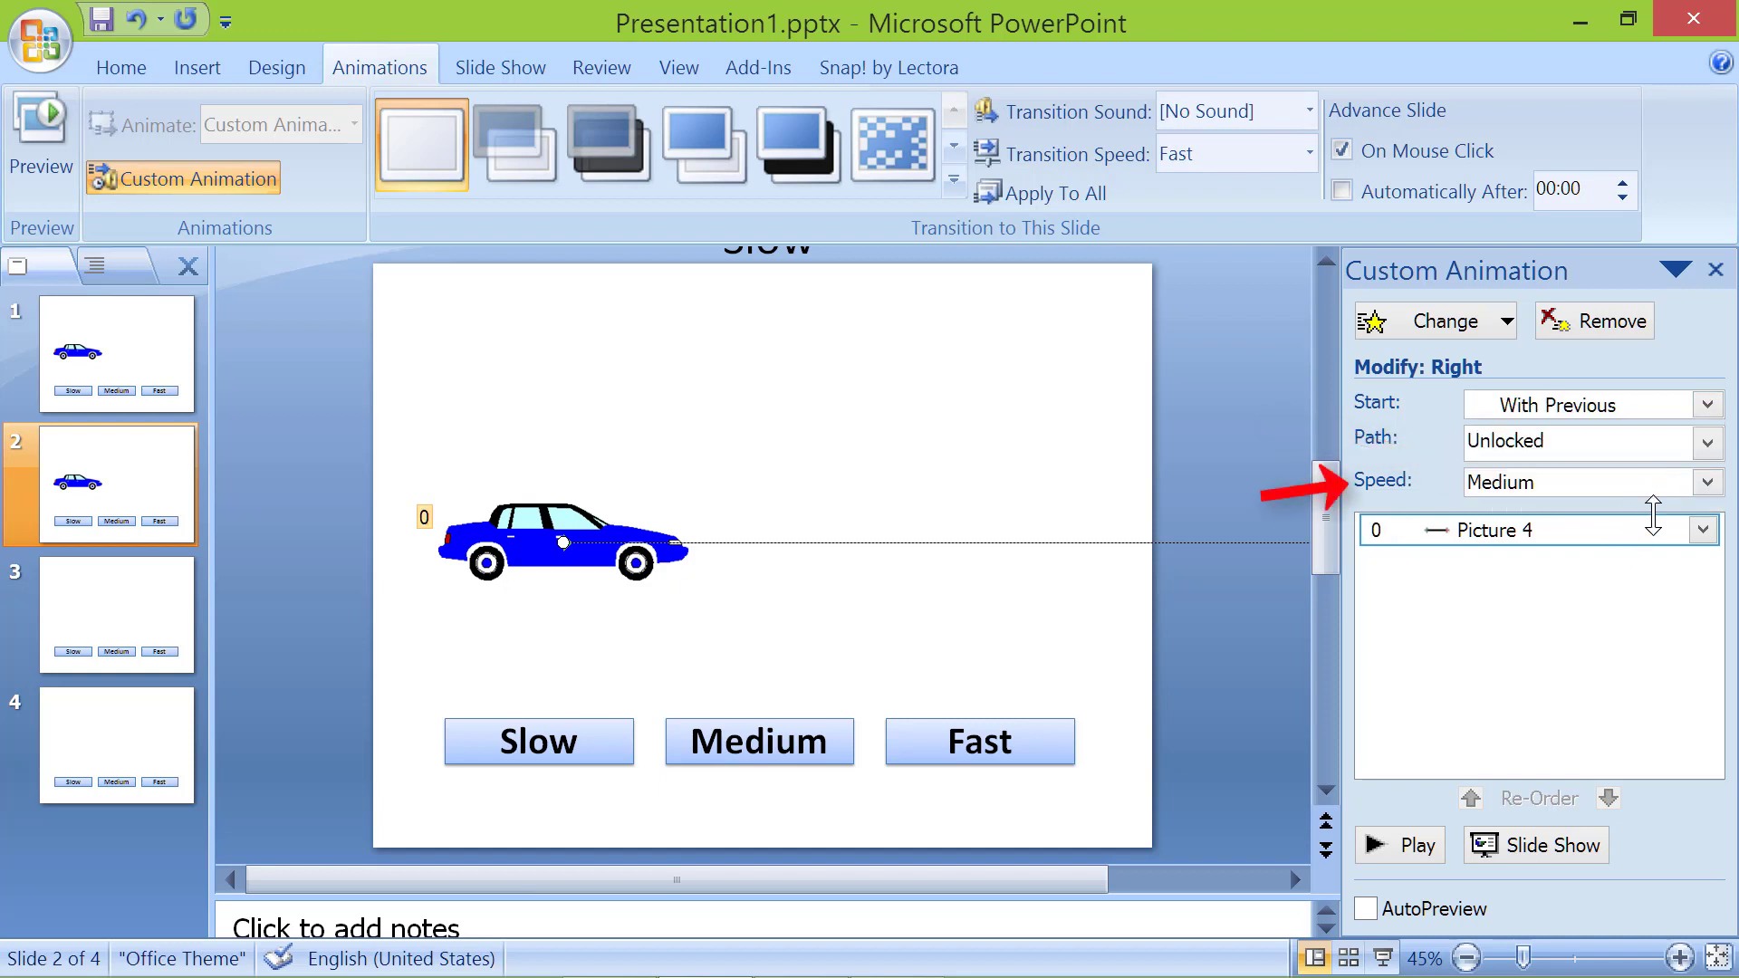
{"action": "left_click", "coordinate": [1707, 482]}
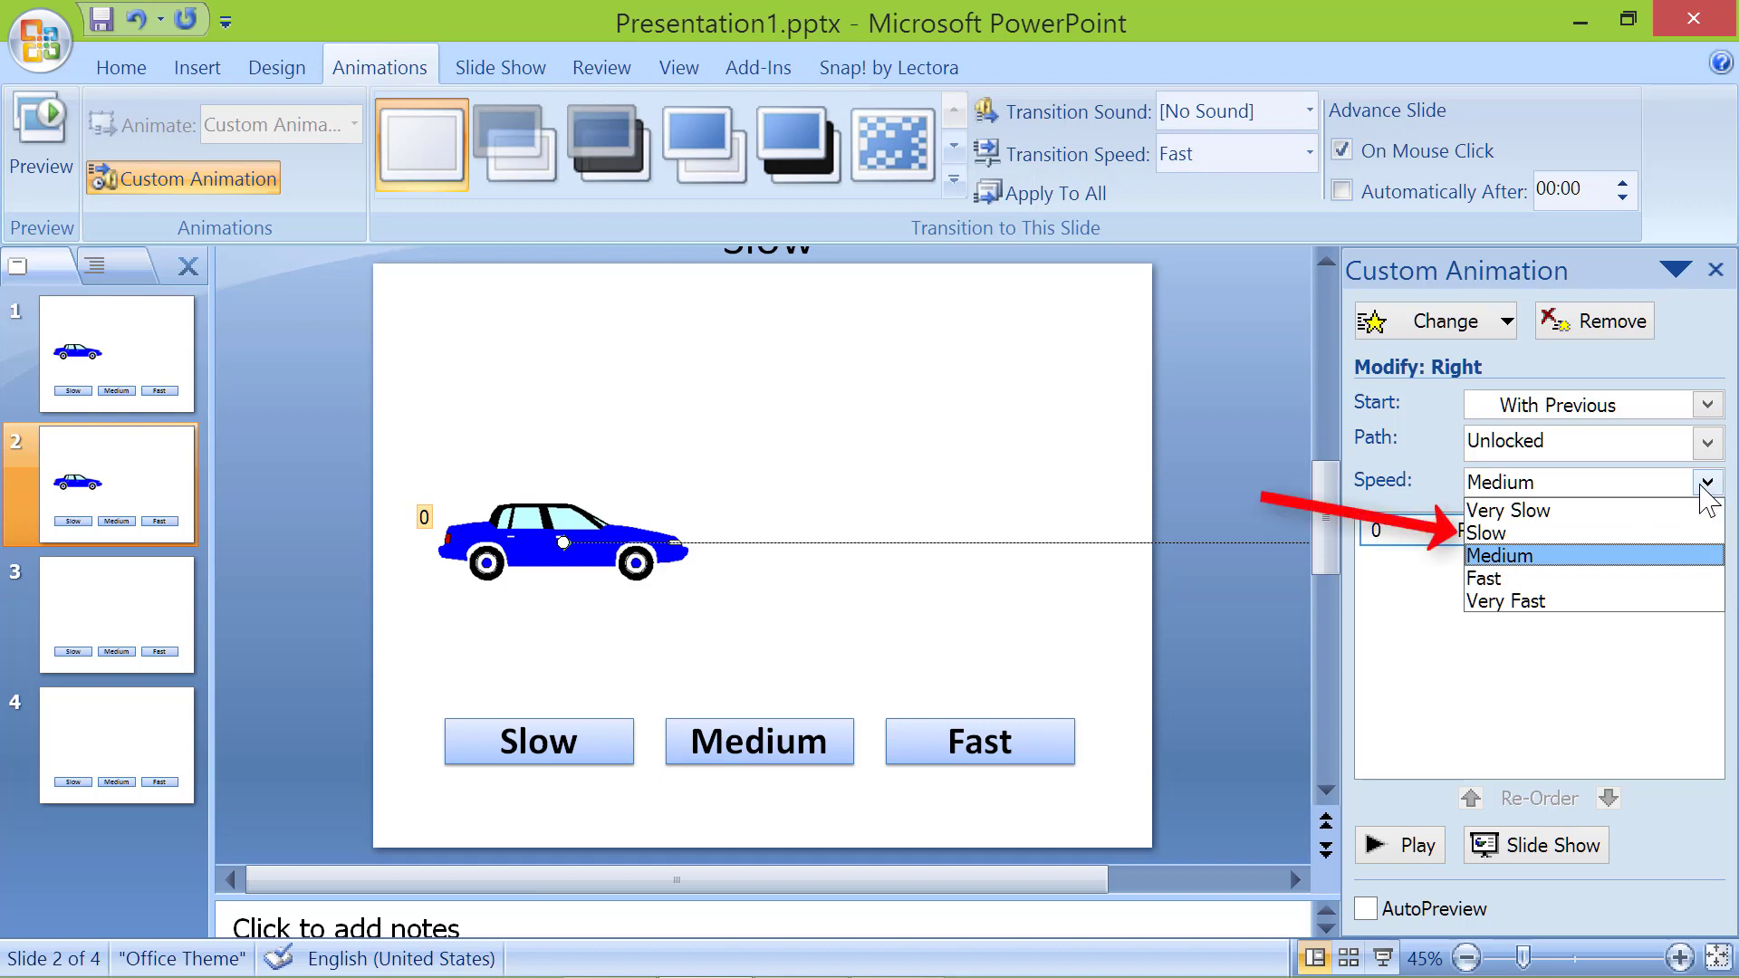
{"action": "left_click", "coordinate": [1621, 534]}
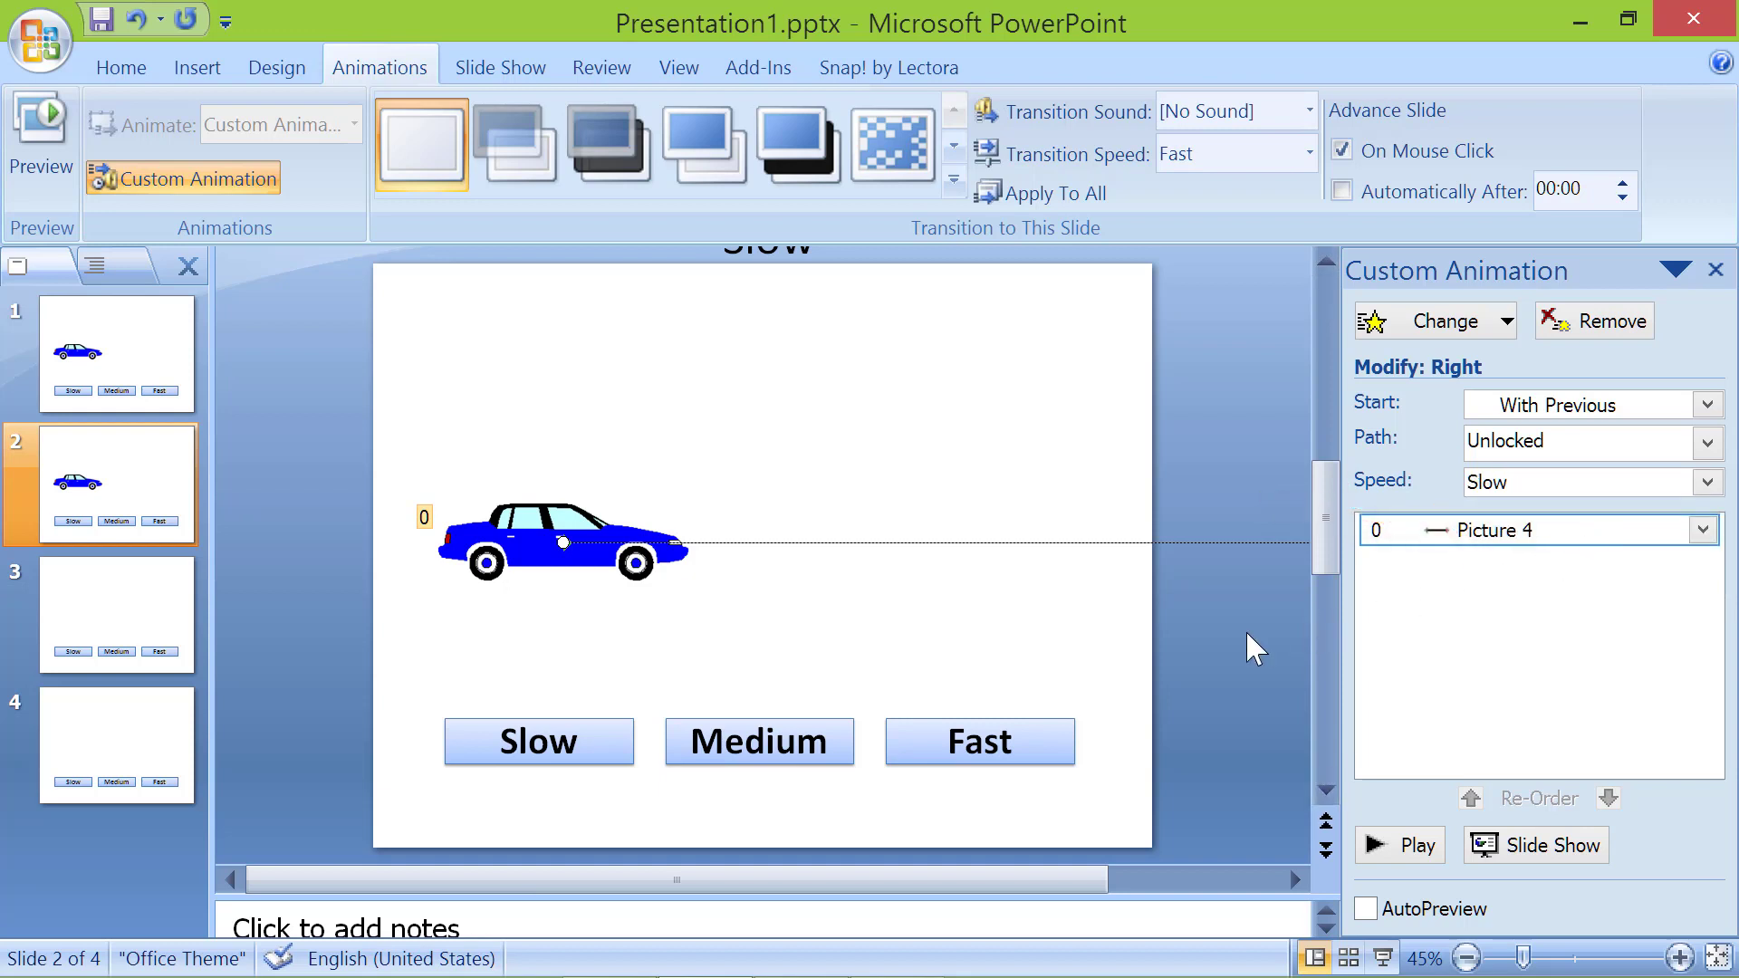
- Copy the animated car from slide 2
{"action": "left_click", "coordinate": [600, 556]}
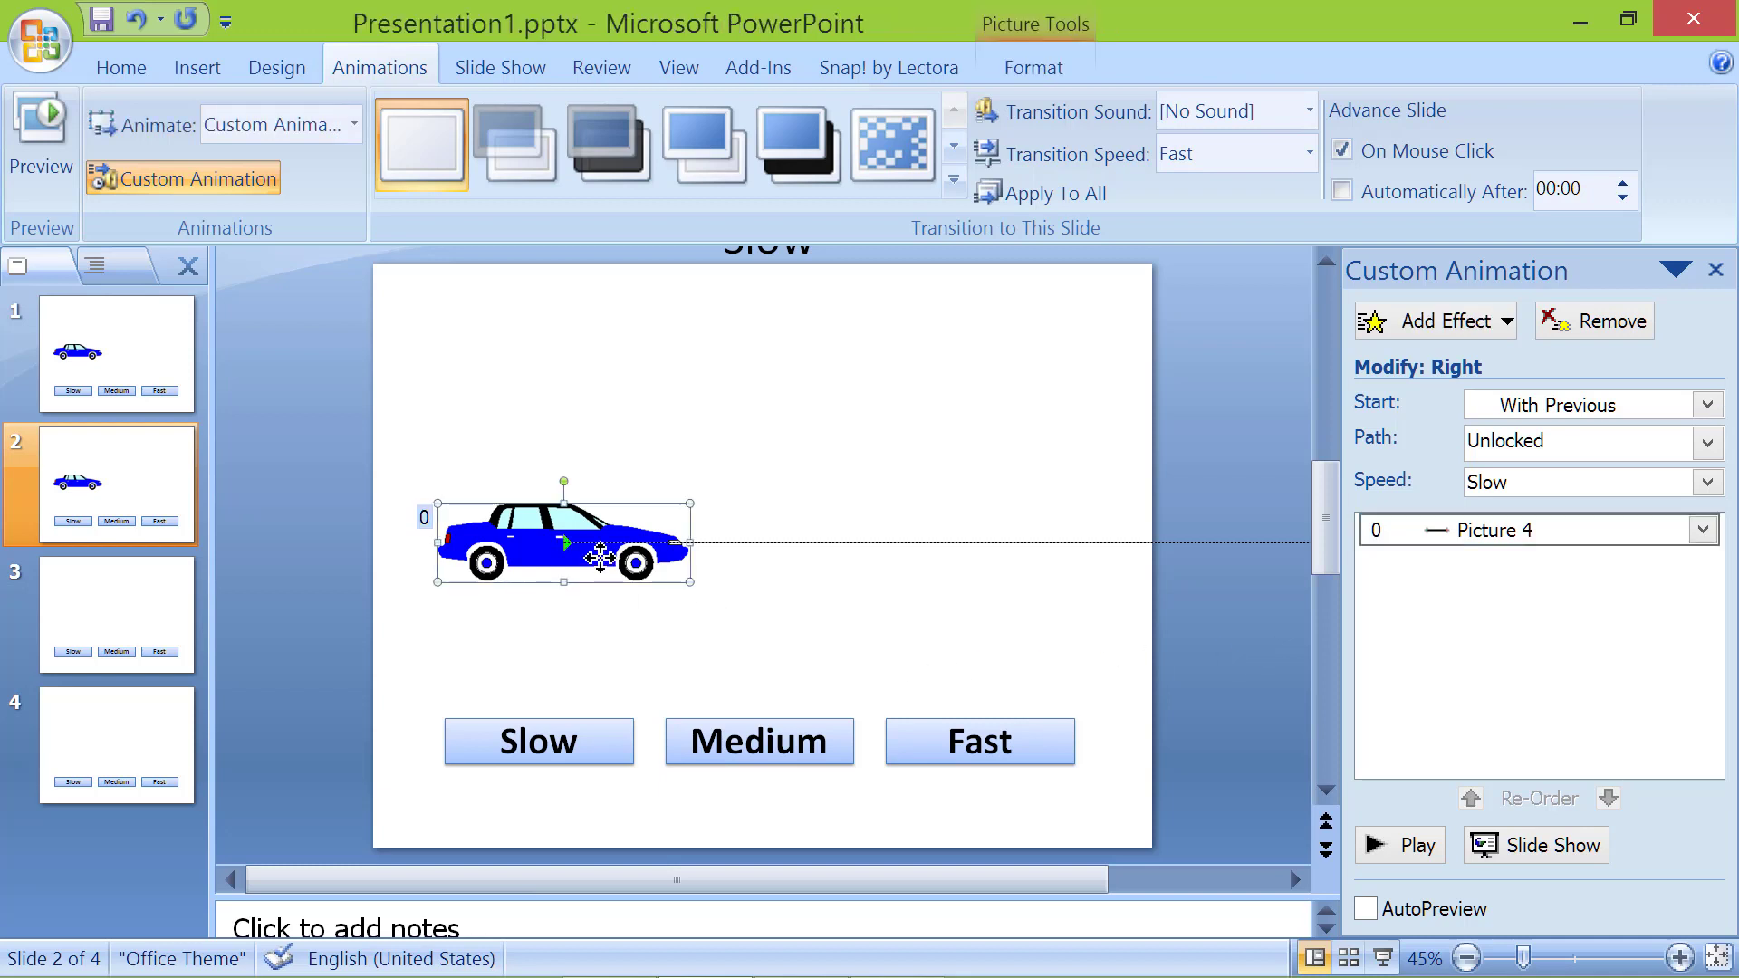
{"action": "right_click", "coordinate": [600, 556]}
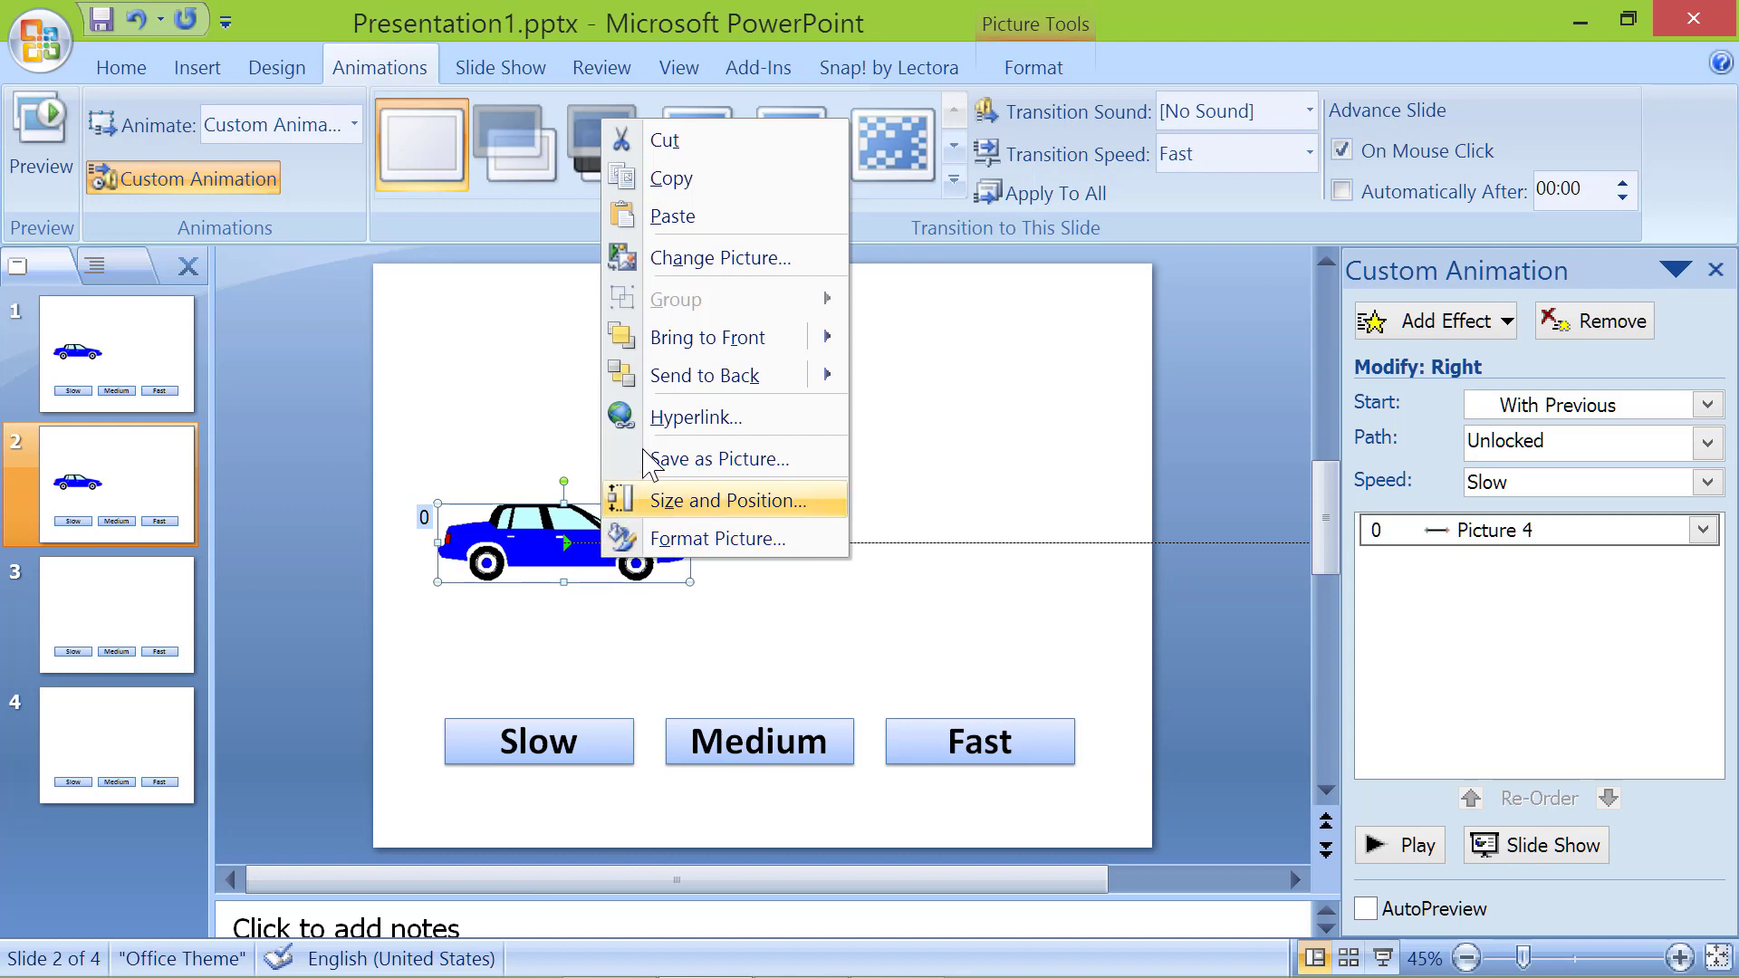
{"action": "left_click", "coordinate": [684, 179]}
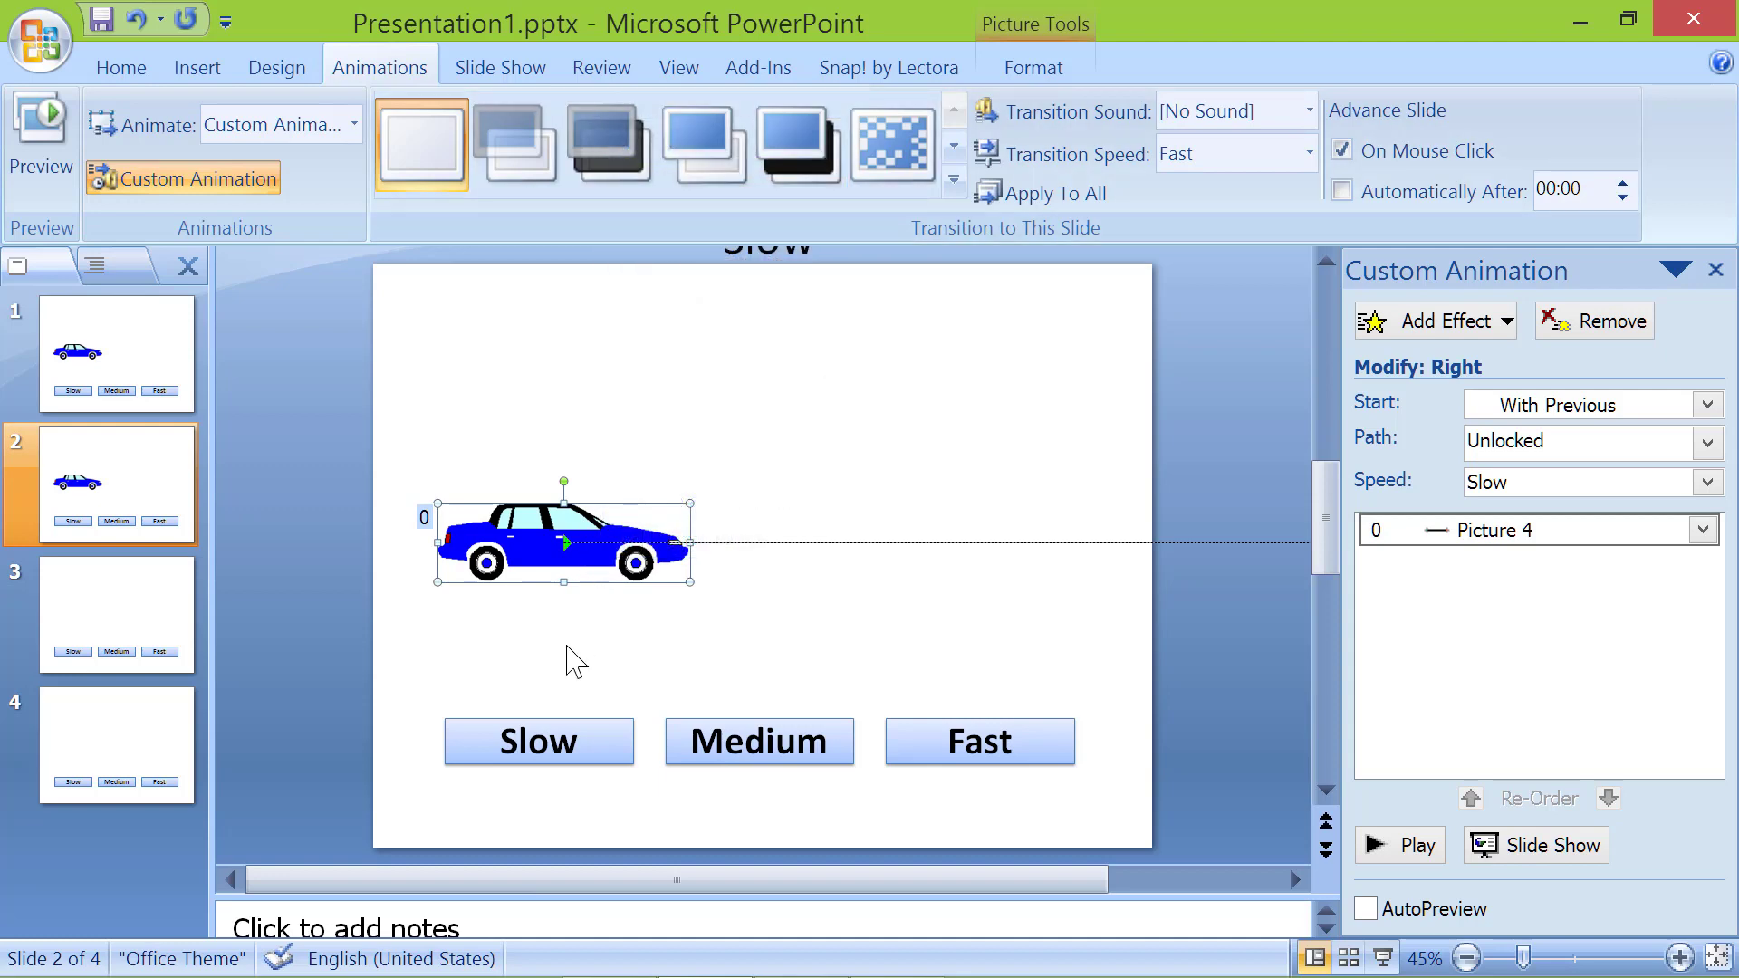
- Paste the animated car onto slide 3 and change its speed to Medium
{"action": "left_click", "coordinate": [126, 615]}
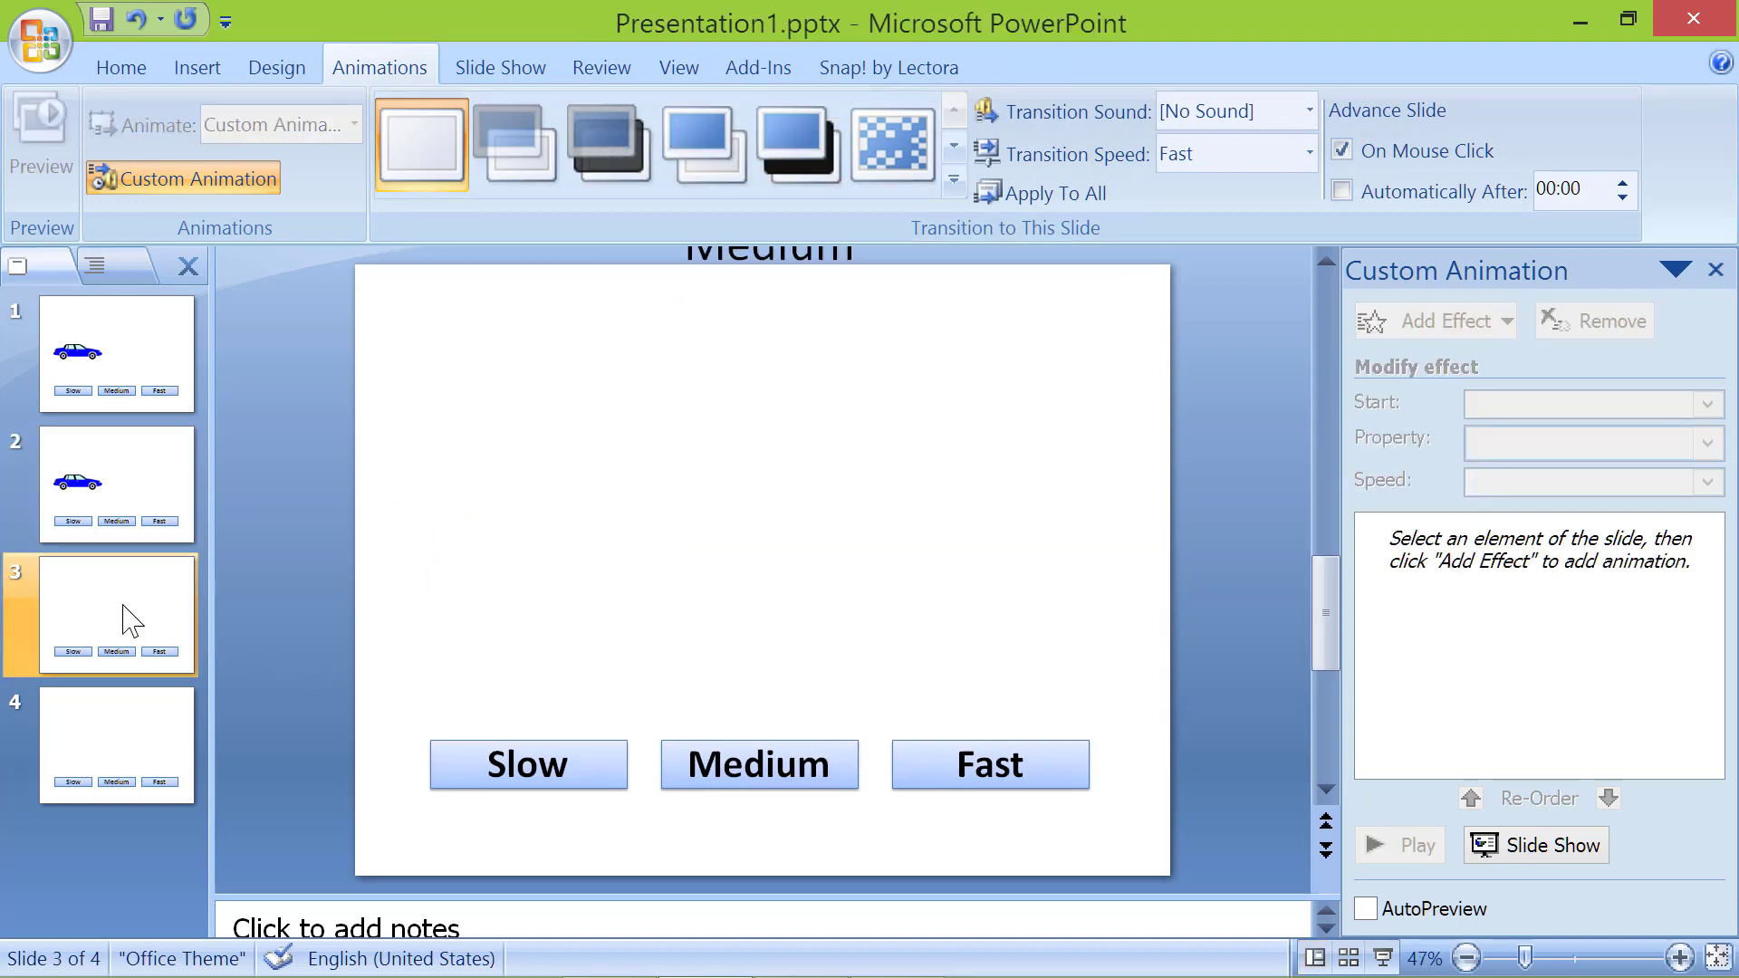
{"action": "right_click", "coordinate": [481, 594]}
{"action": "left_click", "coordinate": [534, 693]}
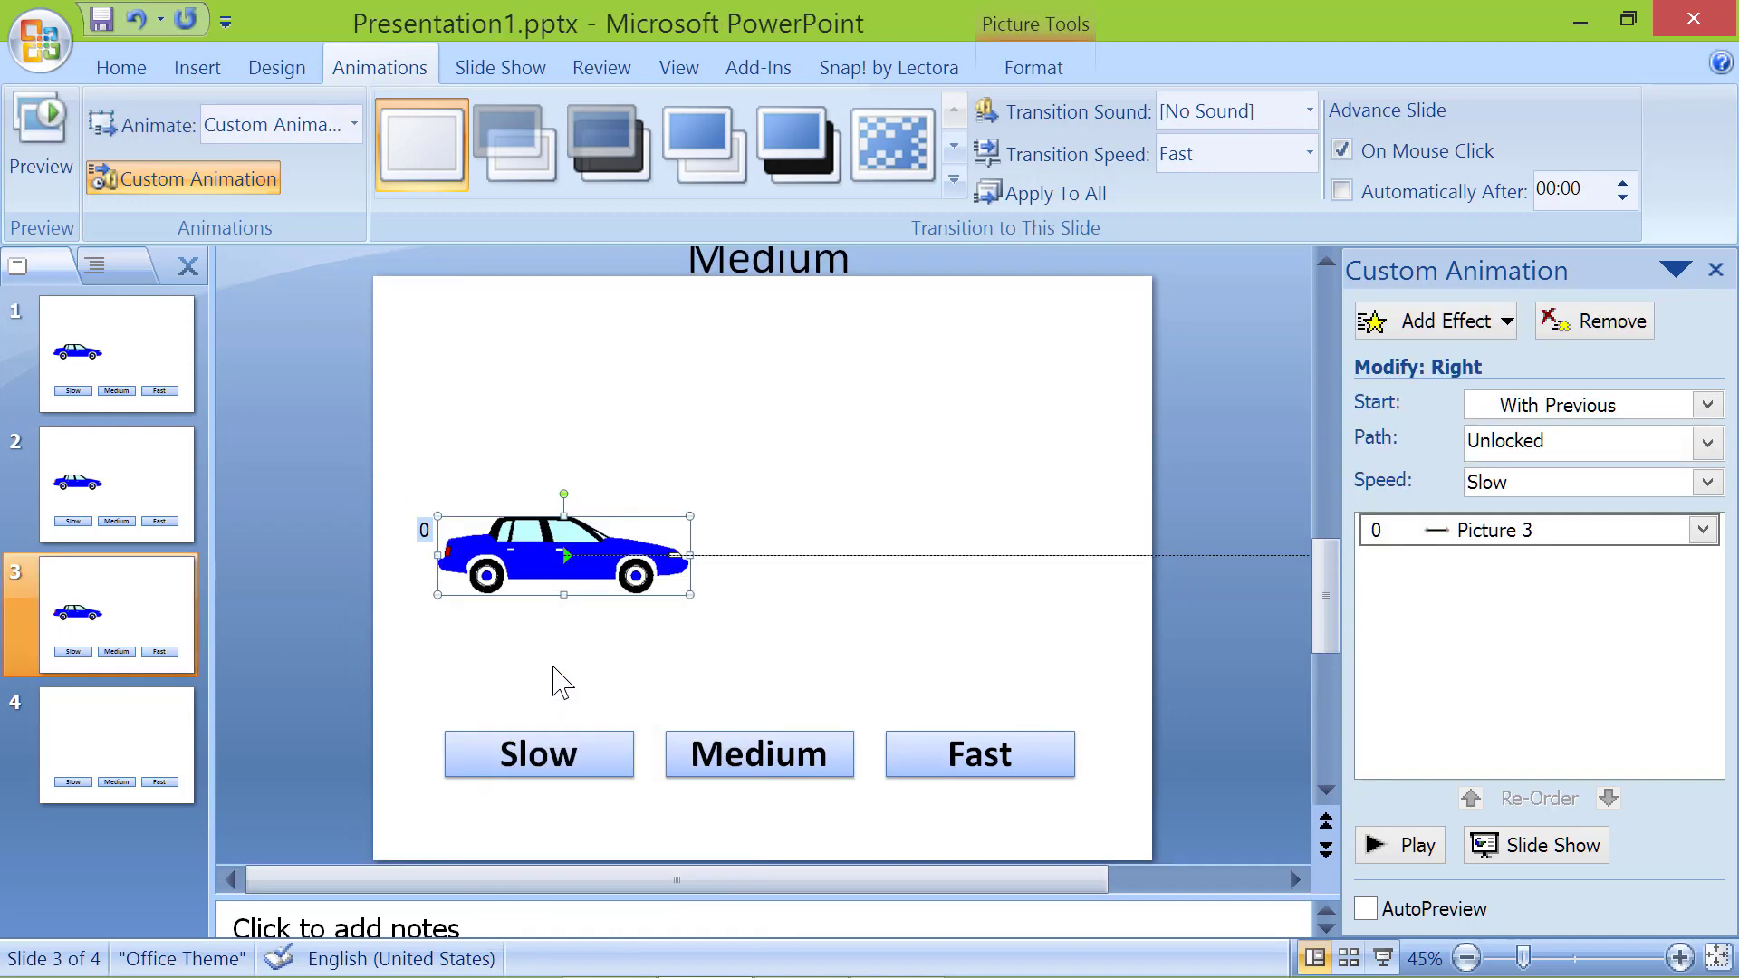
{"action": "left_click", "coordinate": [1707, 482]}
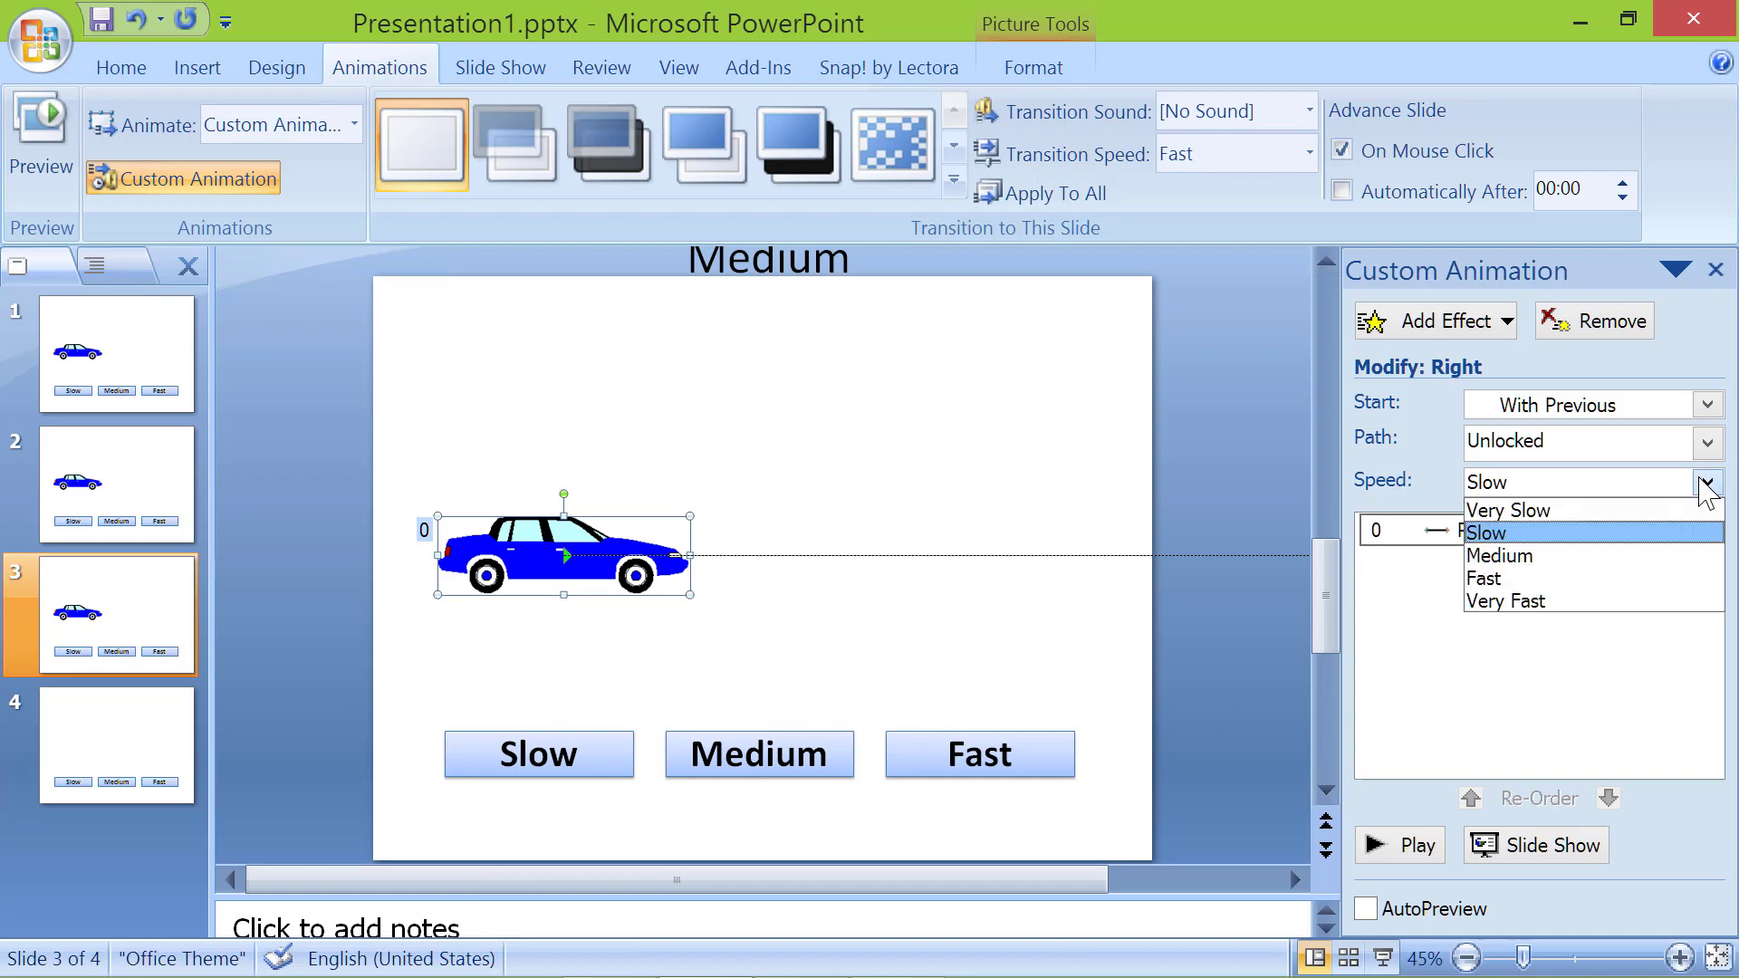
{"action": "left_click", "coordinate": [1669, 556]}
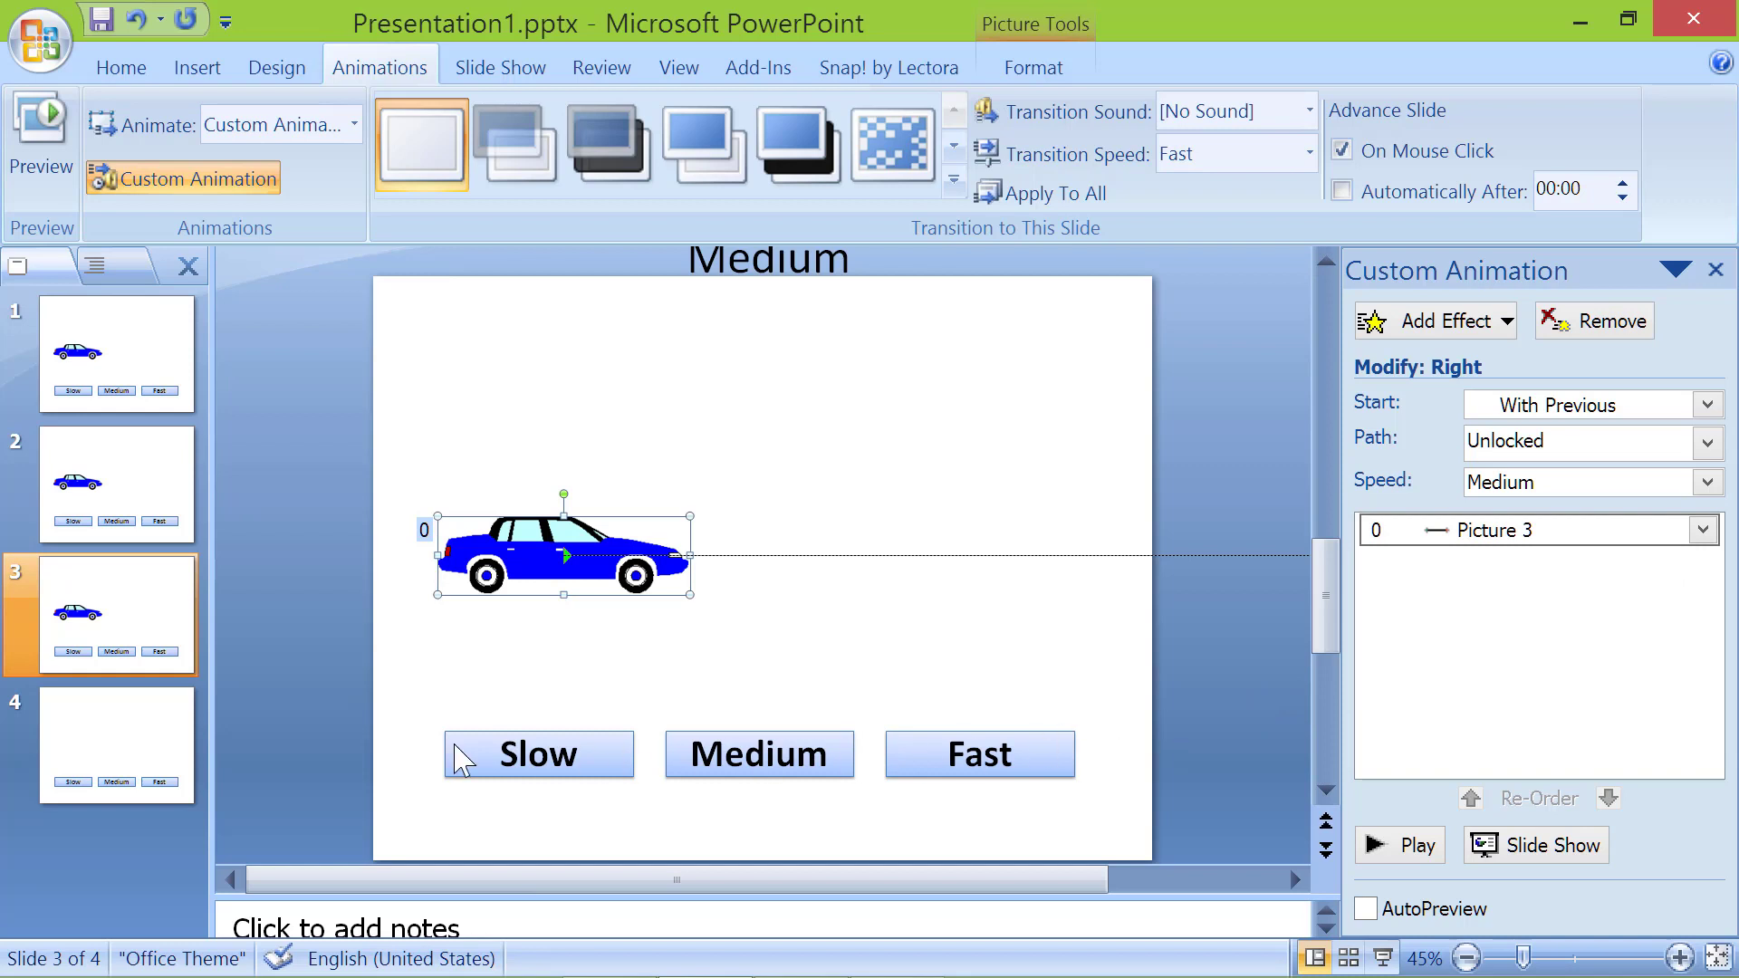
{"action": "left_click", "coordinate": [145, 745]}
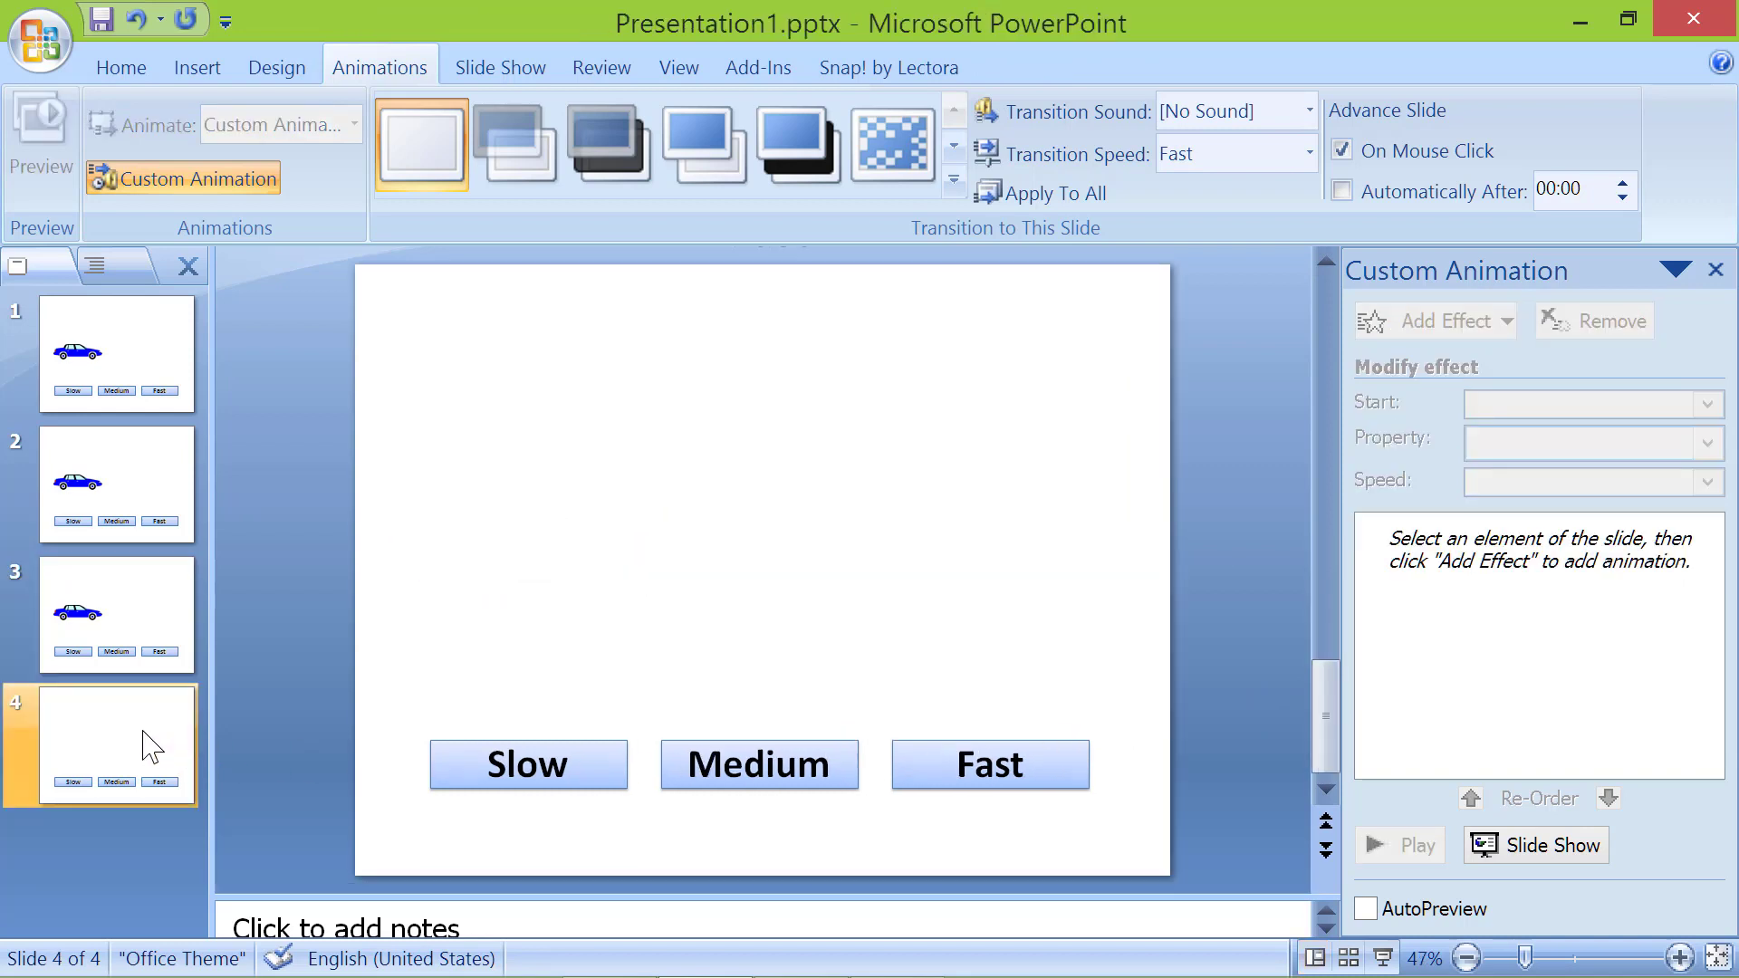
- Paste the animated car onto slide 4 and change its speed to Fast
{"action": "right_click", "coordinate": [516, 639]}
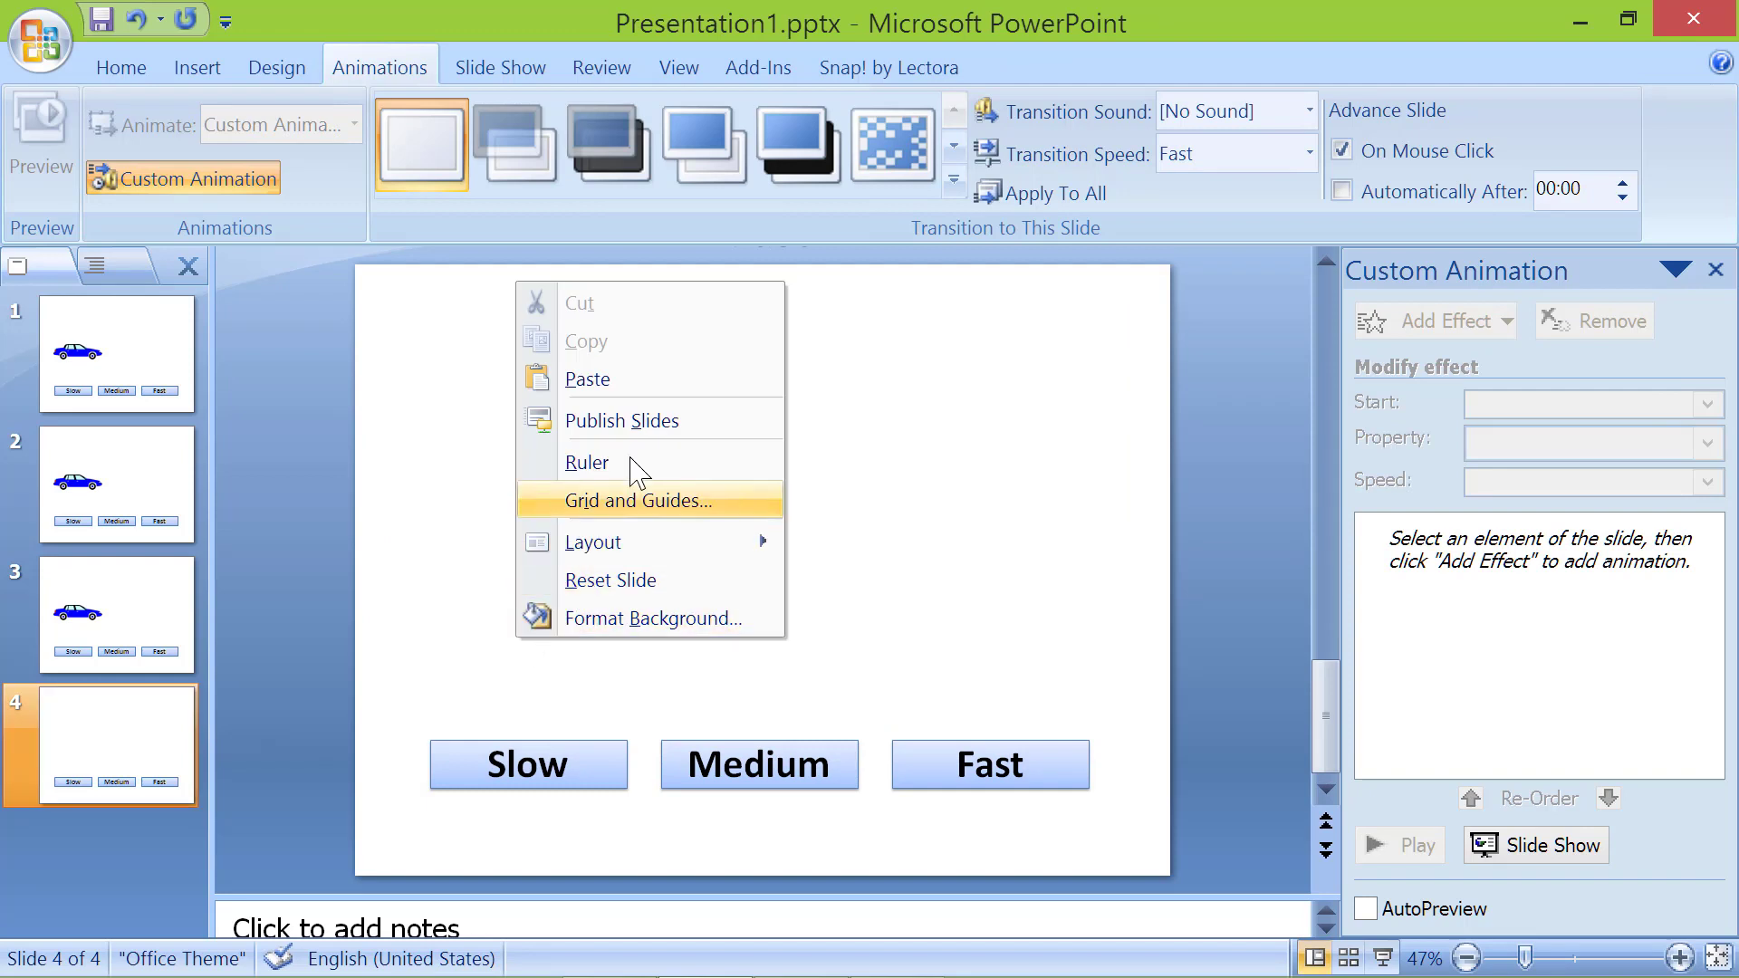
{"action": "left_click", "coordinate": [650, 382]}
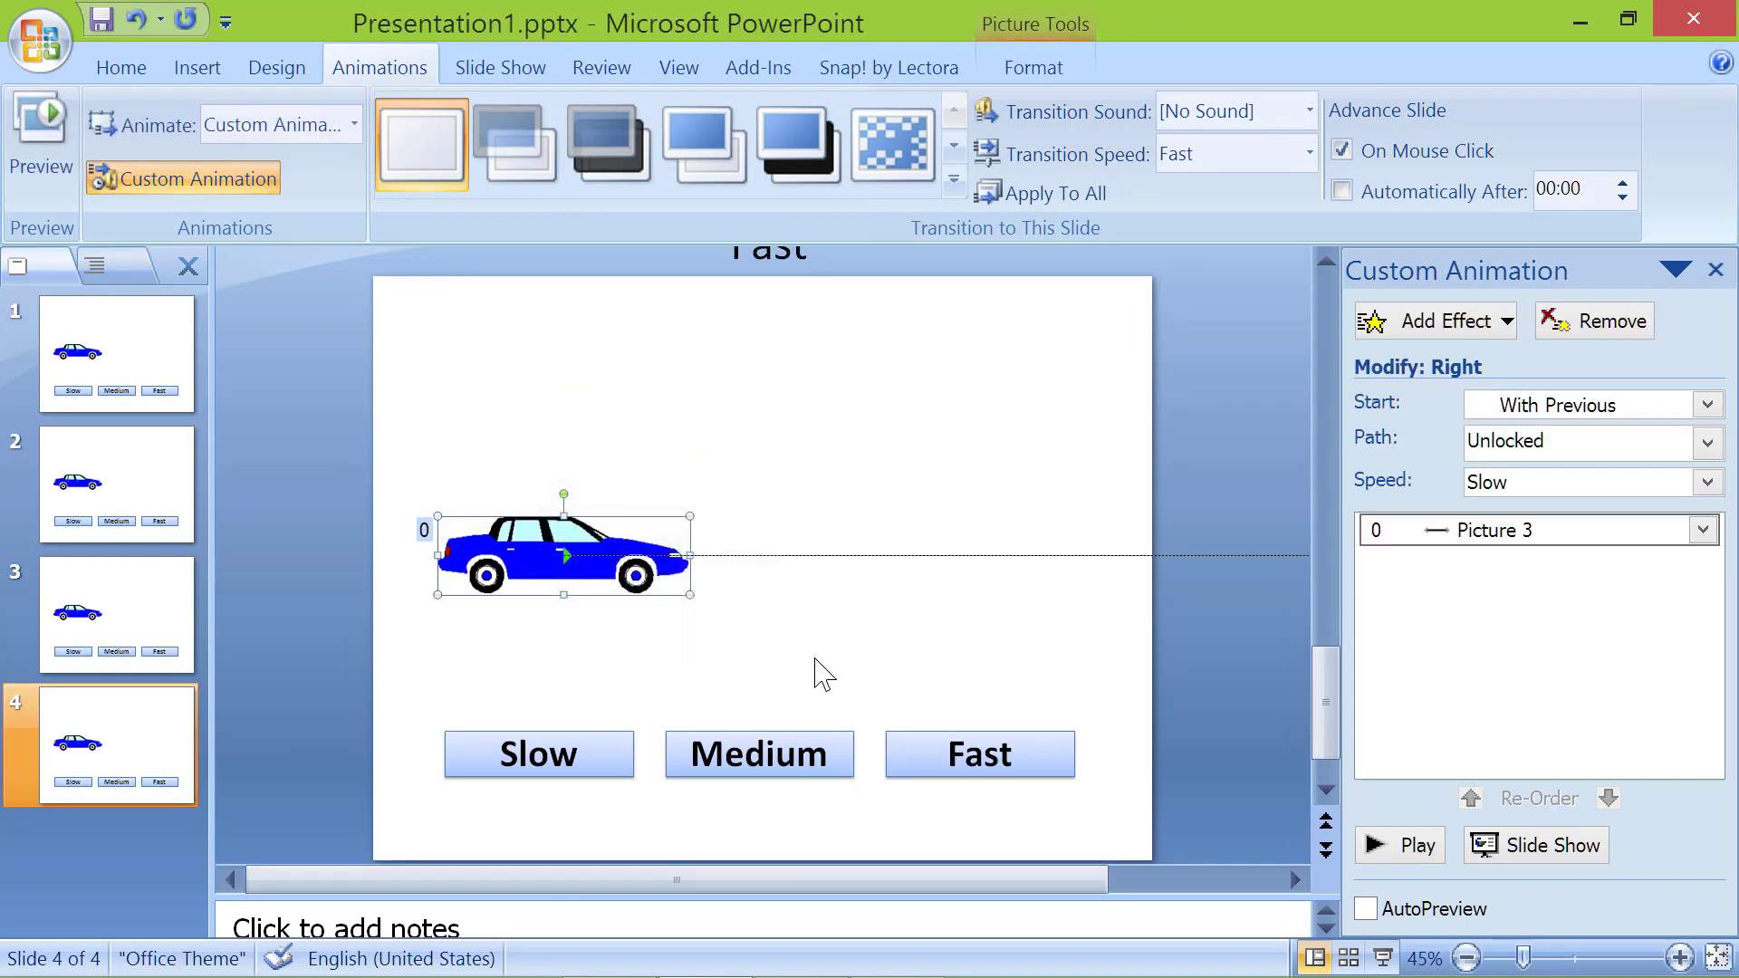
{"action": "left_click", "coordinate": [1708, 482]}
{"action": "left_click", "coordinate": [1629, 578]}
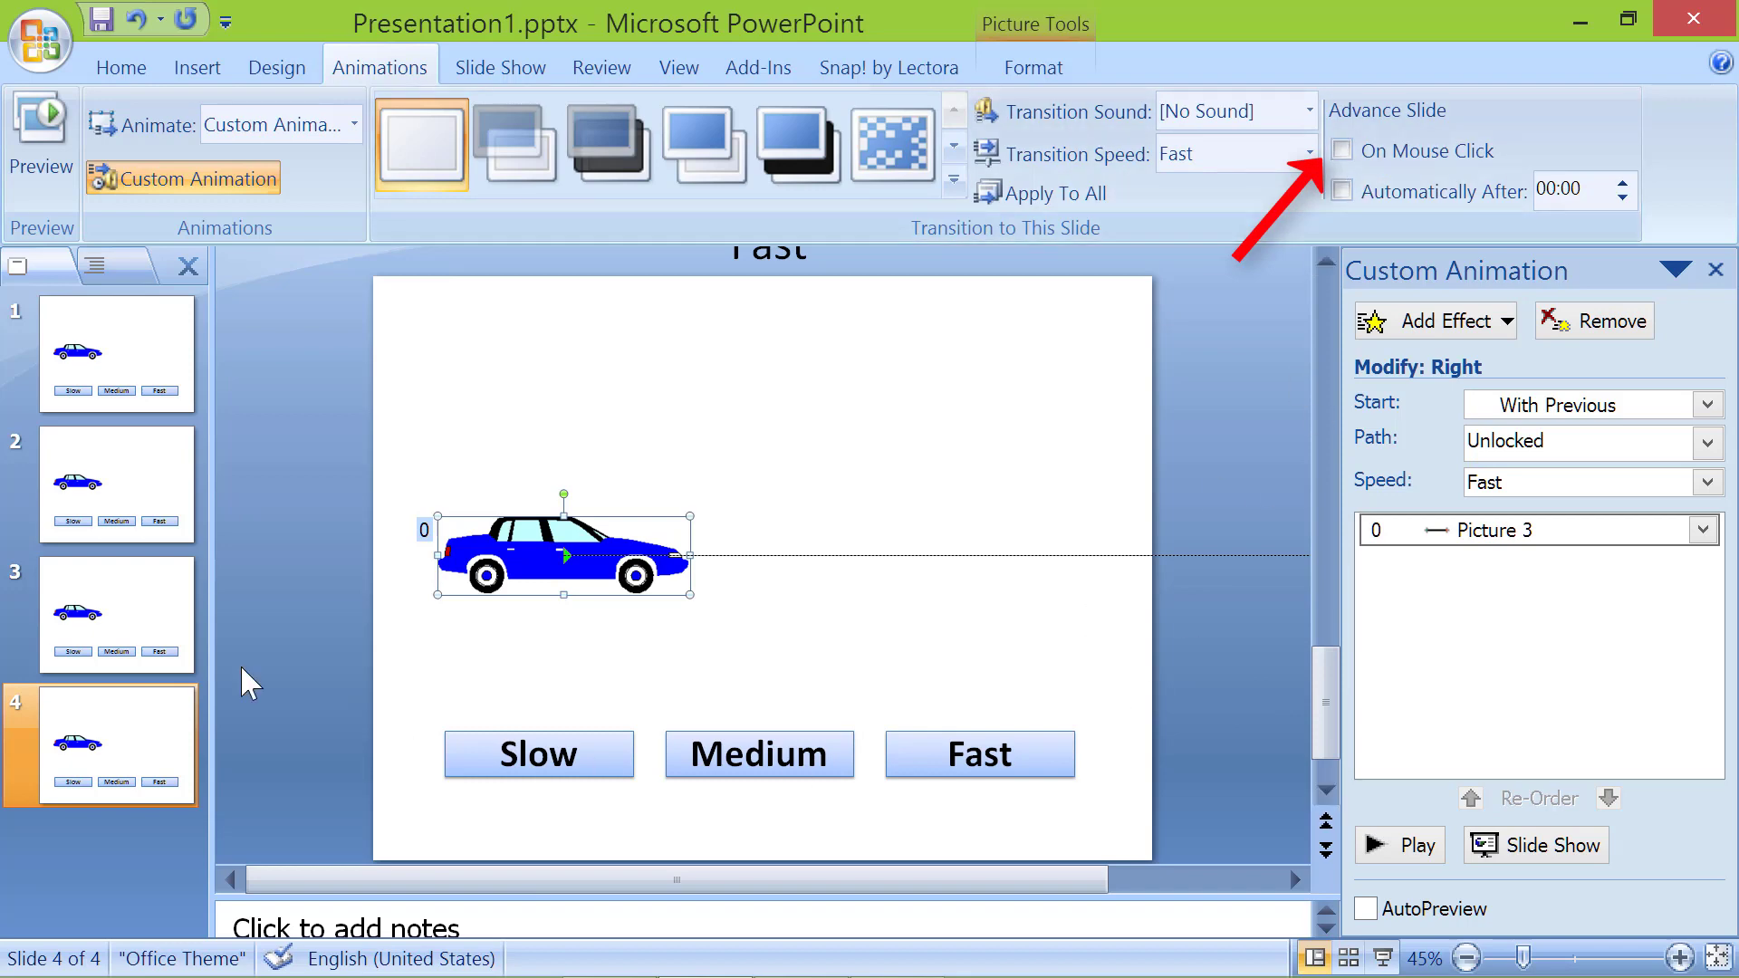
- Turn off On Mouse Click slide advance on slides 3, 2 and 1
{"action": "left_click", "coordinate": [157, 626]}
{"action": "left_click", "coordinate": [1341, 151]}
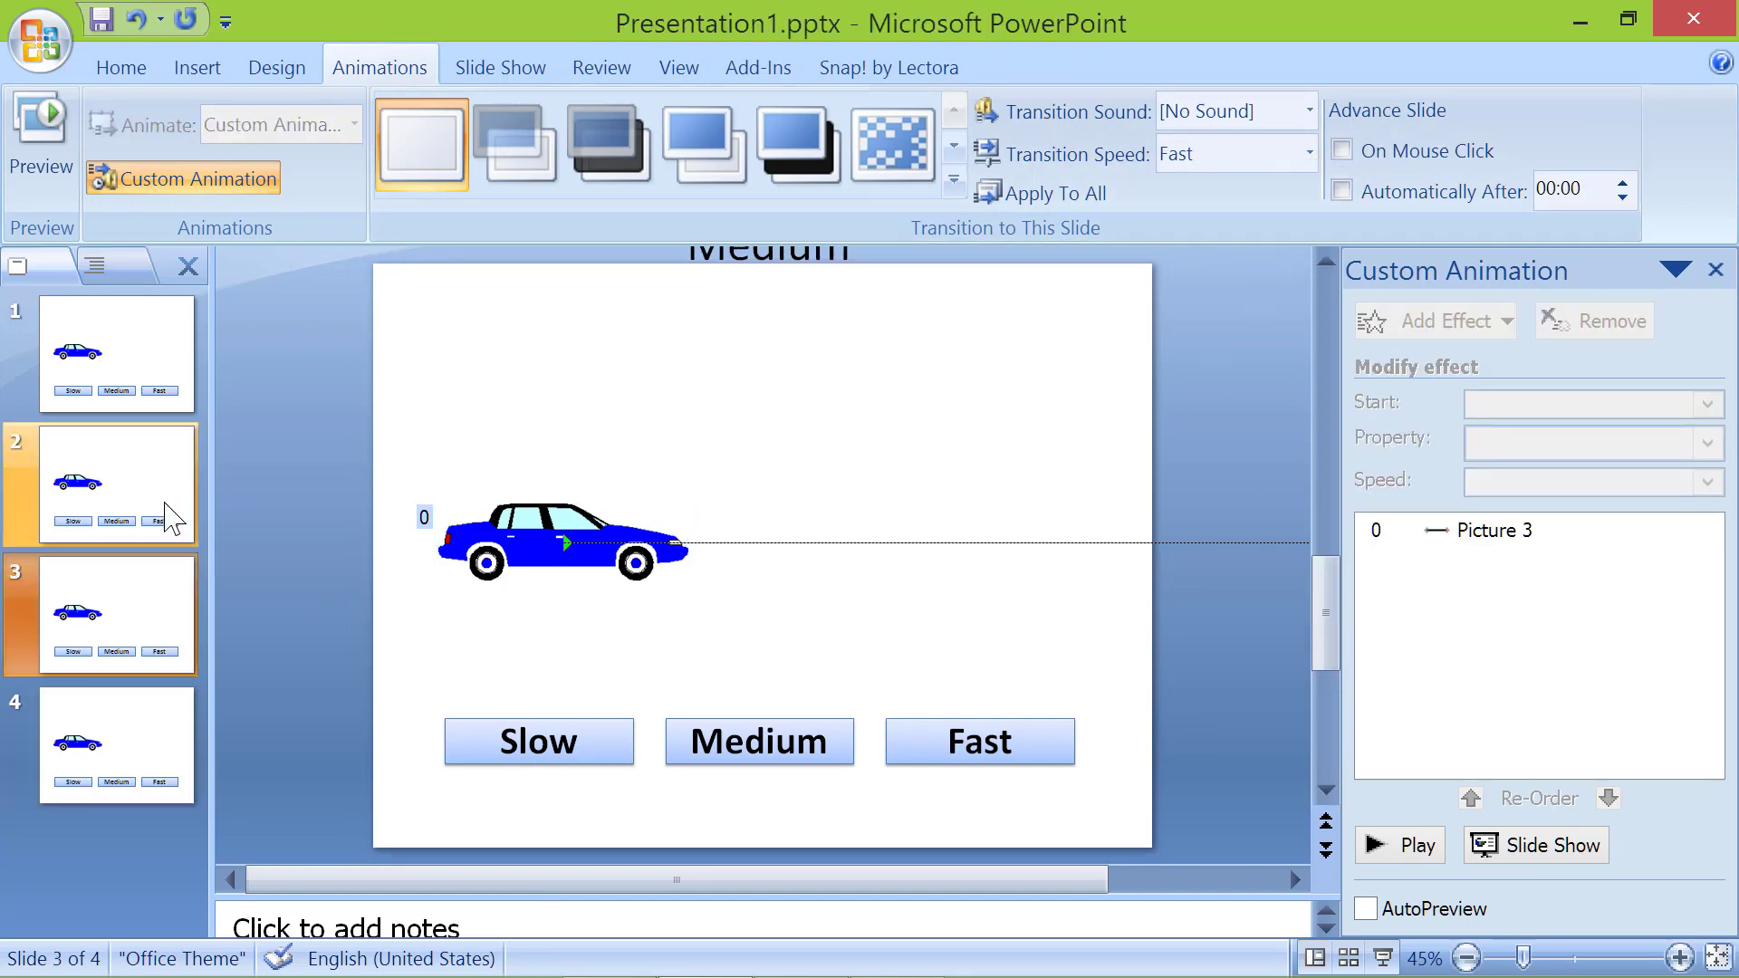
{"action": "left_click", "coordinate": [155, 485]}
{"action": "left_click", "coordinate": [1341, 152]}
{"action": "left_click", "coordinate": [176, 371]}
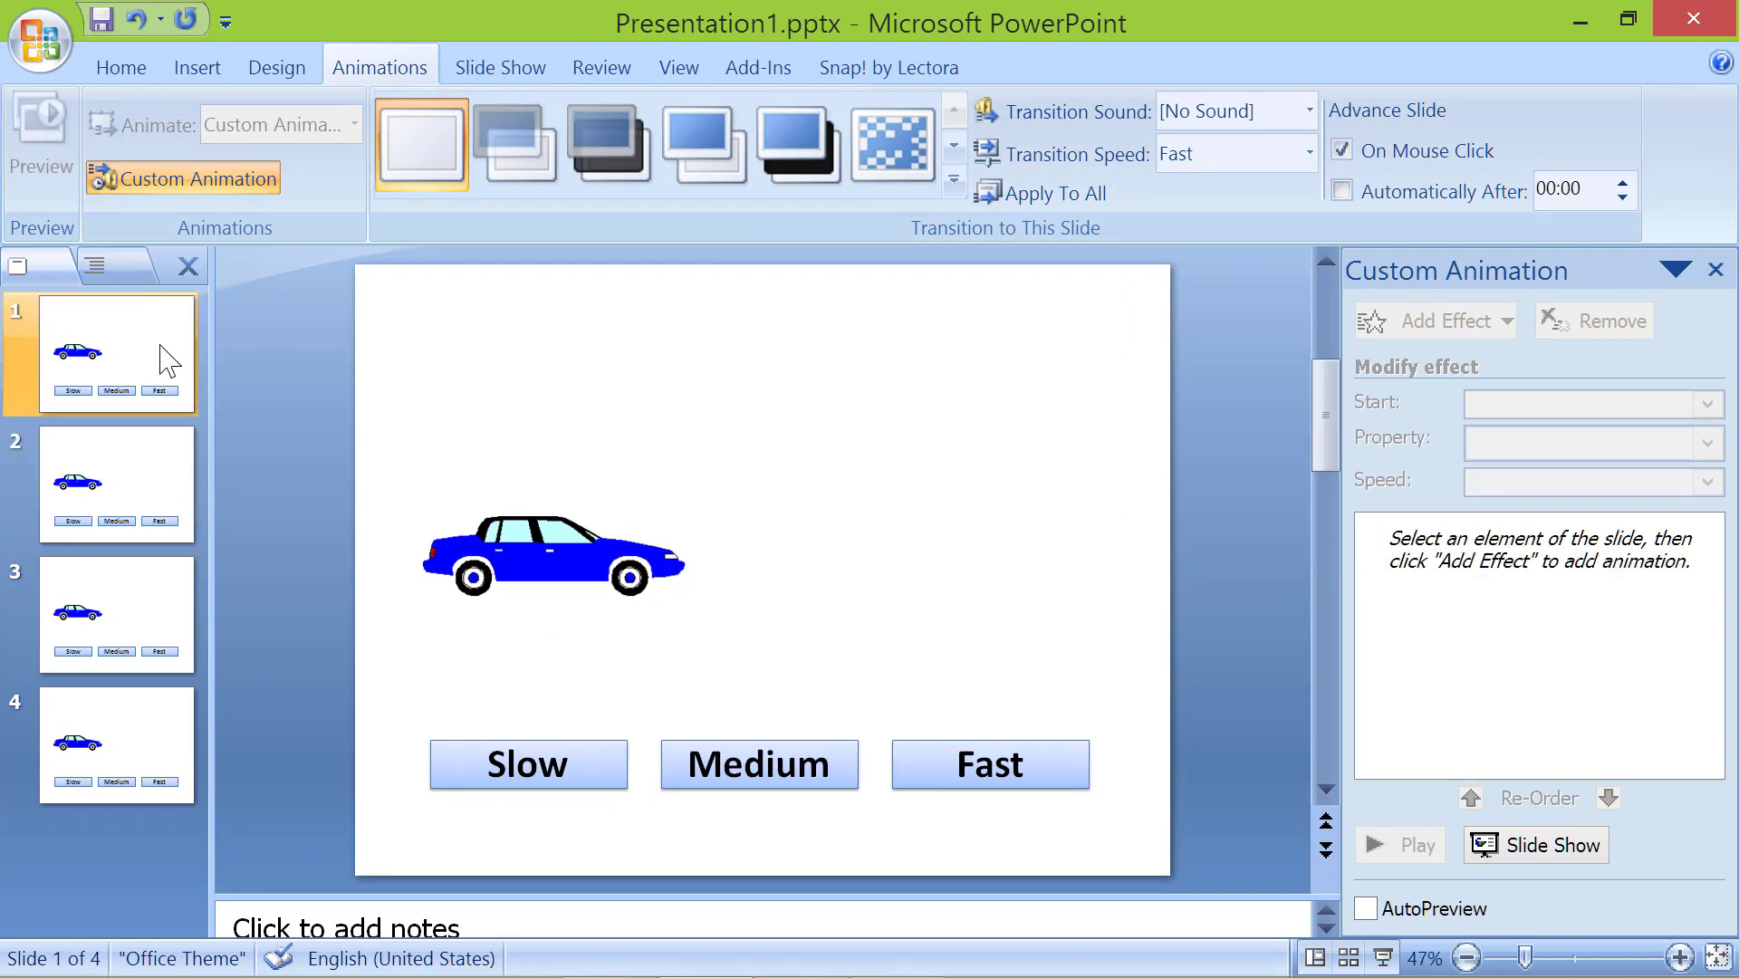
{"action": "left_click", "coordinate": [1341, 151]}
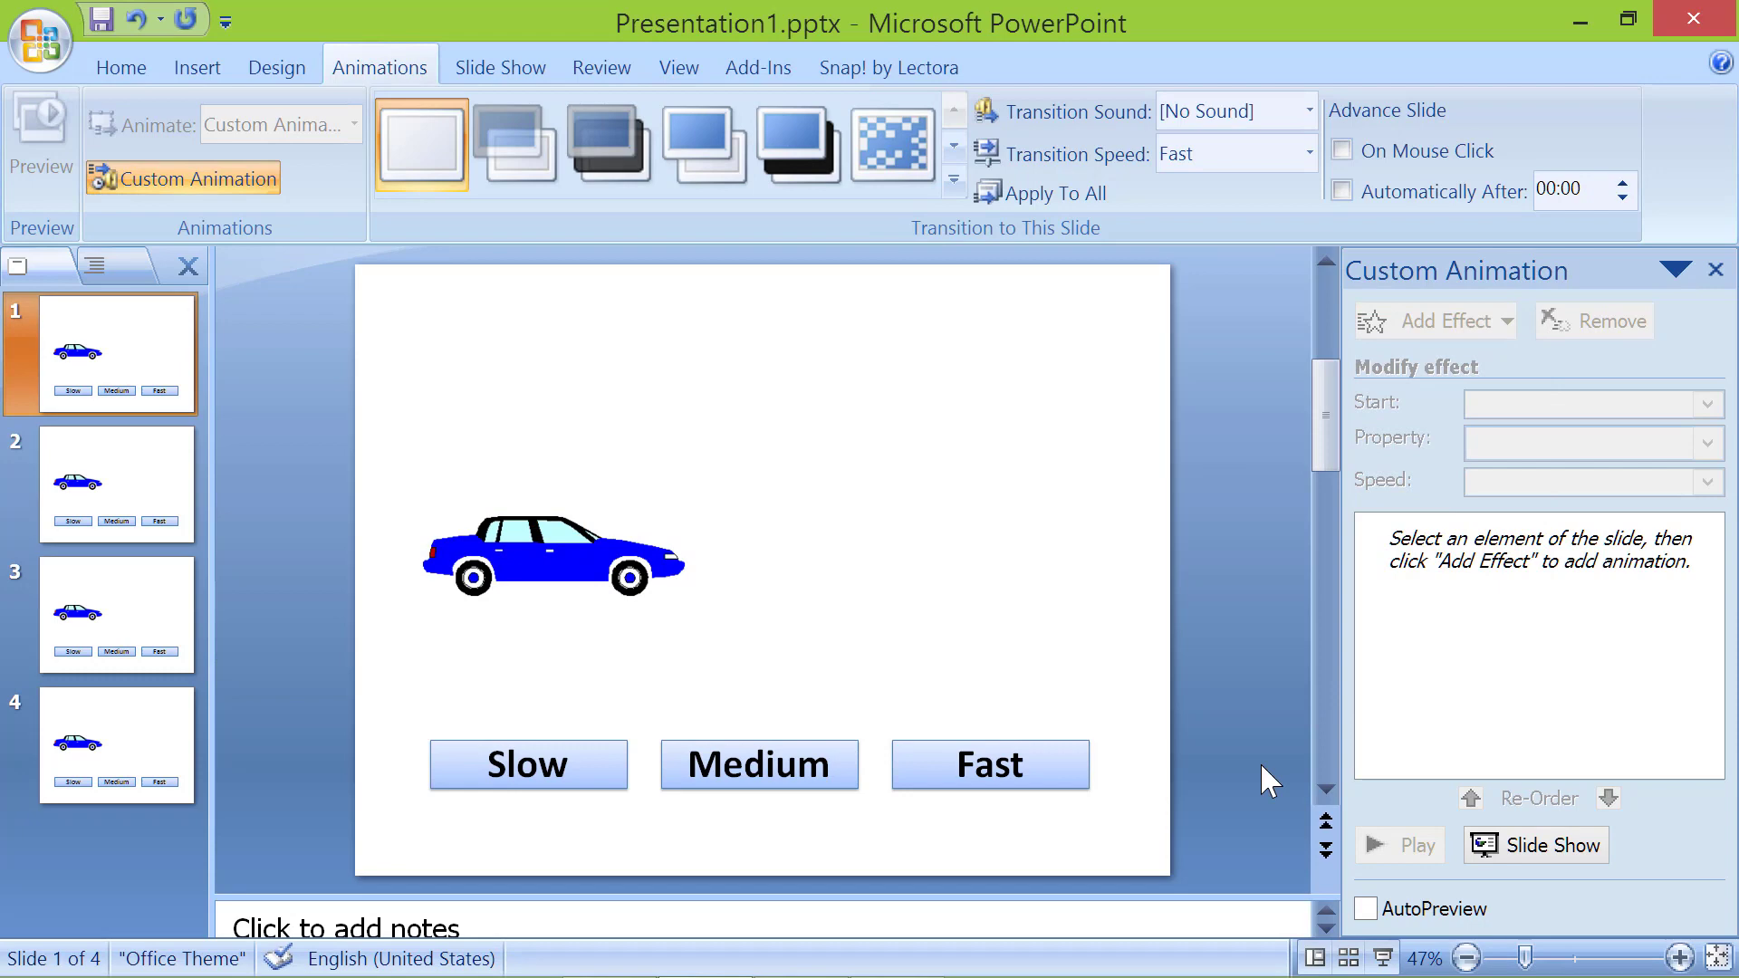
- Switch to Slide Master view and select the top-level master slide
{"action": "left_click", "coordinate": [703, 76]}
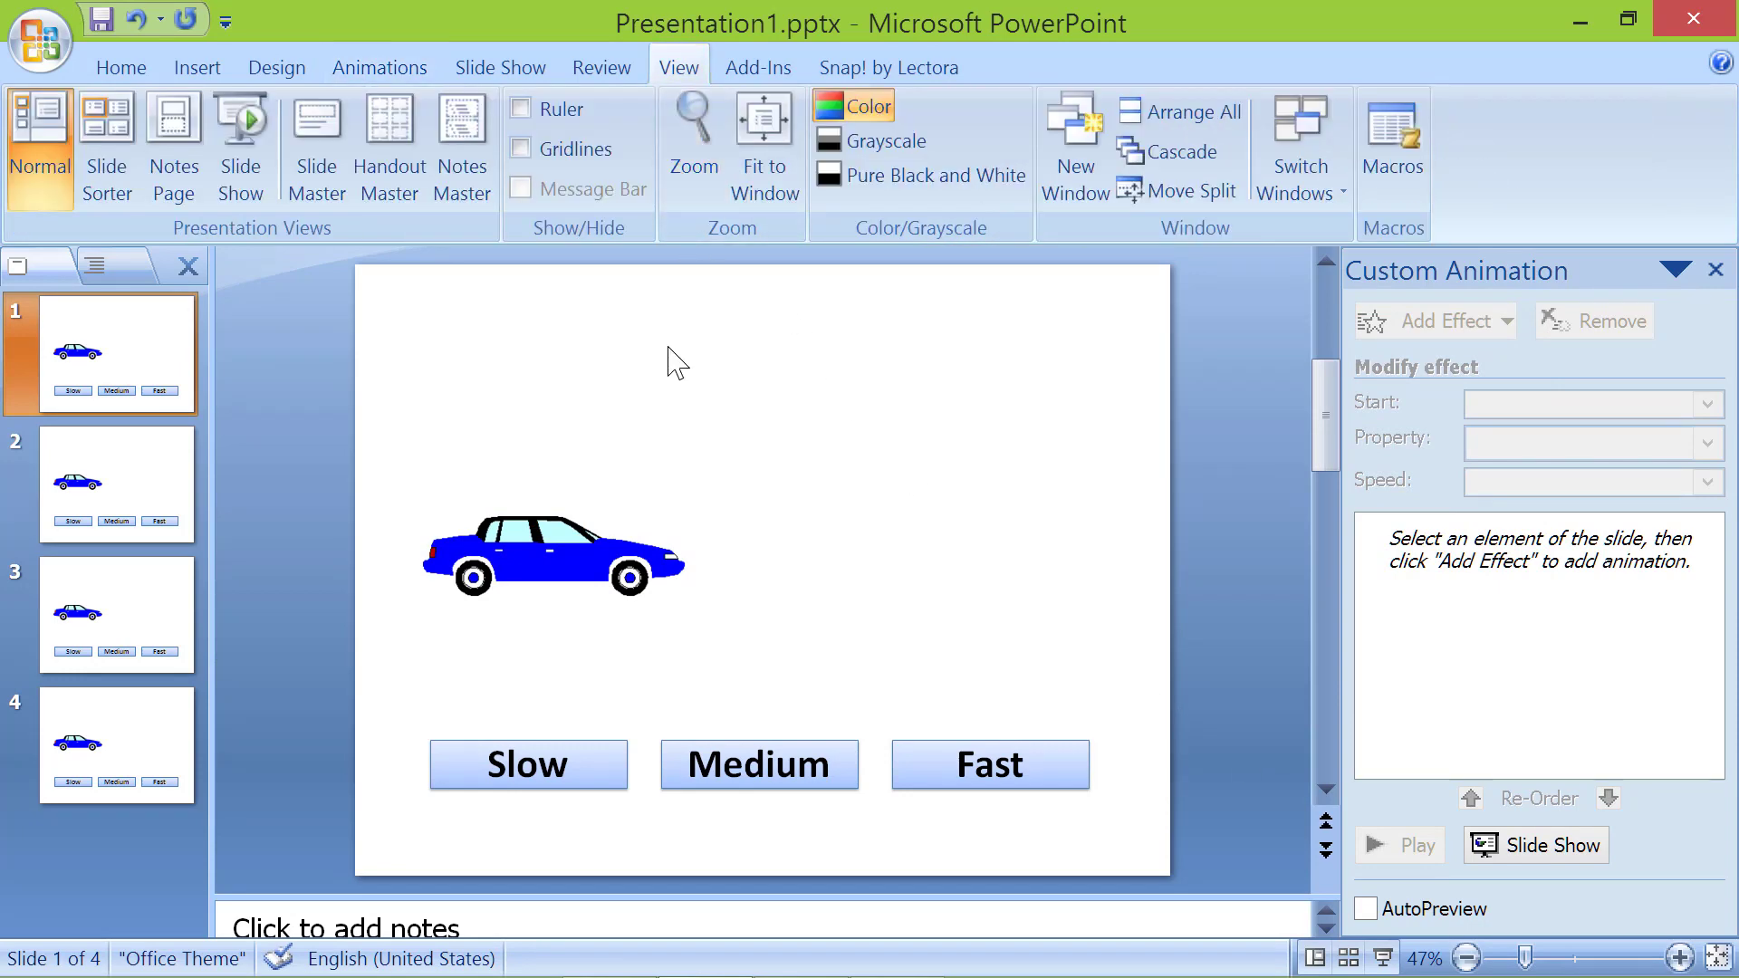
{"action": "left_click", "coordinate": [316, 149]}
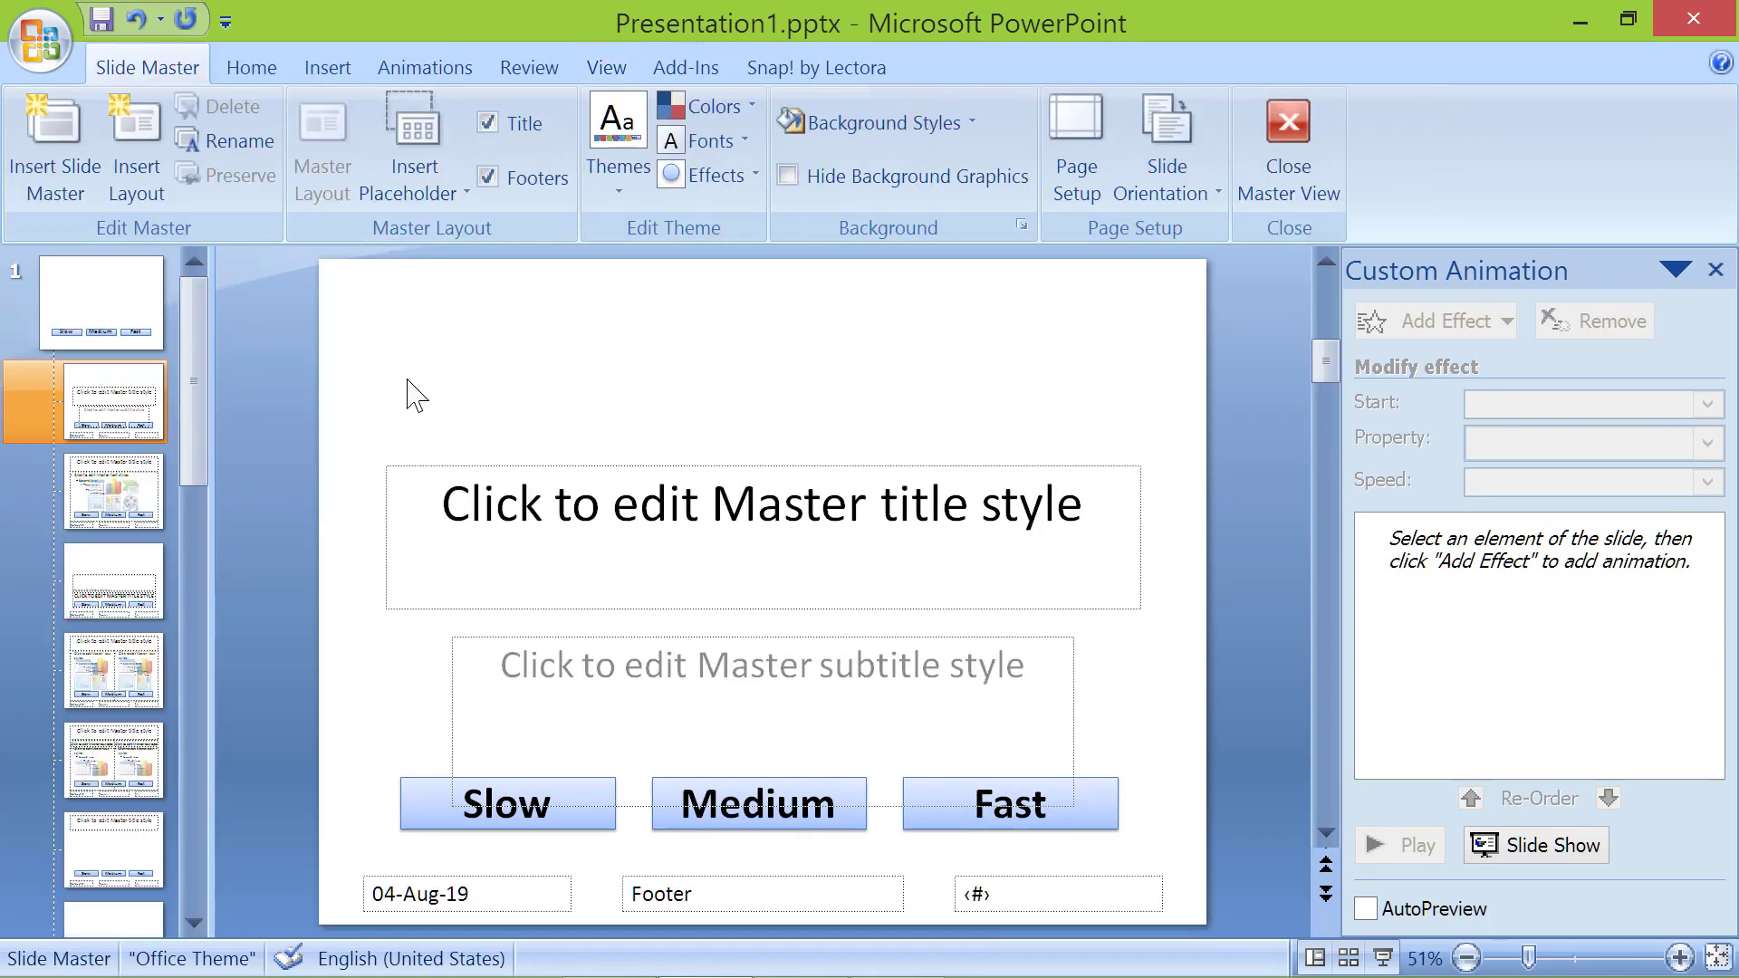
{"action": "left_click", "coordinate": [134, 313]}
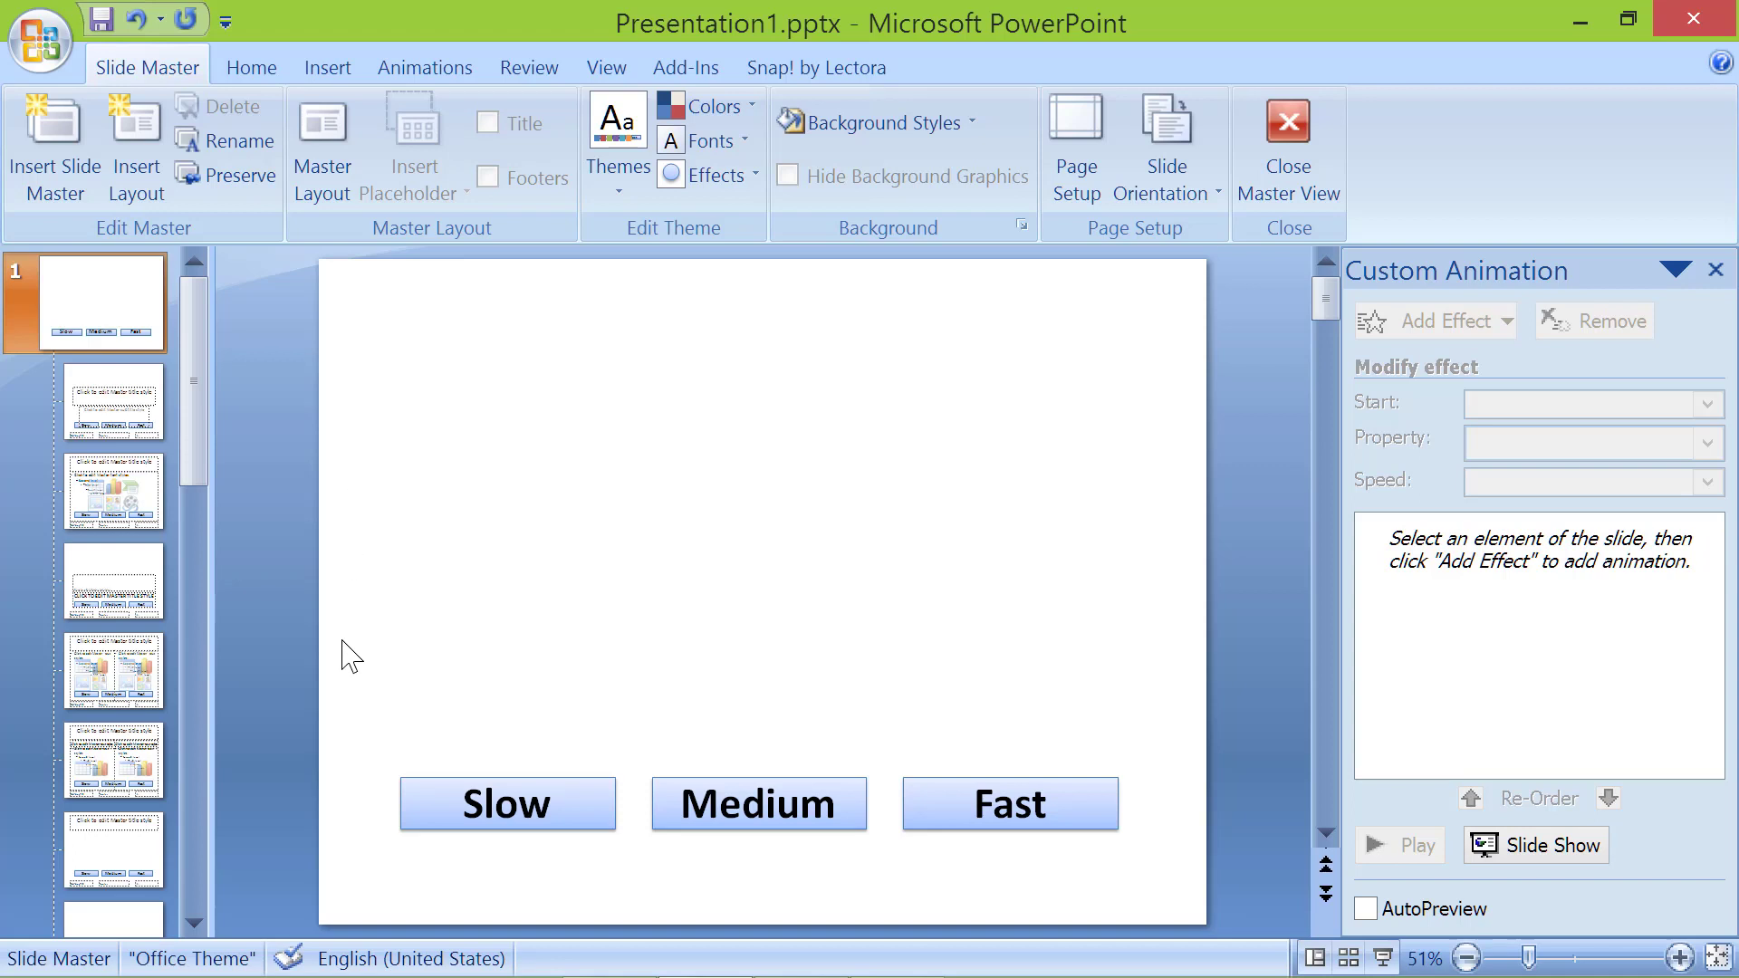
- Hyperlink the Slow button to the Slow slide in this document
{"action": "left_click", "coordinate": [595, 826]}
{"action": "right_click", "coordinate": [594, 826]}
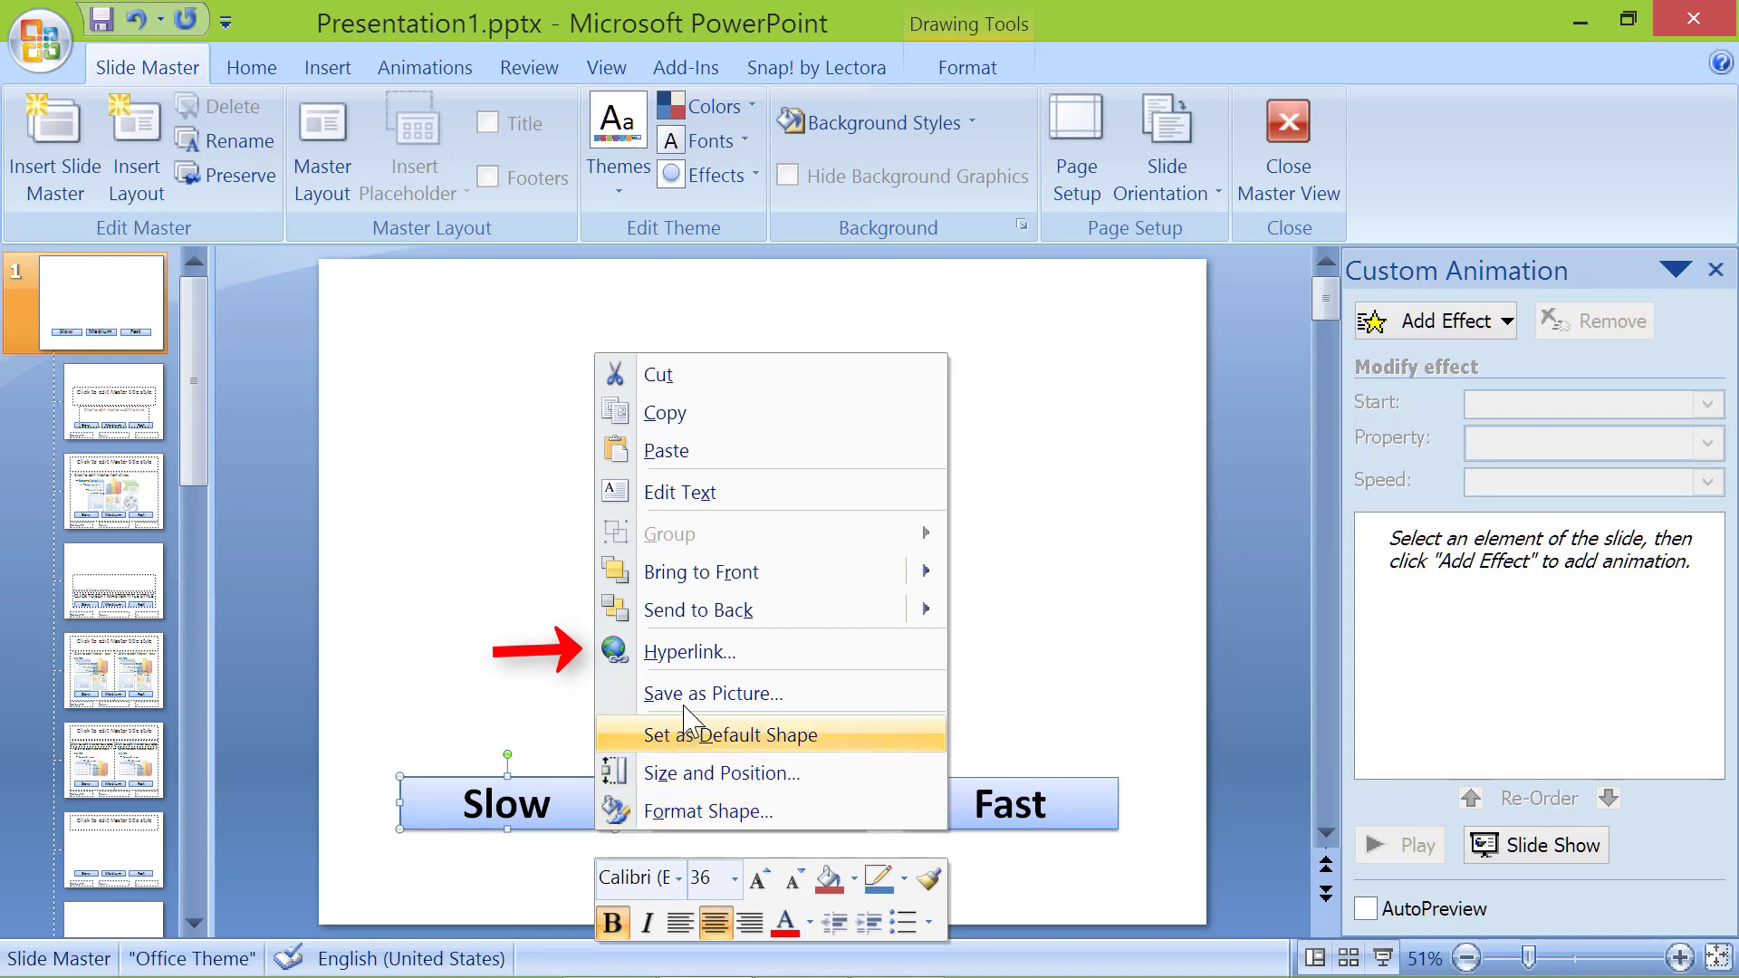
{"action": "left_click", "coordinate": [688, 652]}
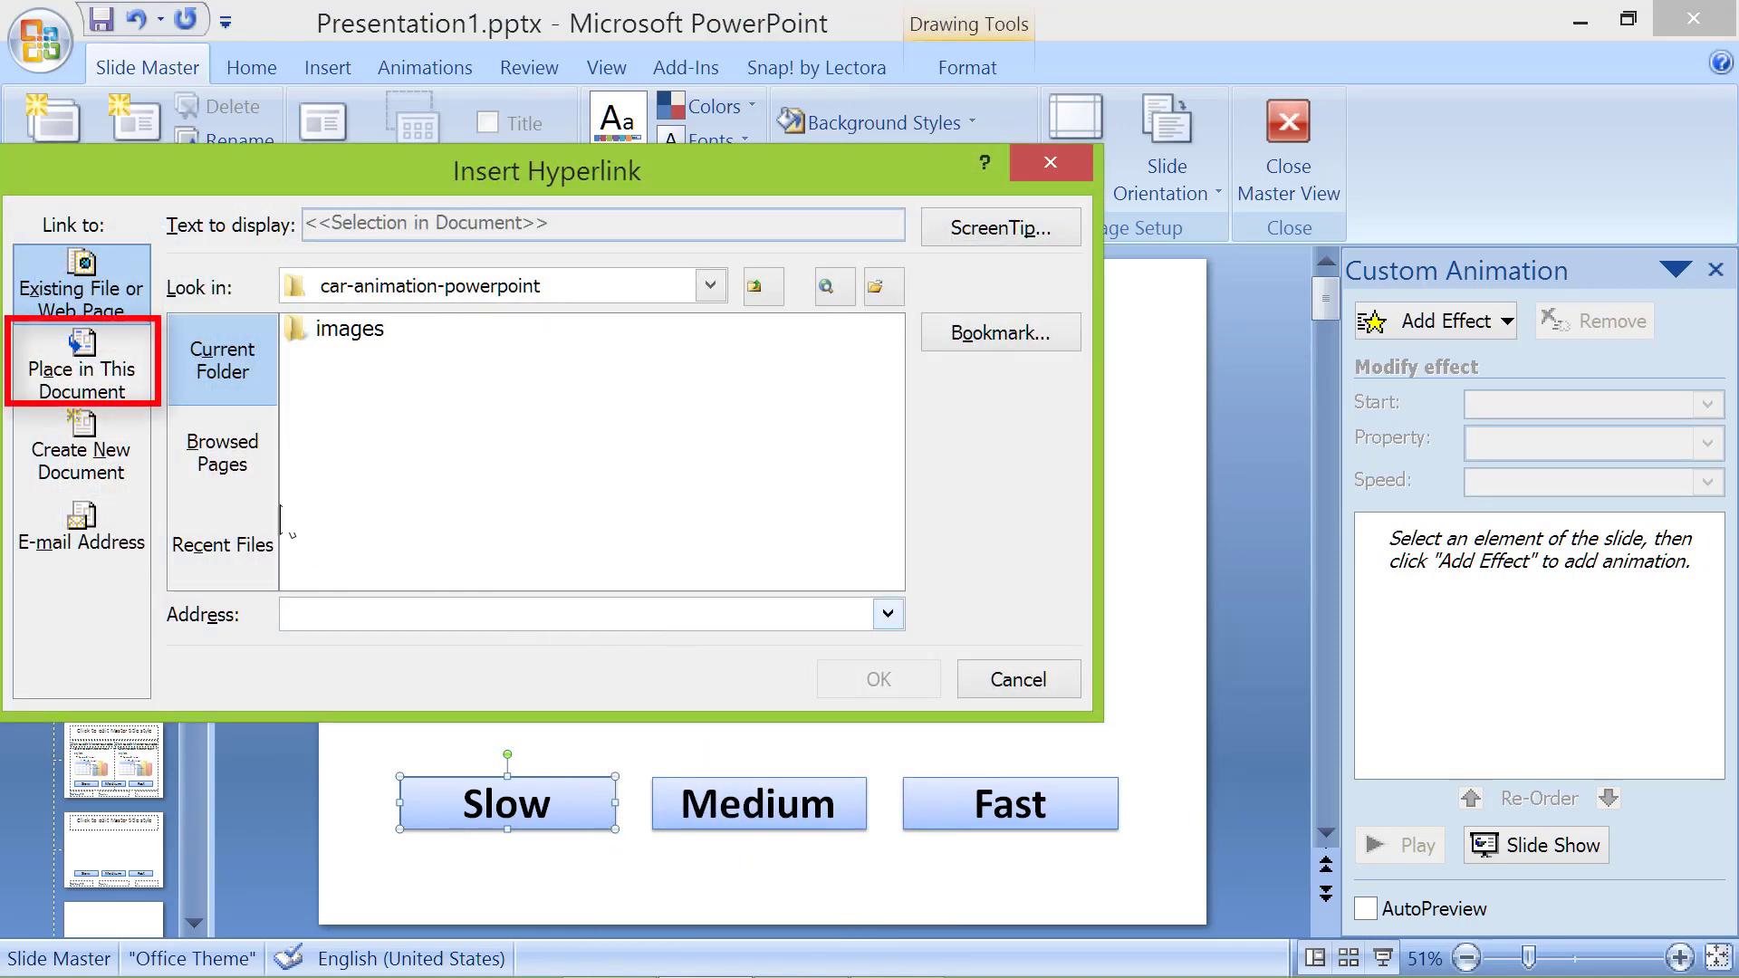
{"action": "left_click", "coordinate": [82, 367]}
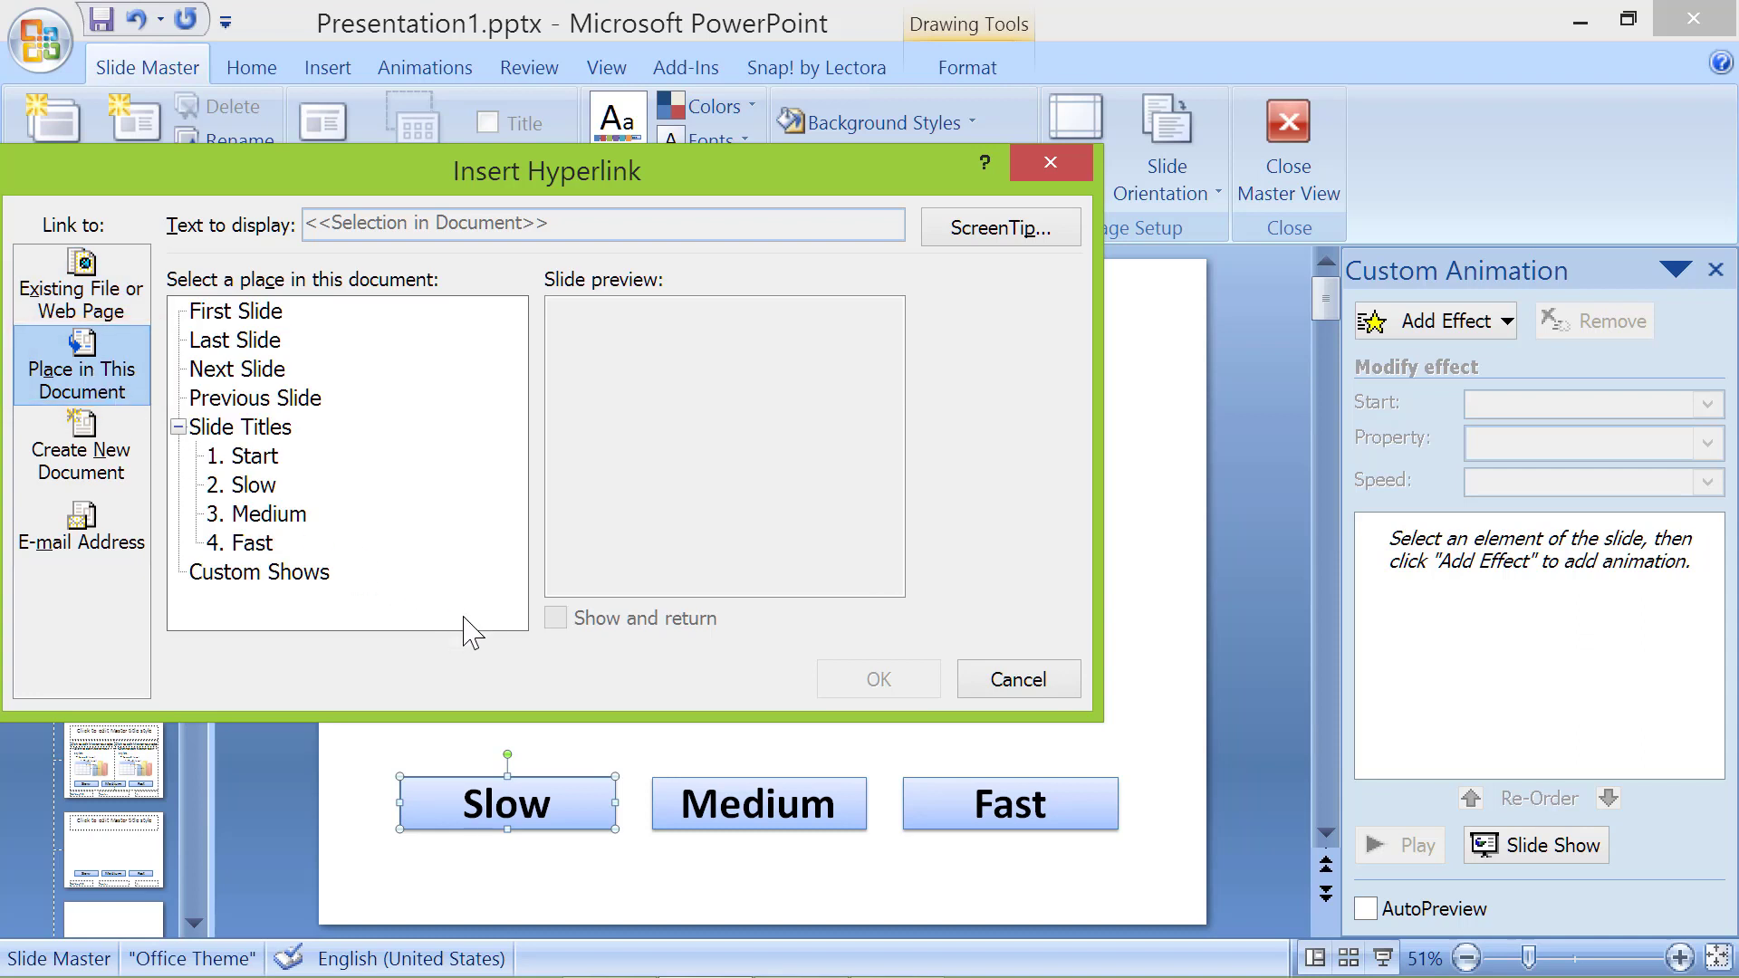
{"action": "left_click", "coordinate": [260, 489]}
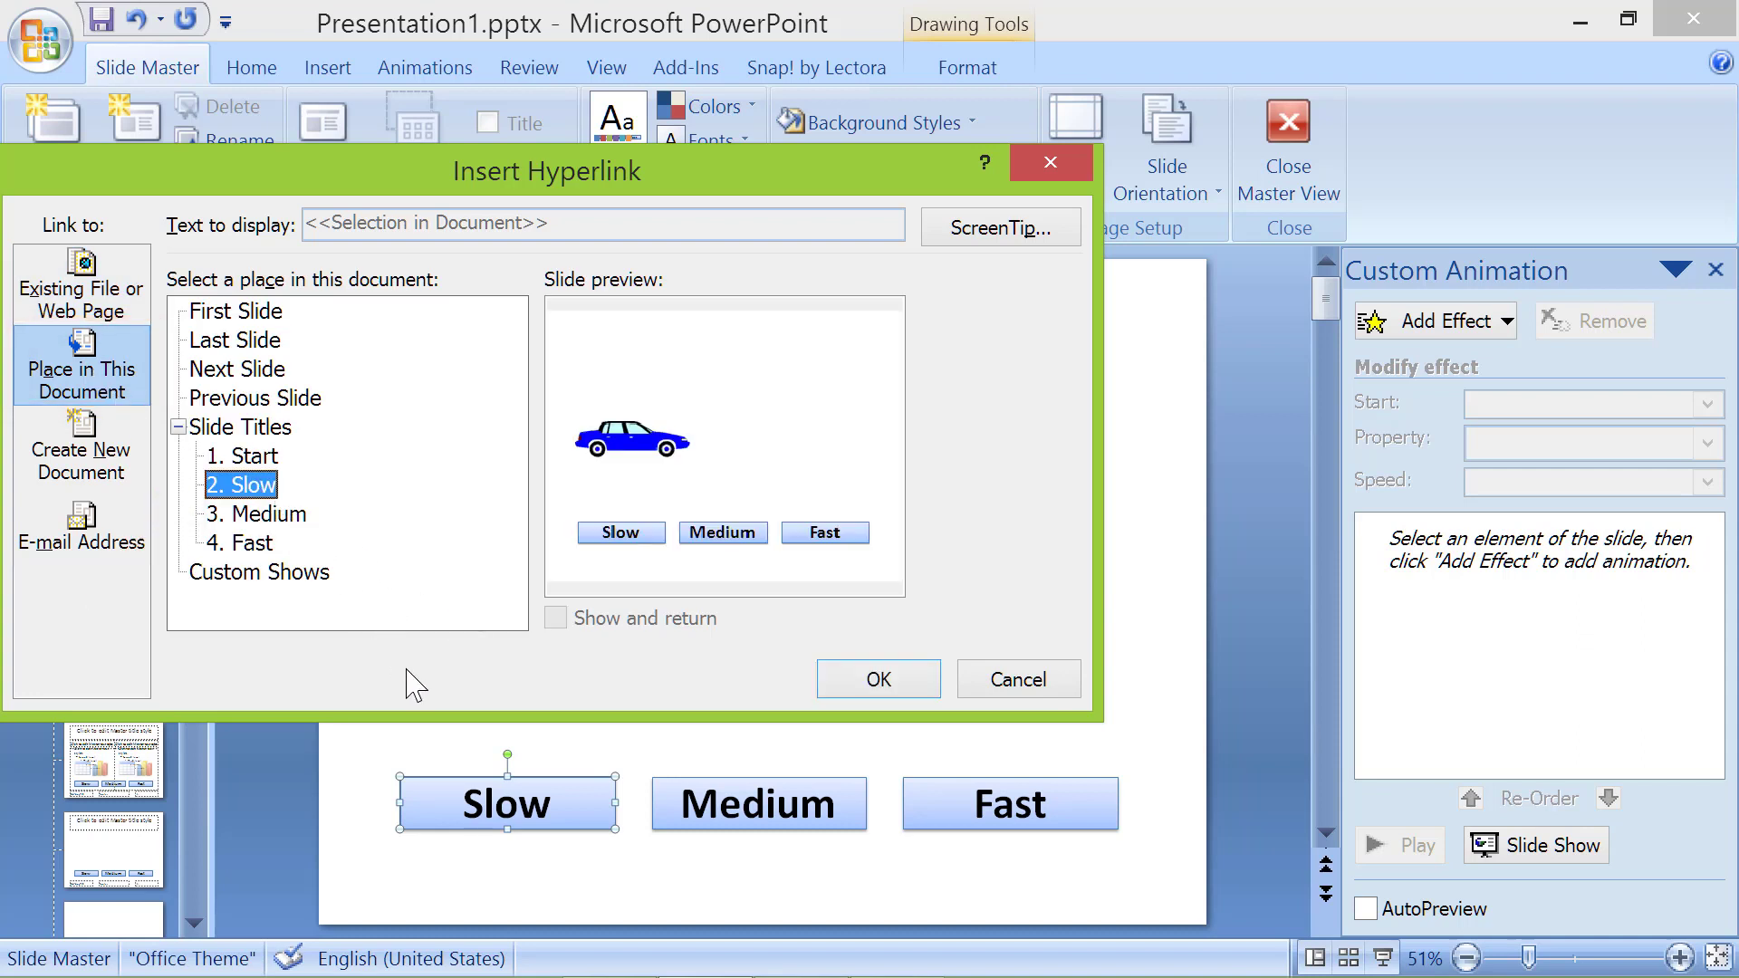
{"action": "left_click", "coordinate": [874, 684]}
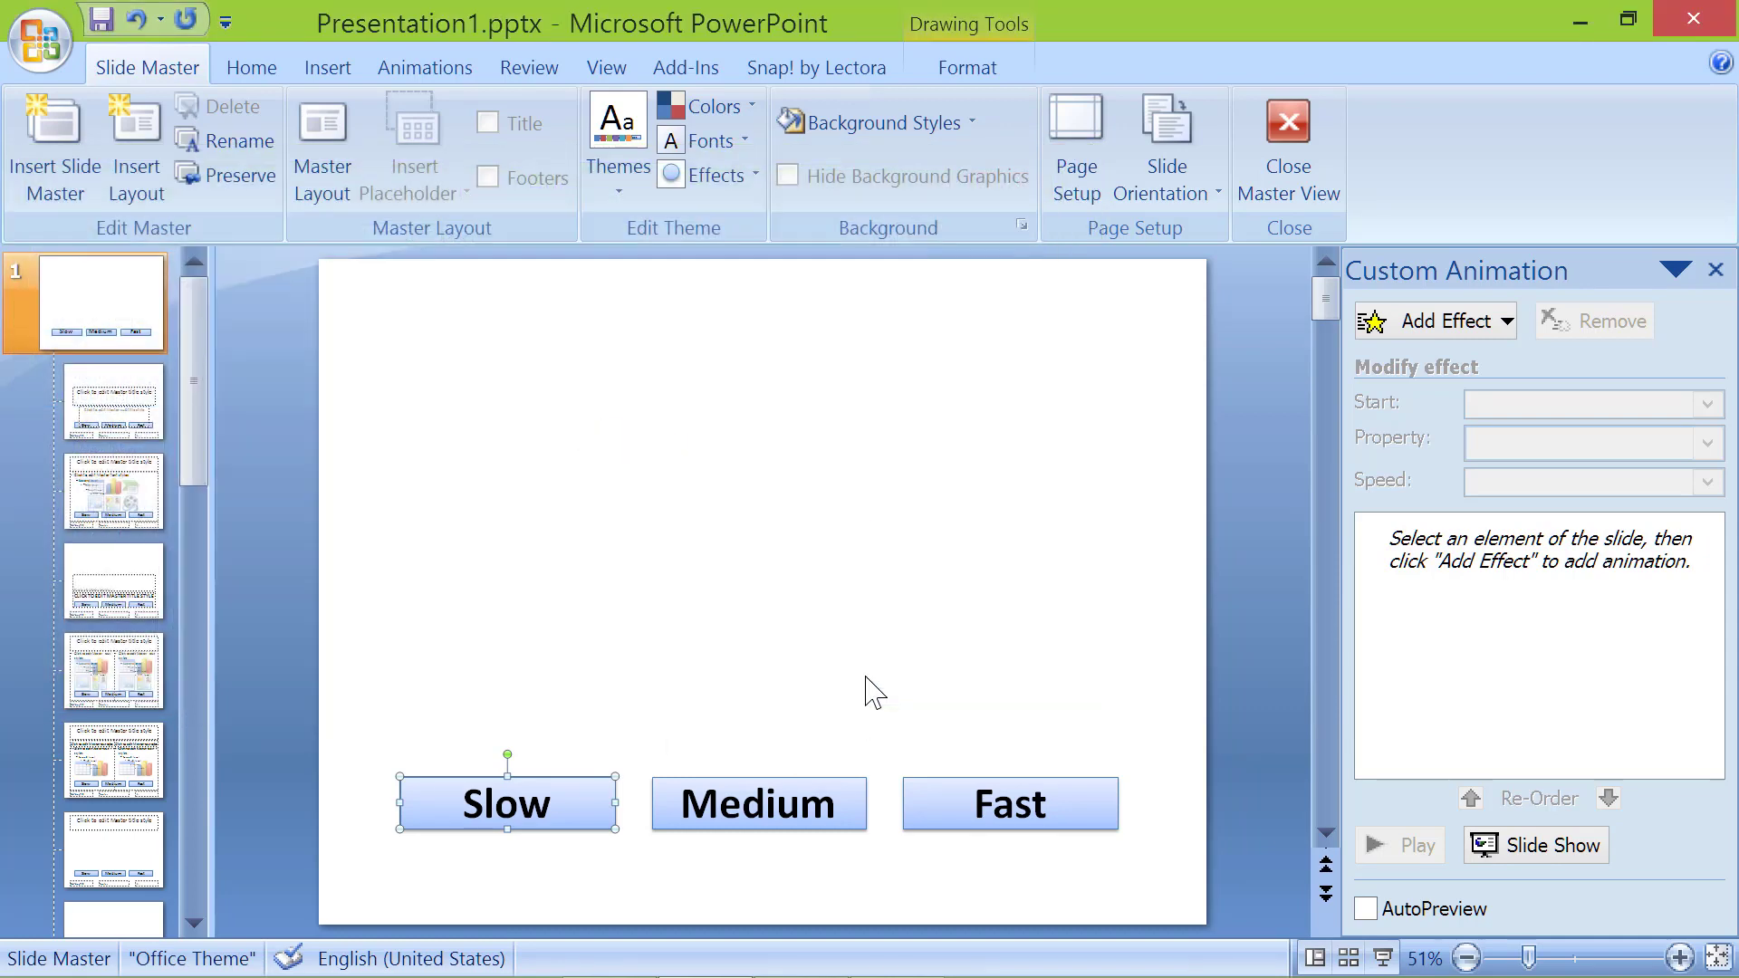
- Hyperlink the Medium button to slide 3, Medium
{"action": "right_click", "coordinate": [846, 824]}
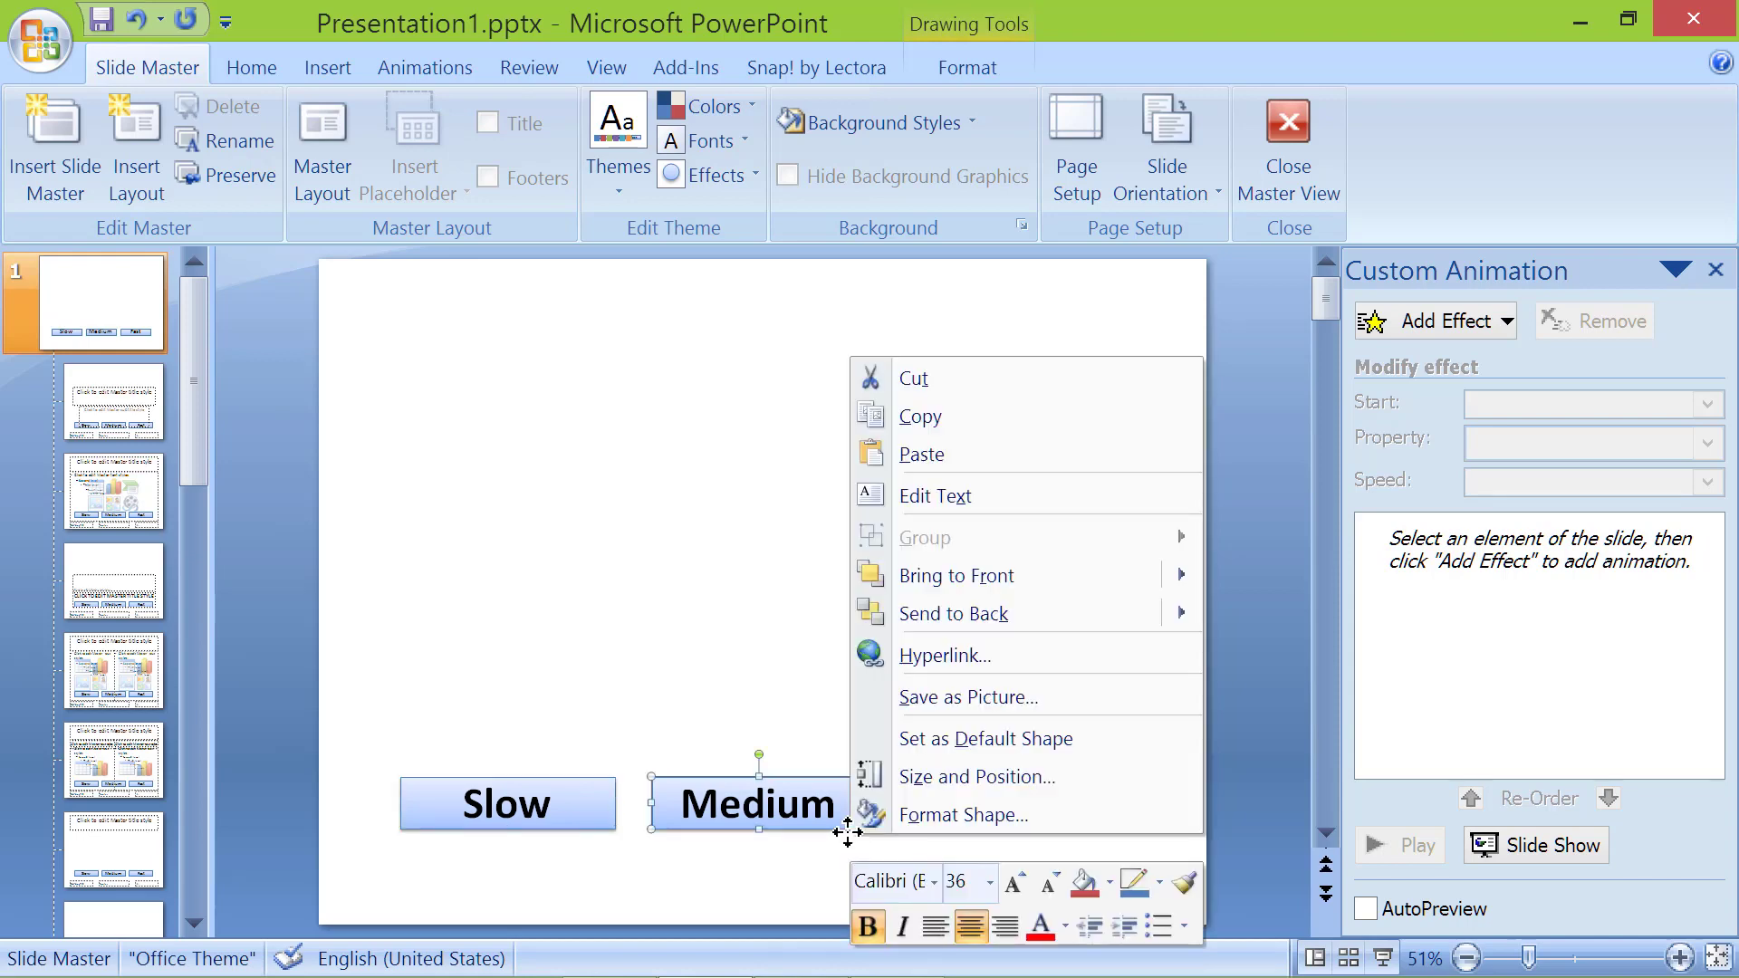
{"action": "left_click", "coordinate": [865, 658]}
{"action": "left_click", "coordinate": [310, 514]}
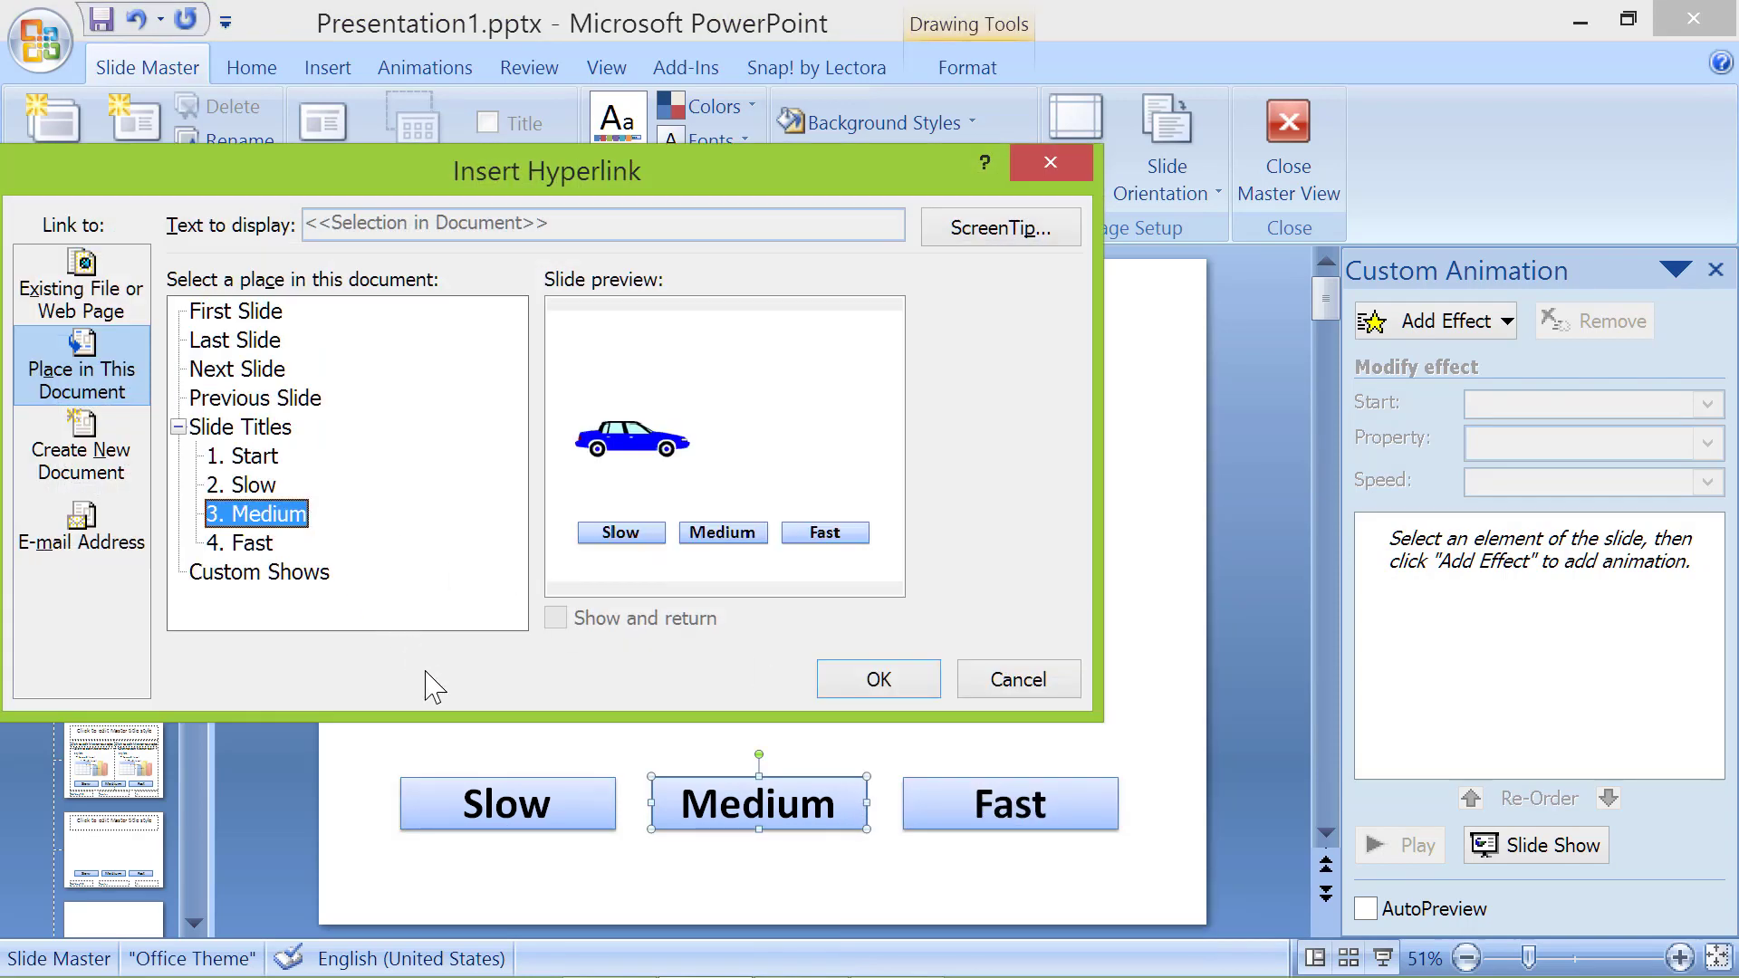
{"action": "left_click", "coordinate": [879, 680]}
- Hyperlink the Fast button to slide 4, Fast
{"action": "right_click", "coordinate": [1092, 815]}
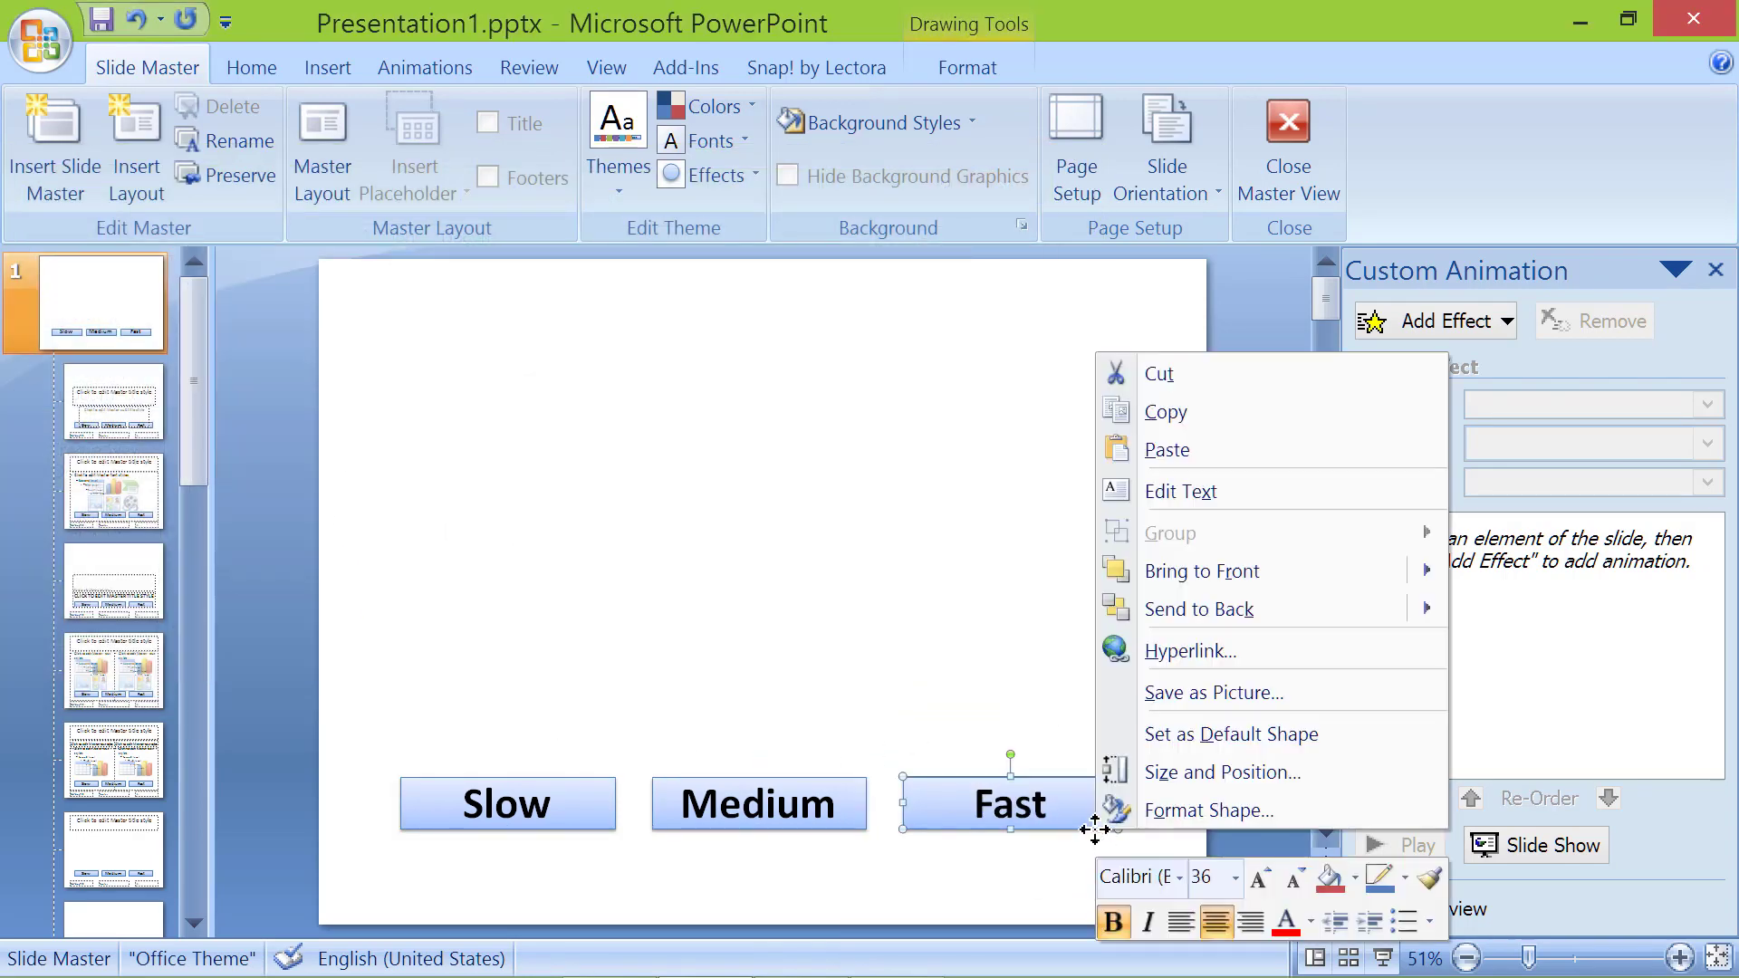
{"action": "left_click", "coordinate": [1192, 657]}
{"action": "left_click", "coordinate": [240, 542]}
{"action": "left_click", "coordinate": [900, 679]}
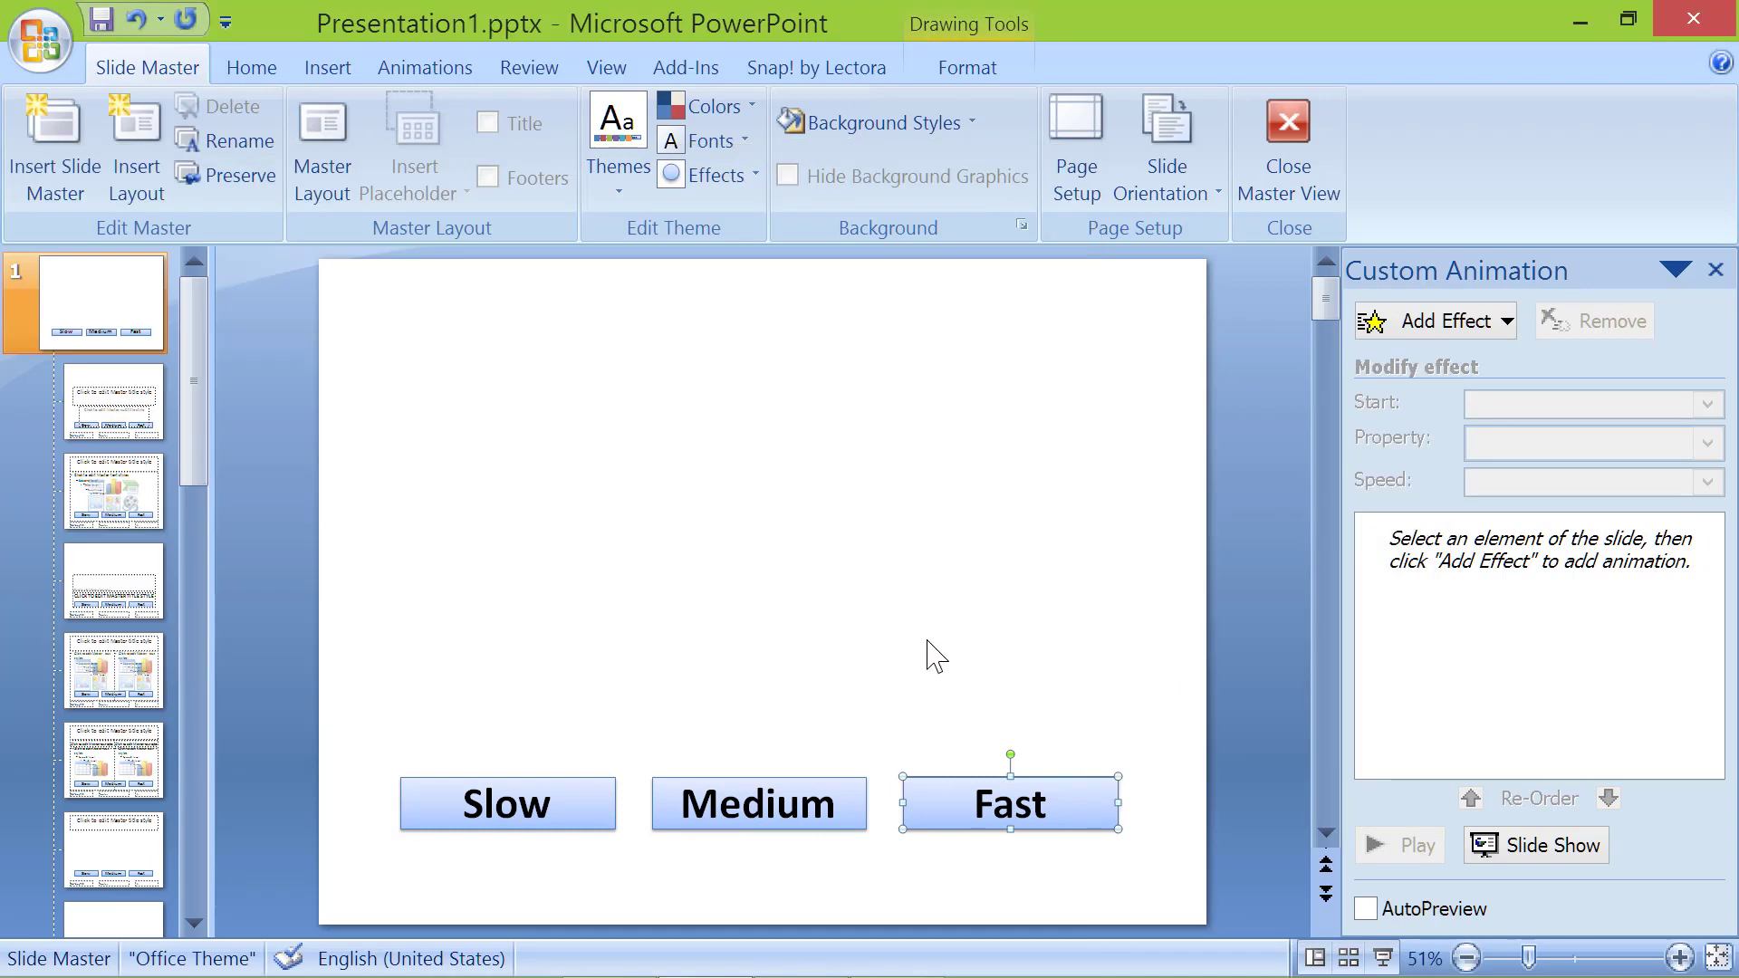
- Close Master View and run the slide show with F5 to test the buttons
{"action": "left_click", "coordinate": [1309, 156]}
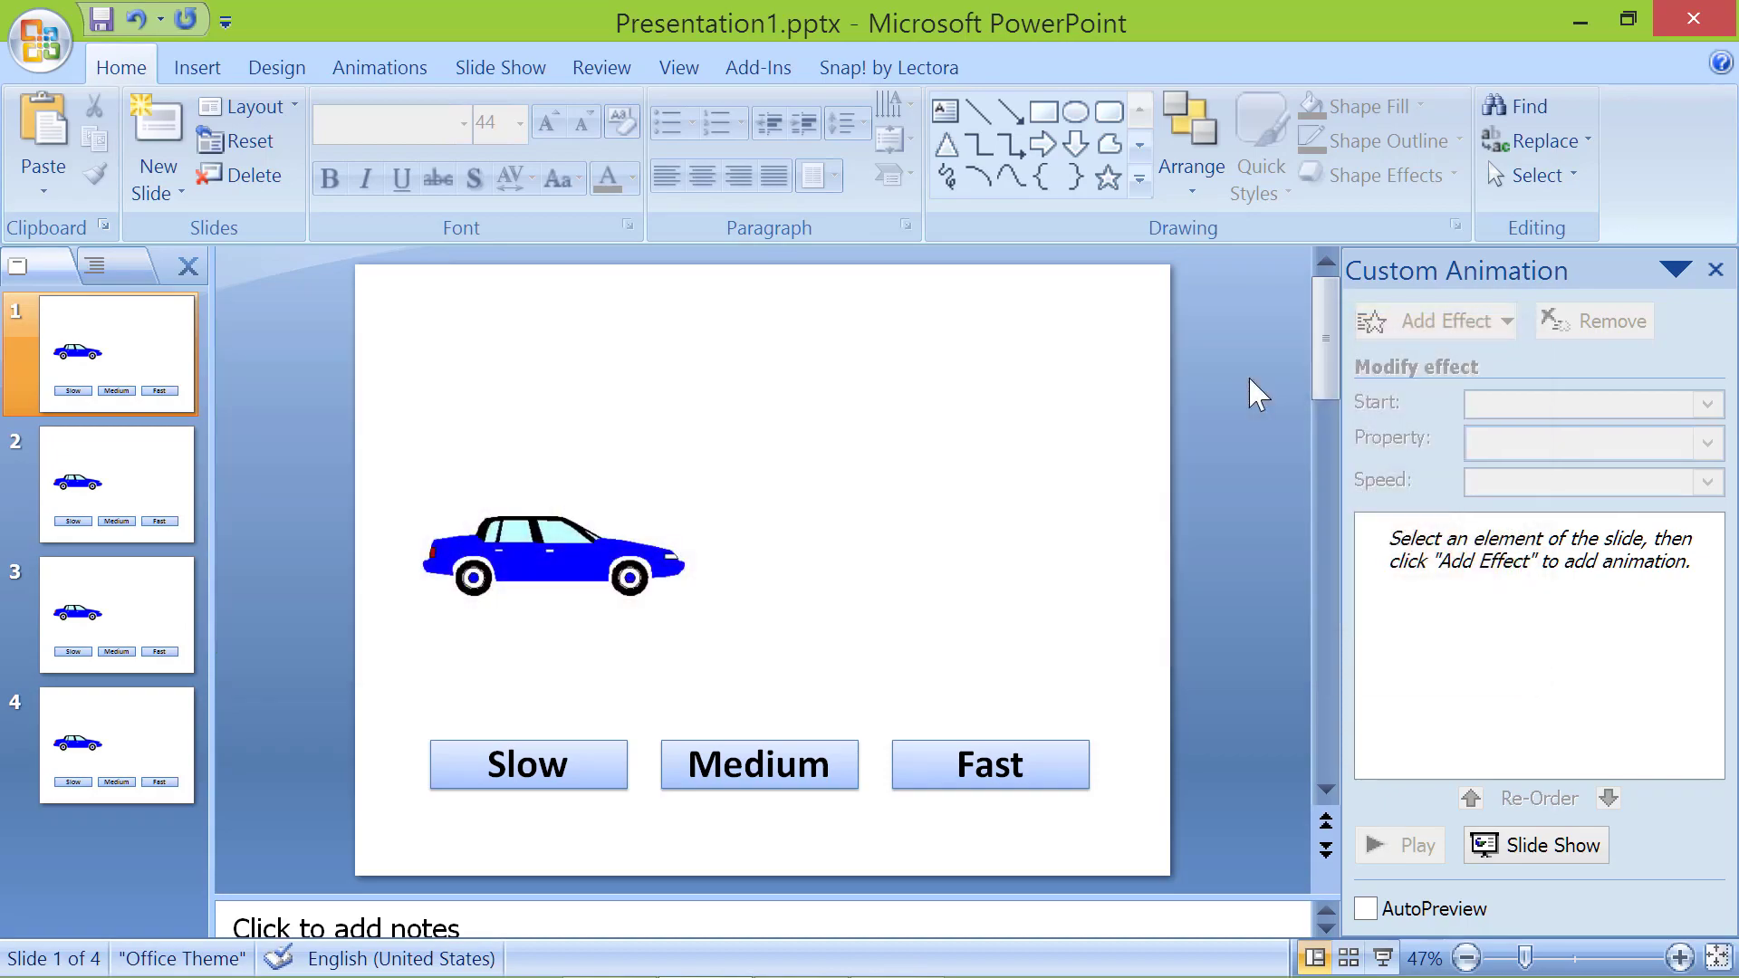
{"action": "key", "text": "F5"}
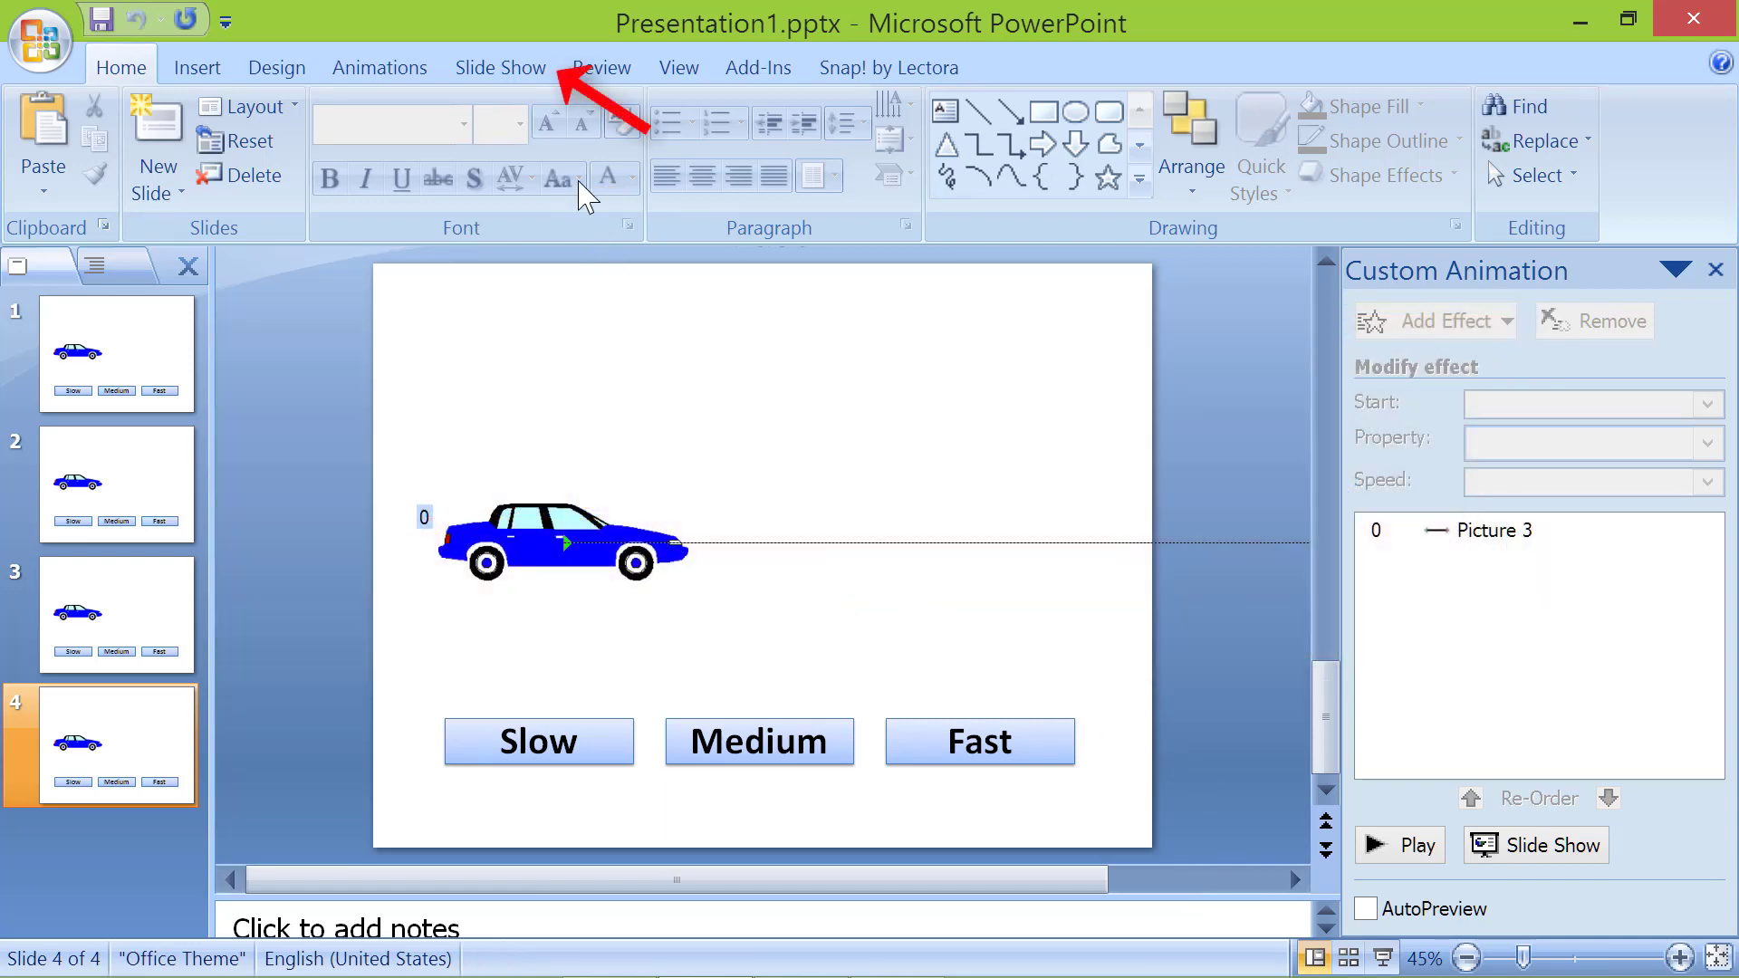
- Create a custom show named 'Slow' containing only the Slow slide
{"action": "left_click", "coordinate": [530, 68]}
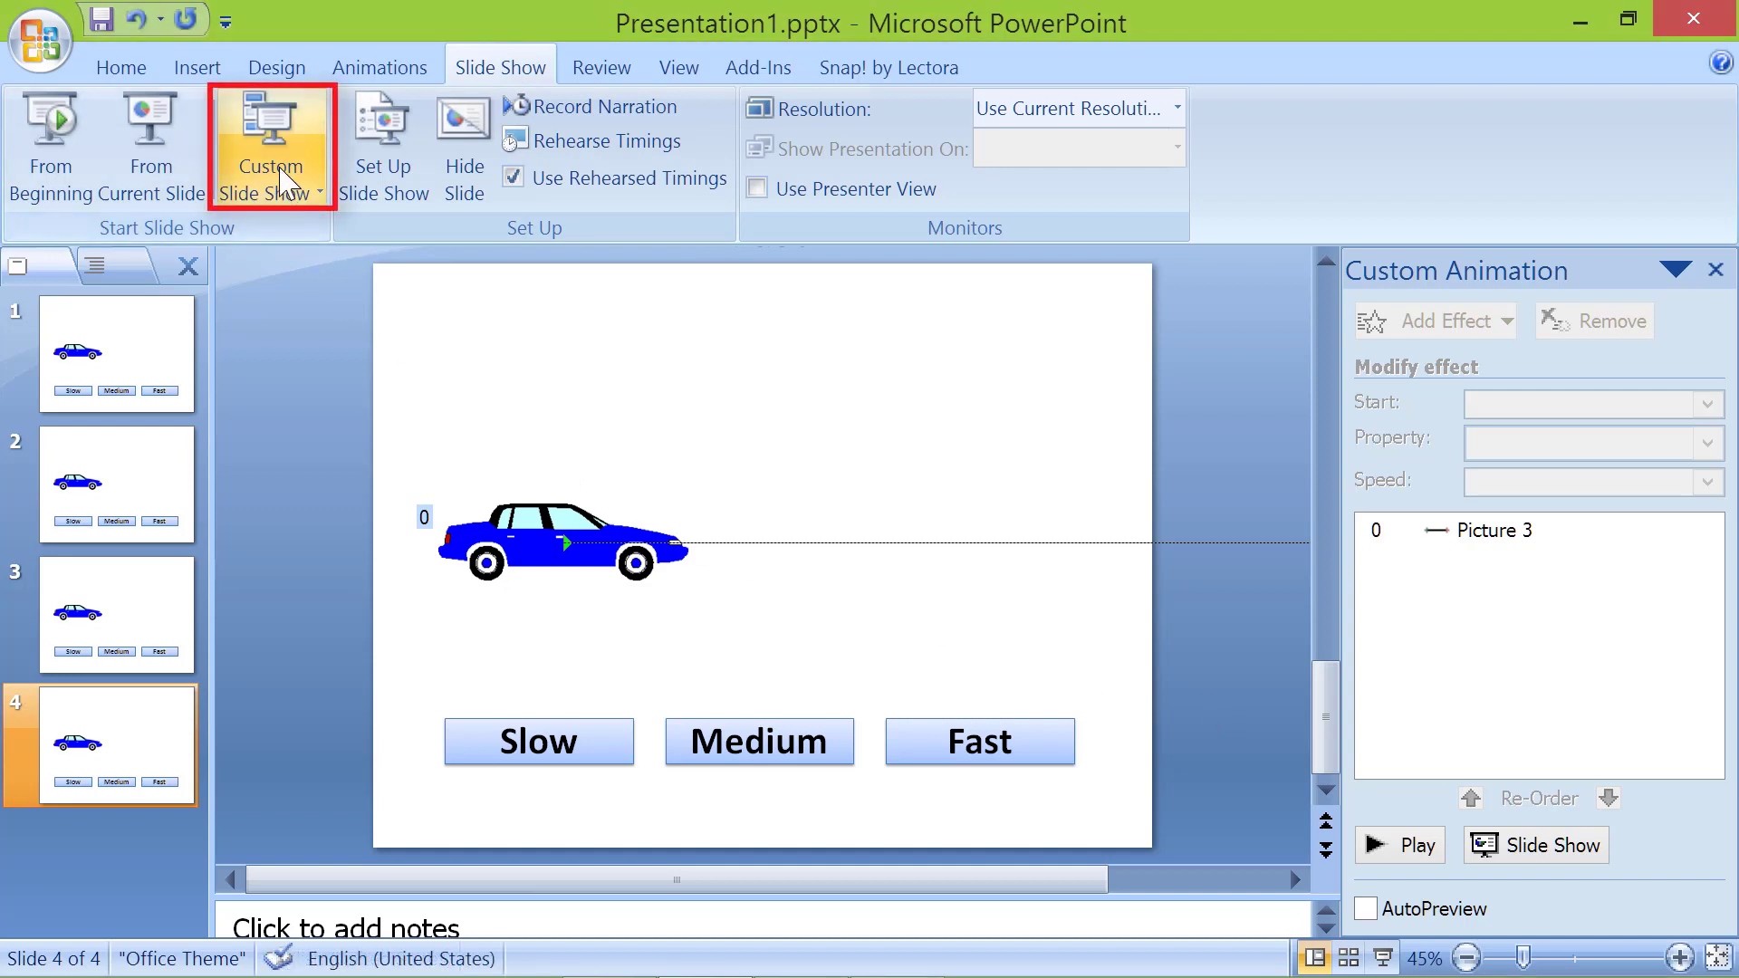
{"action": "left_click", "coordinate": [291, 204]}
{"action": "left_click", "coordinate": [294, 234]}
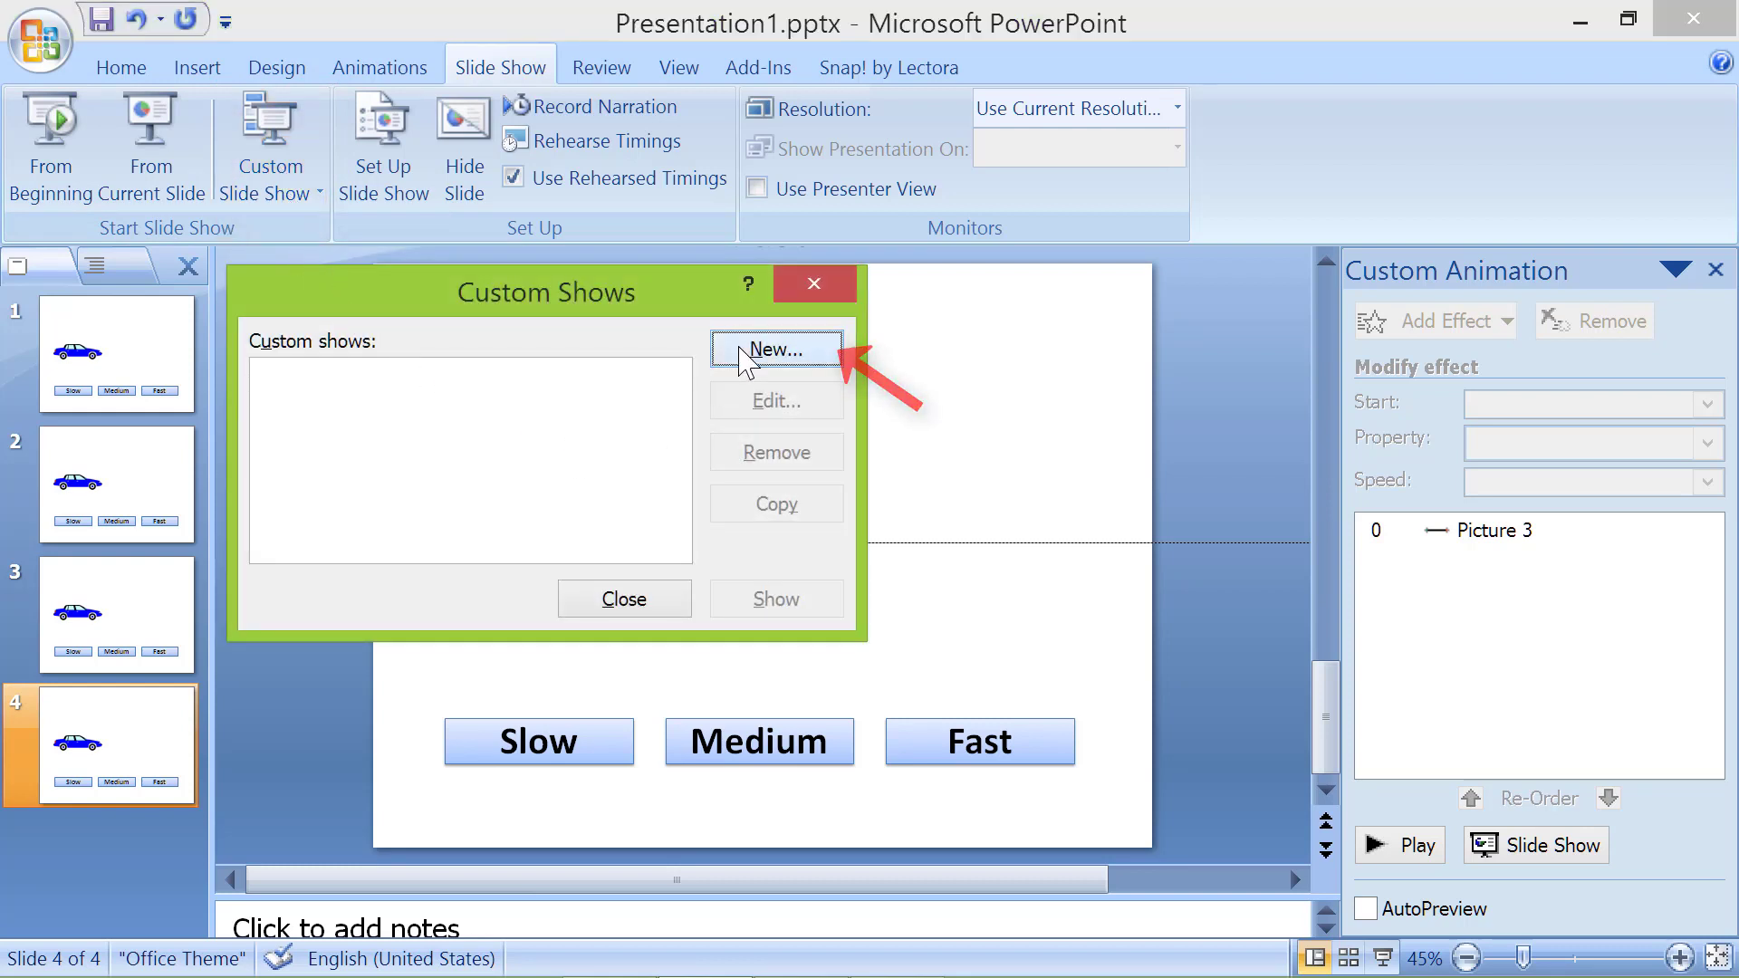
{"action": "left_click", "coordinate": [770, 349]}
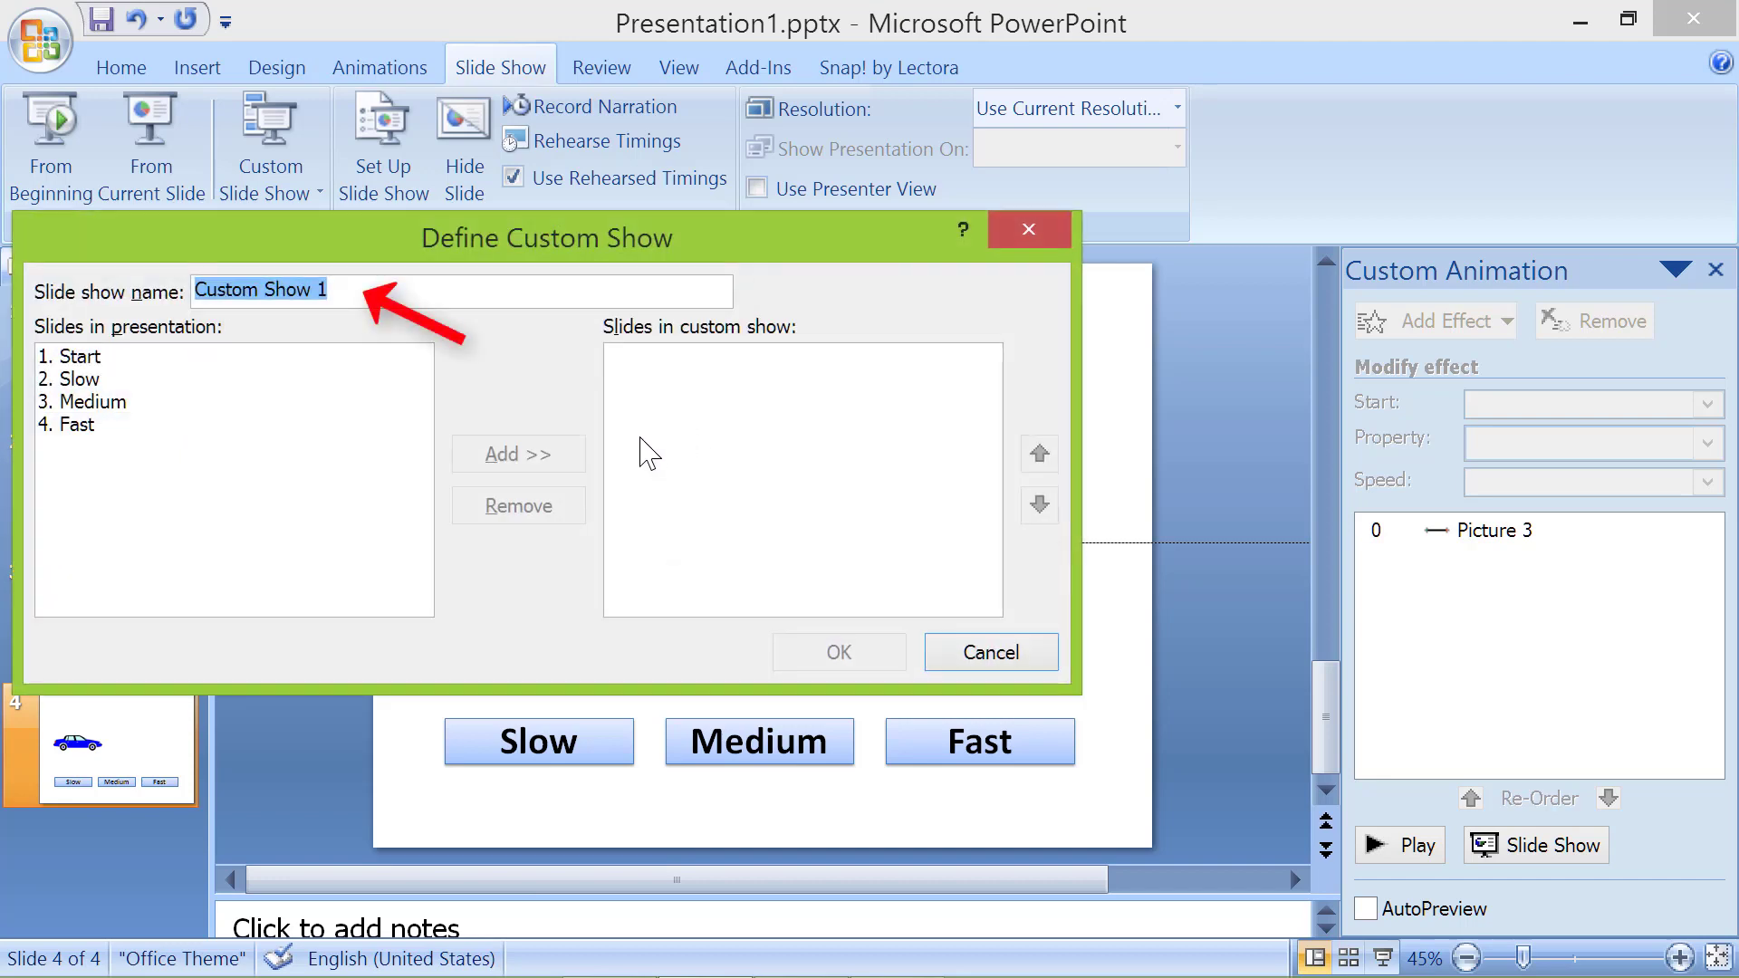
{"action": "type", "text": "Slow"}
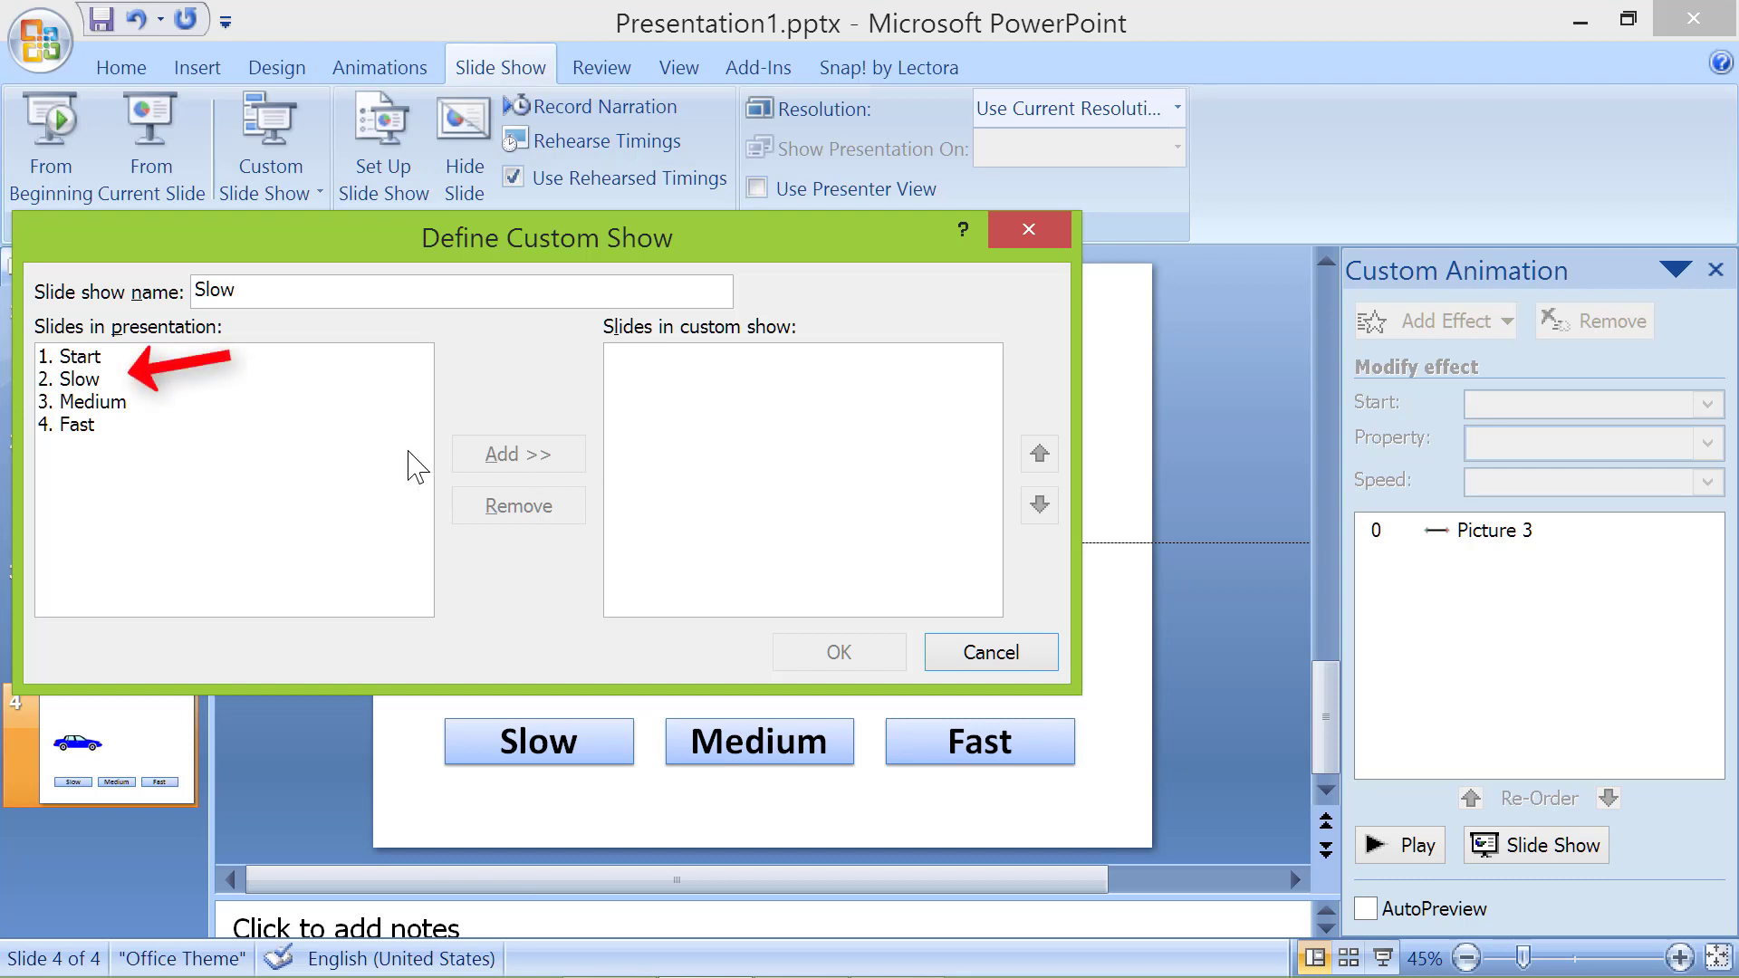
{"action": "left_click", "coordinate": [87, 381]}
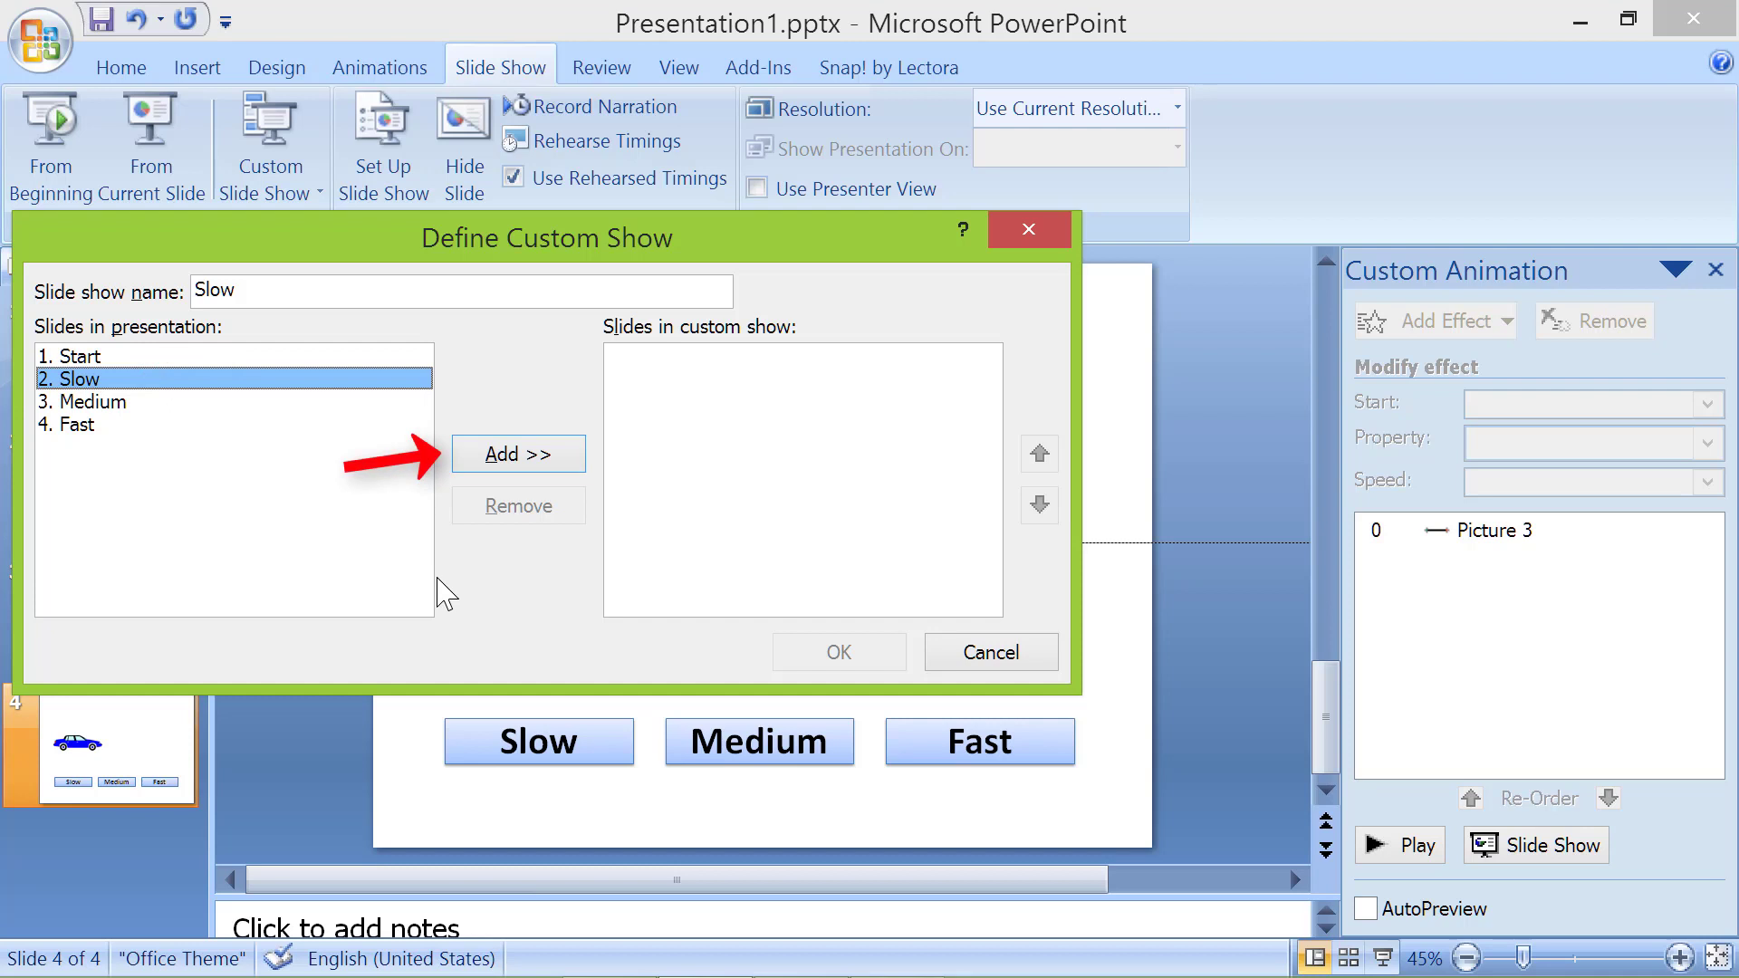
{"action": "left_click", "coordinate": [466, 462]}
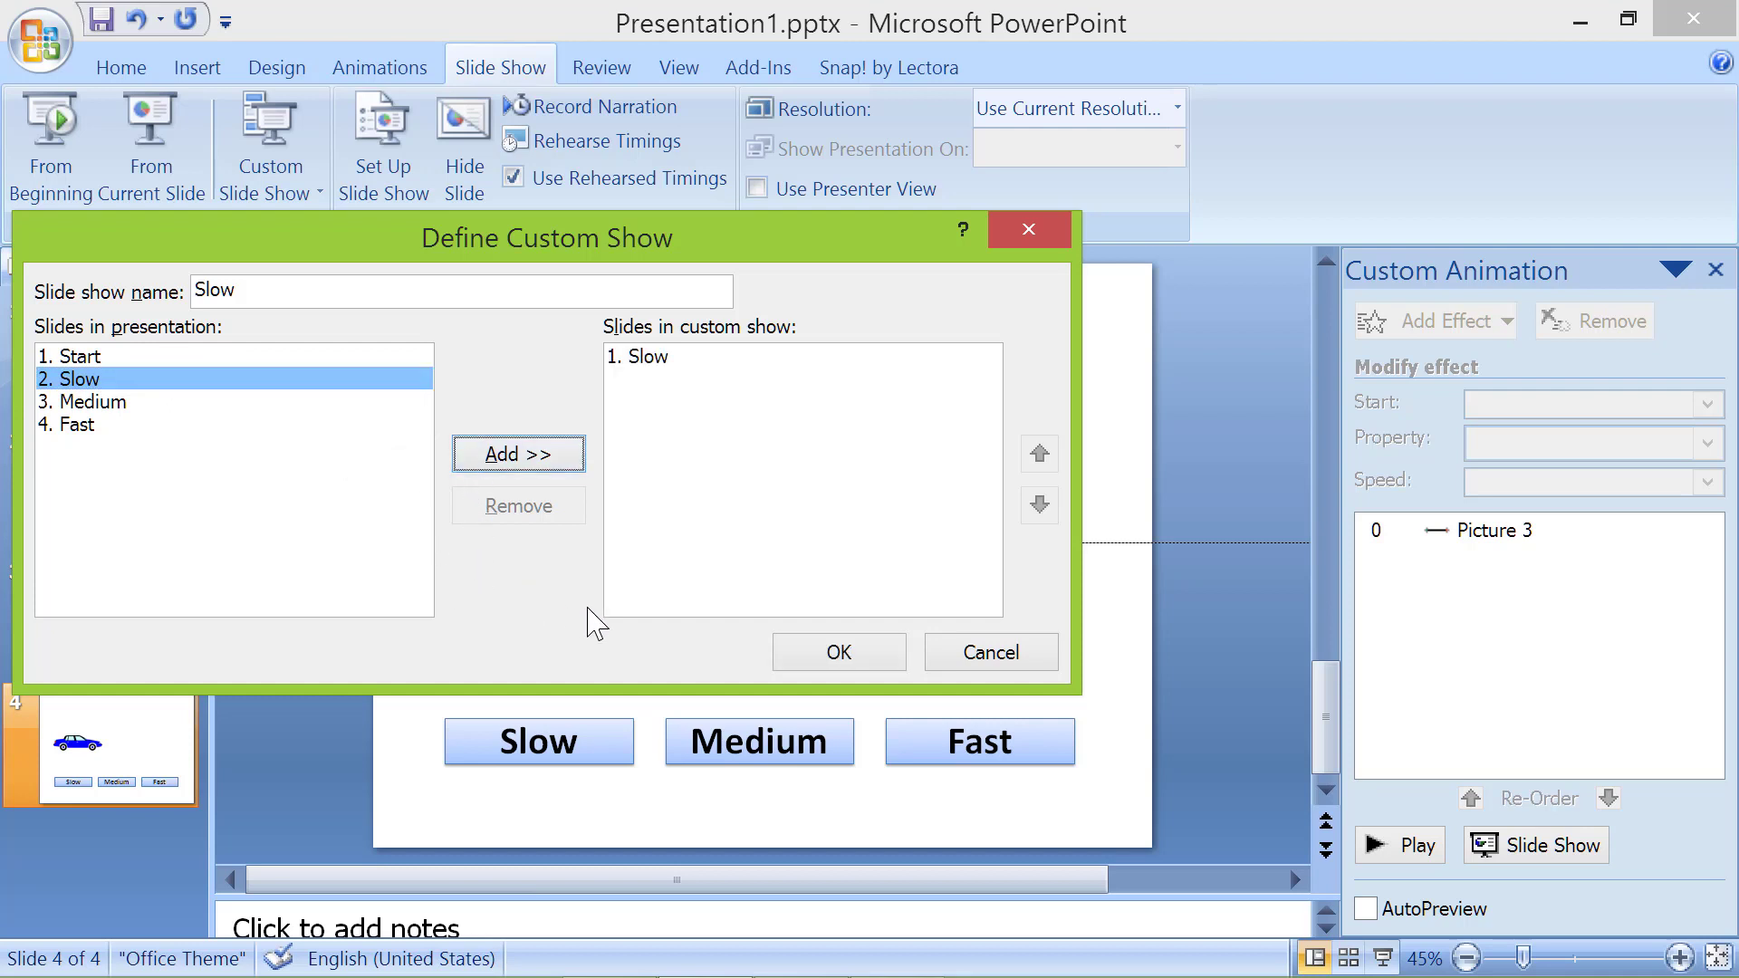
{"action": "left_click", "coordinate": [801, 658]}
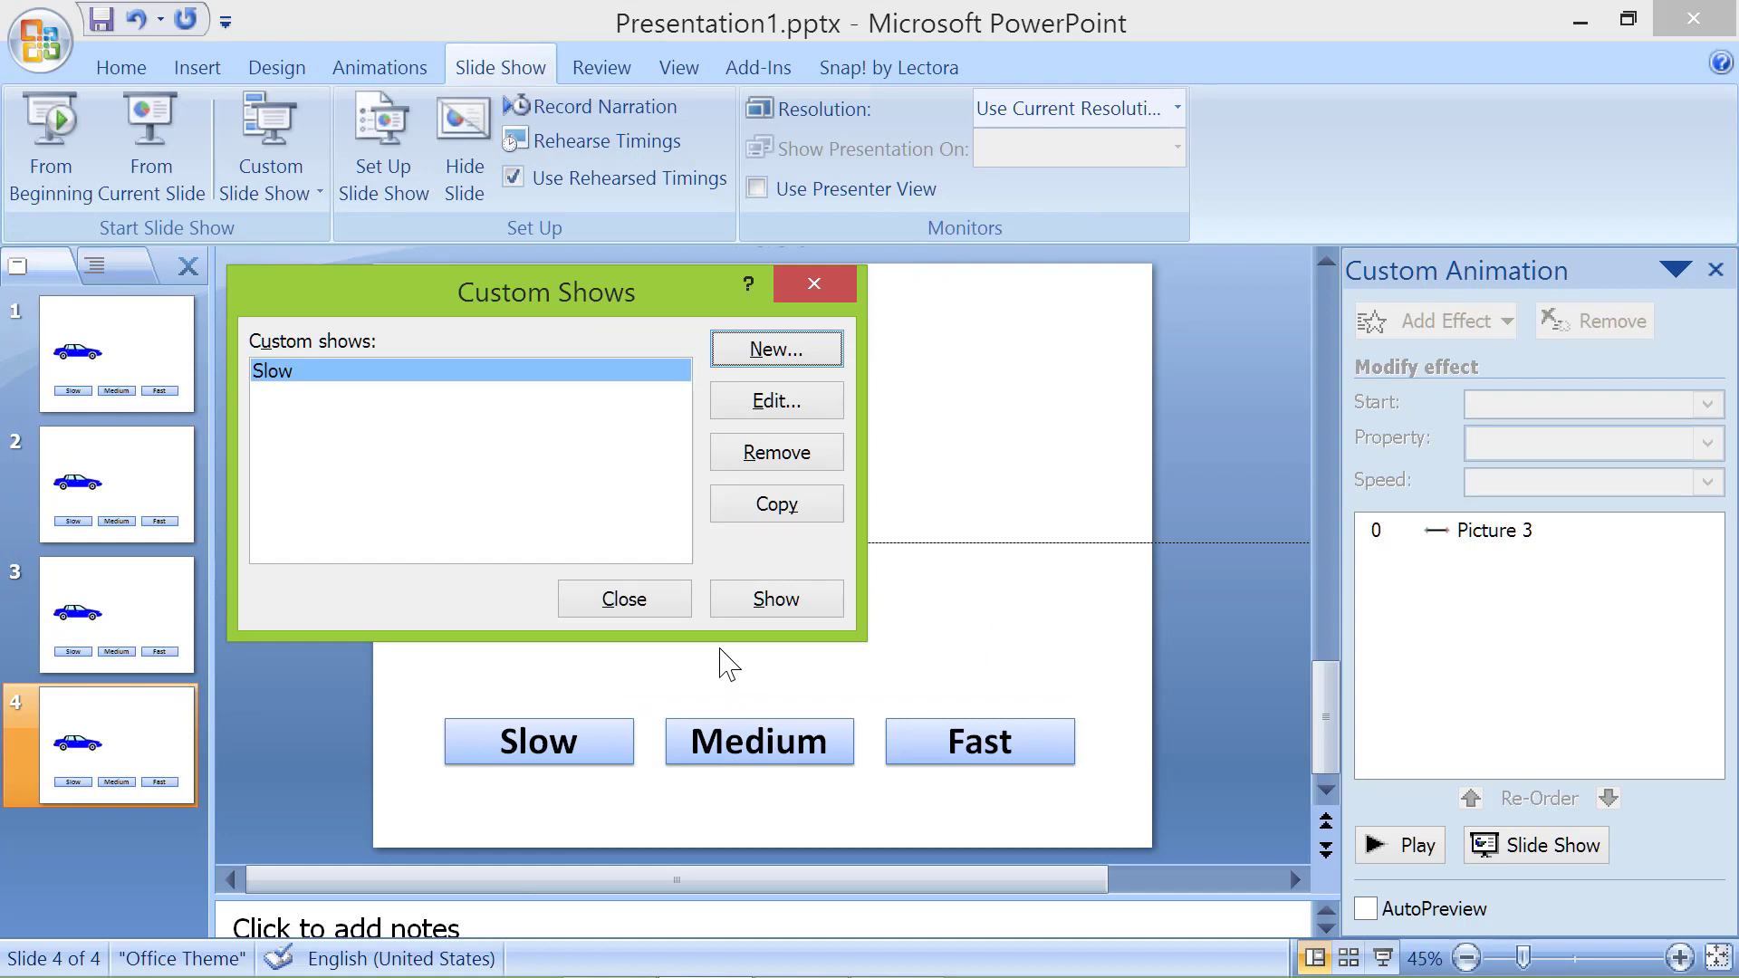
- Create a custom show named 'Medium' containing only the Medium slide
{"action": "left_click", "coordinate": [776, 349]}
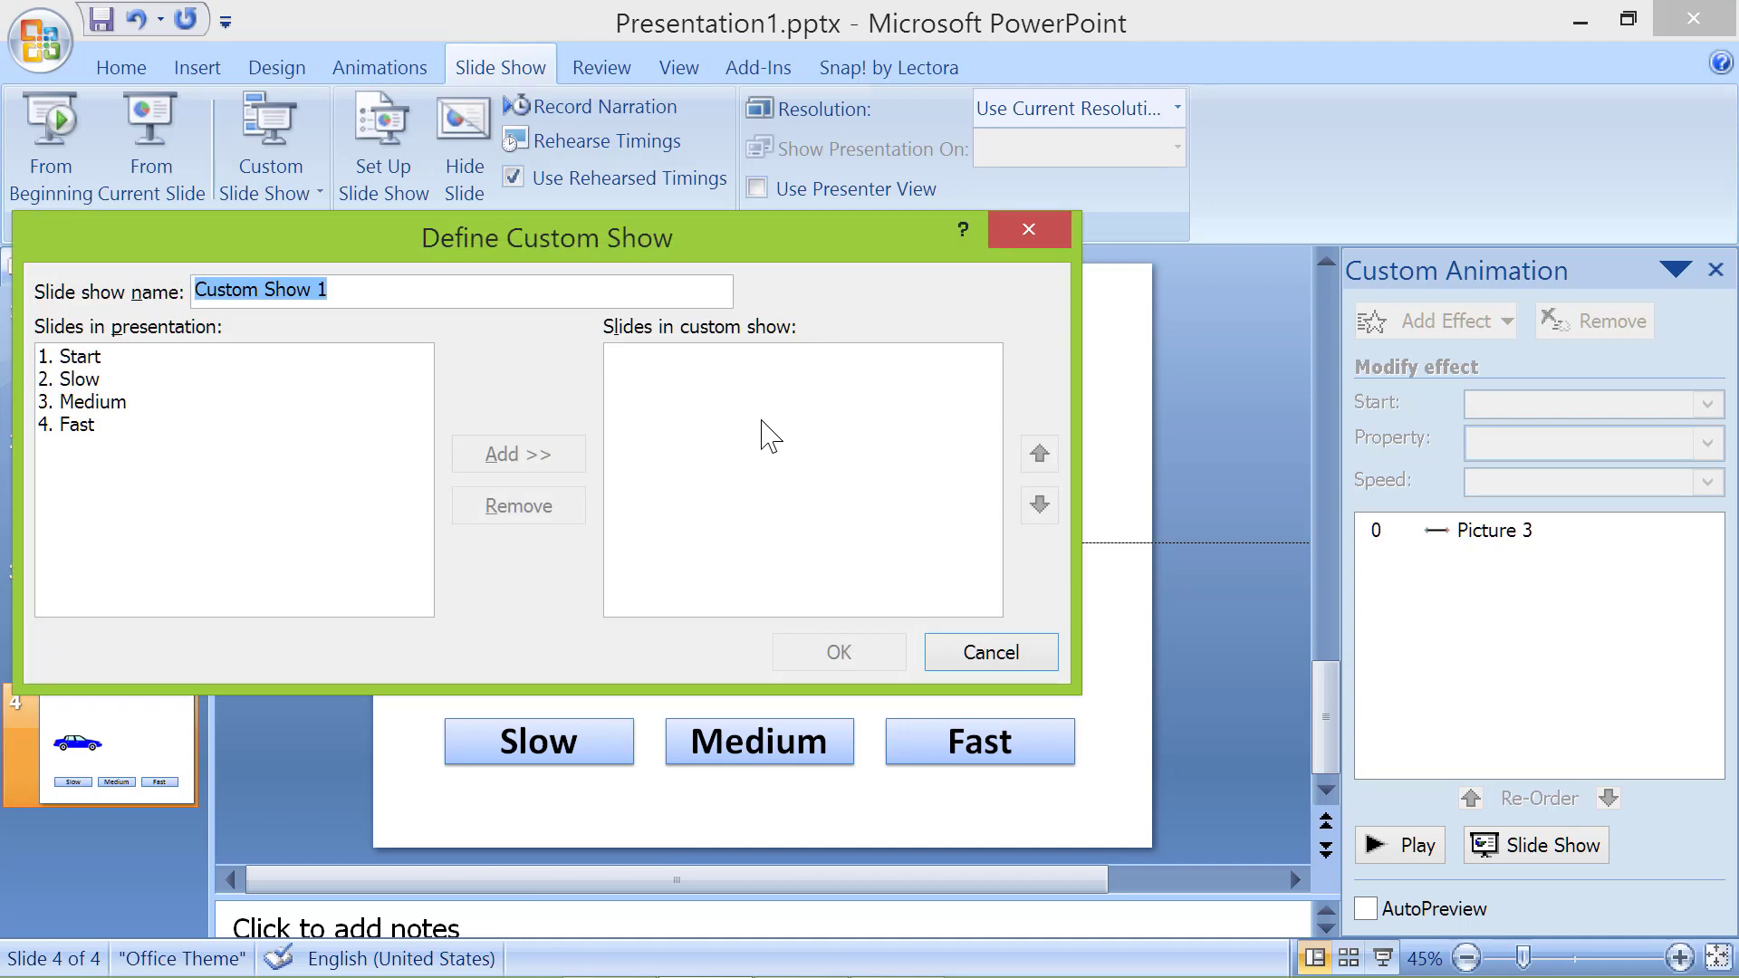
{"action": "type", "text": "Medium"}
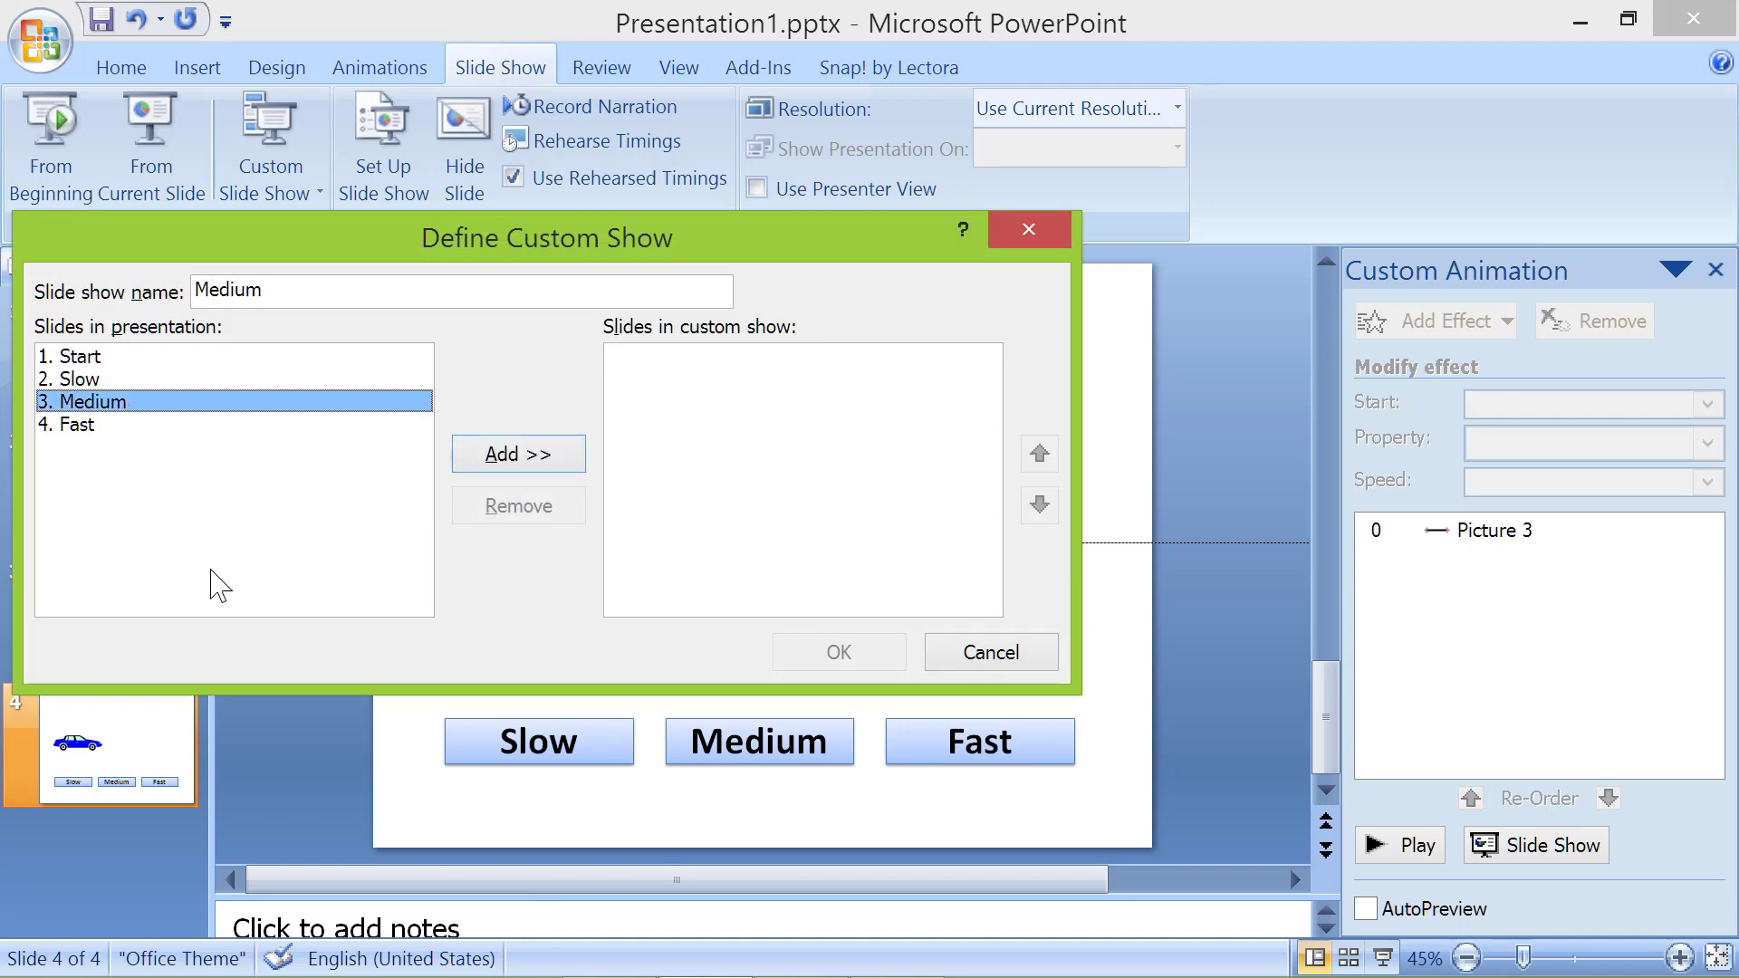
{"action": "left_click", "coordinate": [496, 464]}
{"action": "left_click", "coordinate": [830, 654]}
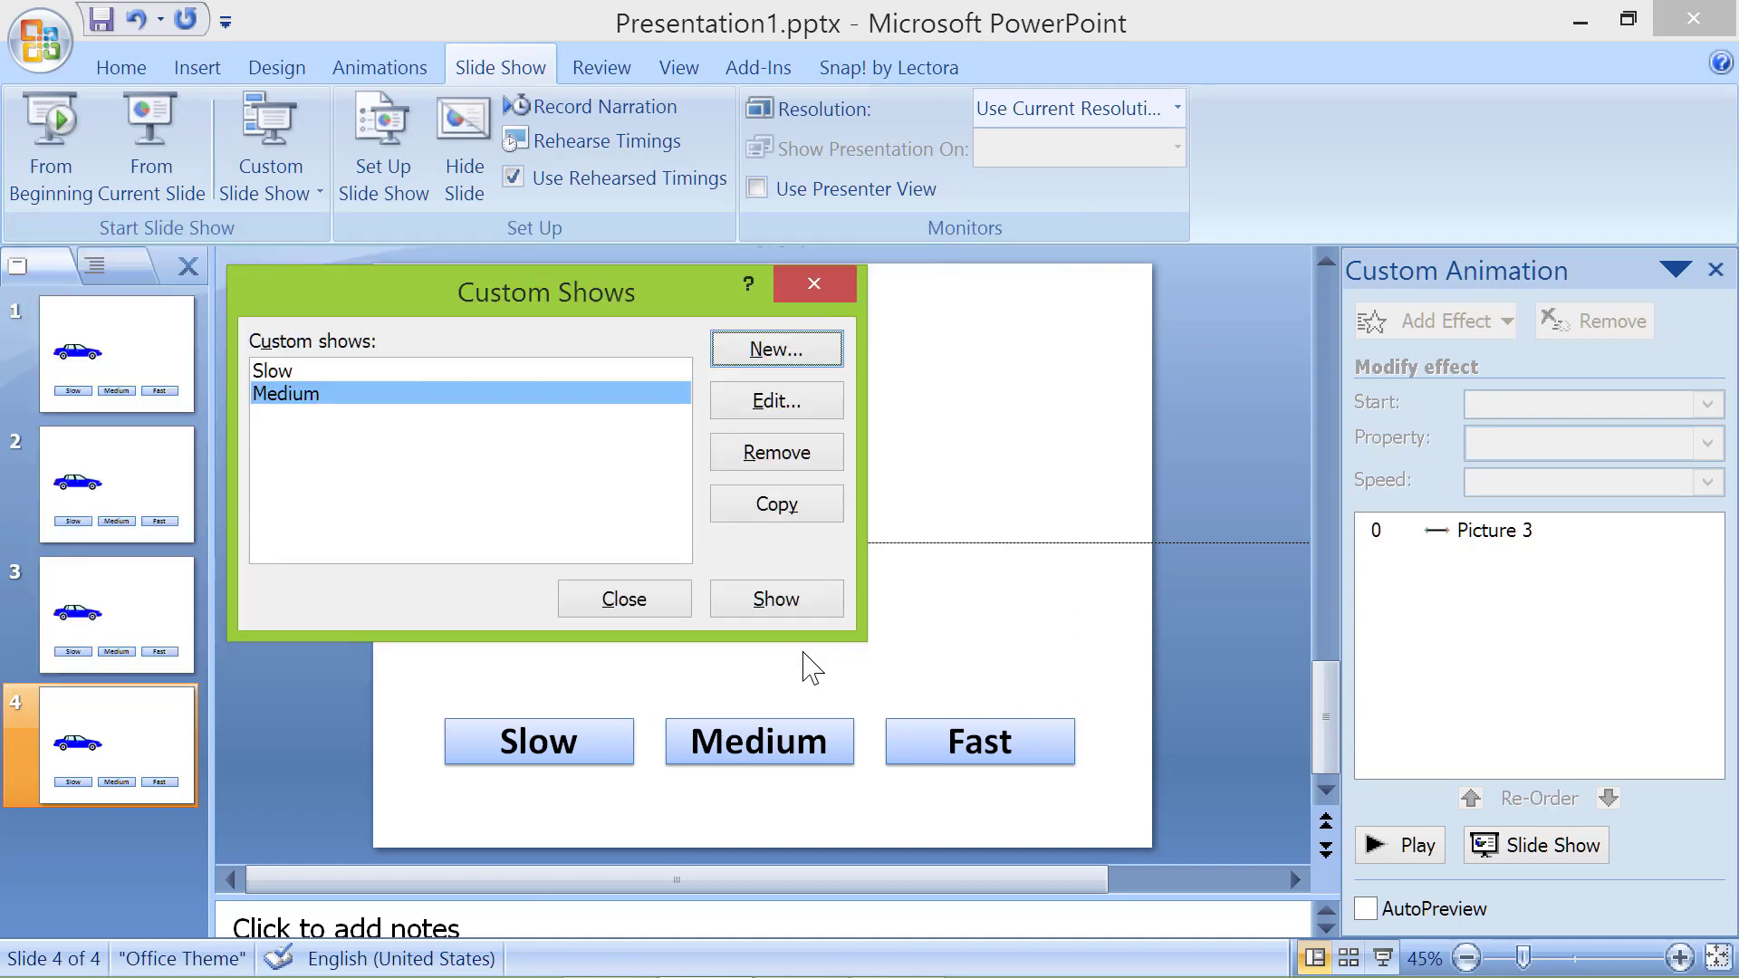
- Create a custom show named 'Fast' containing only slide 4
{"action": "left_click", "coordinate": [820, 351]}
{"action": "type", "text": "Fast"}
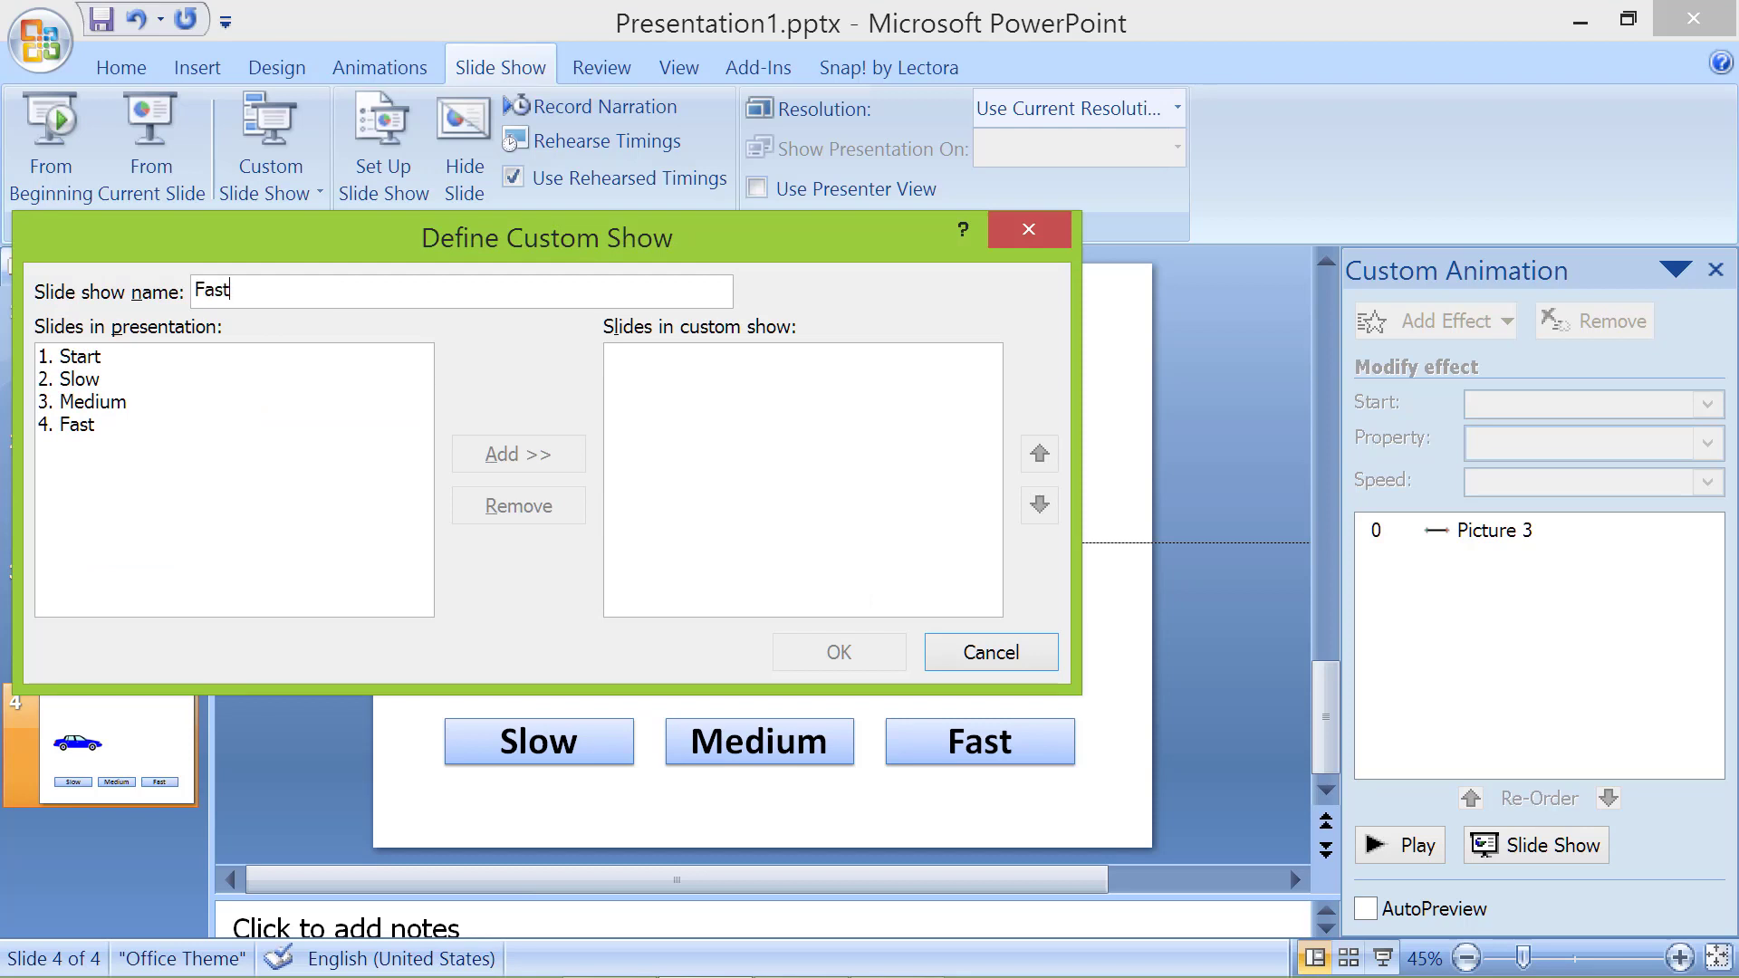
{"action": "left_click", "coordinate": [272, 424]}
{"action": "left_click", "coordinate": [509, 457]}
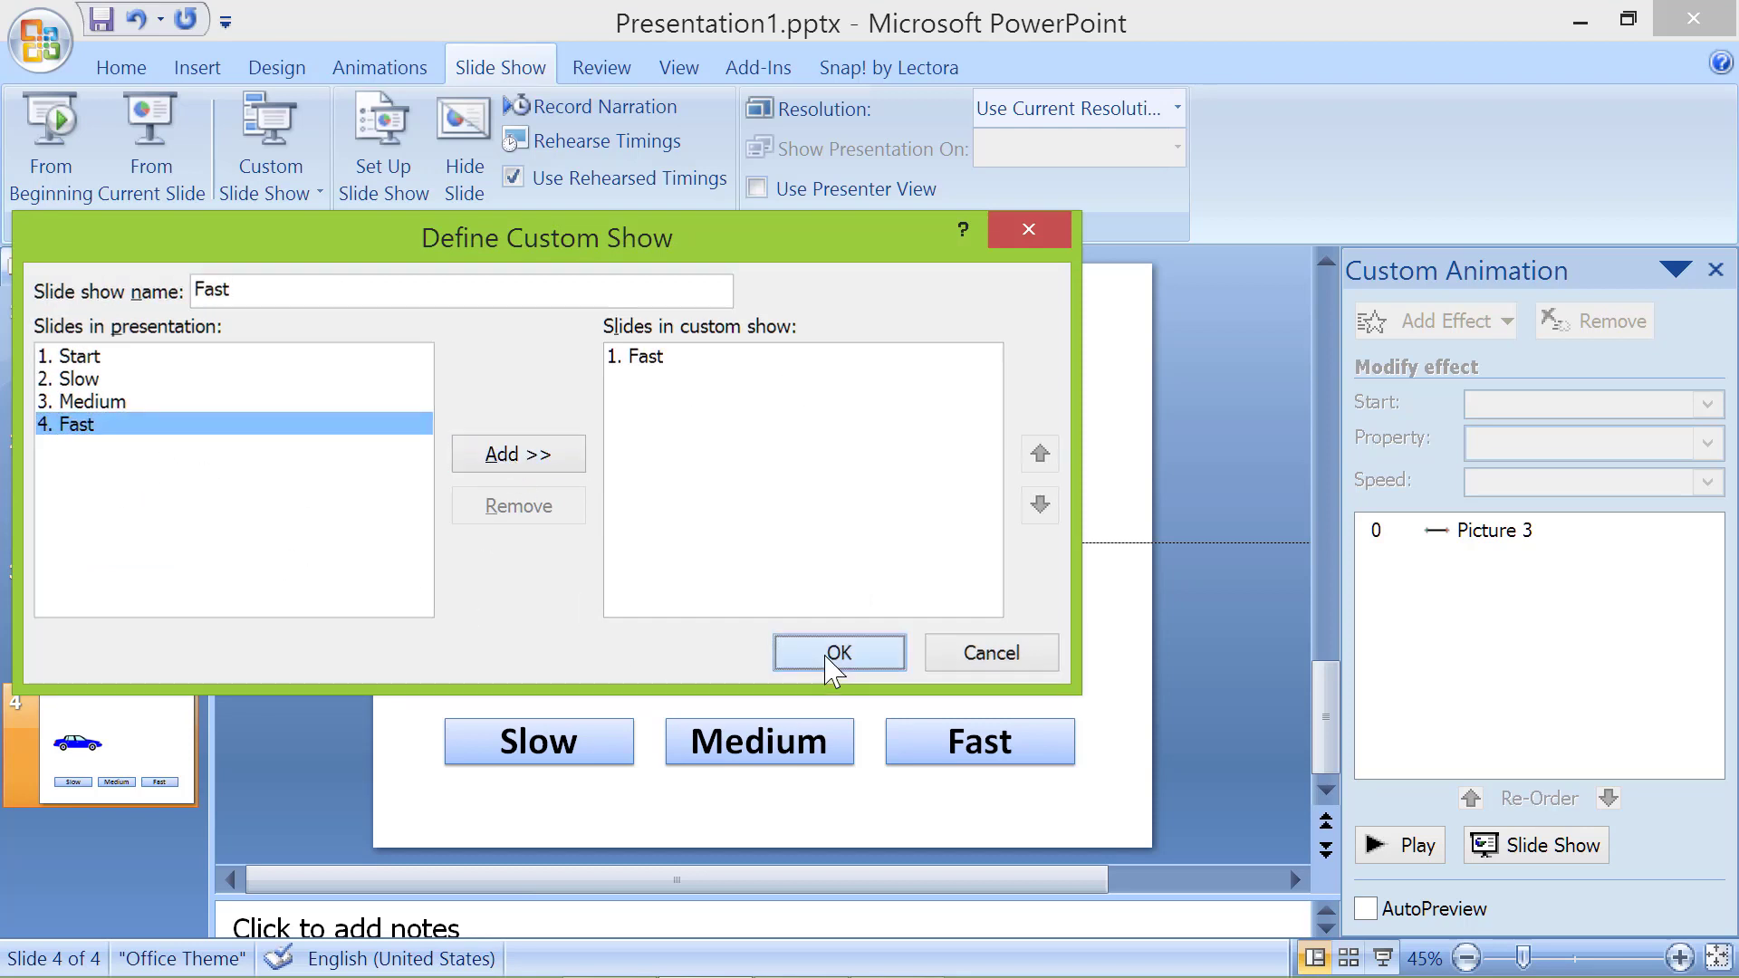
{"action": "left_click", "coordinate": [833, 652]}
{"action": "left_click", "coordinate": [646, 600]}
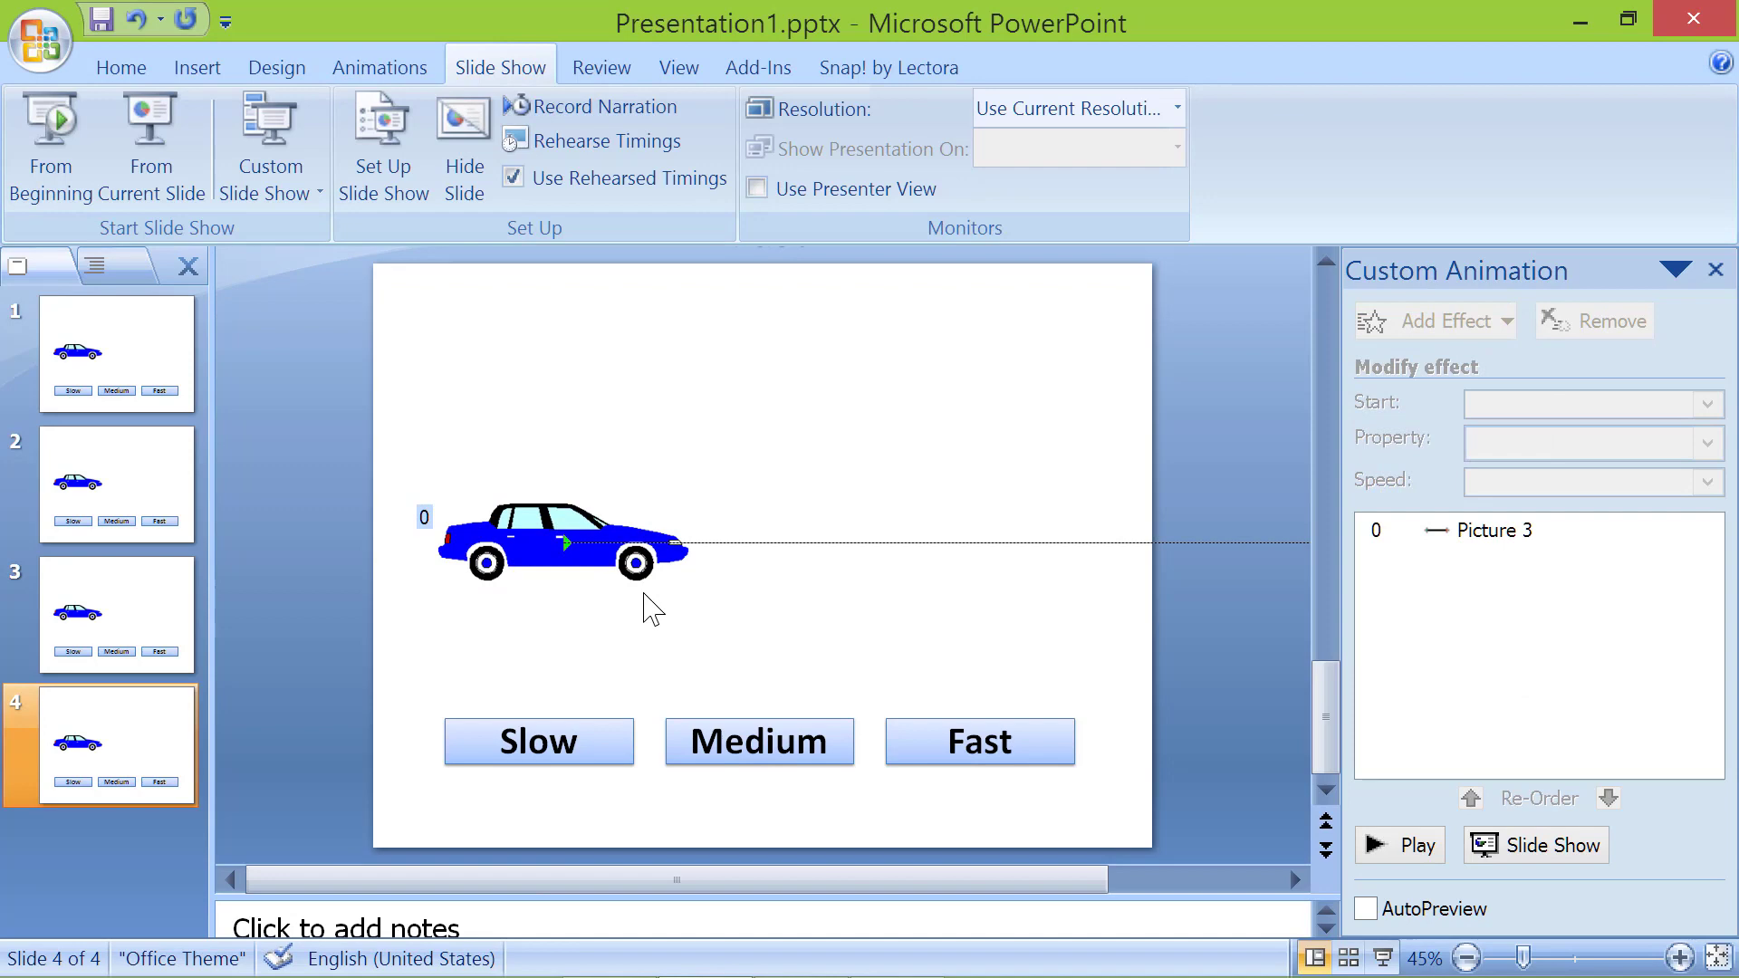
- In Slide Master, relink the Slow button to the Slow custom show with Show and return
{"action": "left_click", "coordinate": [680, 67]}
{"action": "left_click", "coordinate": [317, 163]}
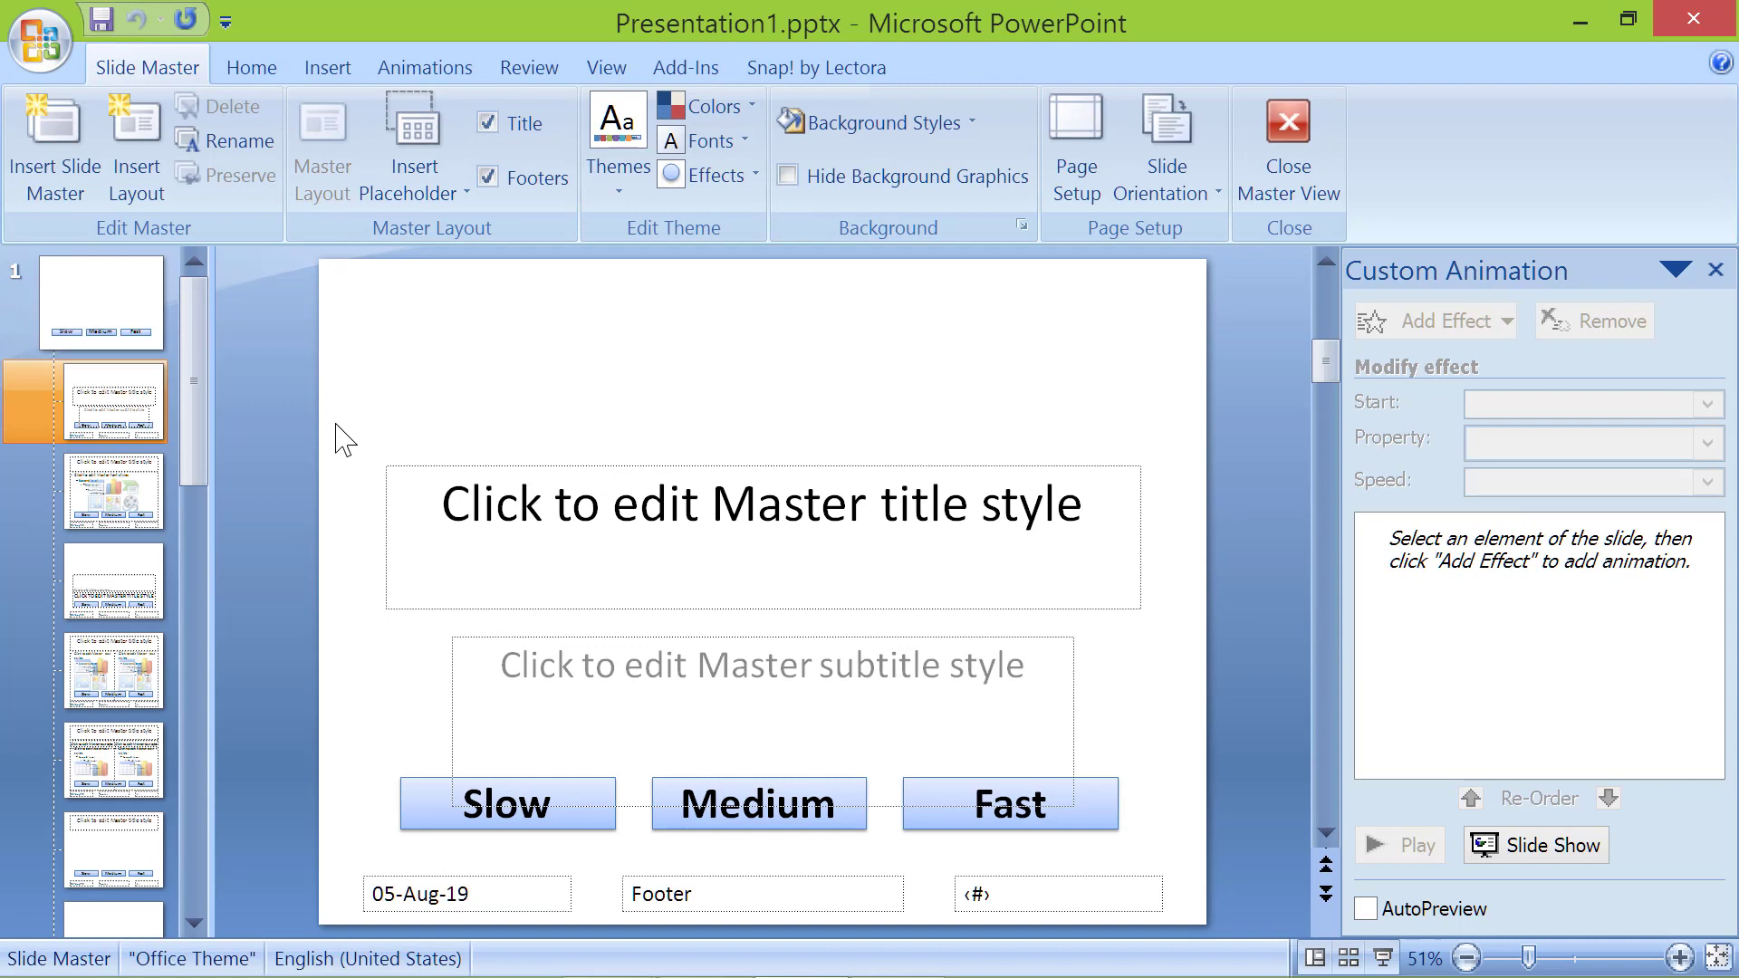
{"action": "left_click", "coordinate": [136, 311]}
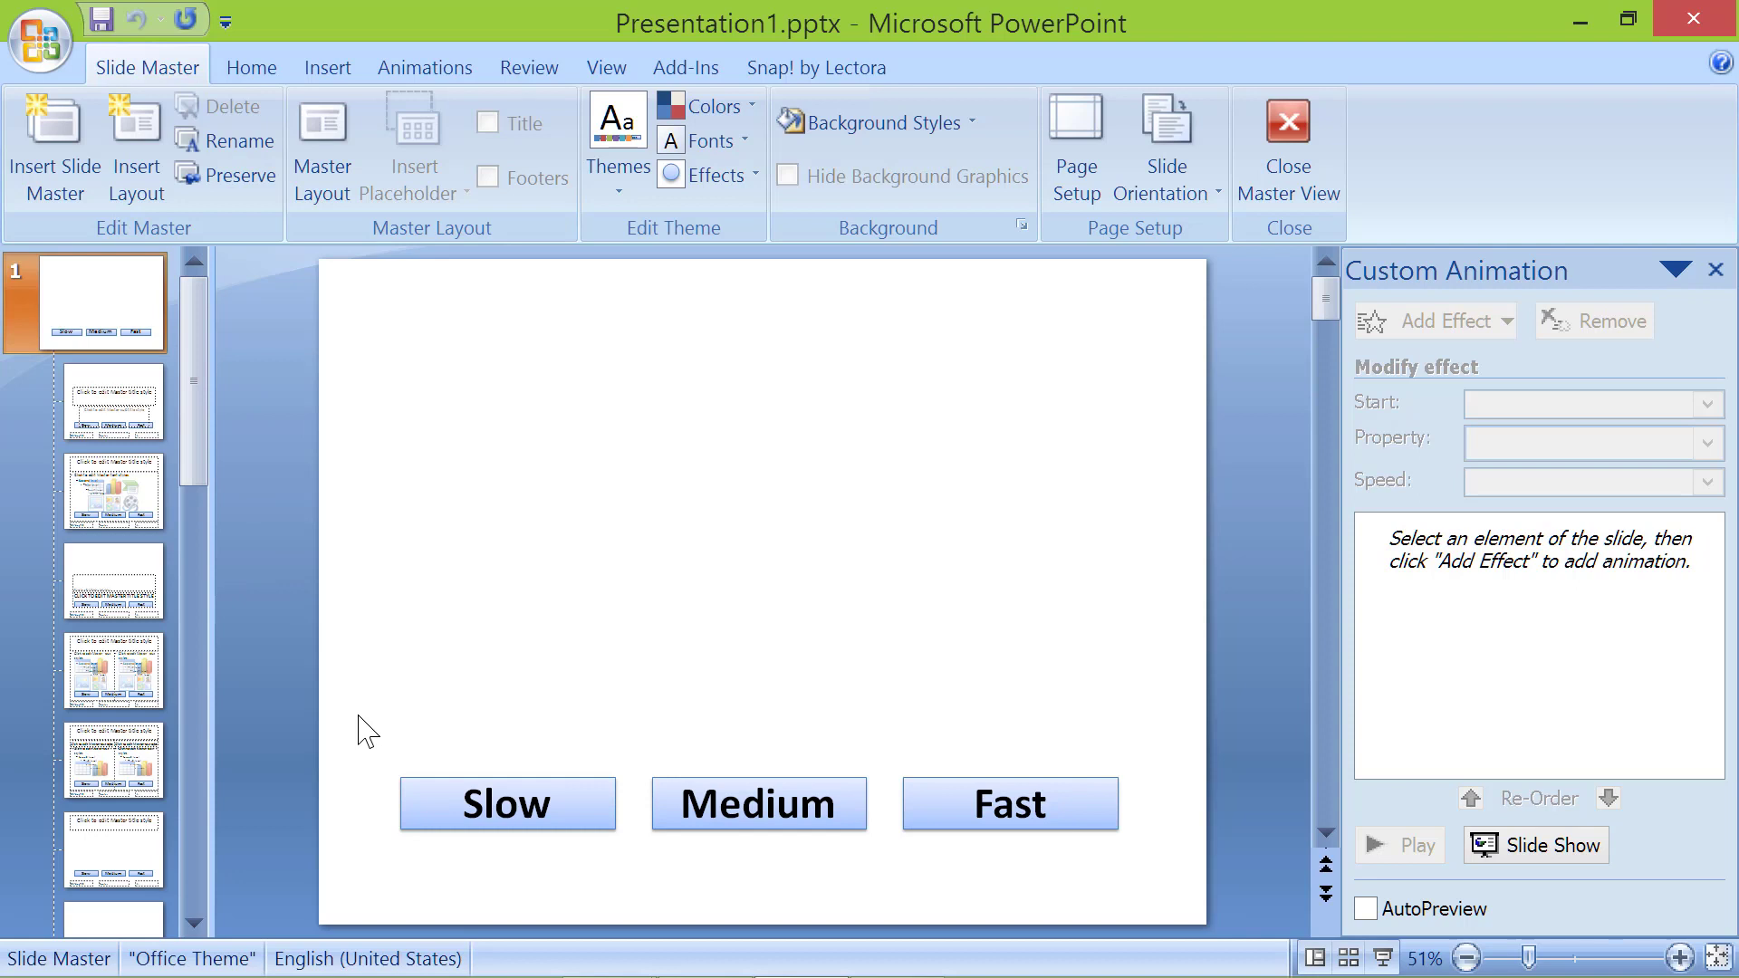
{"action": "right_click", "coordinate": [594, 824]}
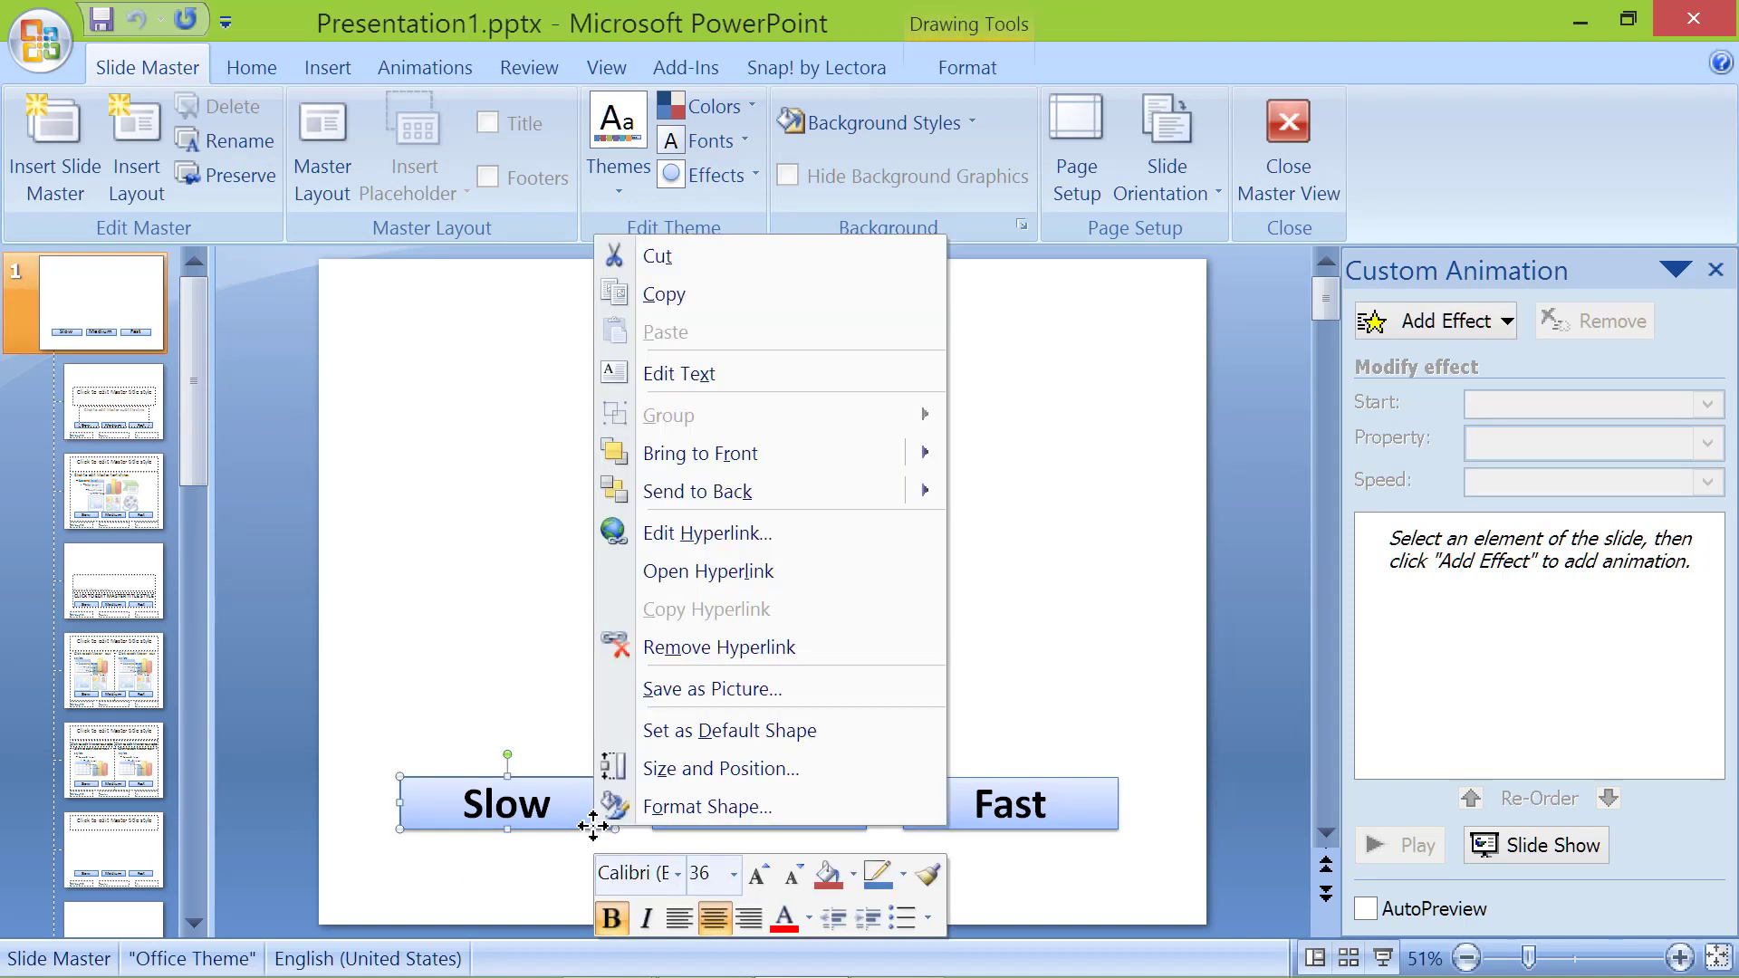
{"action": "left_click", "coordinate": [749, 533]}
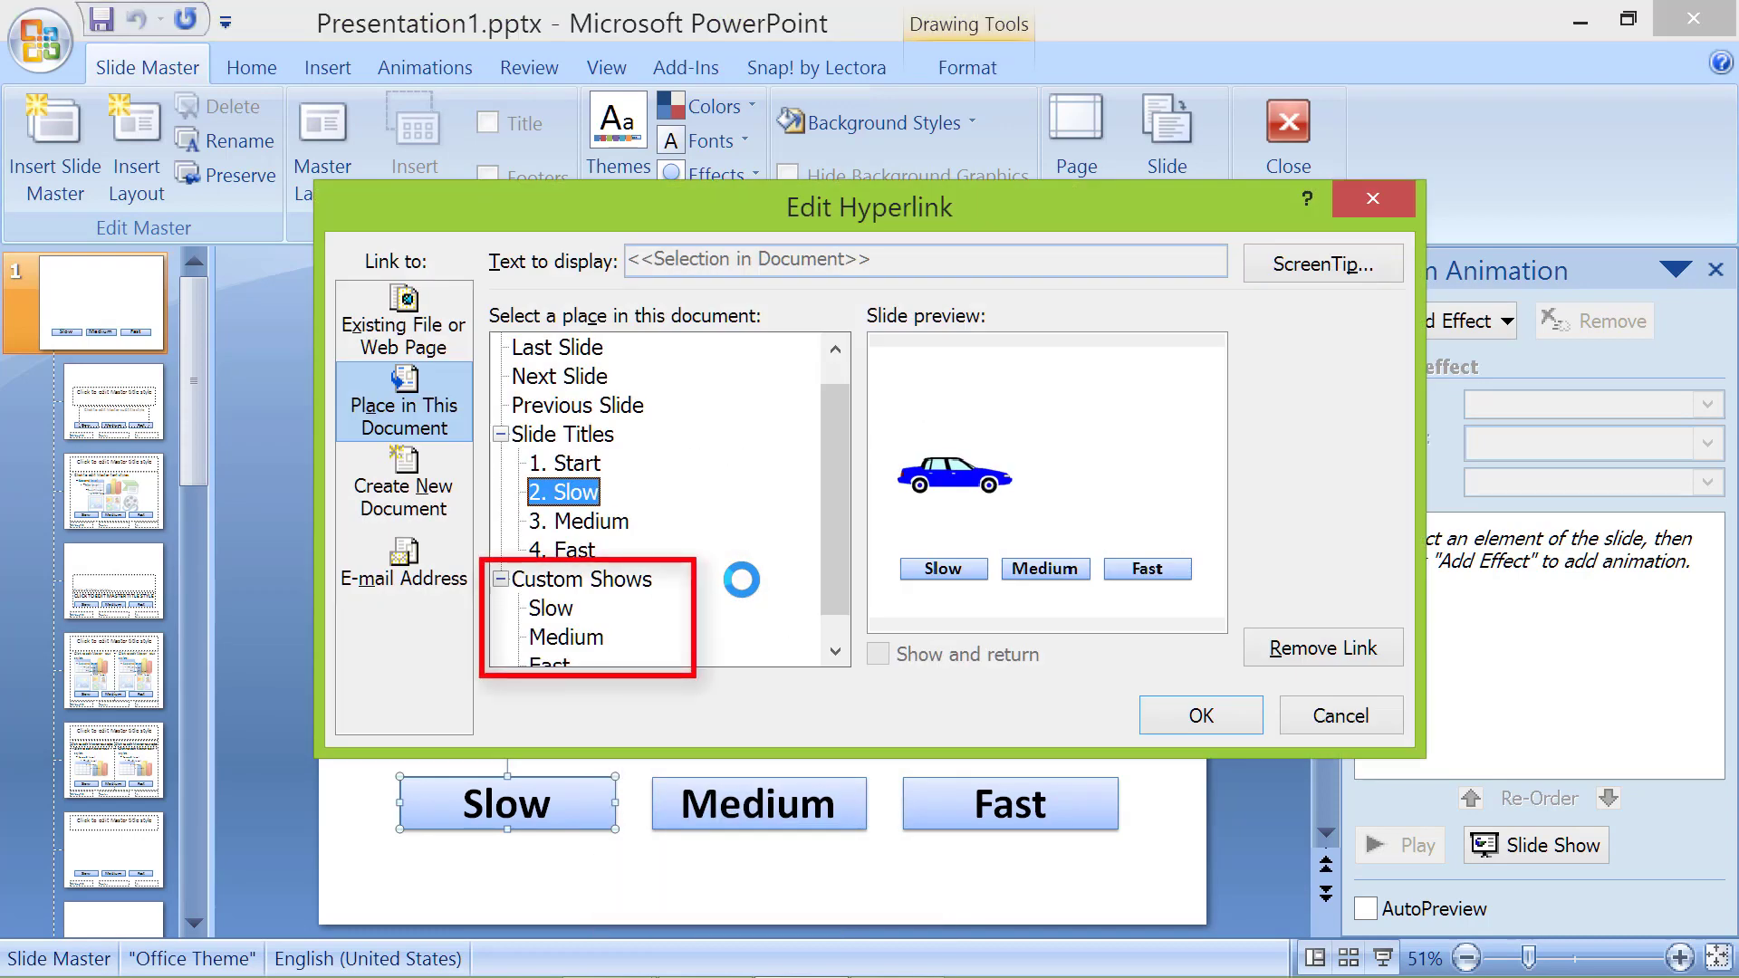
{"action": "left_click", "coordinate": [551, 608]}
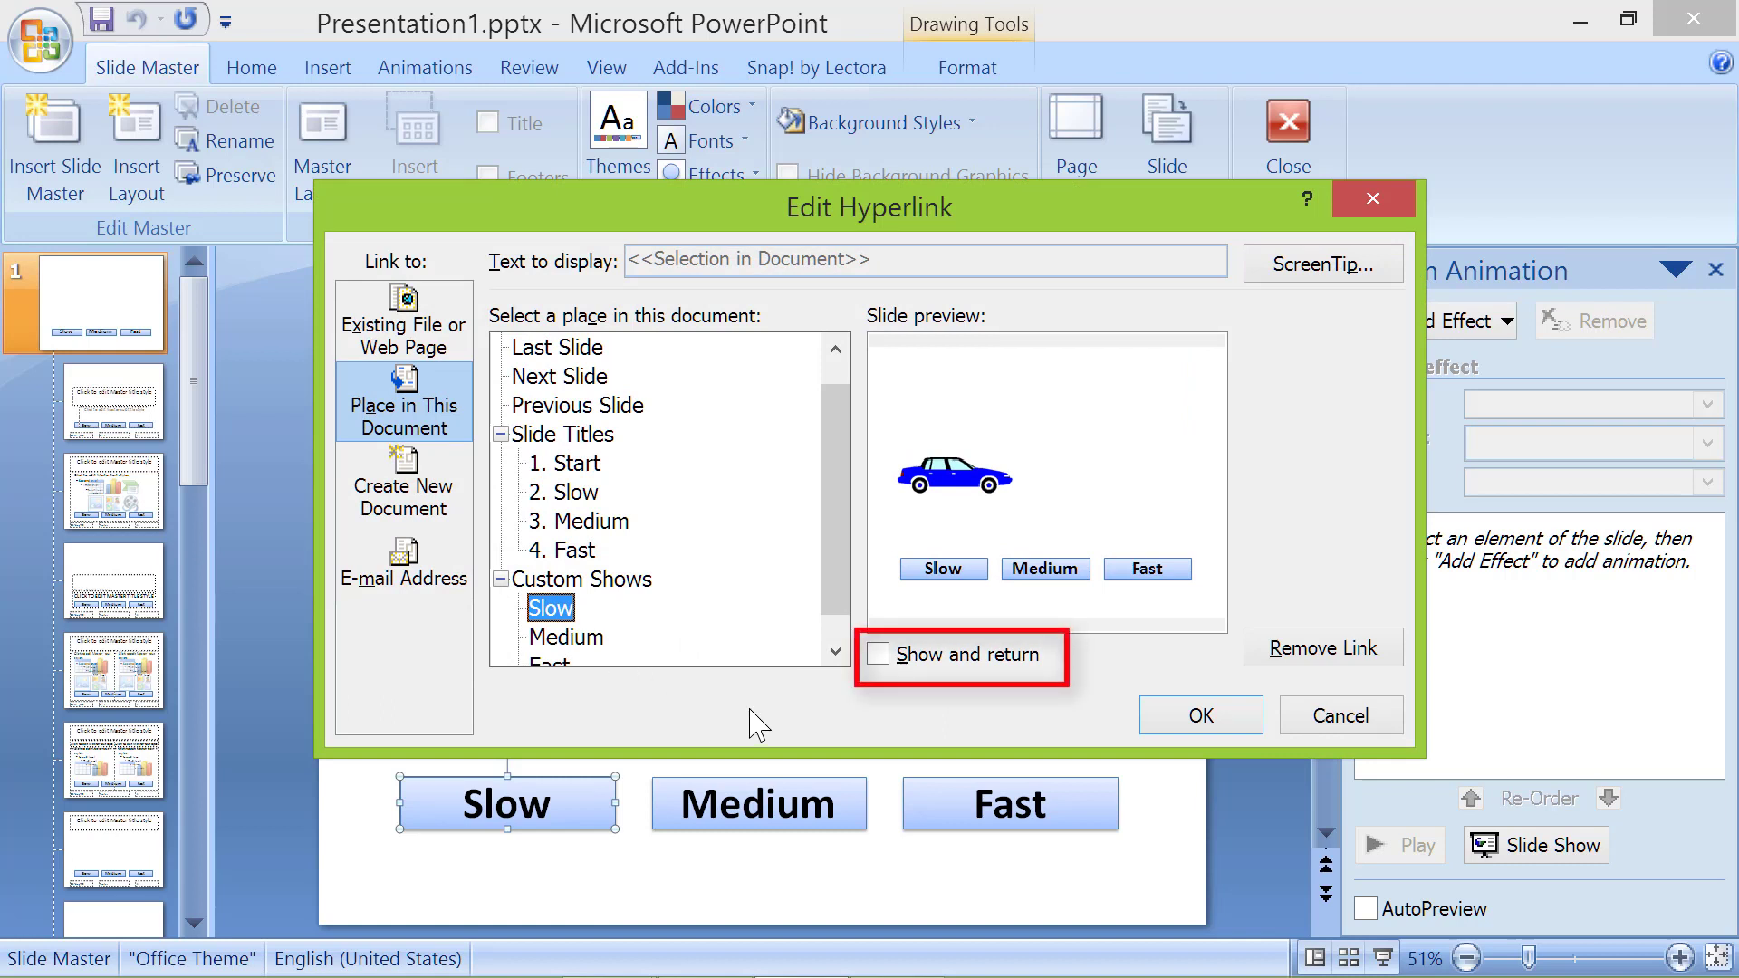
{"action": "left_click", "coordinate": [877, 654]}
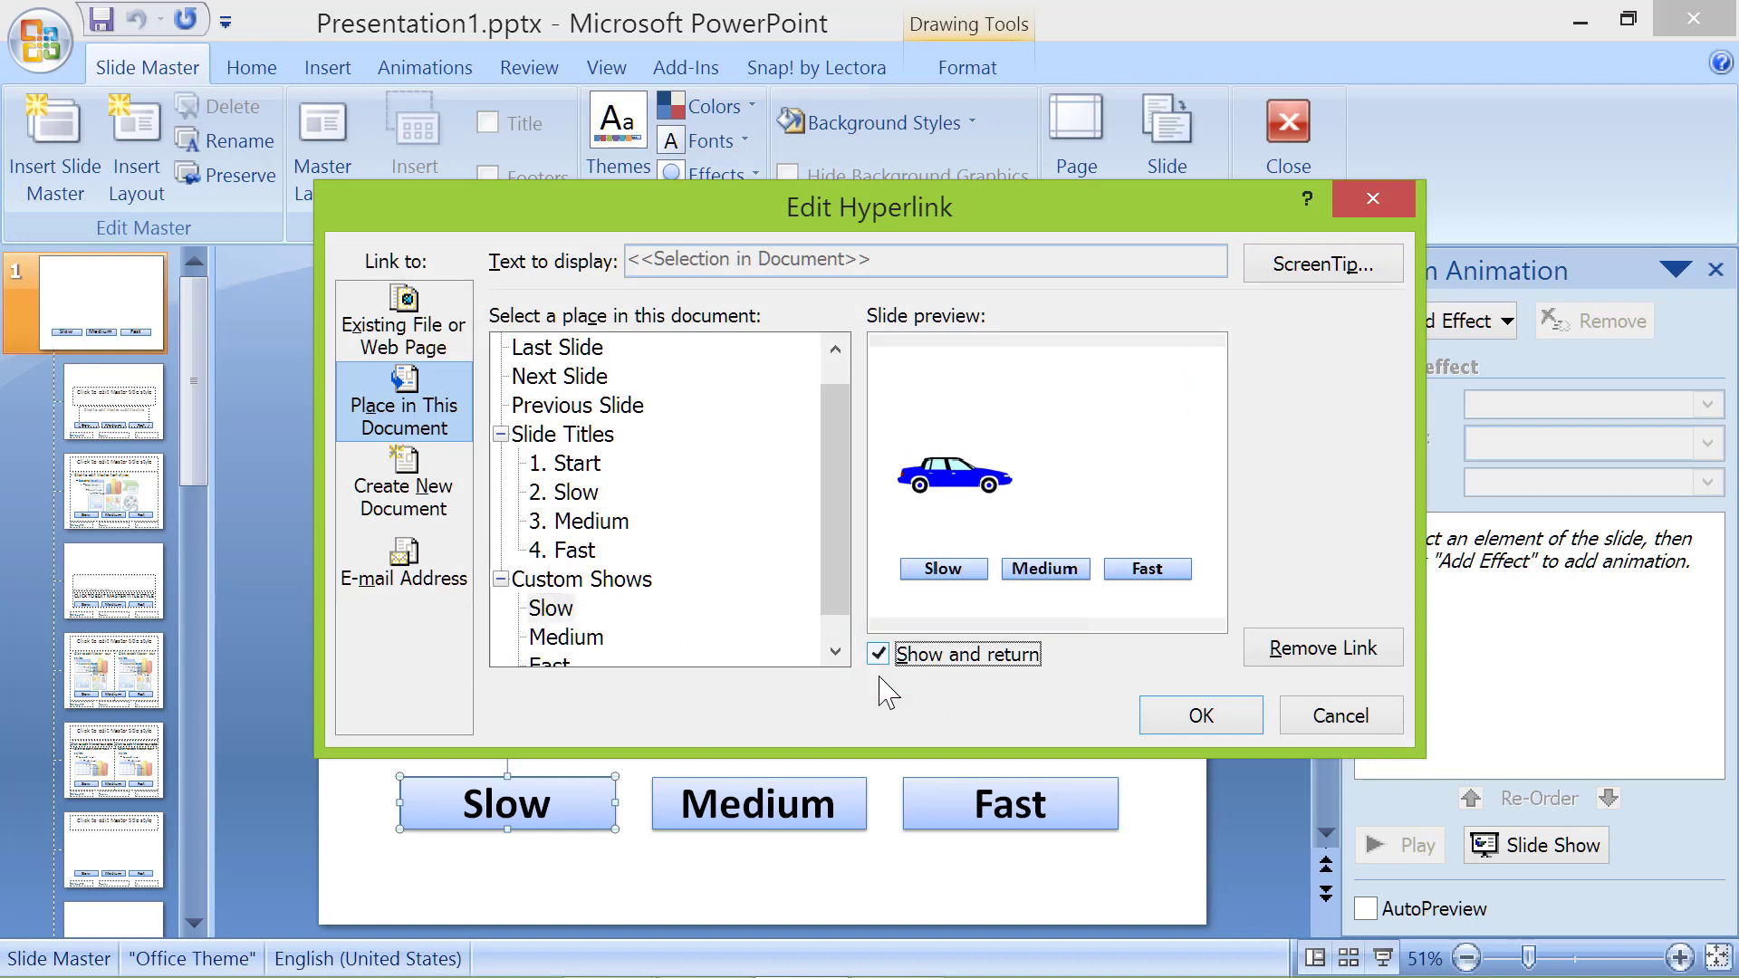
{"action": "left_click", "coordinate": [1173, 724]}
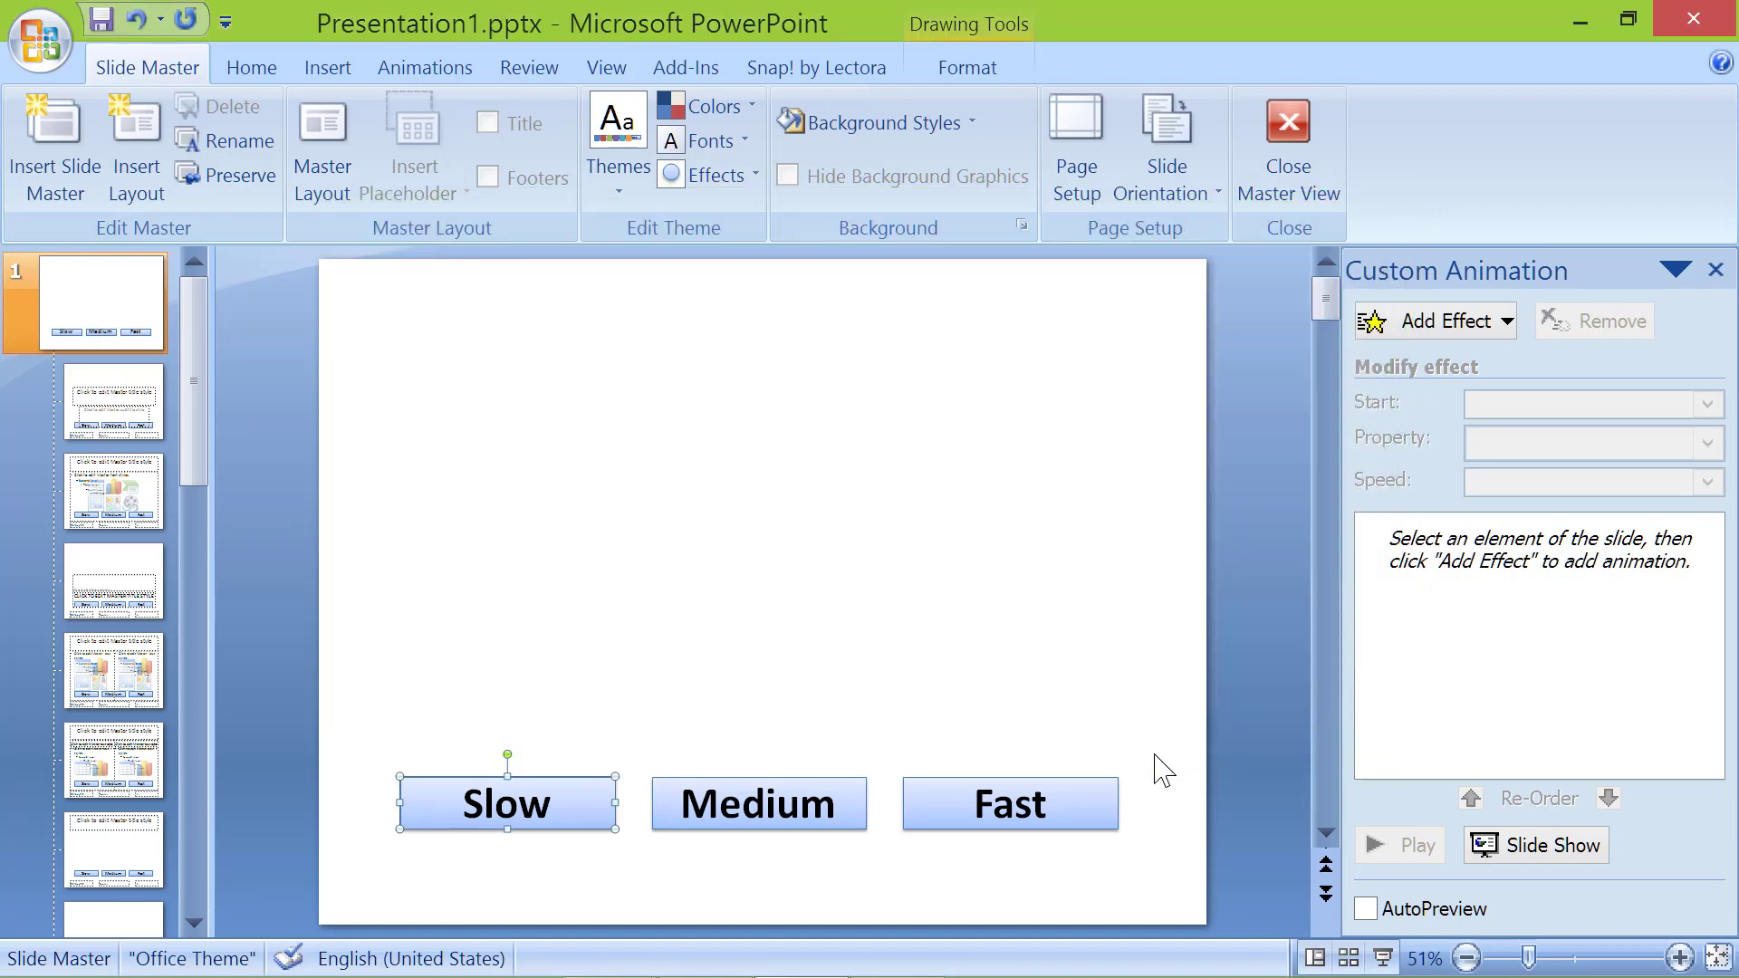
- Relink the Medium button to the Medium custom show with Show and return
{"action": "right_click", "coordinate": [853, 817]}
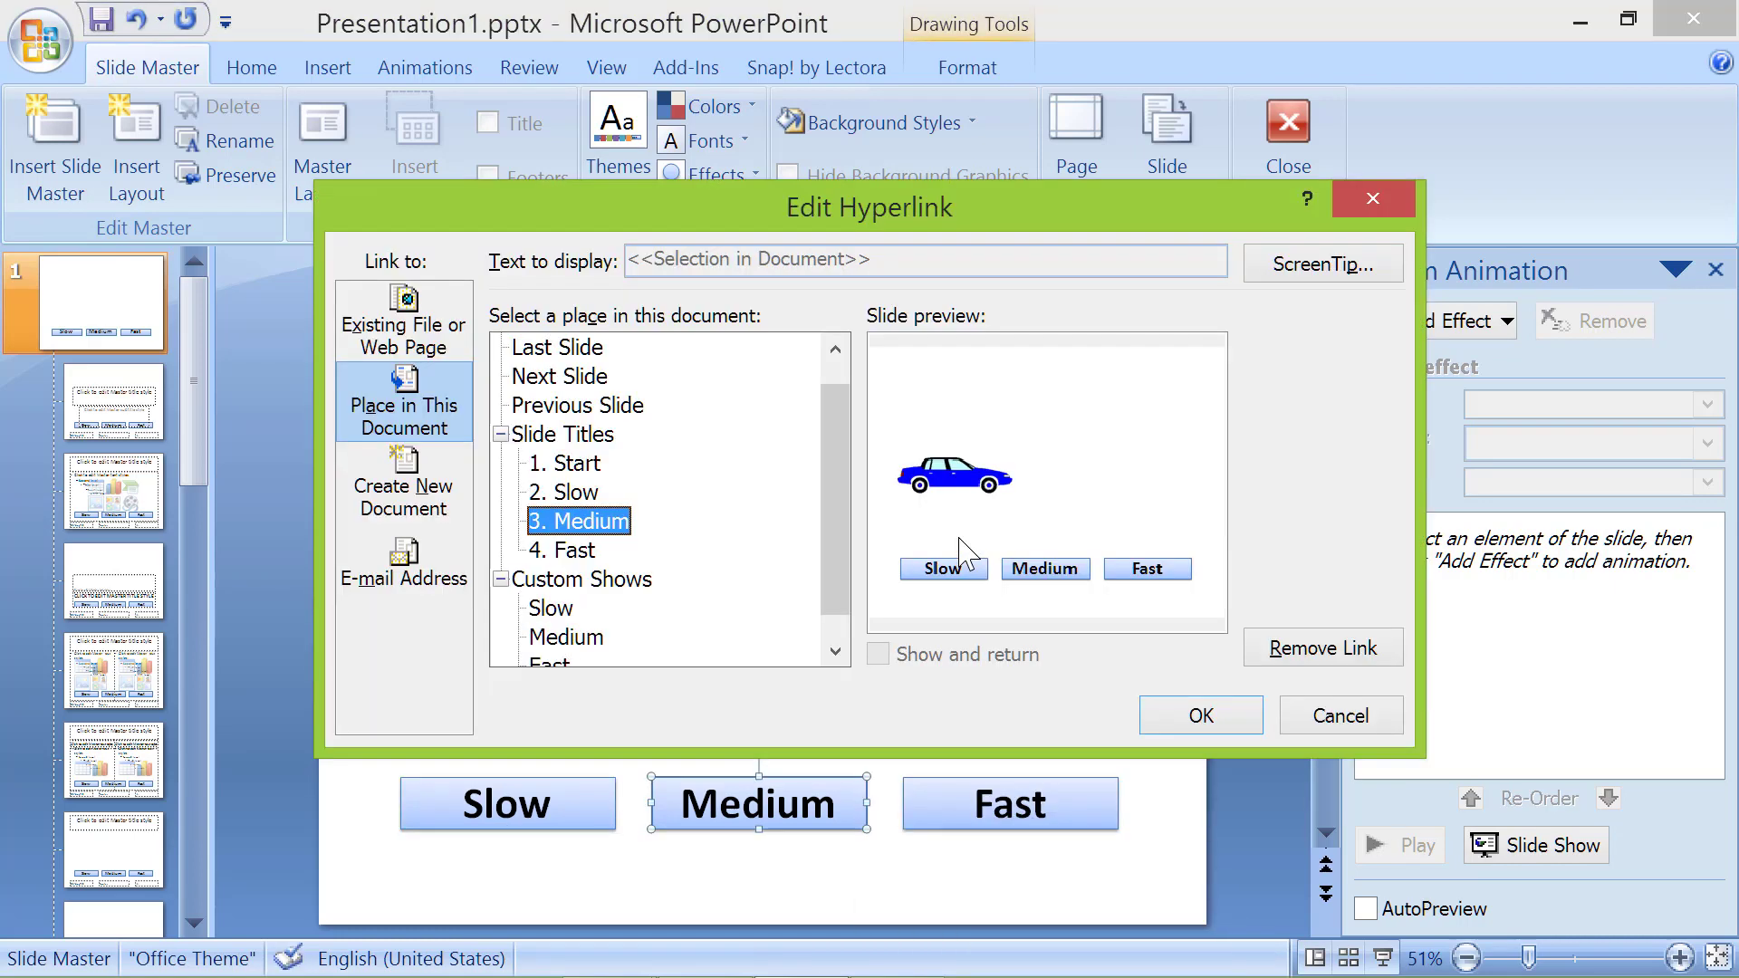
{"action": "left_click", "coordinate": [960, 540]}
{"action": "left_click", "coordinate": [579, 638]}
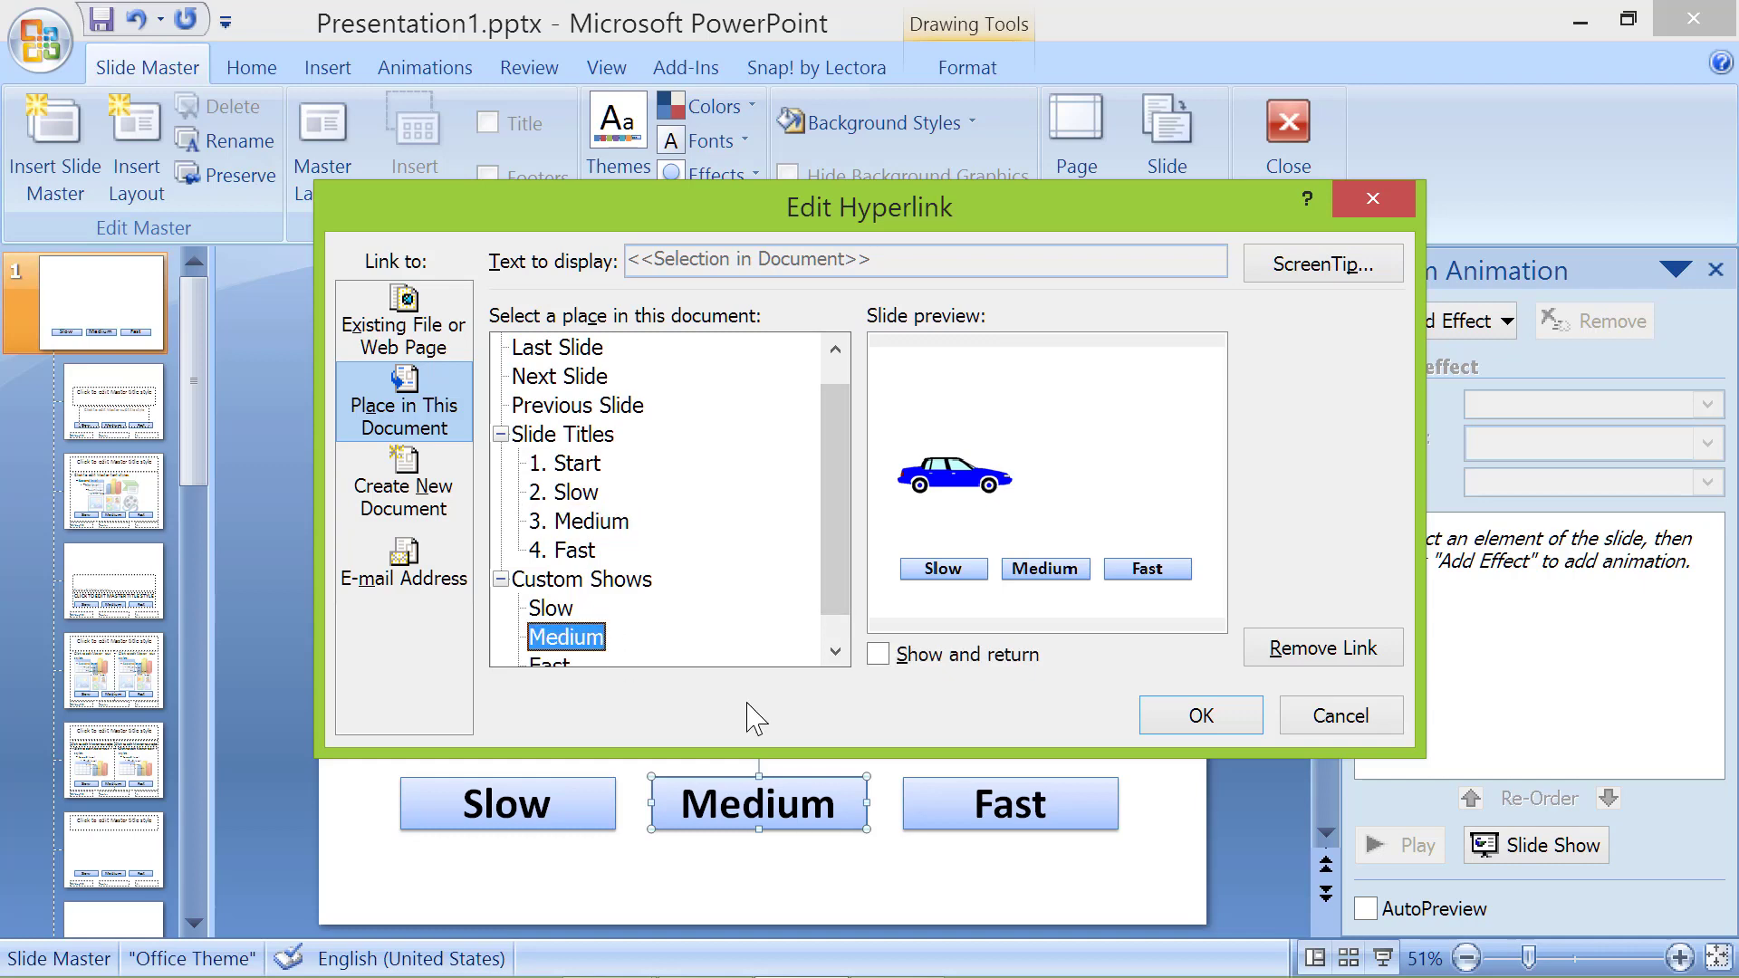
{"action": "left_click", "coordinate": [881, 657]}
{"action": "left_click", "coordinate": [1181, 725]}
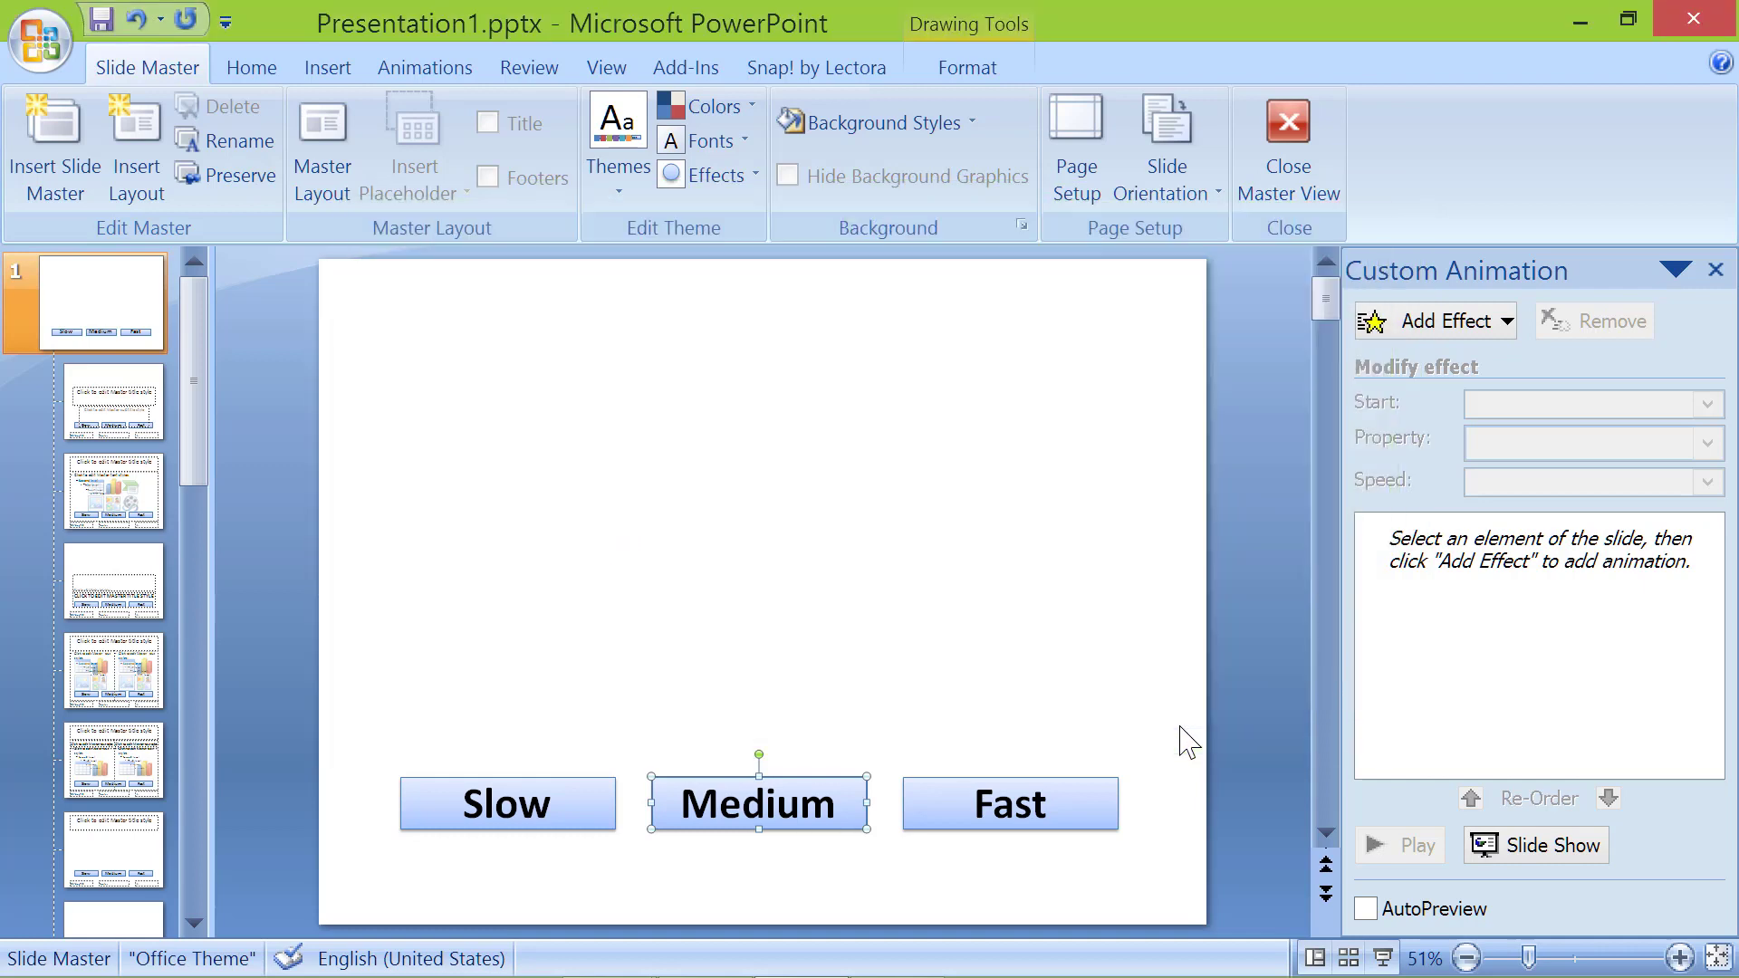
- Relink the Fast button to the Fast custom show with Show and return
{"action": "left_click", "coordinate": [1110, 819]}
{"action": "right_click", "coordinate": [1112, 822]}
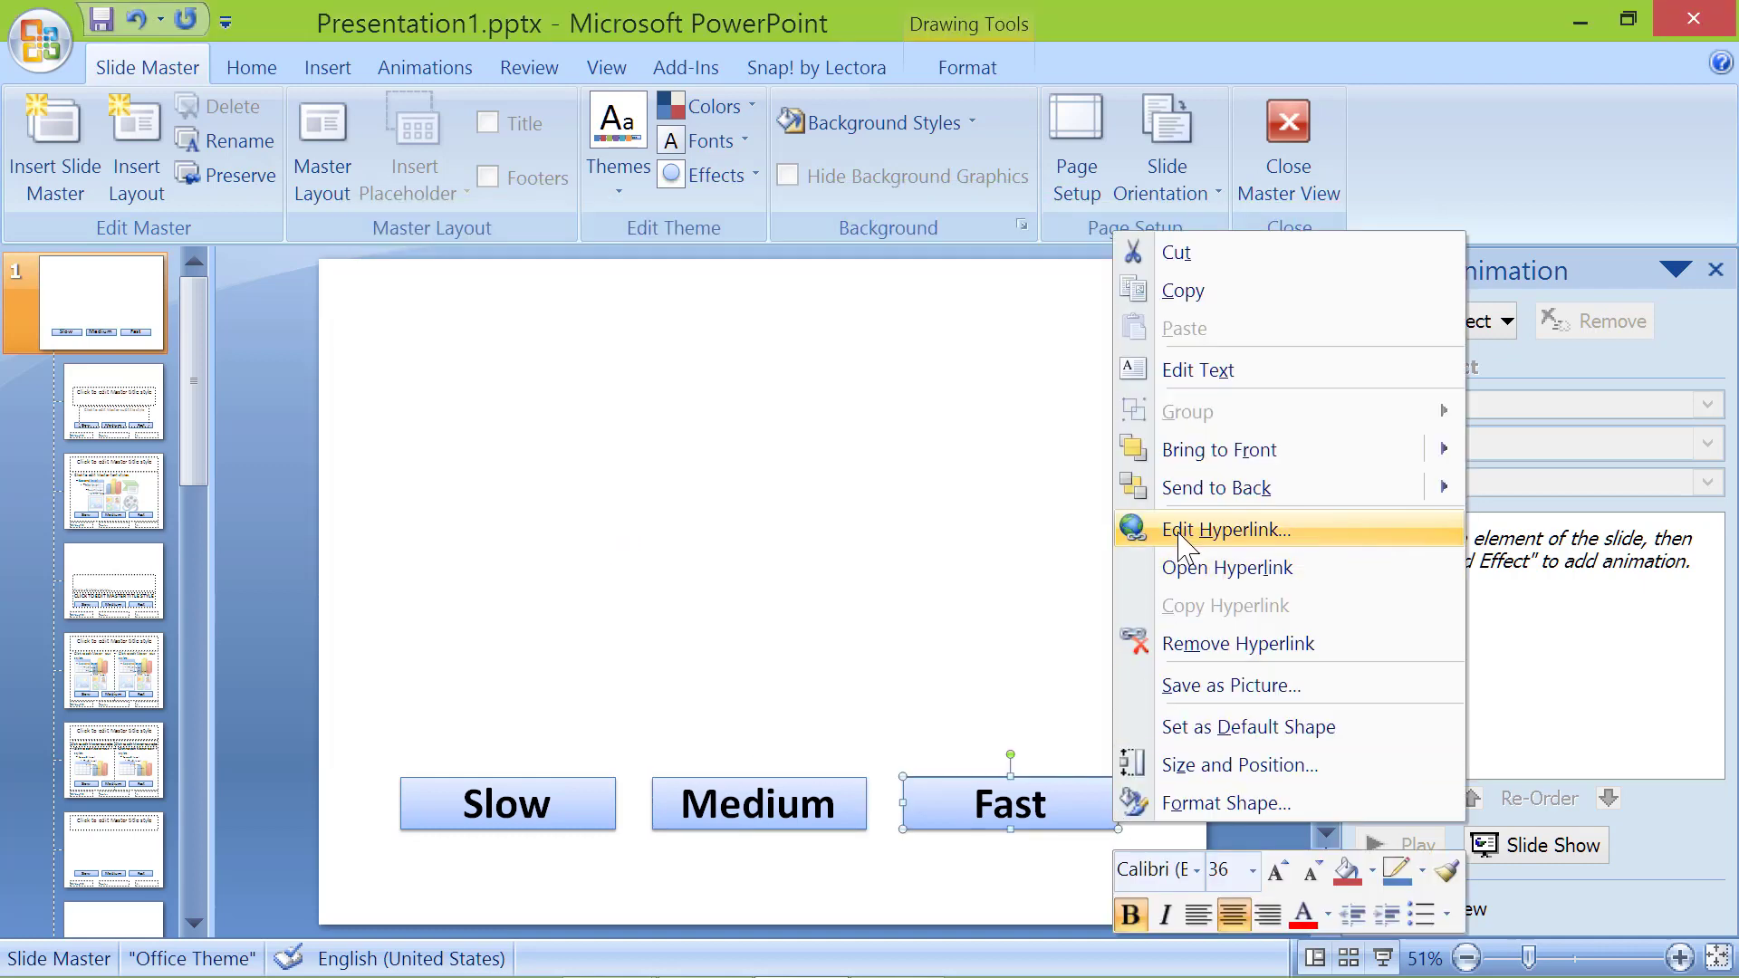
{"action": "left_click", "coordinate": [1227, 530]}
{"action": "scroll", "coordinate": [625, 652], "scroll_direction": "down", "scroll_amount": 1}
{"action": "left_click", "coordinate": [553, 638]}
{"action": "left_click", "coordinate": [878, 654]}
{"action": "left_click", "coordinate": [1177, 715]}
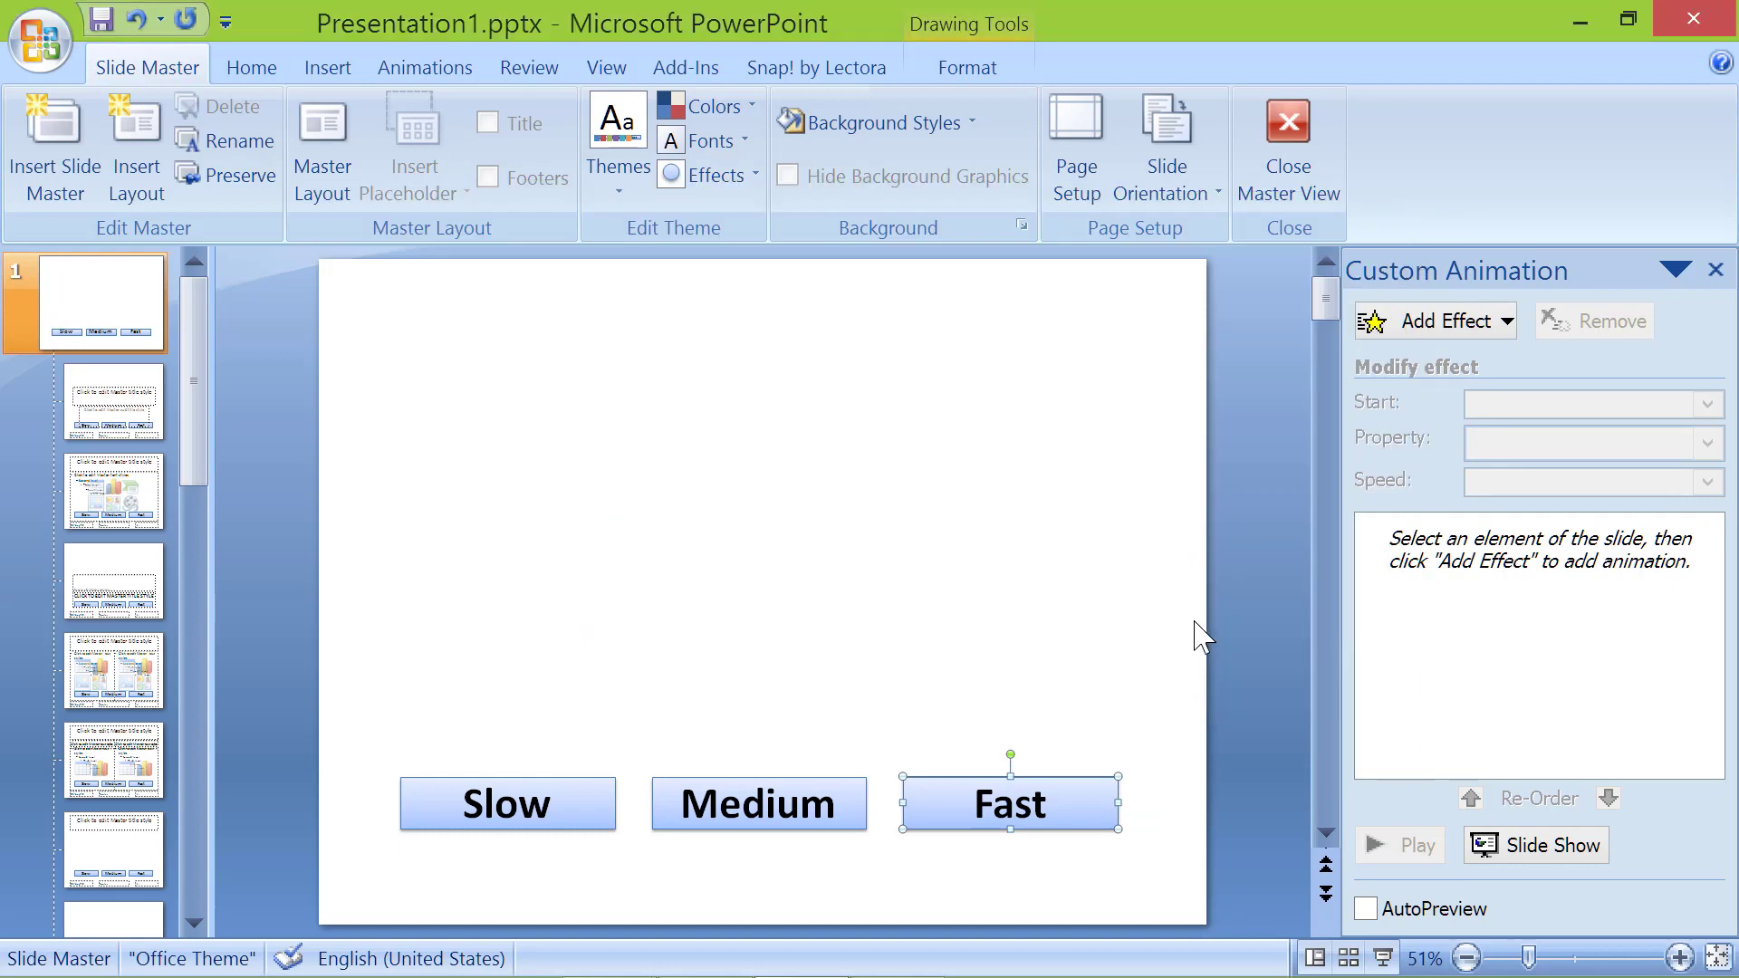
- Close Master View and make the Slow slide's car motion auto-reverse
{"action": "left_click", "coordinate": [1287, 163]}
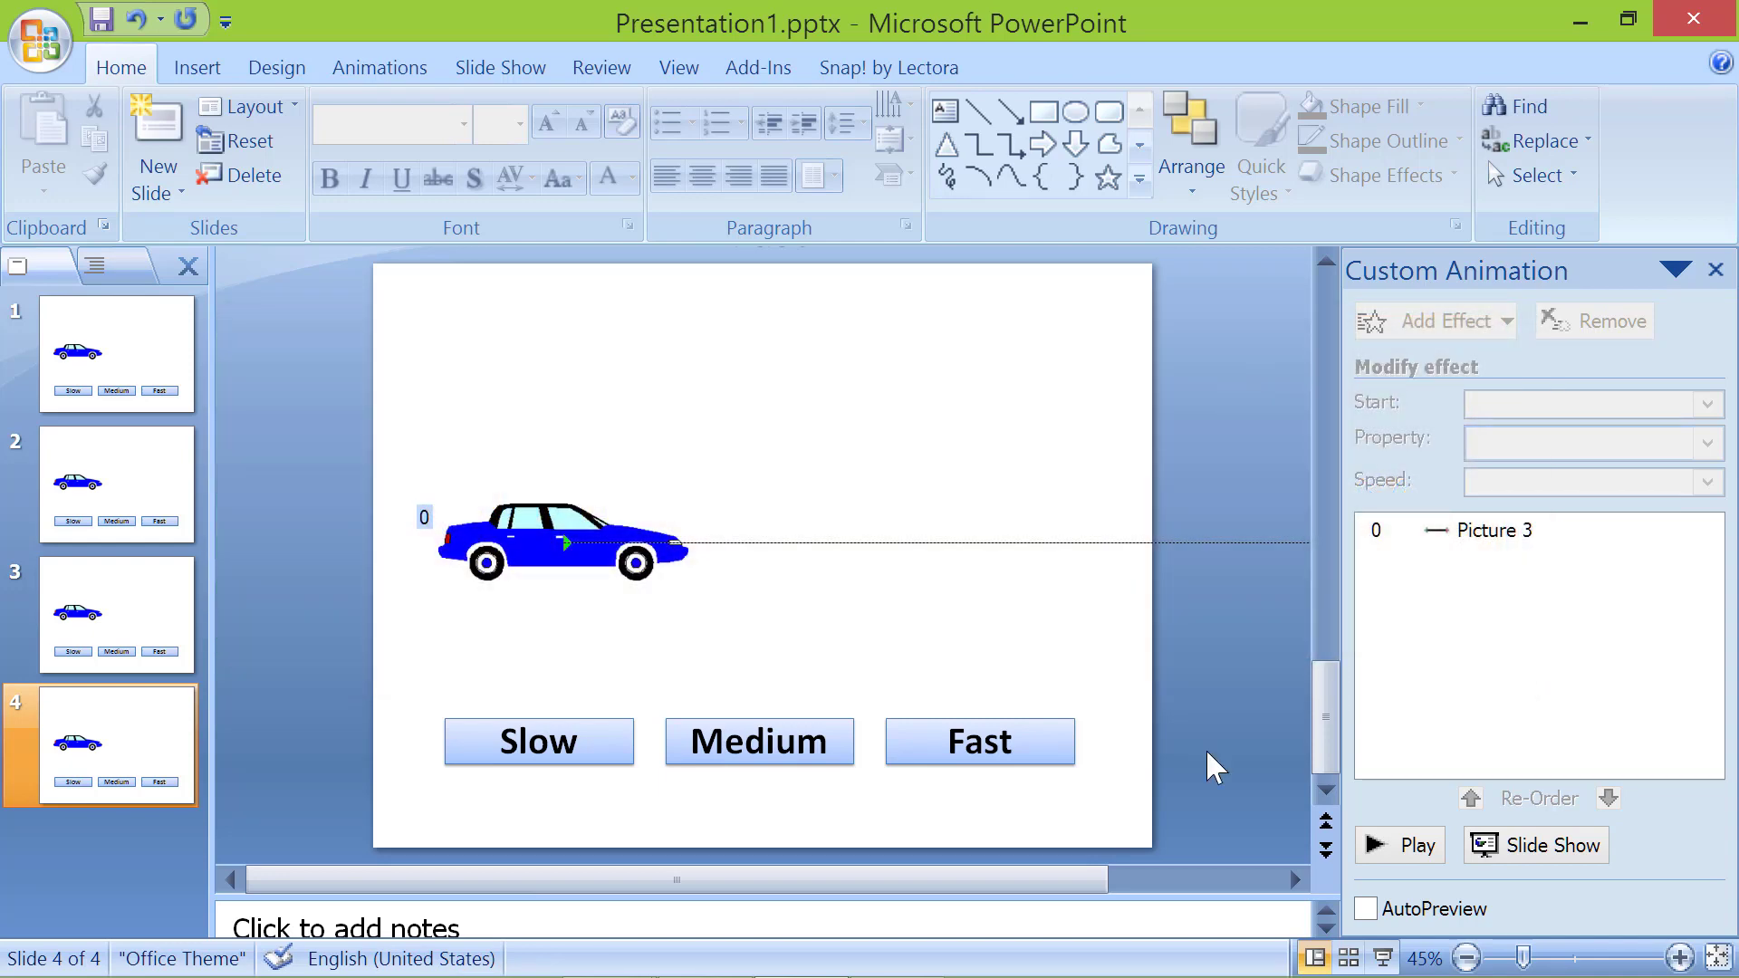
{"action": "left_click", "coordinate": [189, 543]}
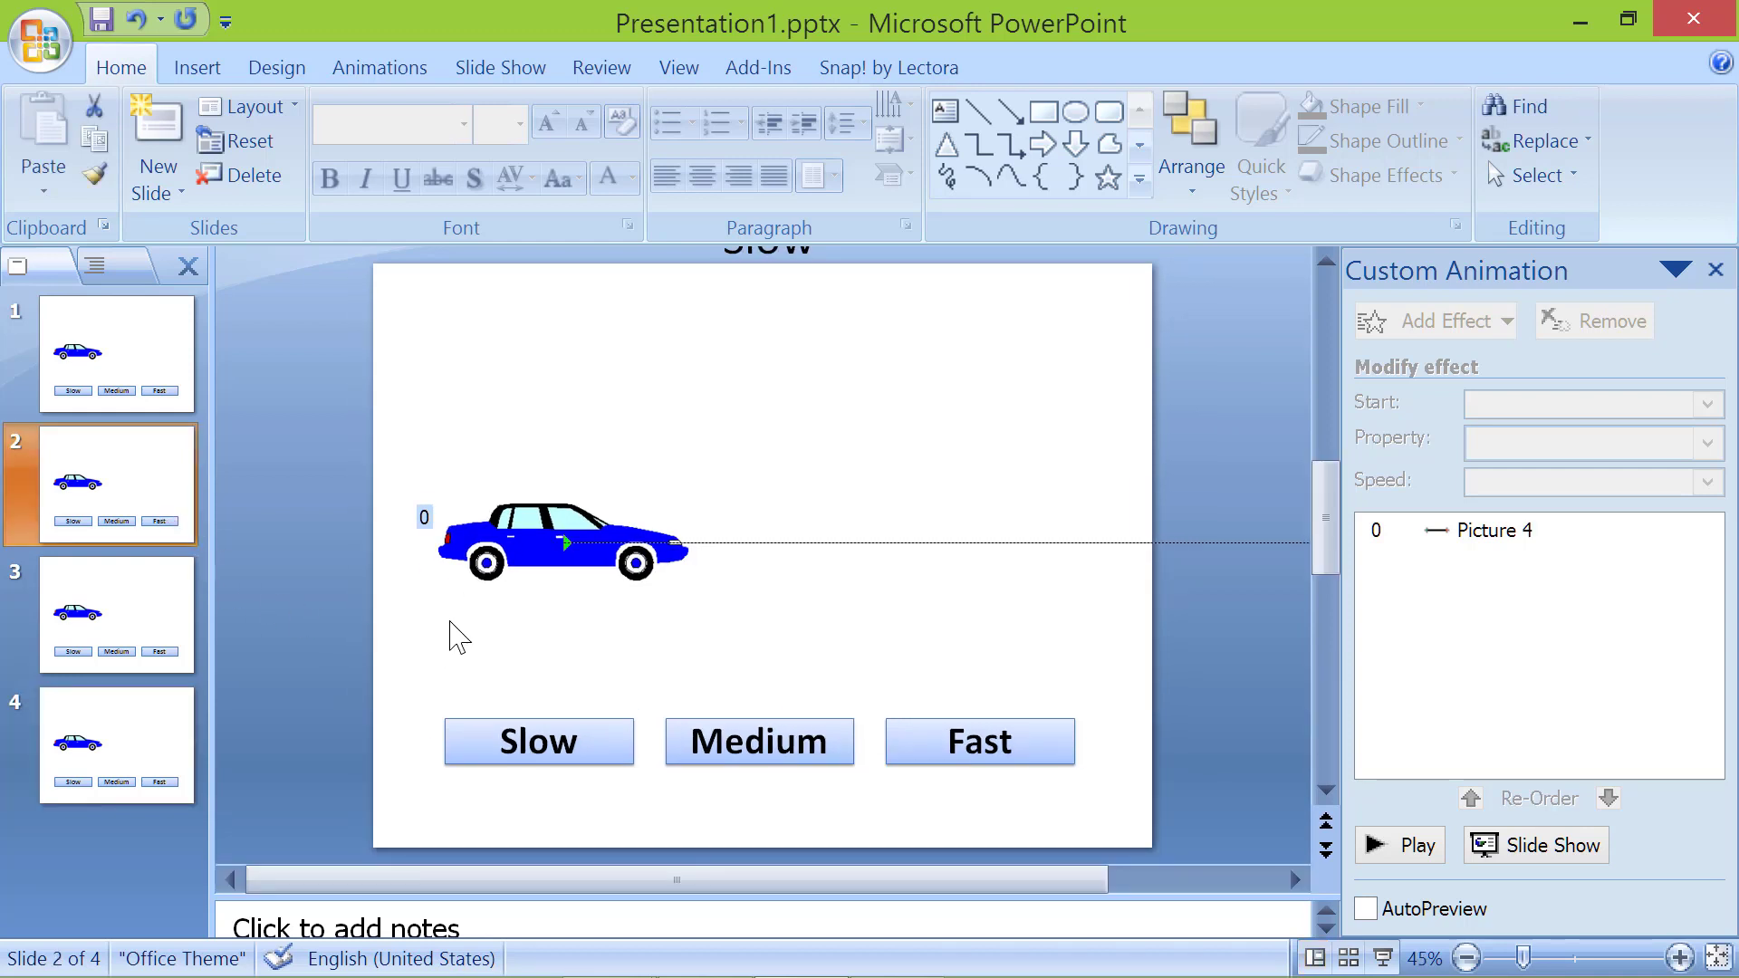
{"action": "left_click", "coordinate": [481, 563]}
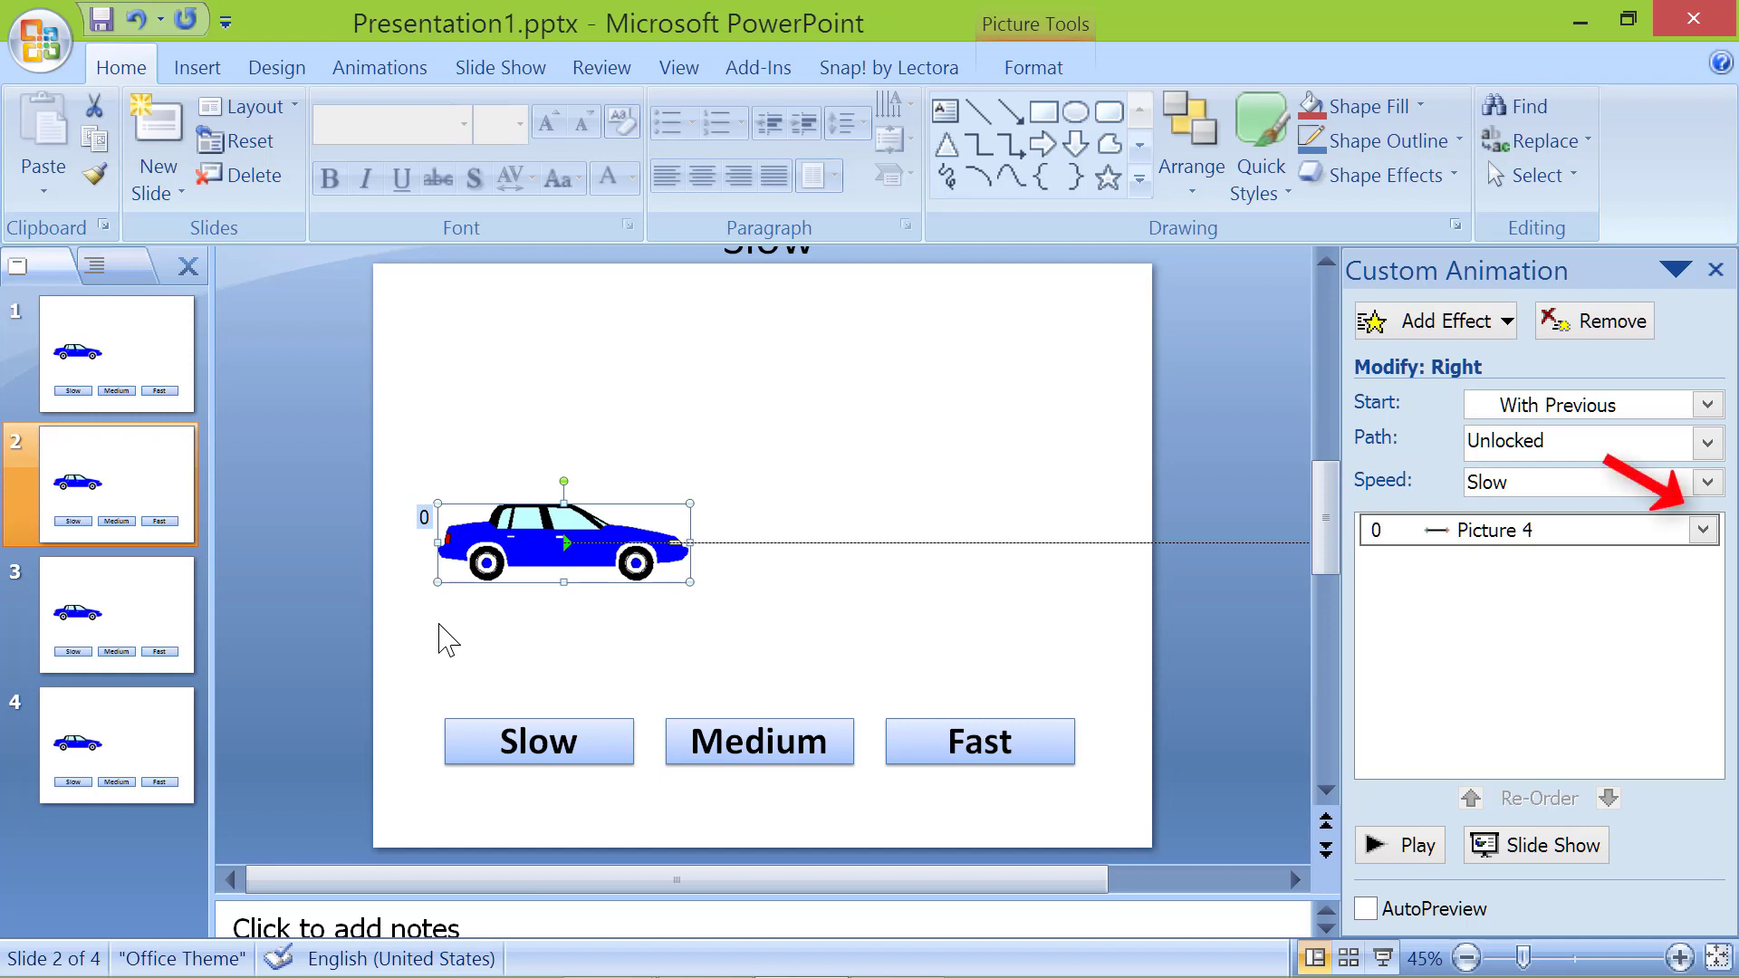
{"action": "left_click", "coordinate": [1702, 530]}
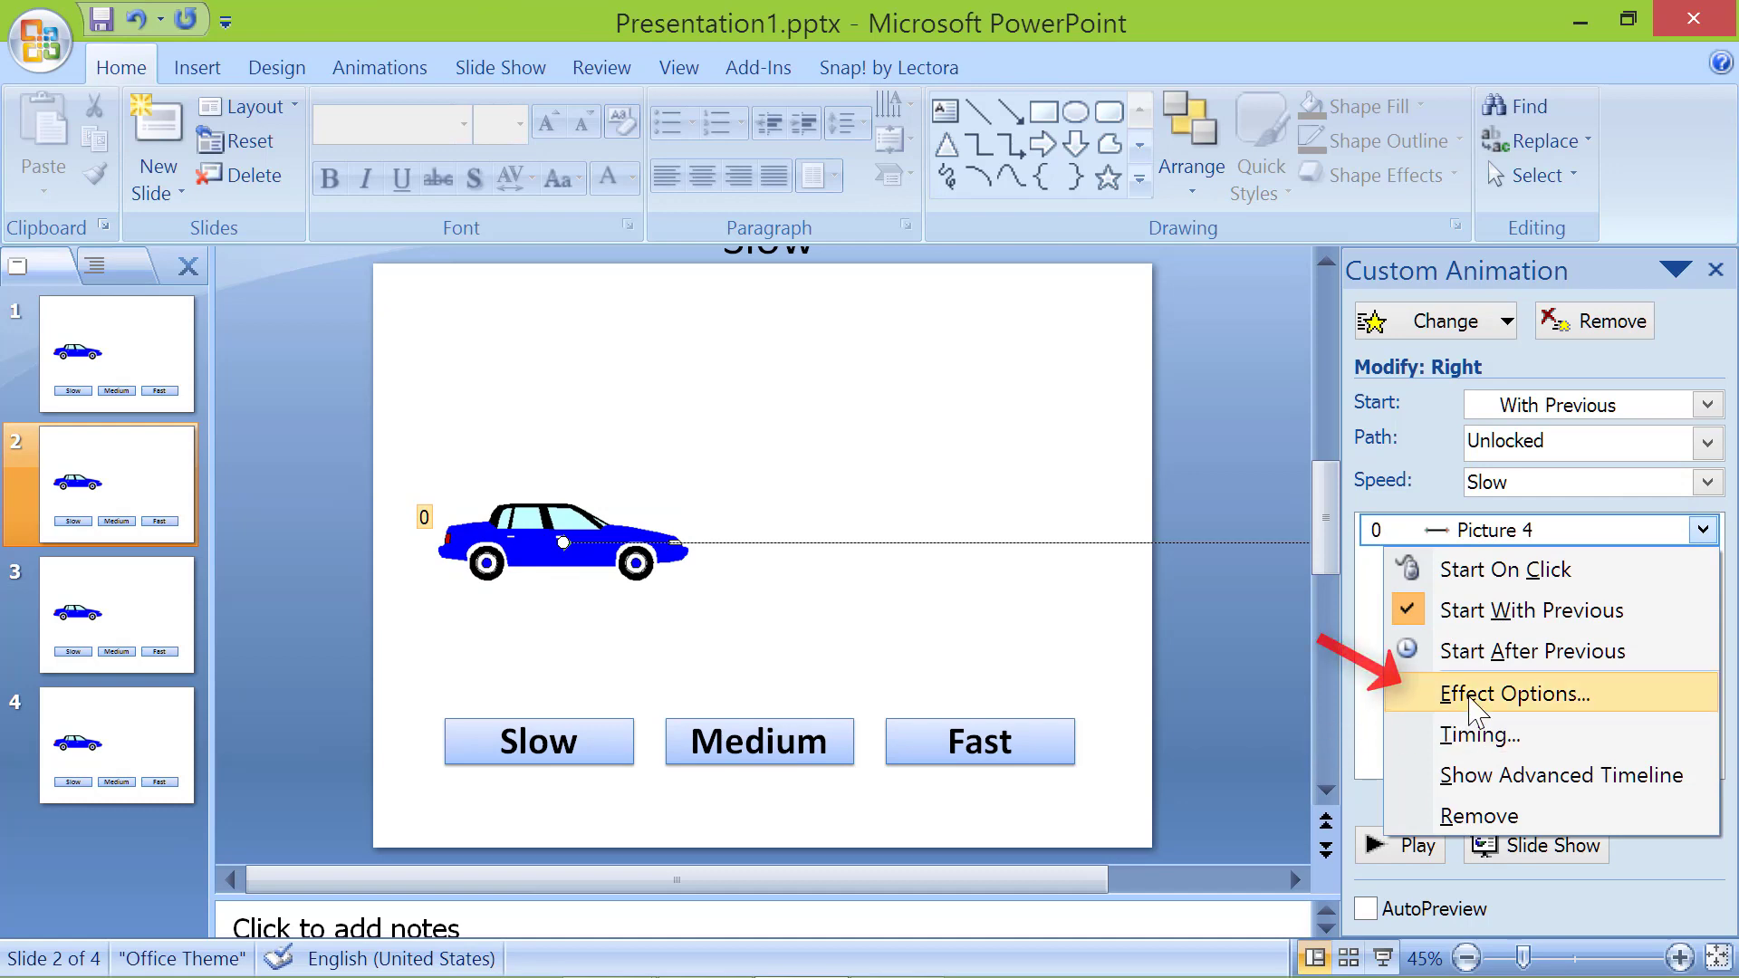
{"action": "left_click", "coordinate": [1449, 694]}
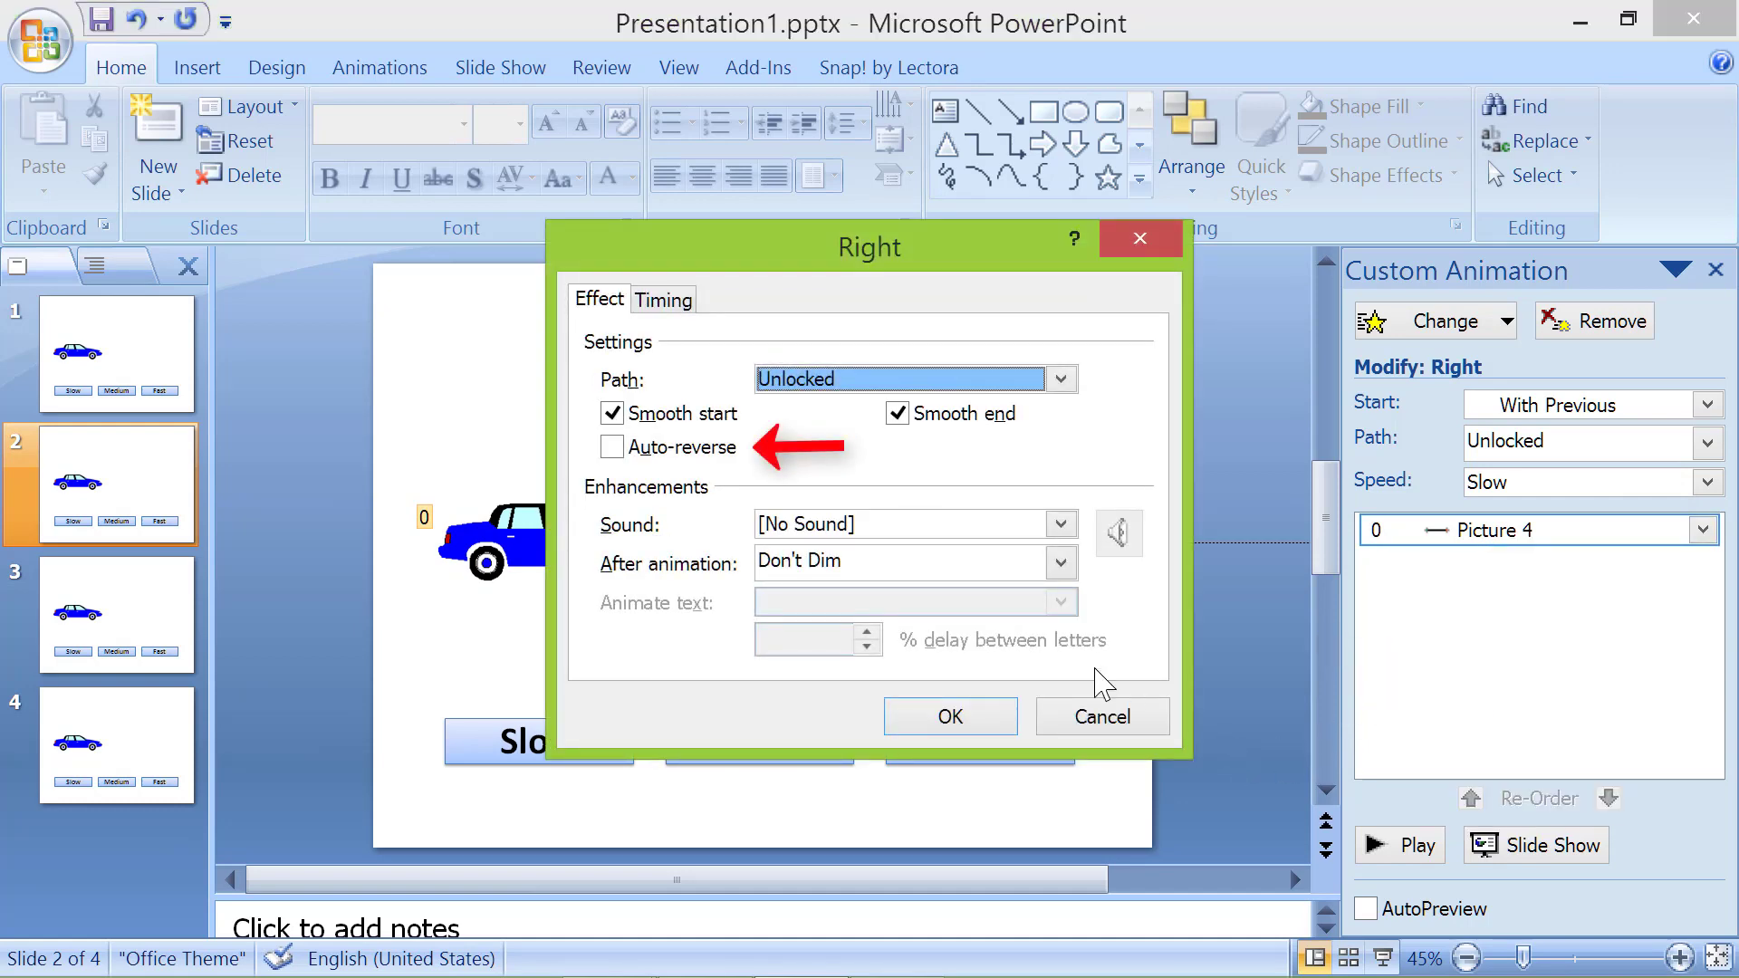
{"action": "left_click", "coordinate": [623, 448]}
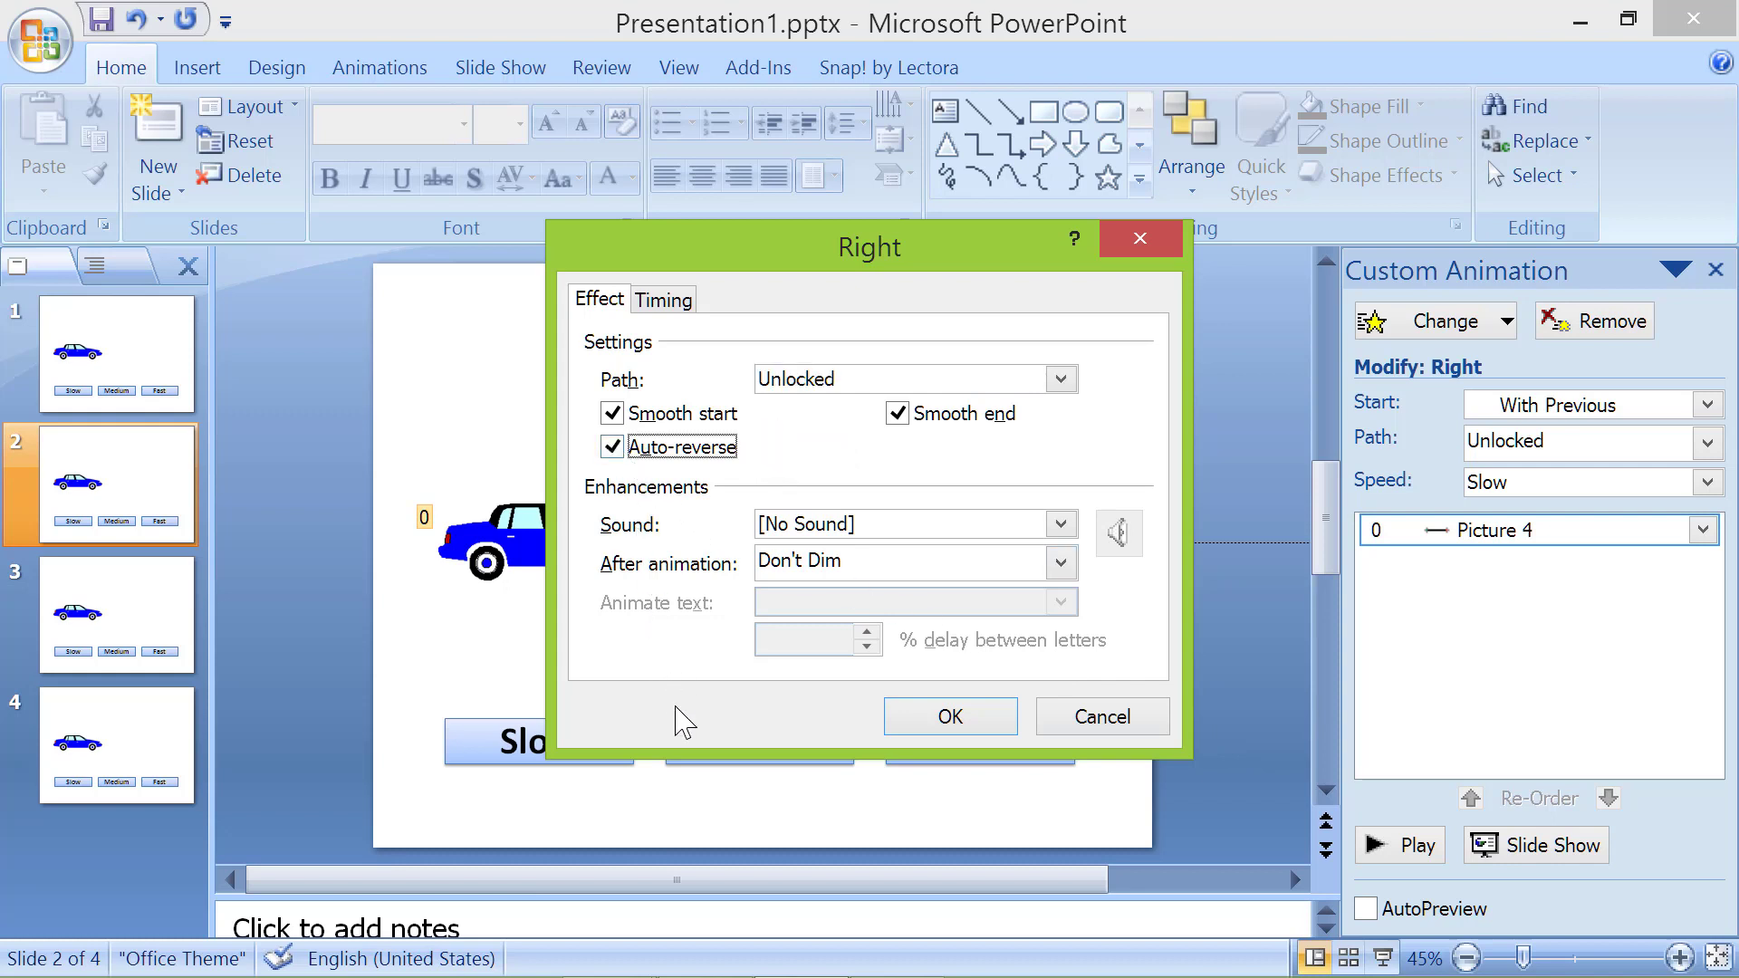
{"action": "left_click", "coordinate": [905, 718]}
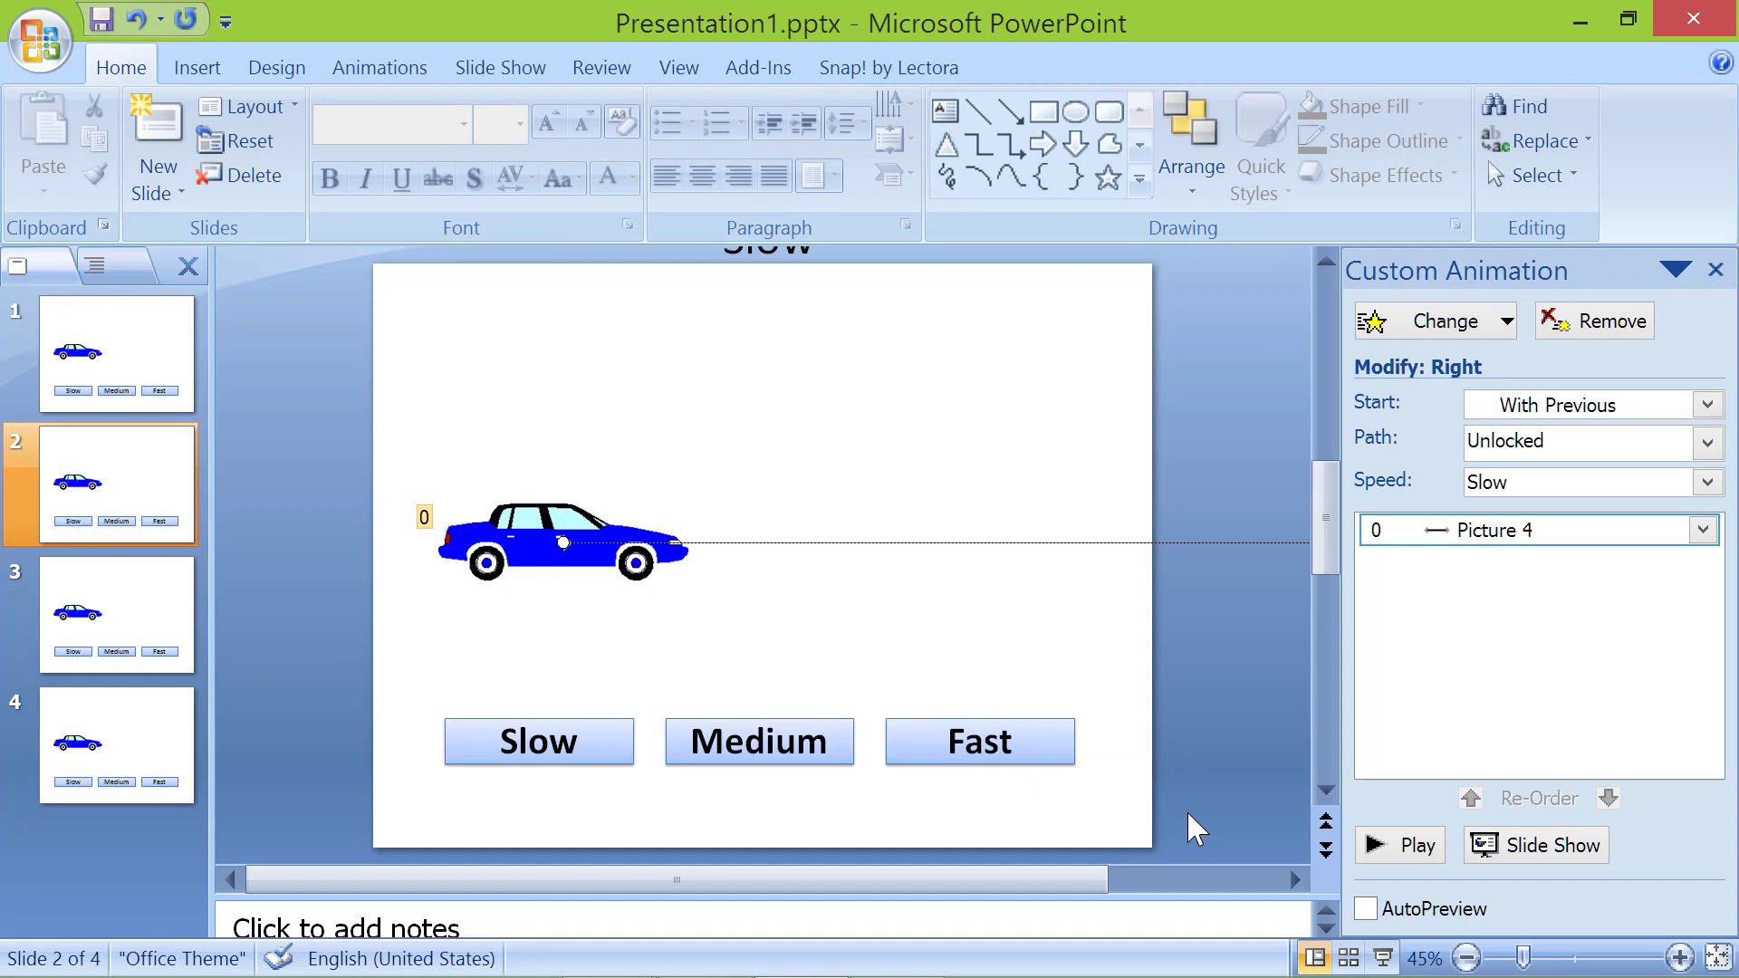
- Turn on Auto-reverse for the car's motion on the Medium slide (slide 3)
{"action": "left_click", "coordinate": [262, 646]}
{"action": "left_click", "coordinate": [507, 581]}
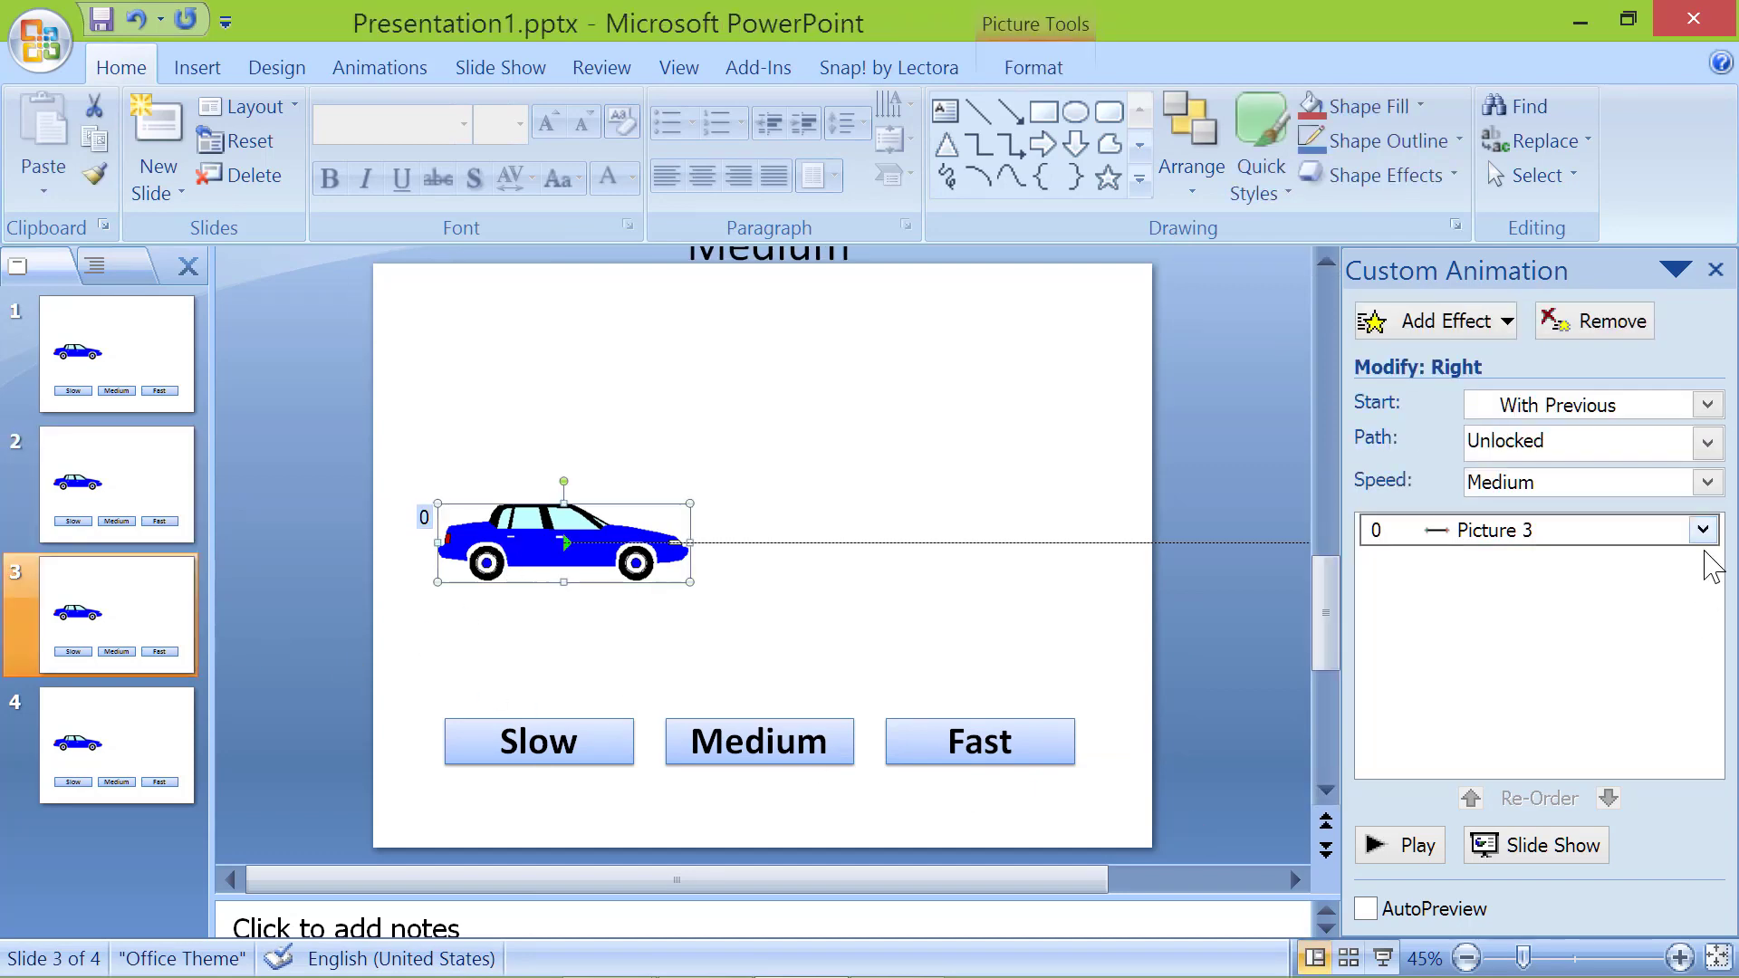
{"action": "left_click", "coordinate": [1703, 530]}
{"action": "left_click", "coordinate": [1540, 691]}
{"action": "left_click", "coordinate": [619, 447]}
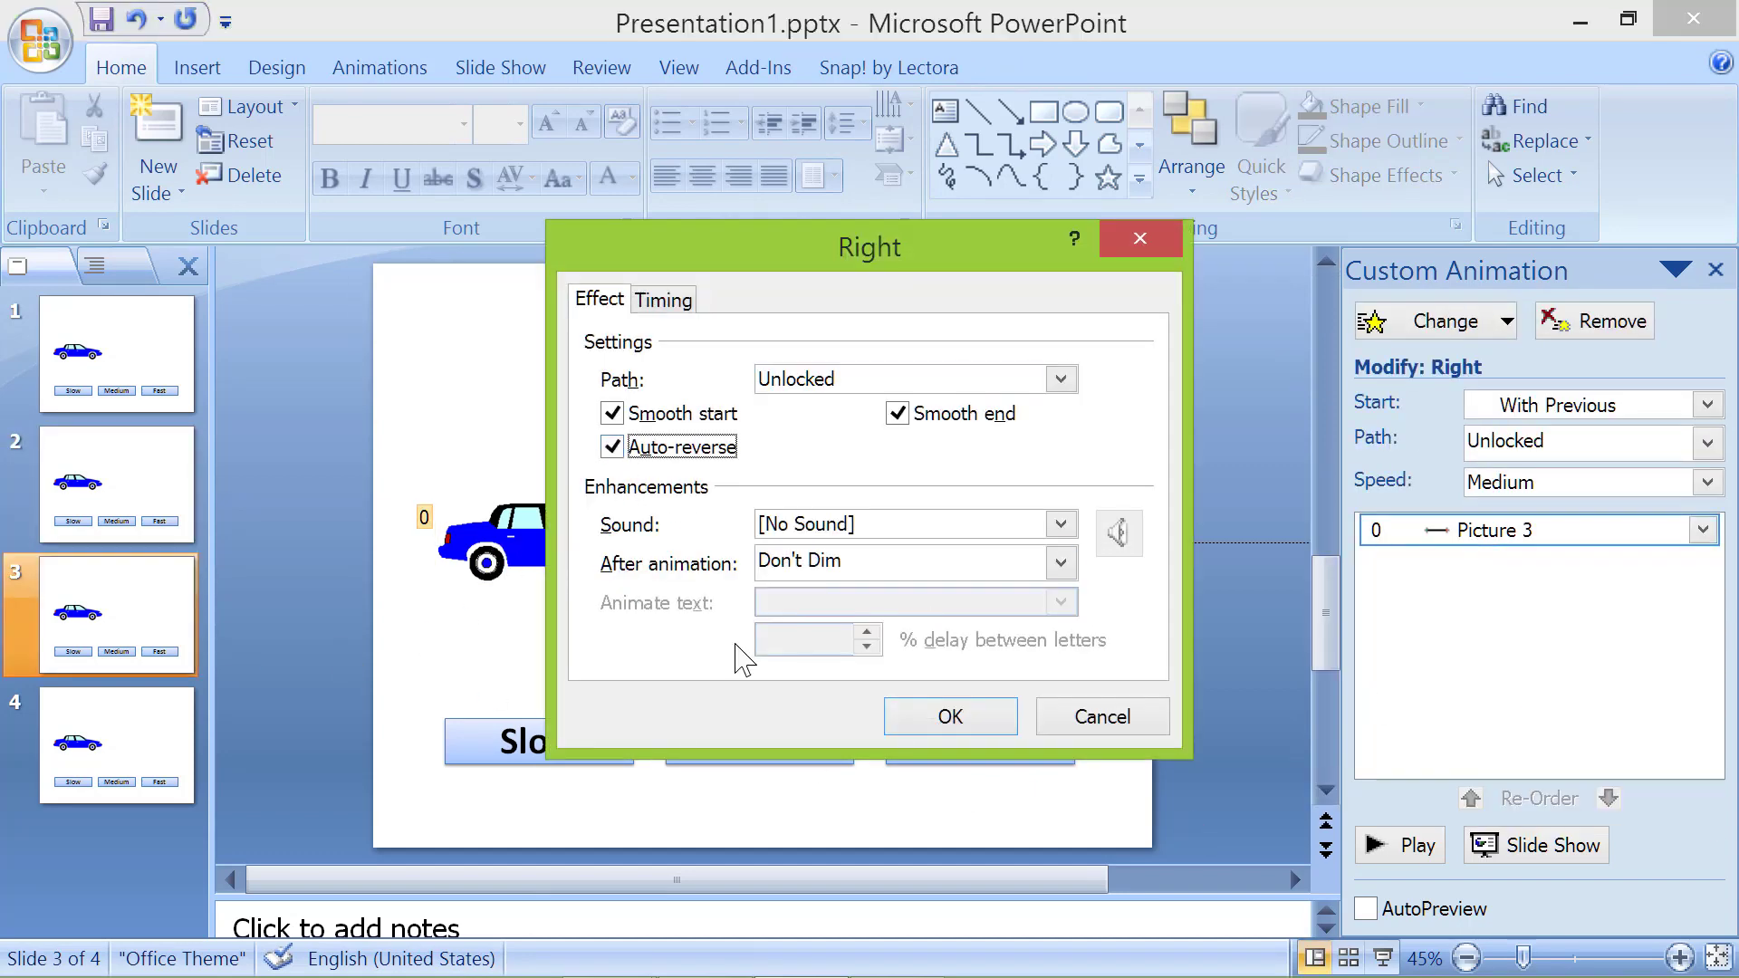
{"action": "left_click", "coordinate": [947, 718]}
- Turn on Auto-reverse for the car's motion on the Fast slide (slide 4)
{"action": "left_click", "coordinate": [165, 729]}
{"action": "left_click", "coordinate": [485, 563]}
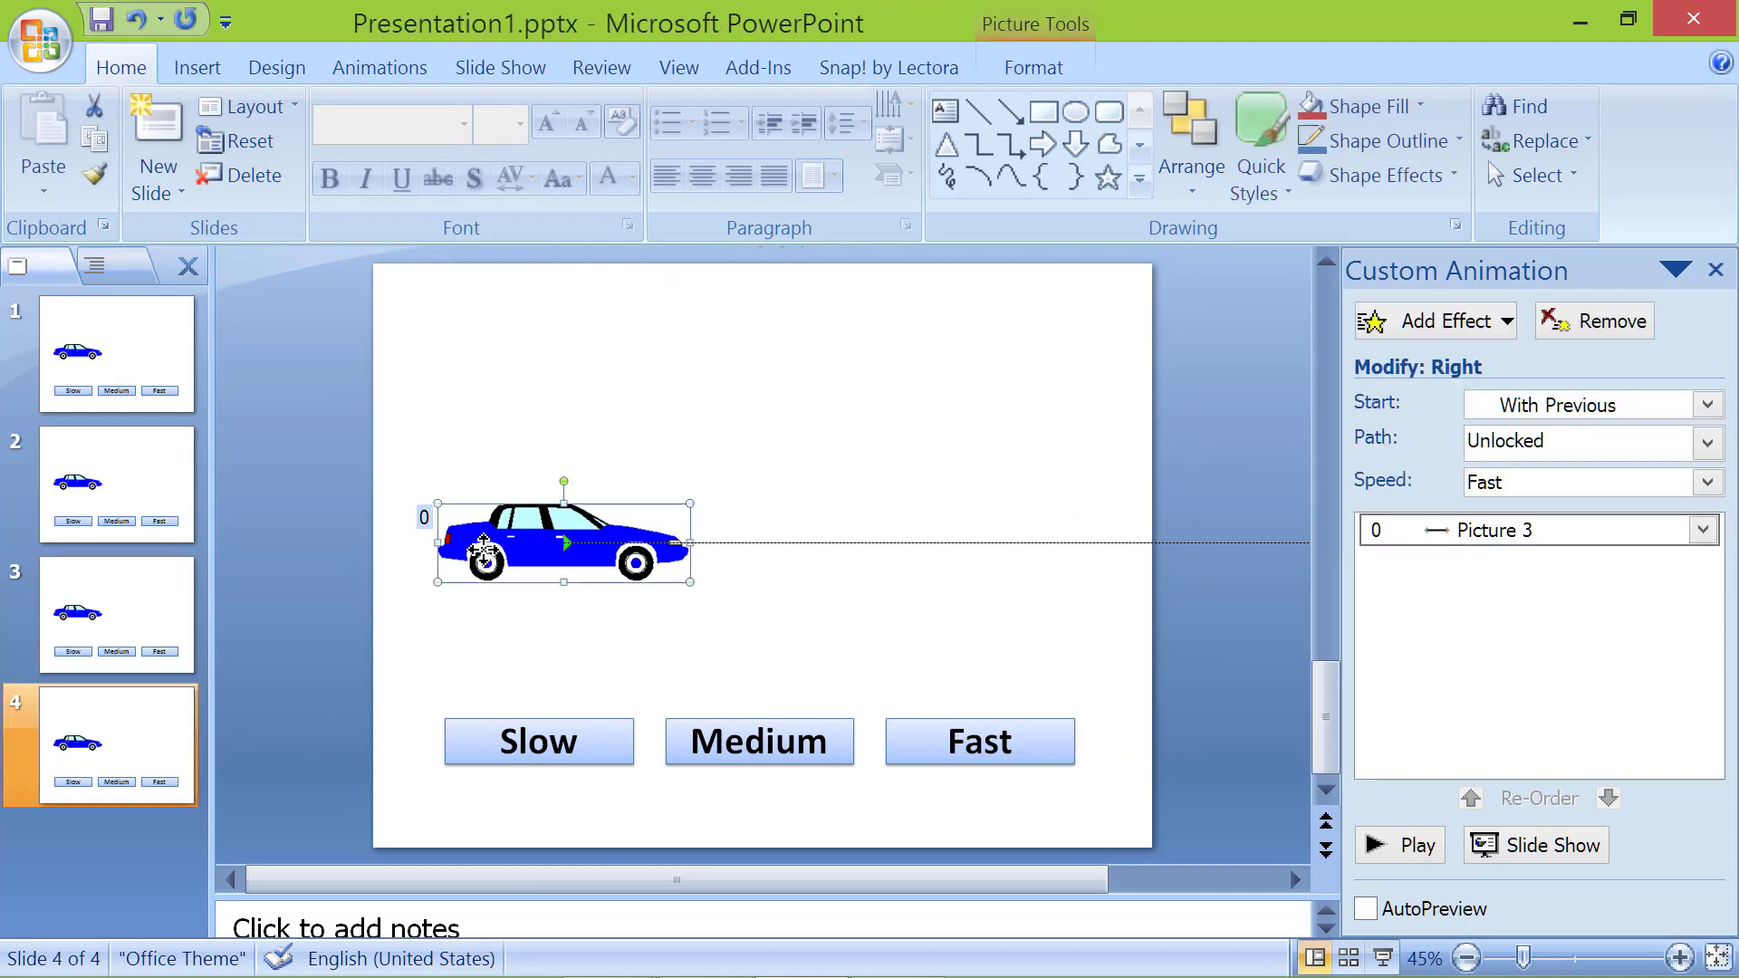
{"action": "left_click", "coordinate": [1703, 530]}
{"action": "left_click", "coordinate": [1555, 694]}
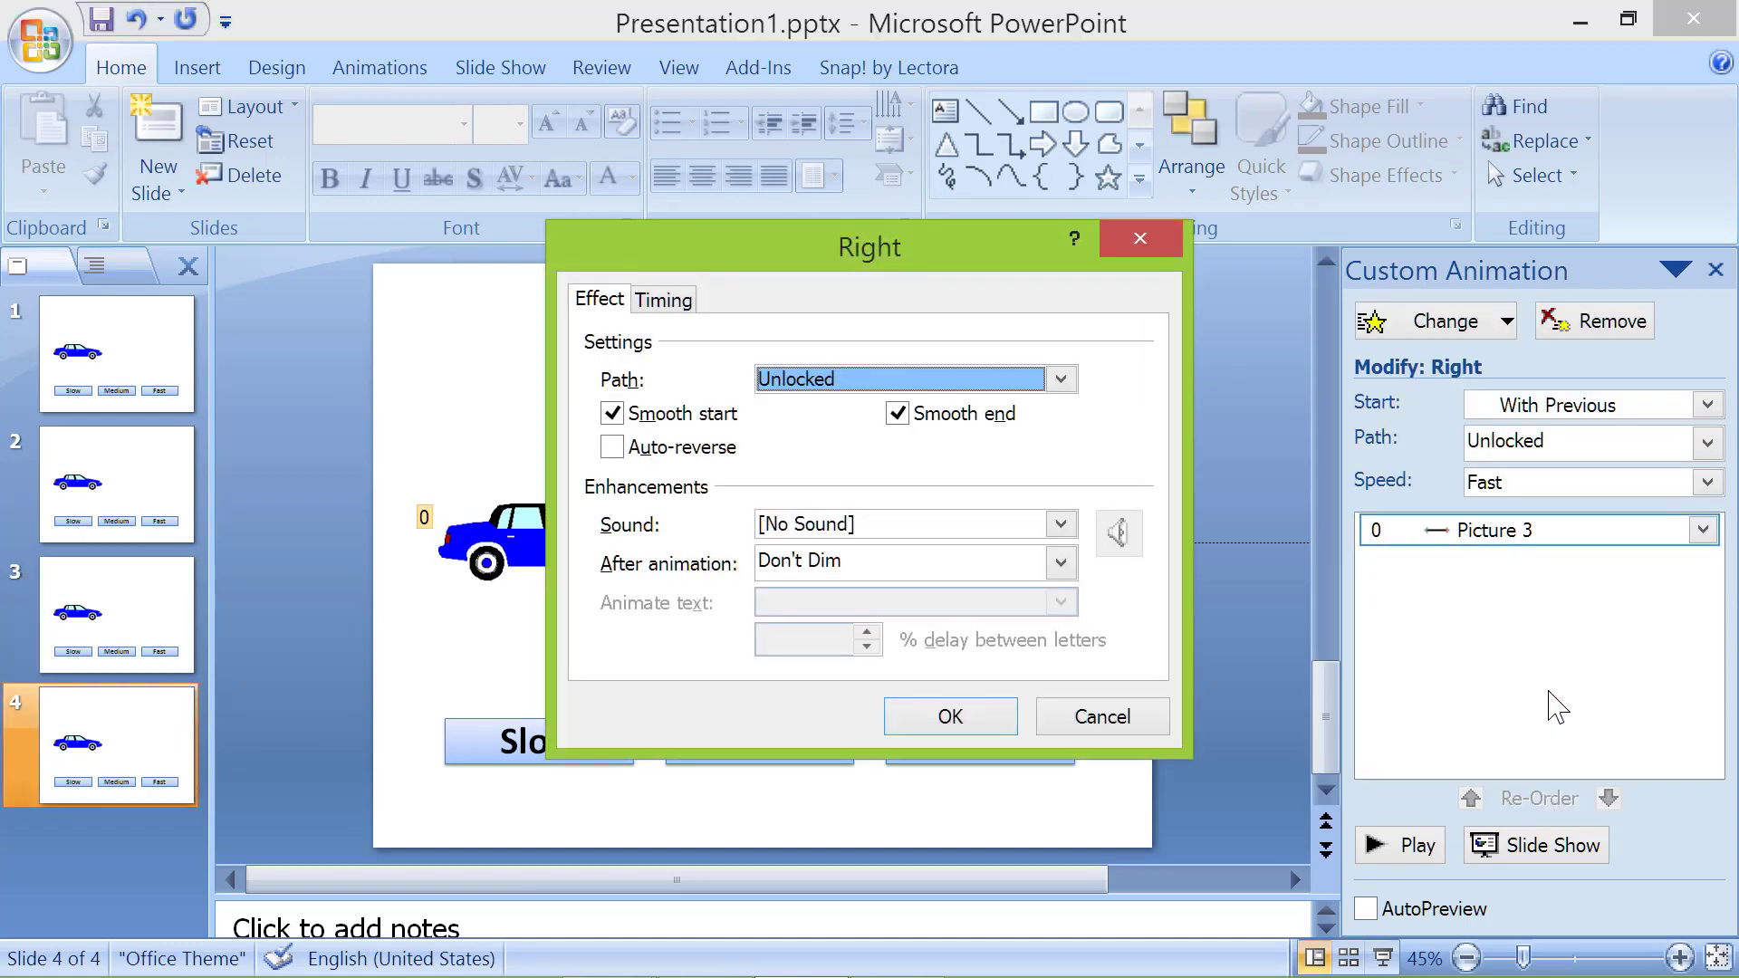
{"action": "left_click", "coordinate": [620, 447]}
{"action": "left_click", "coordinate": [937, 720]}
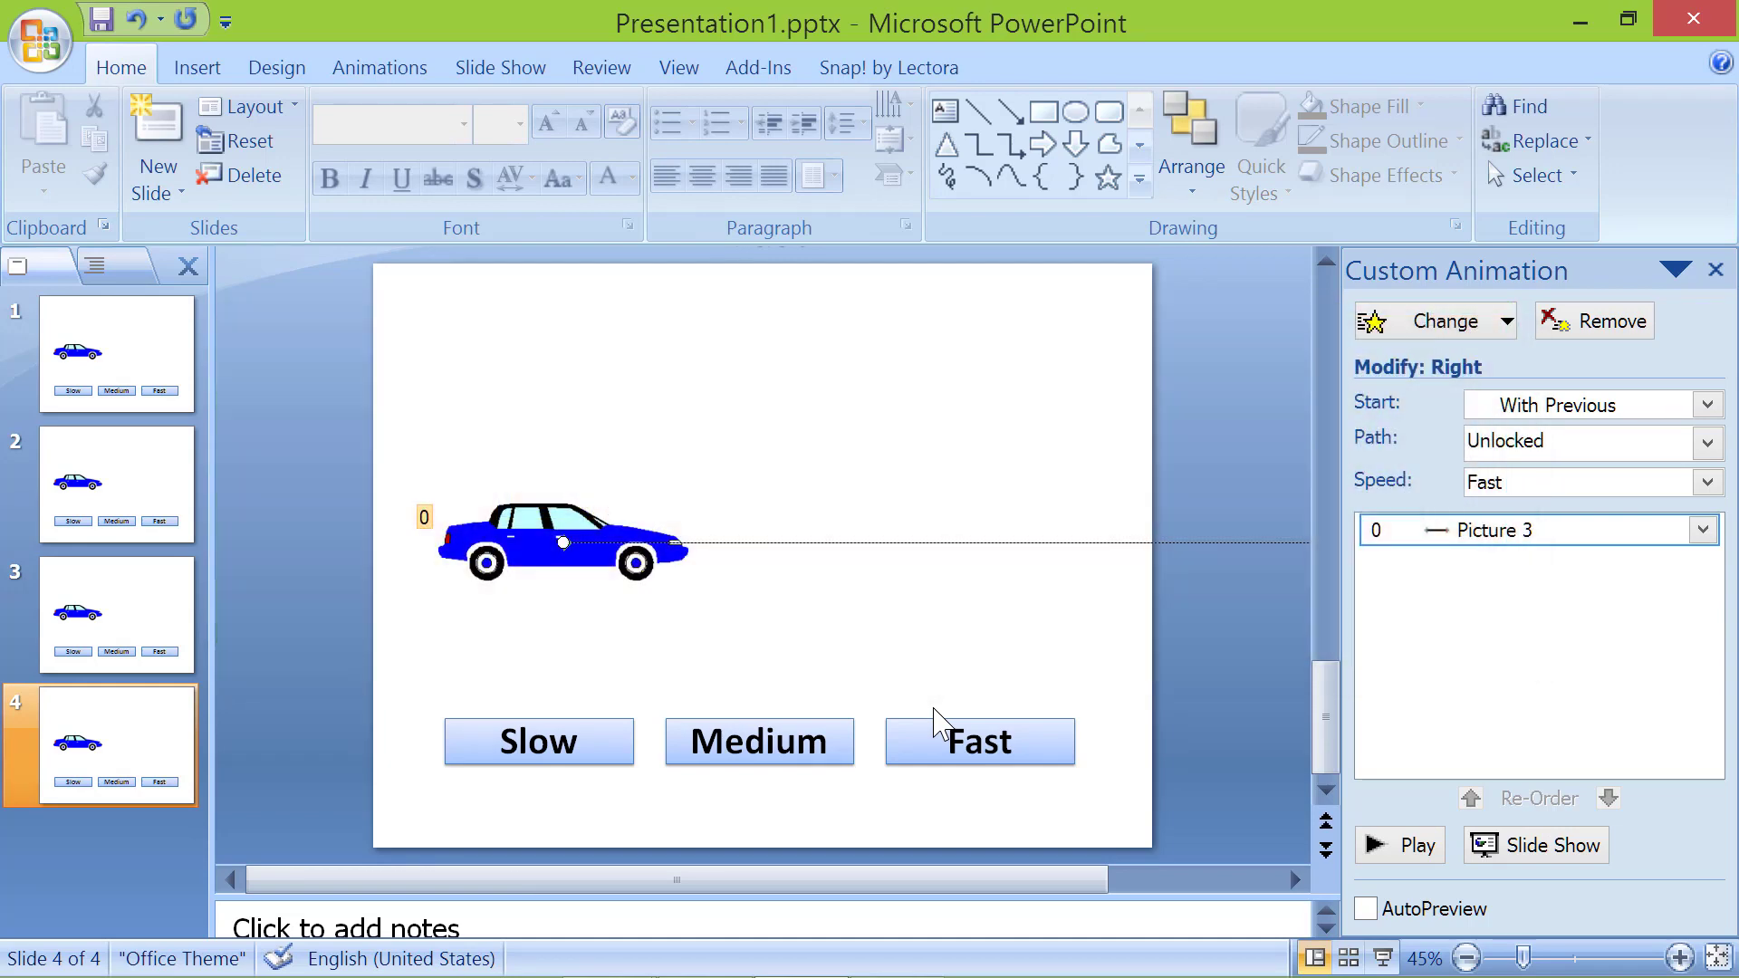
- Start the slide show and test the Slow and Medium buttons to watch the car return
{"action": "key", "text": "shift+F5"}
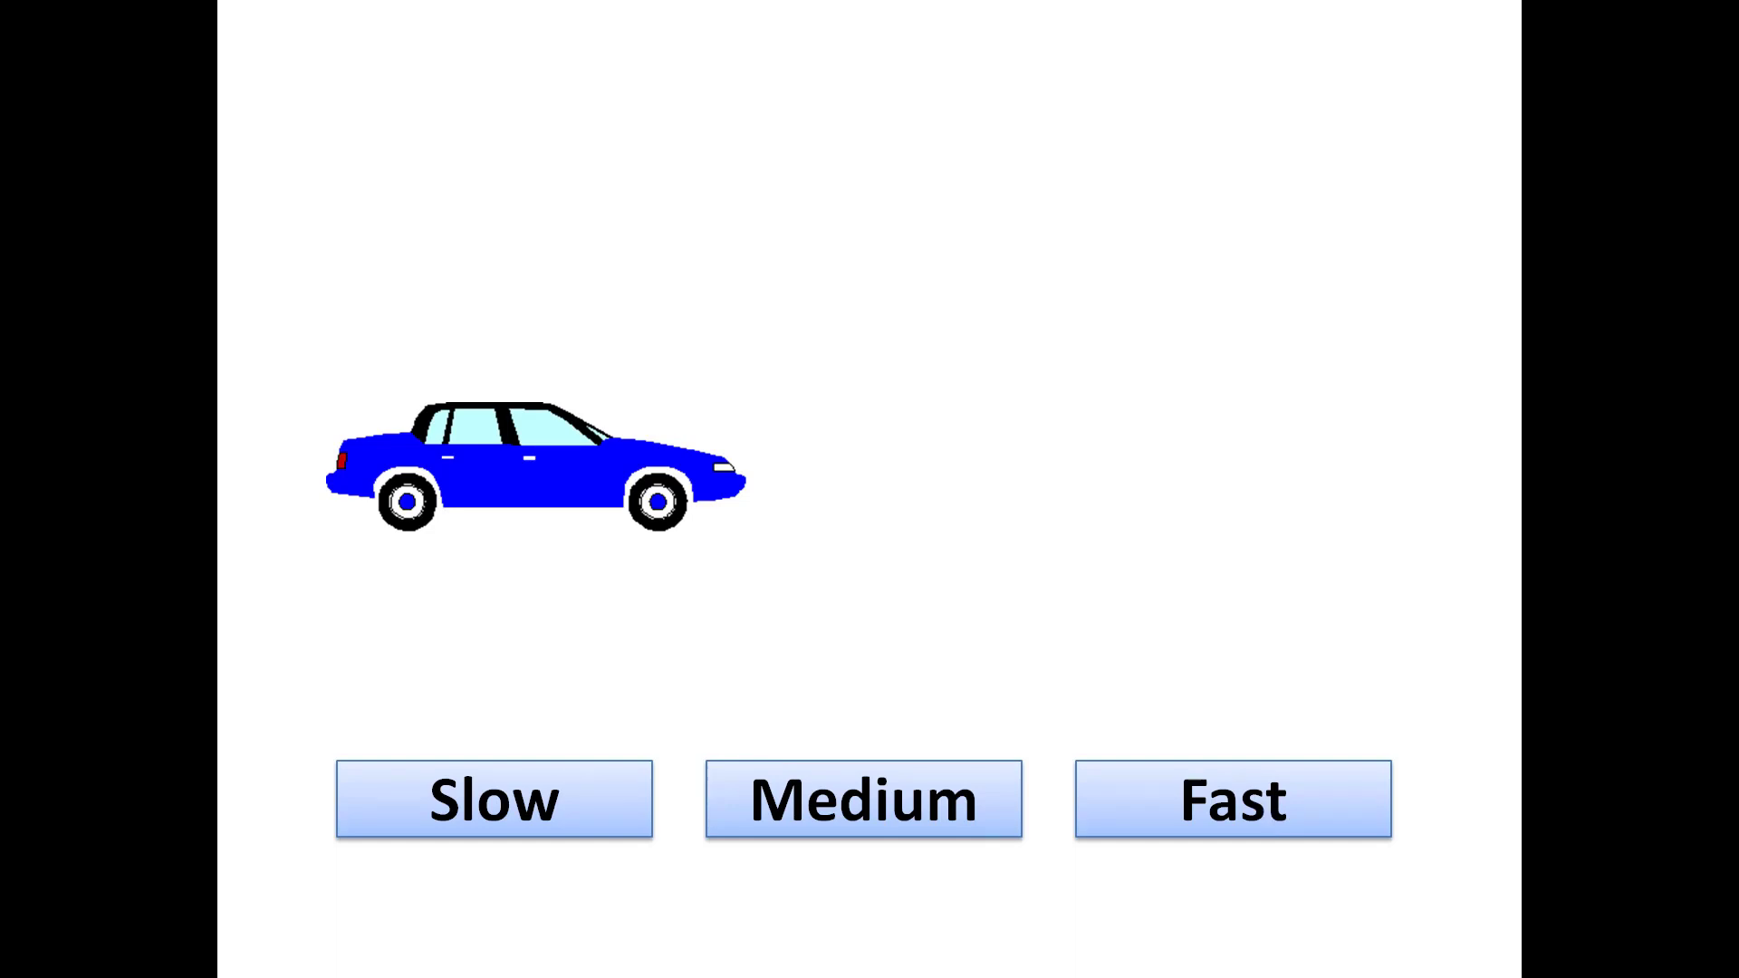
{"action": "left_click", "coordinate": [500, 797]}
{"action": "left_click", "coordinate": [894, 807]}
- End the slide show with Esc
{"action": "key", "text": "Escape"}
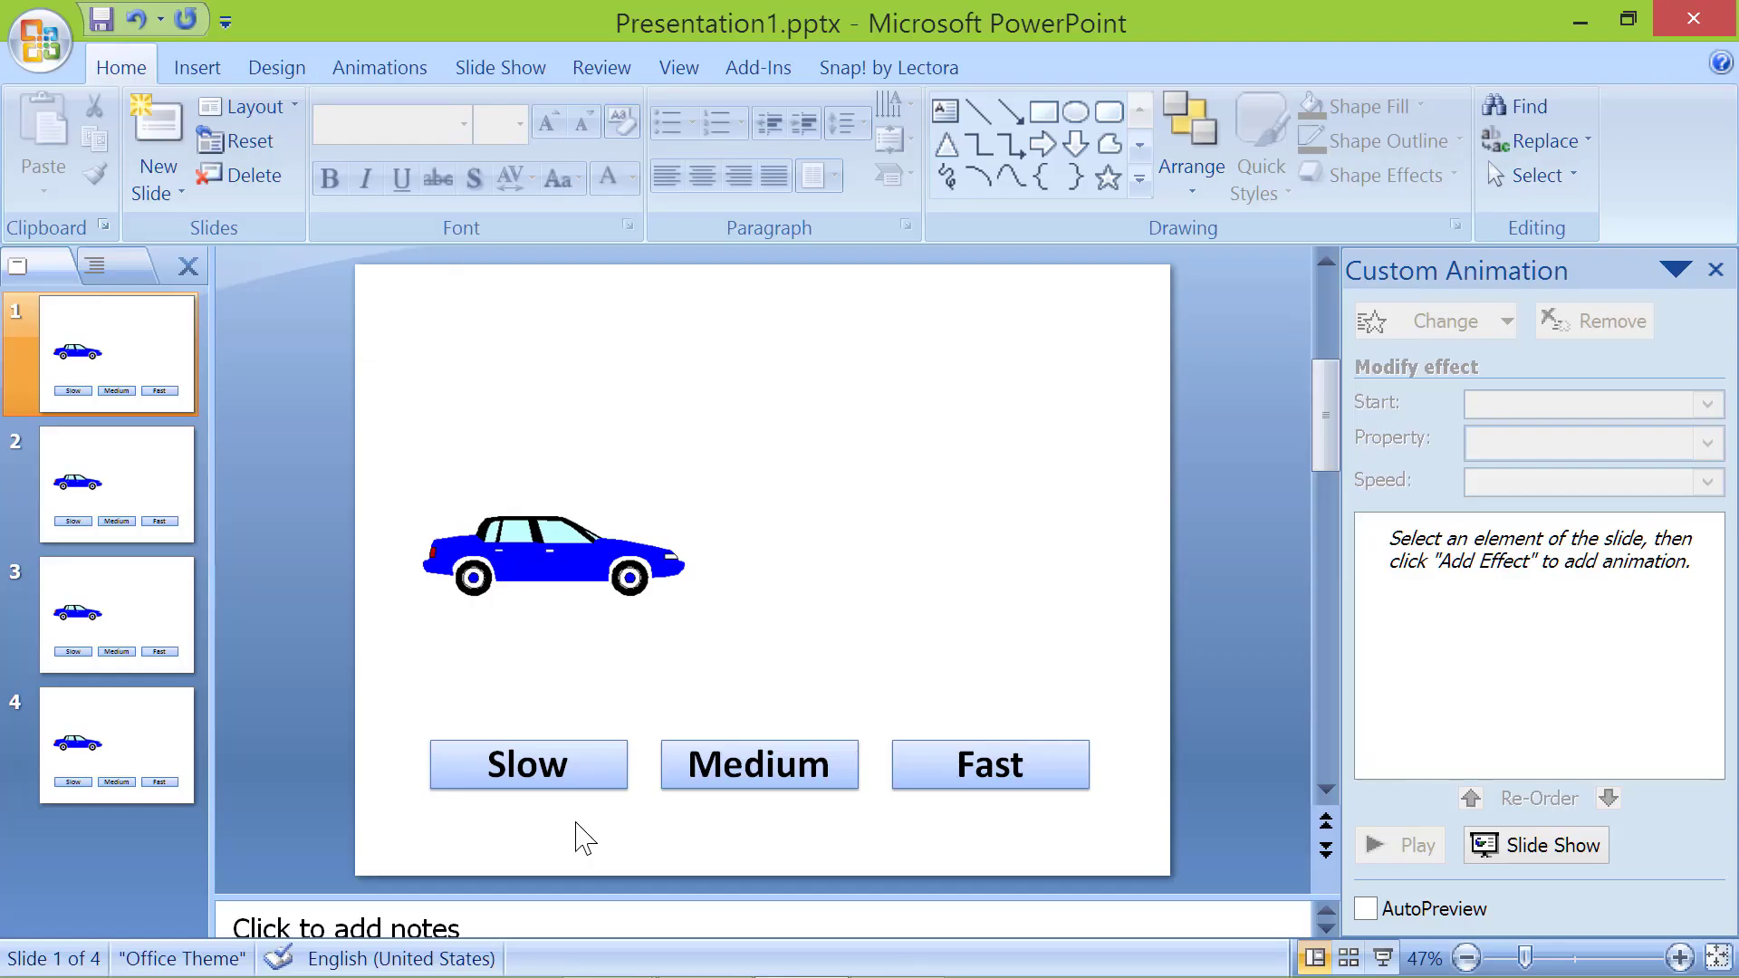